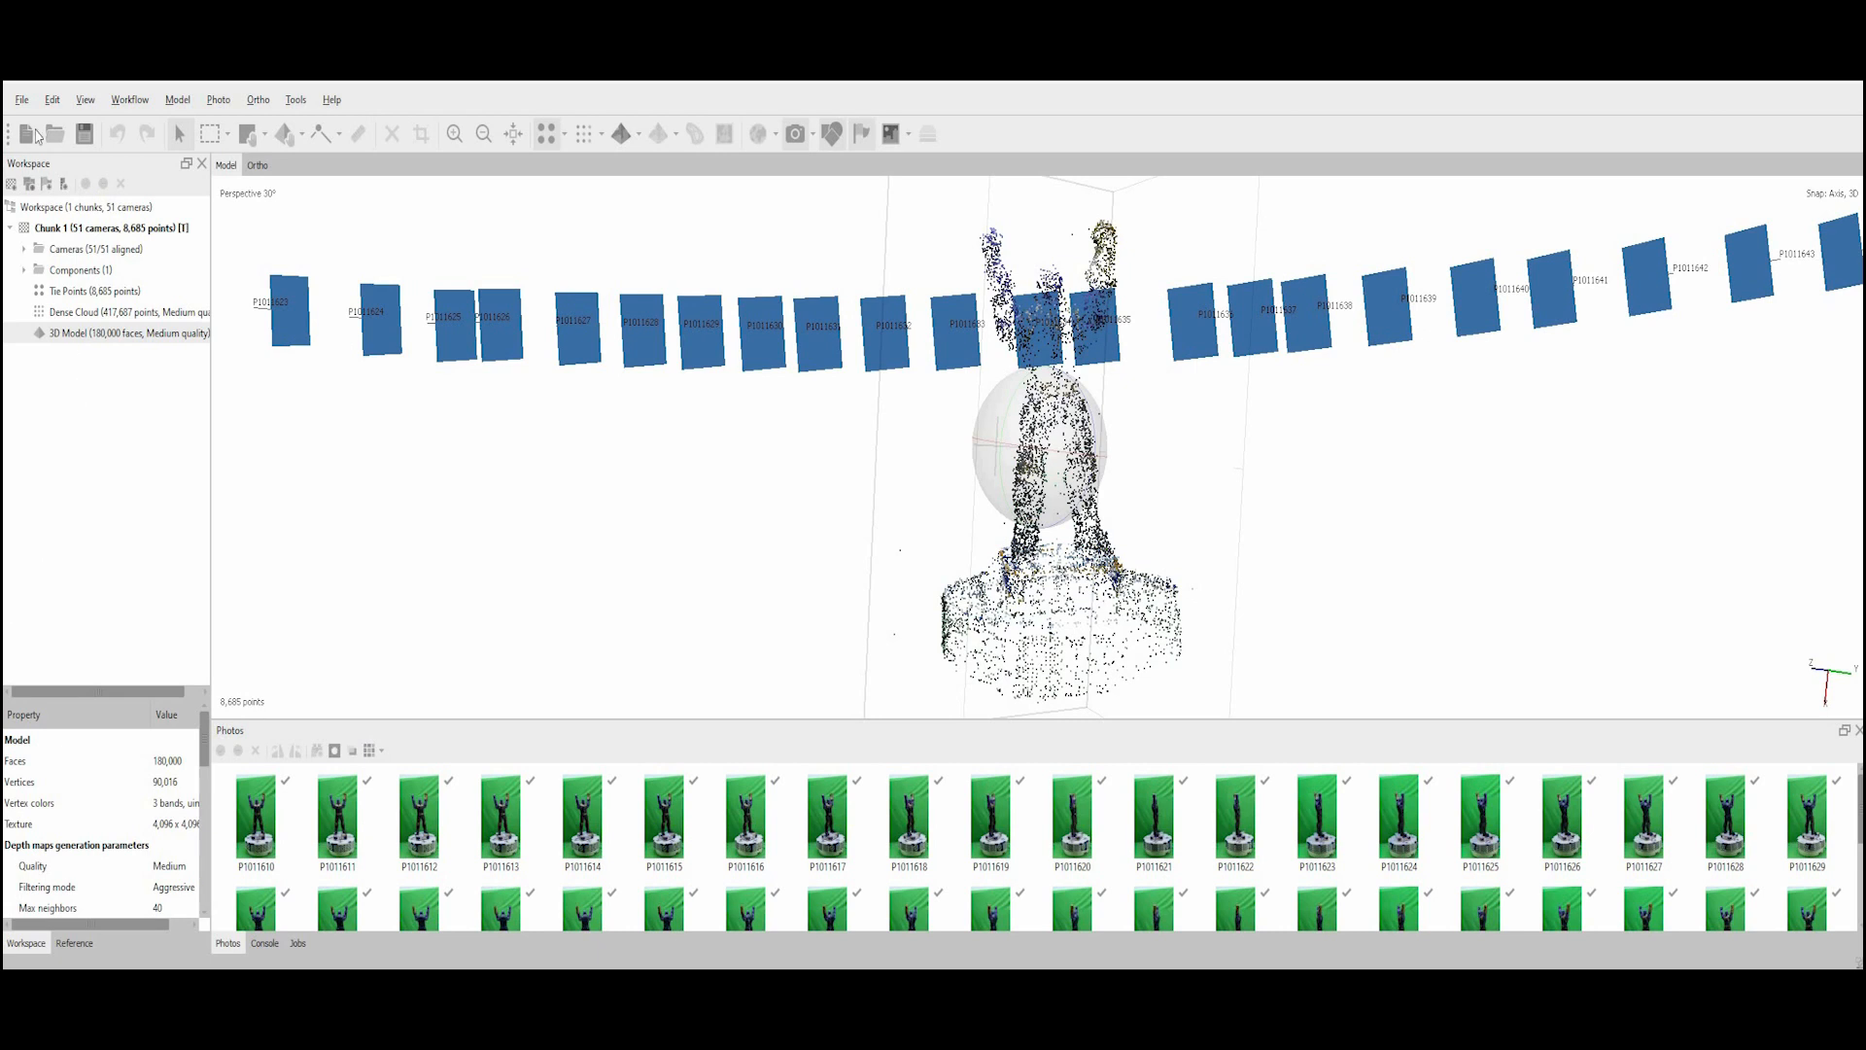
left_click(21, 99)
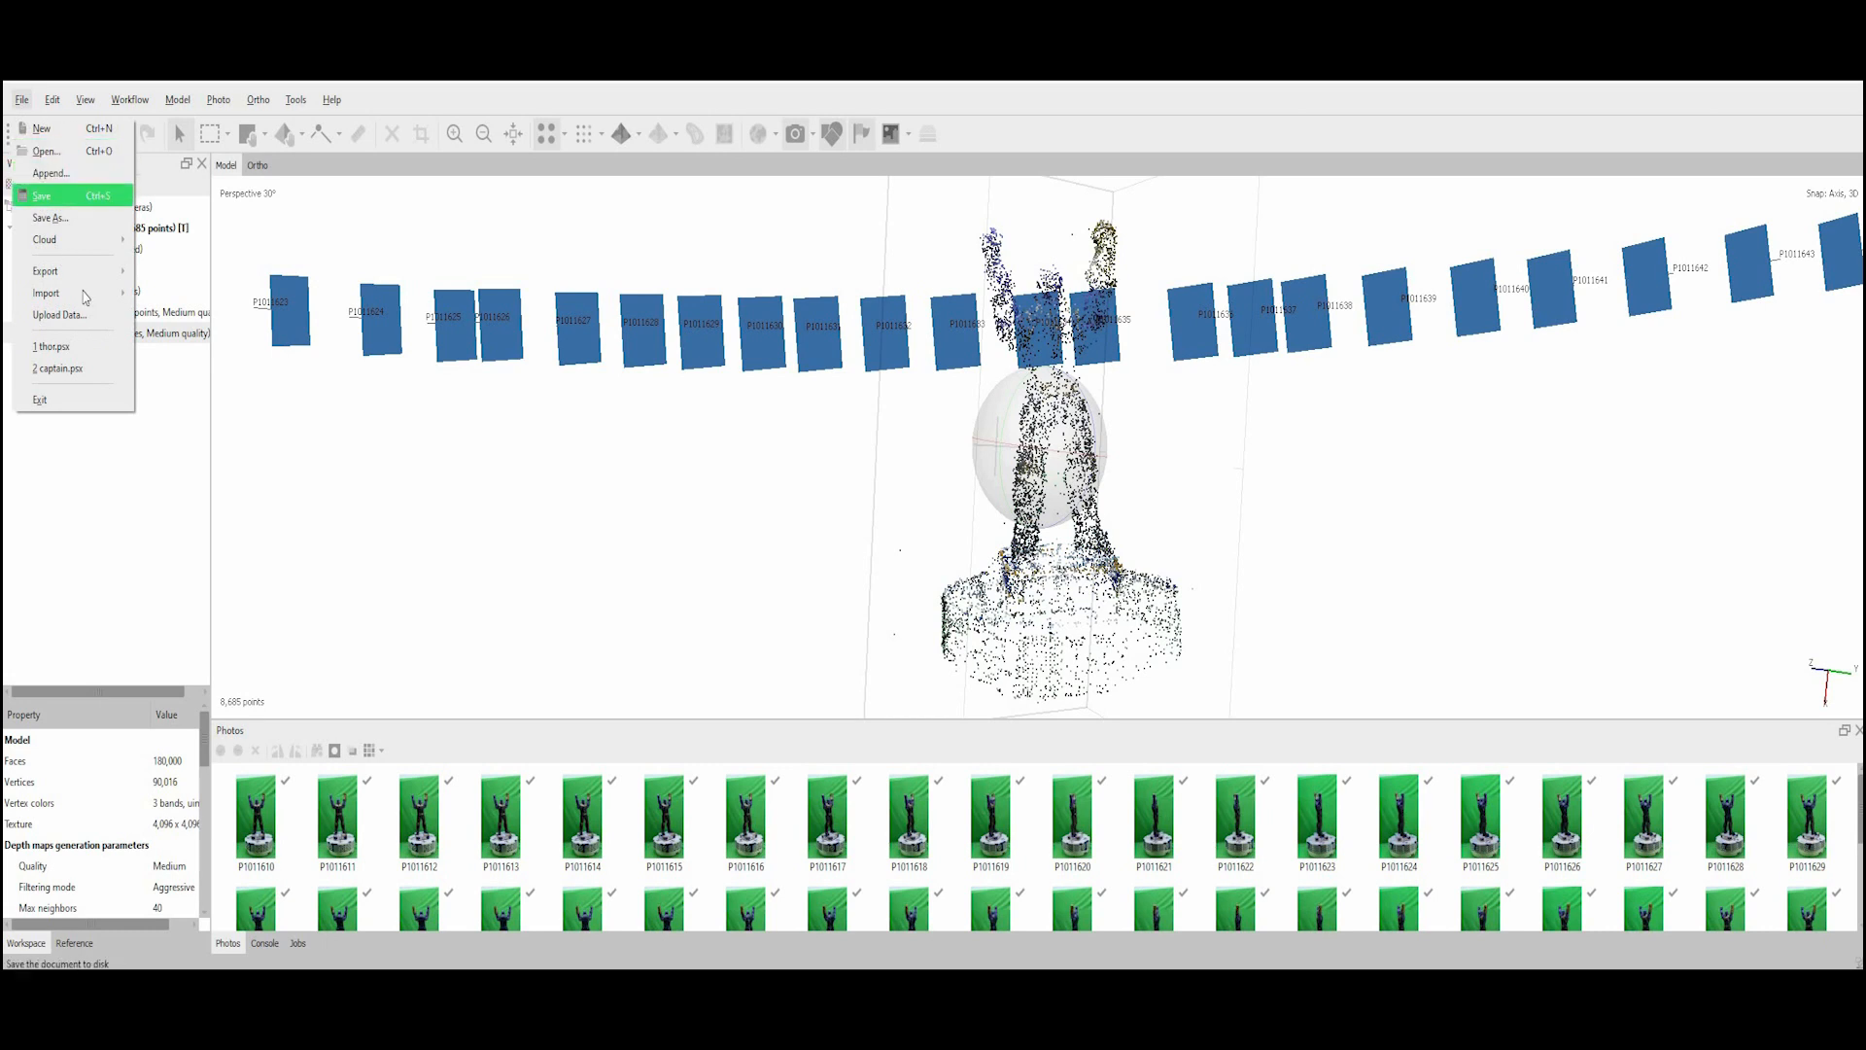
mouse_move(88, 292)
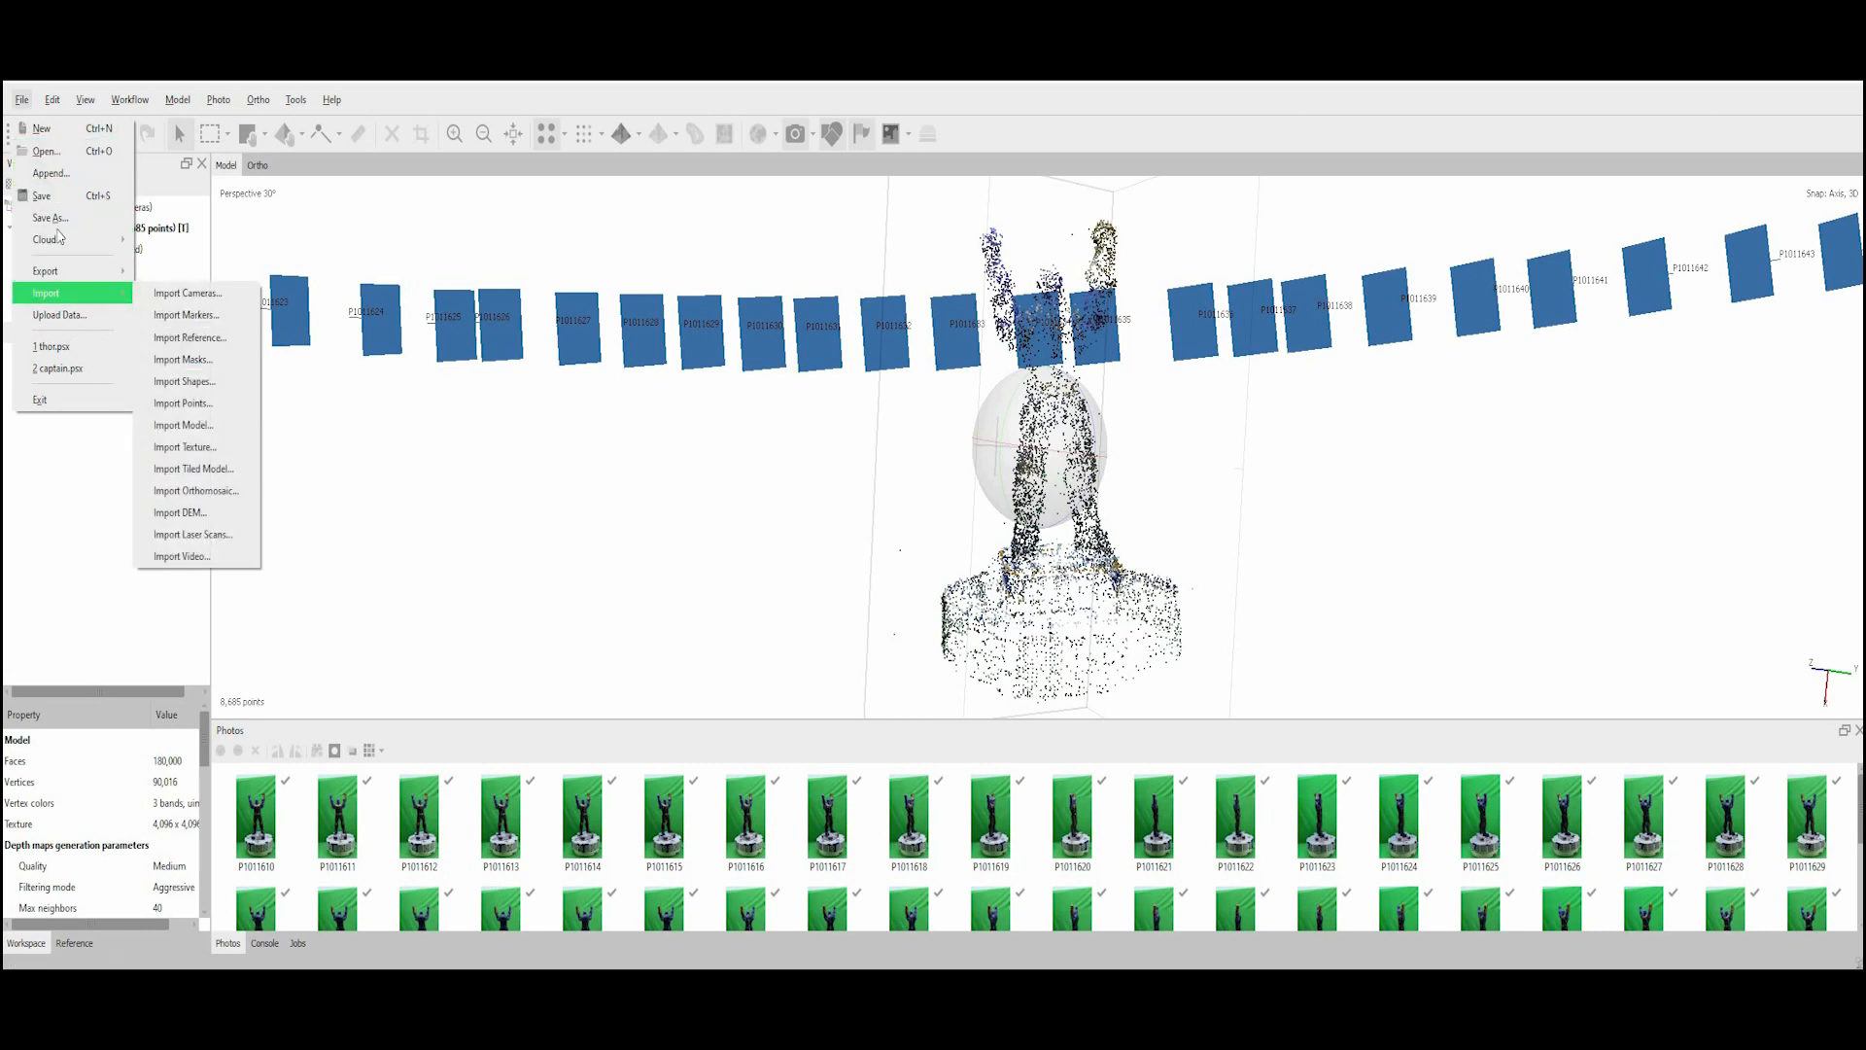
left_click(55, 204)
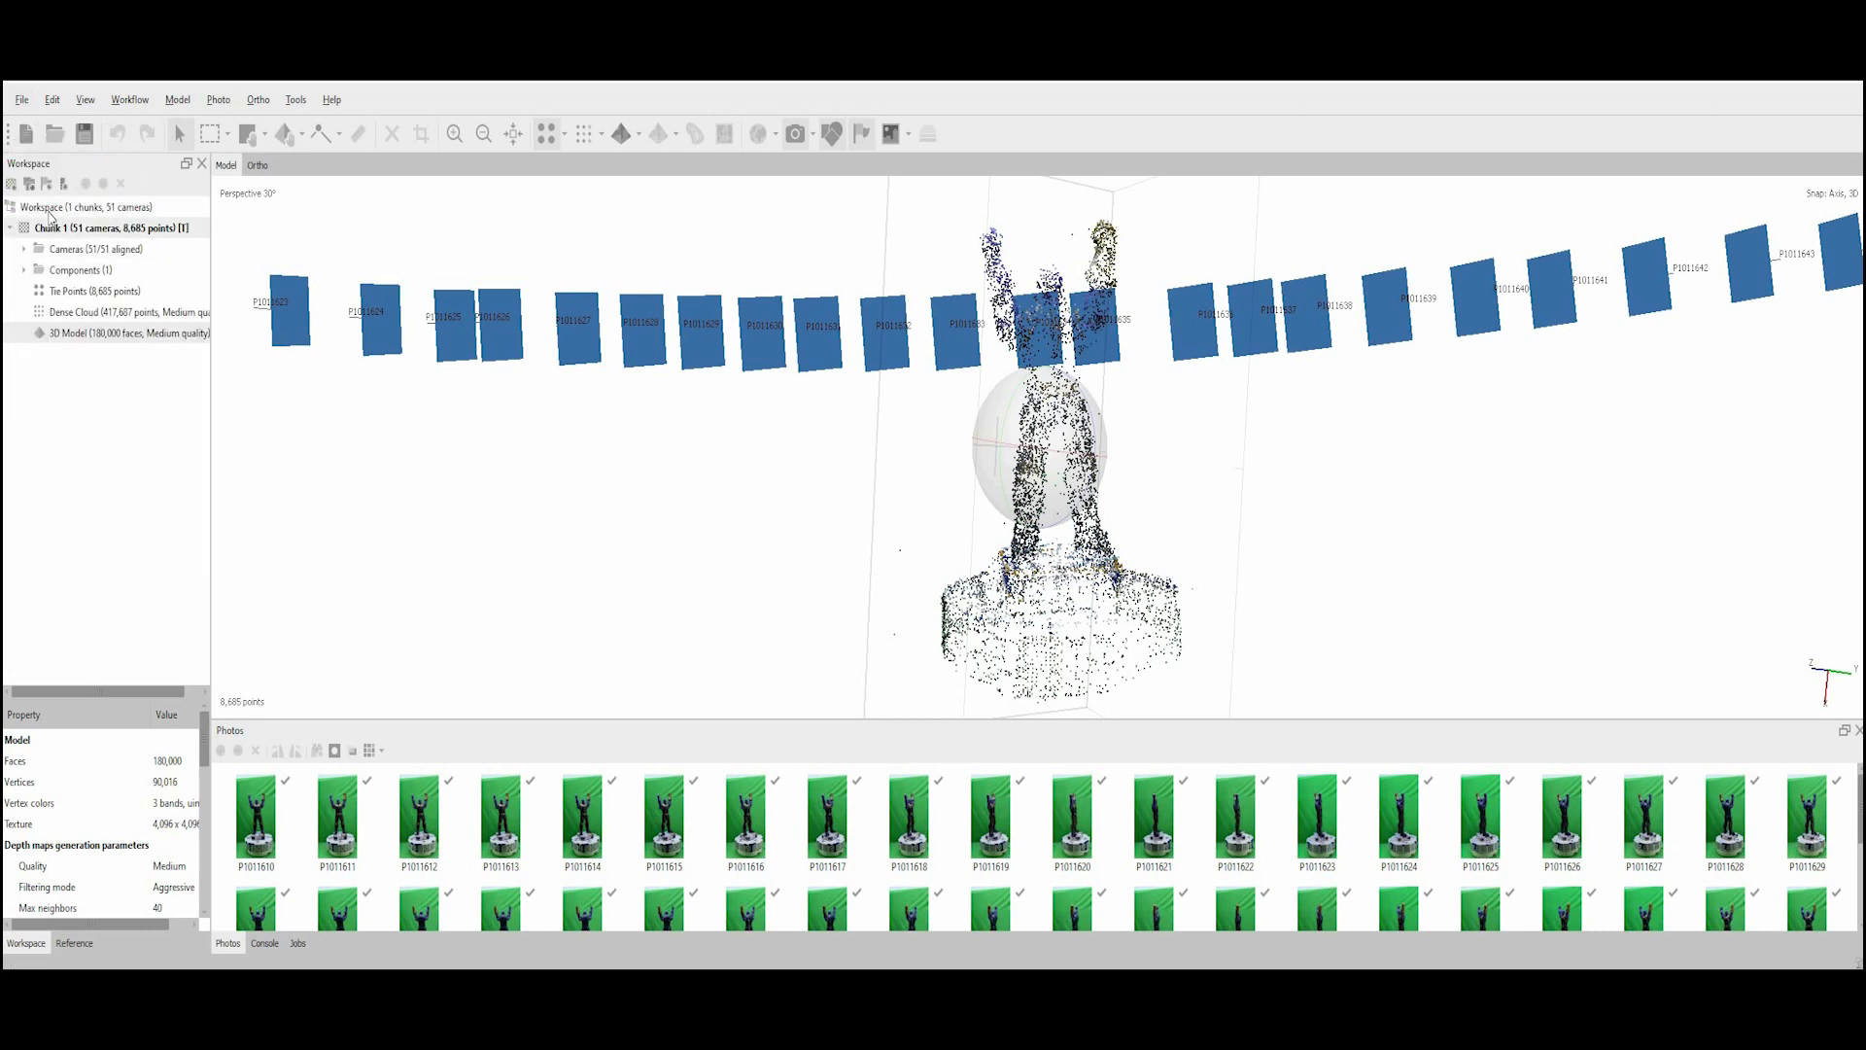
right_click(53, 212)
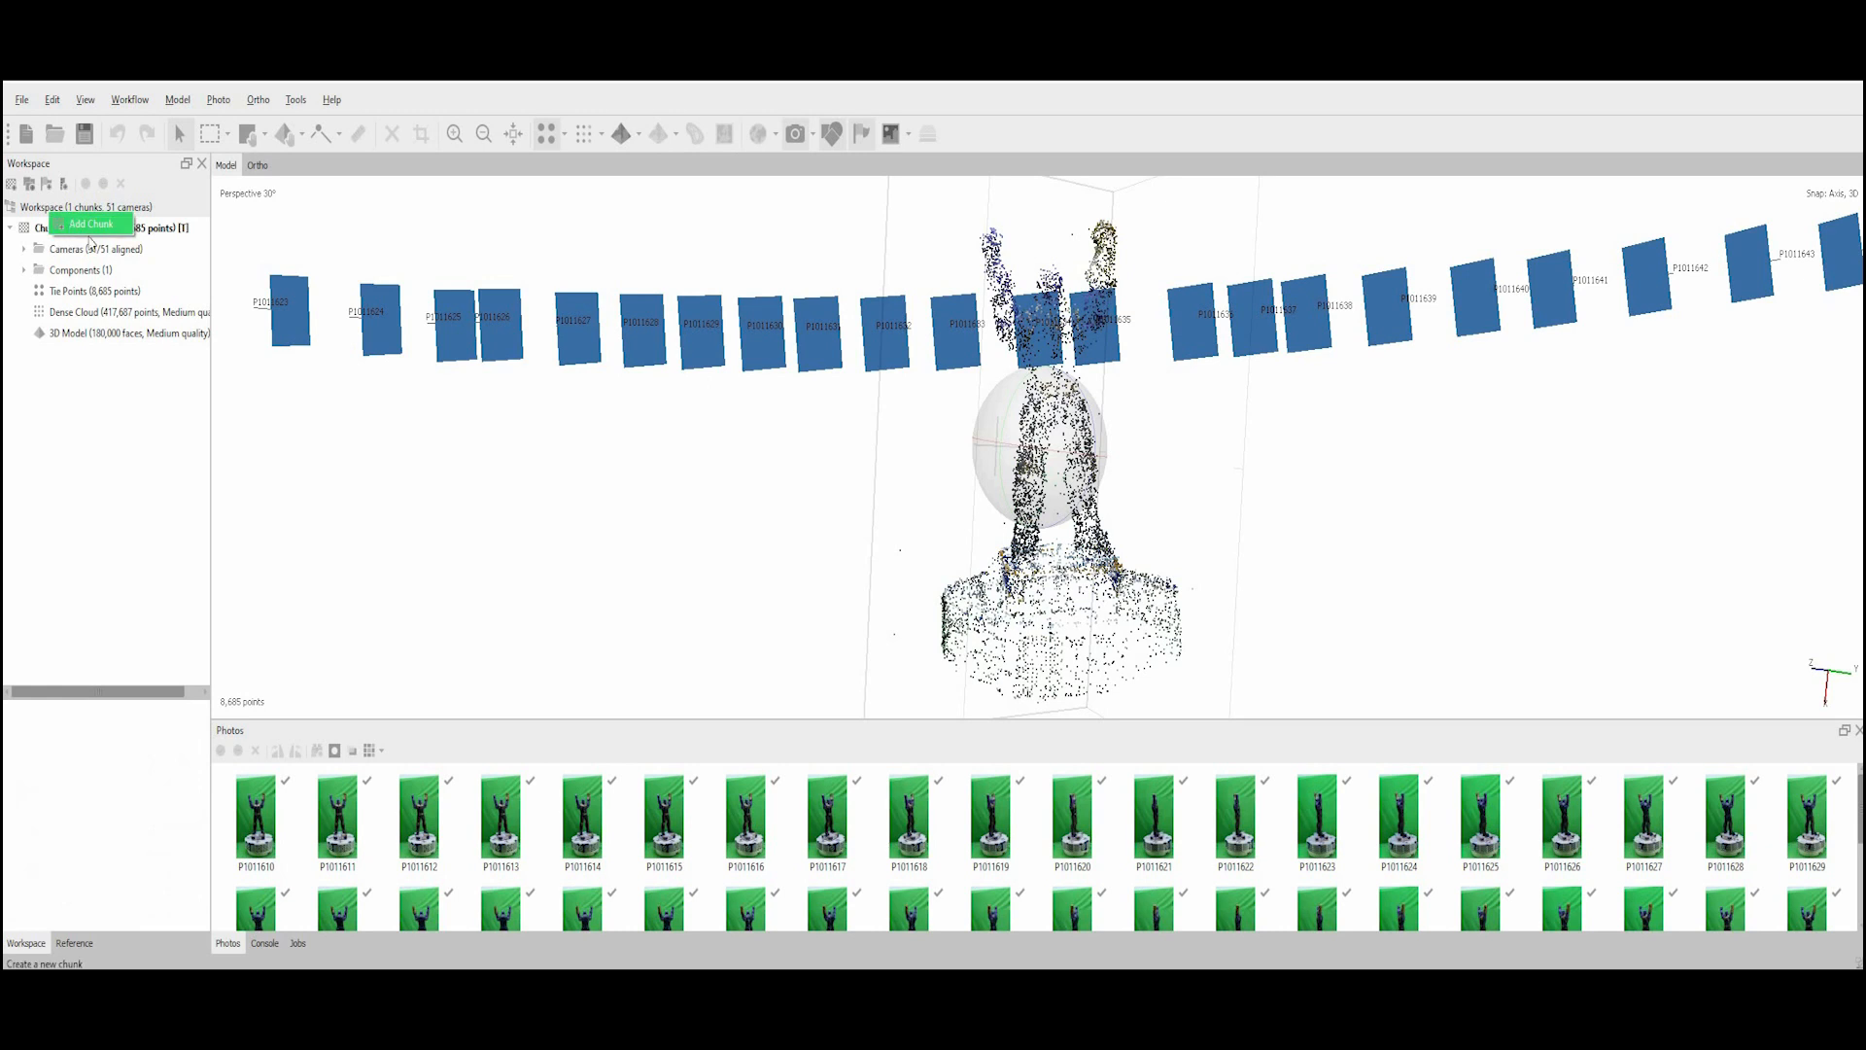
left_click(429, 475)
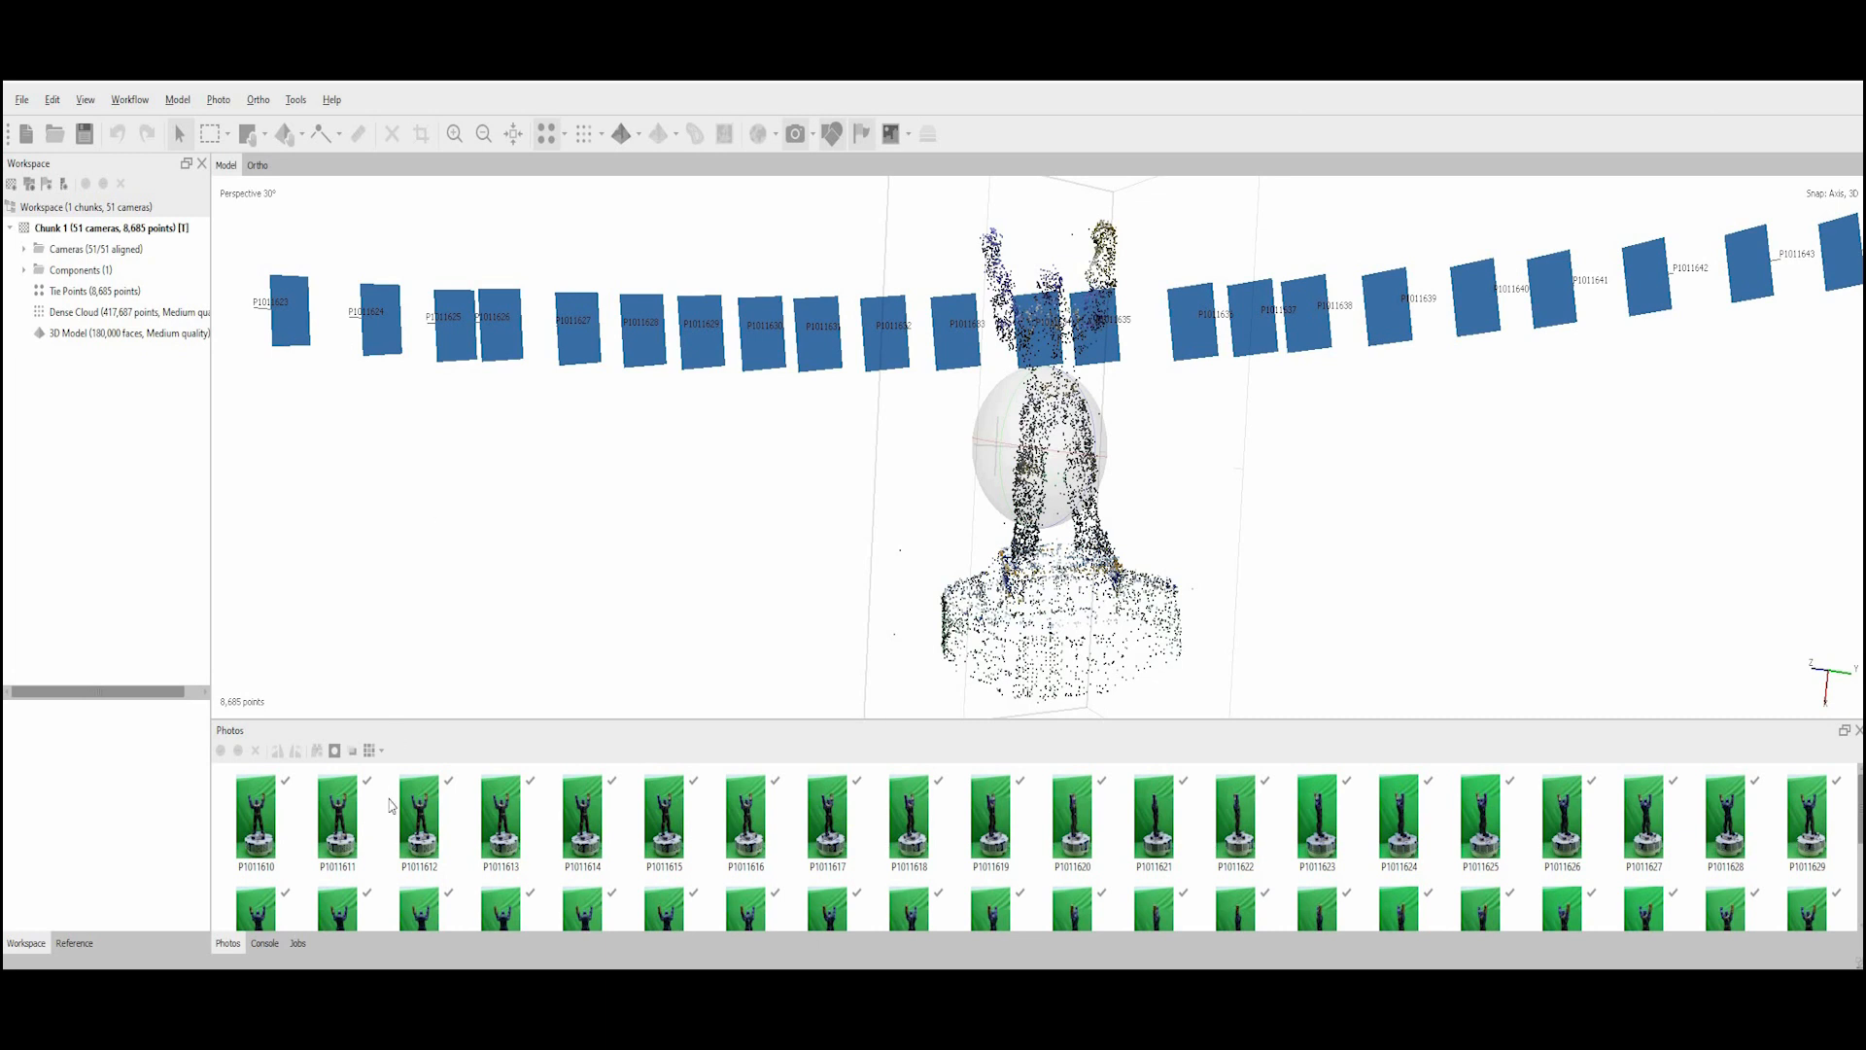
- Show the photos' mask thumbnails for inspection and return to the normal photo thumbnails
scroll(776, 879, "down", 2)
scroll(776, 878, "up", 1)
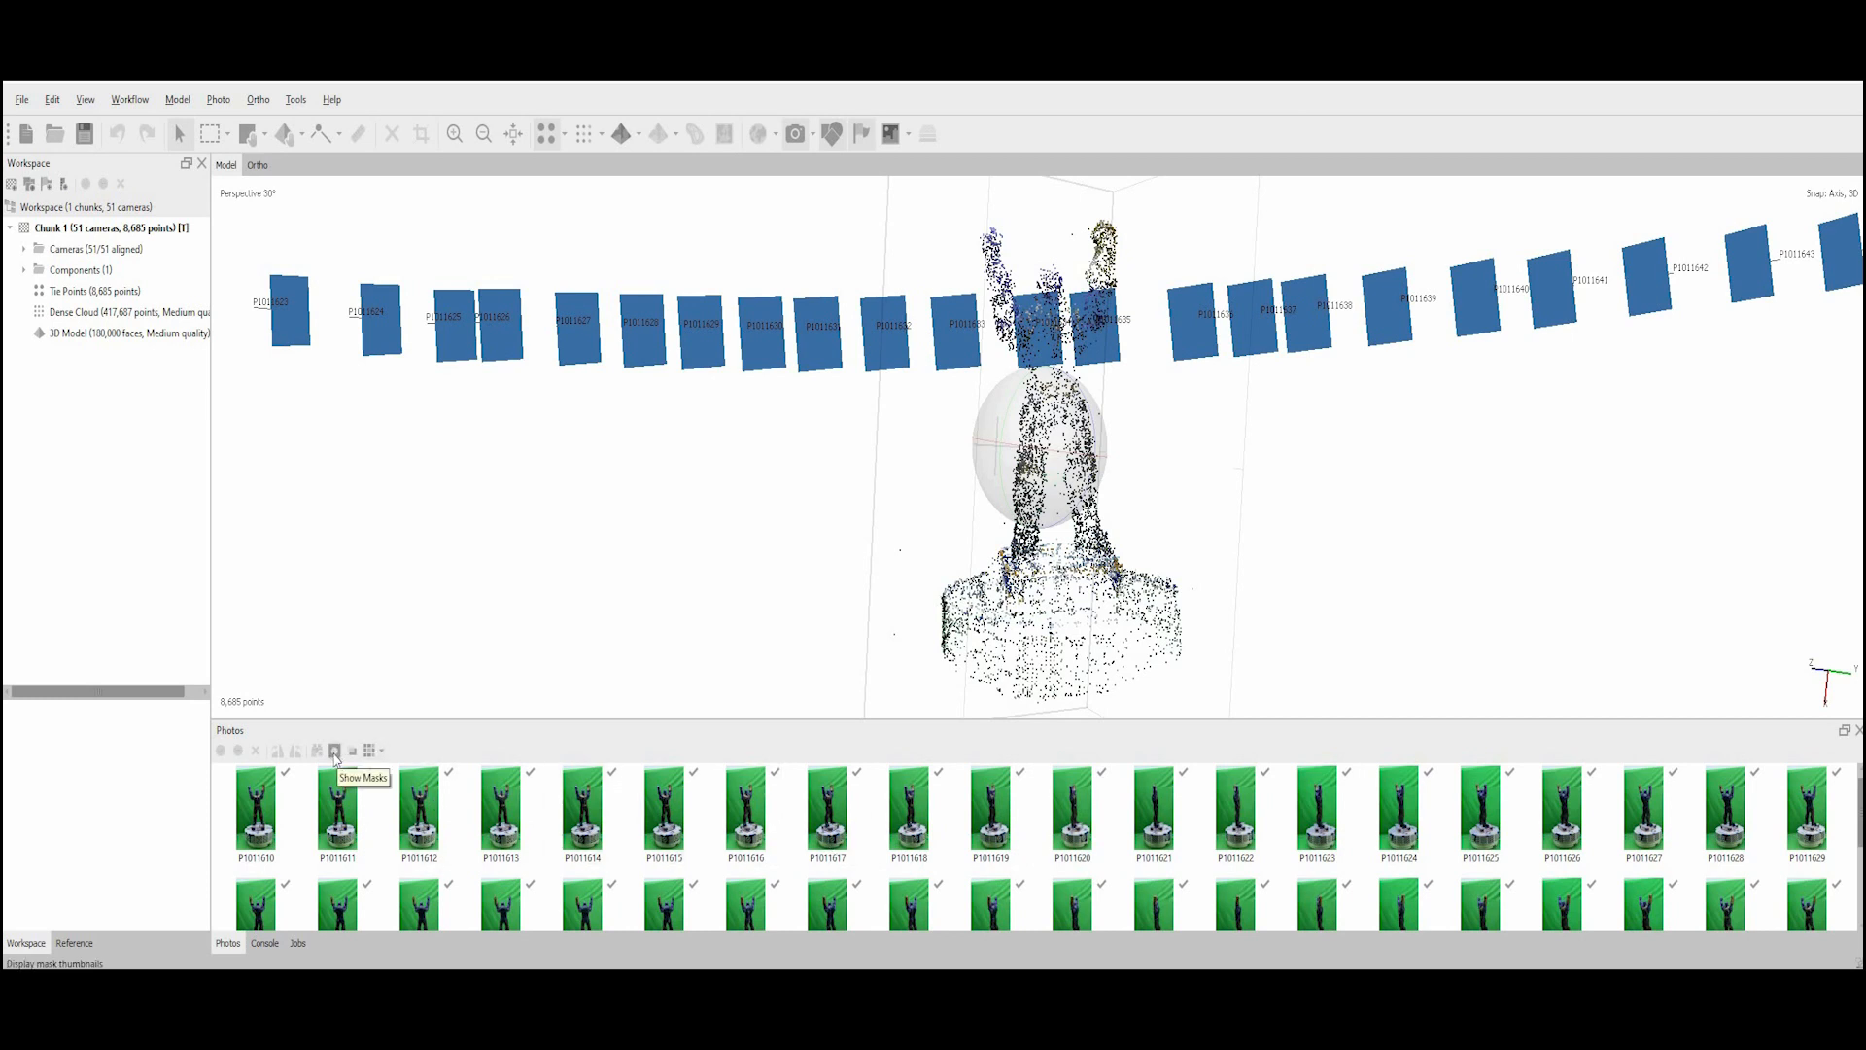
left_click(335, 751)
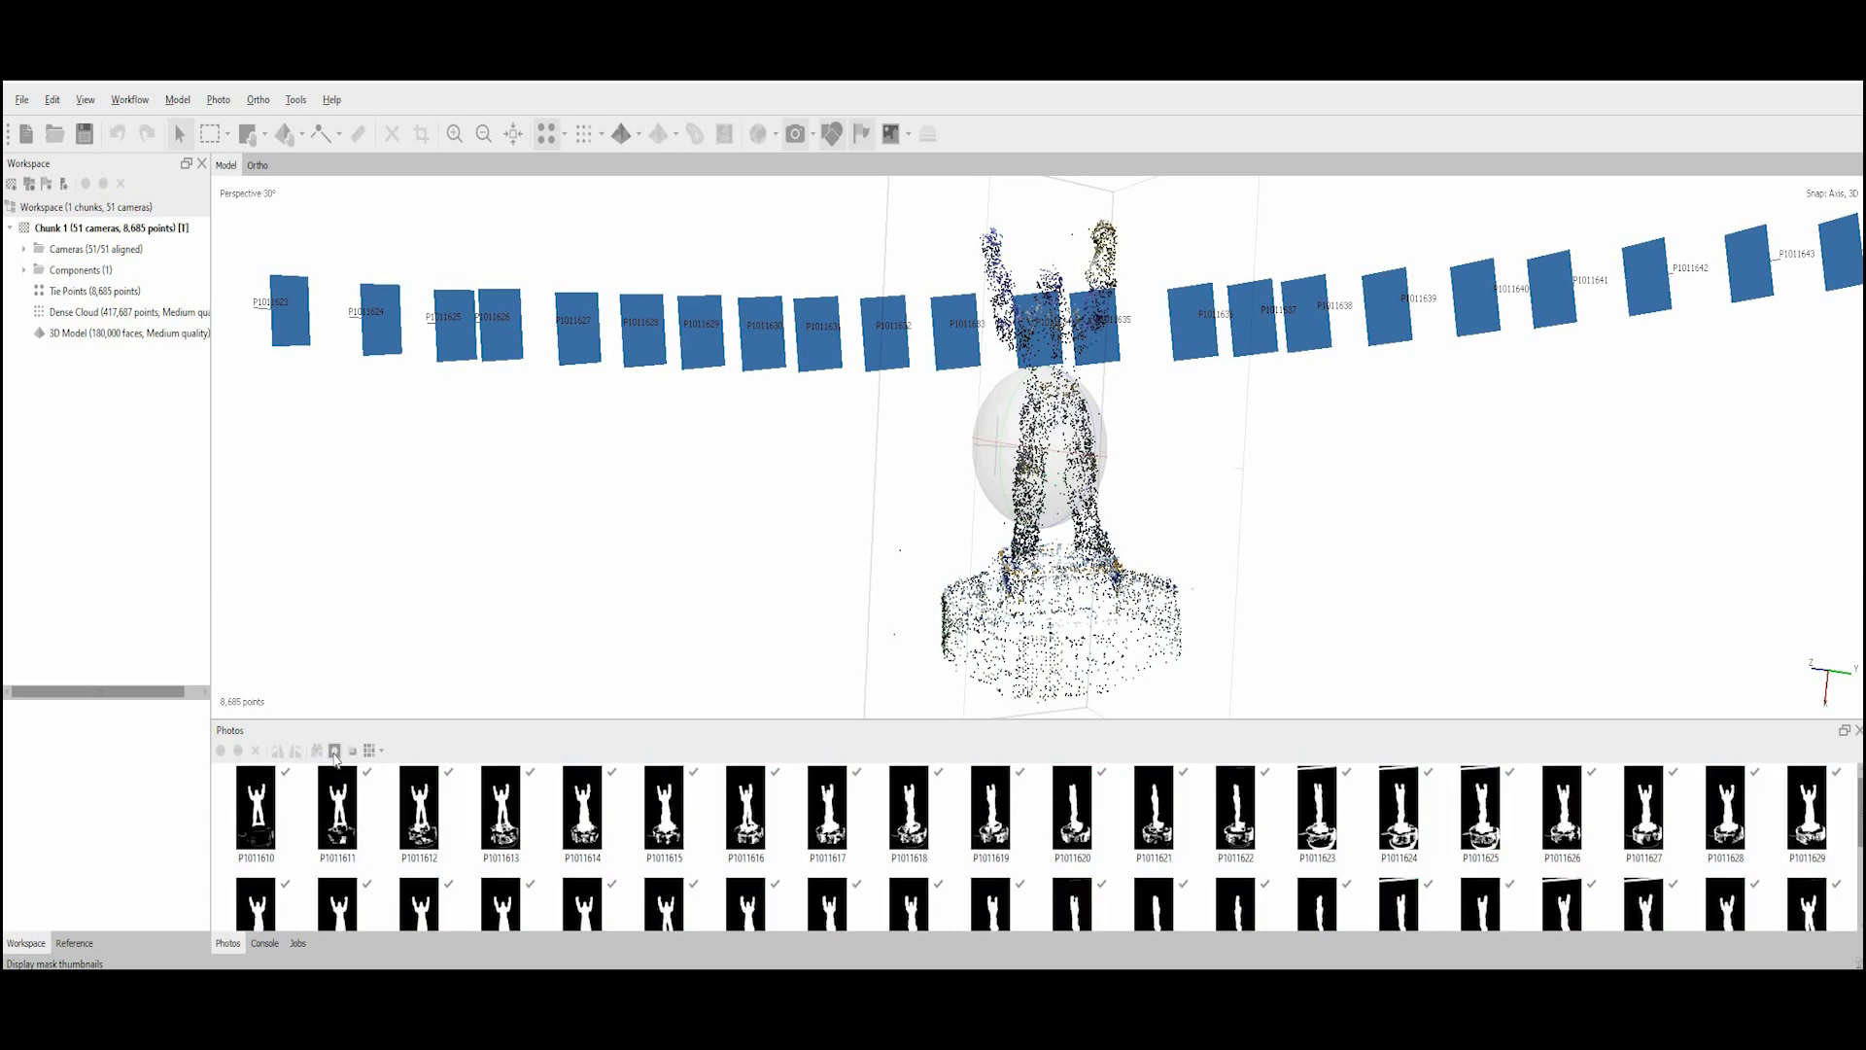
left_click(334, 752)
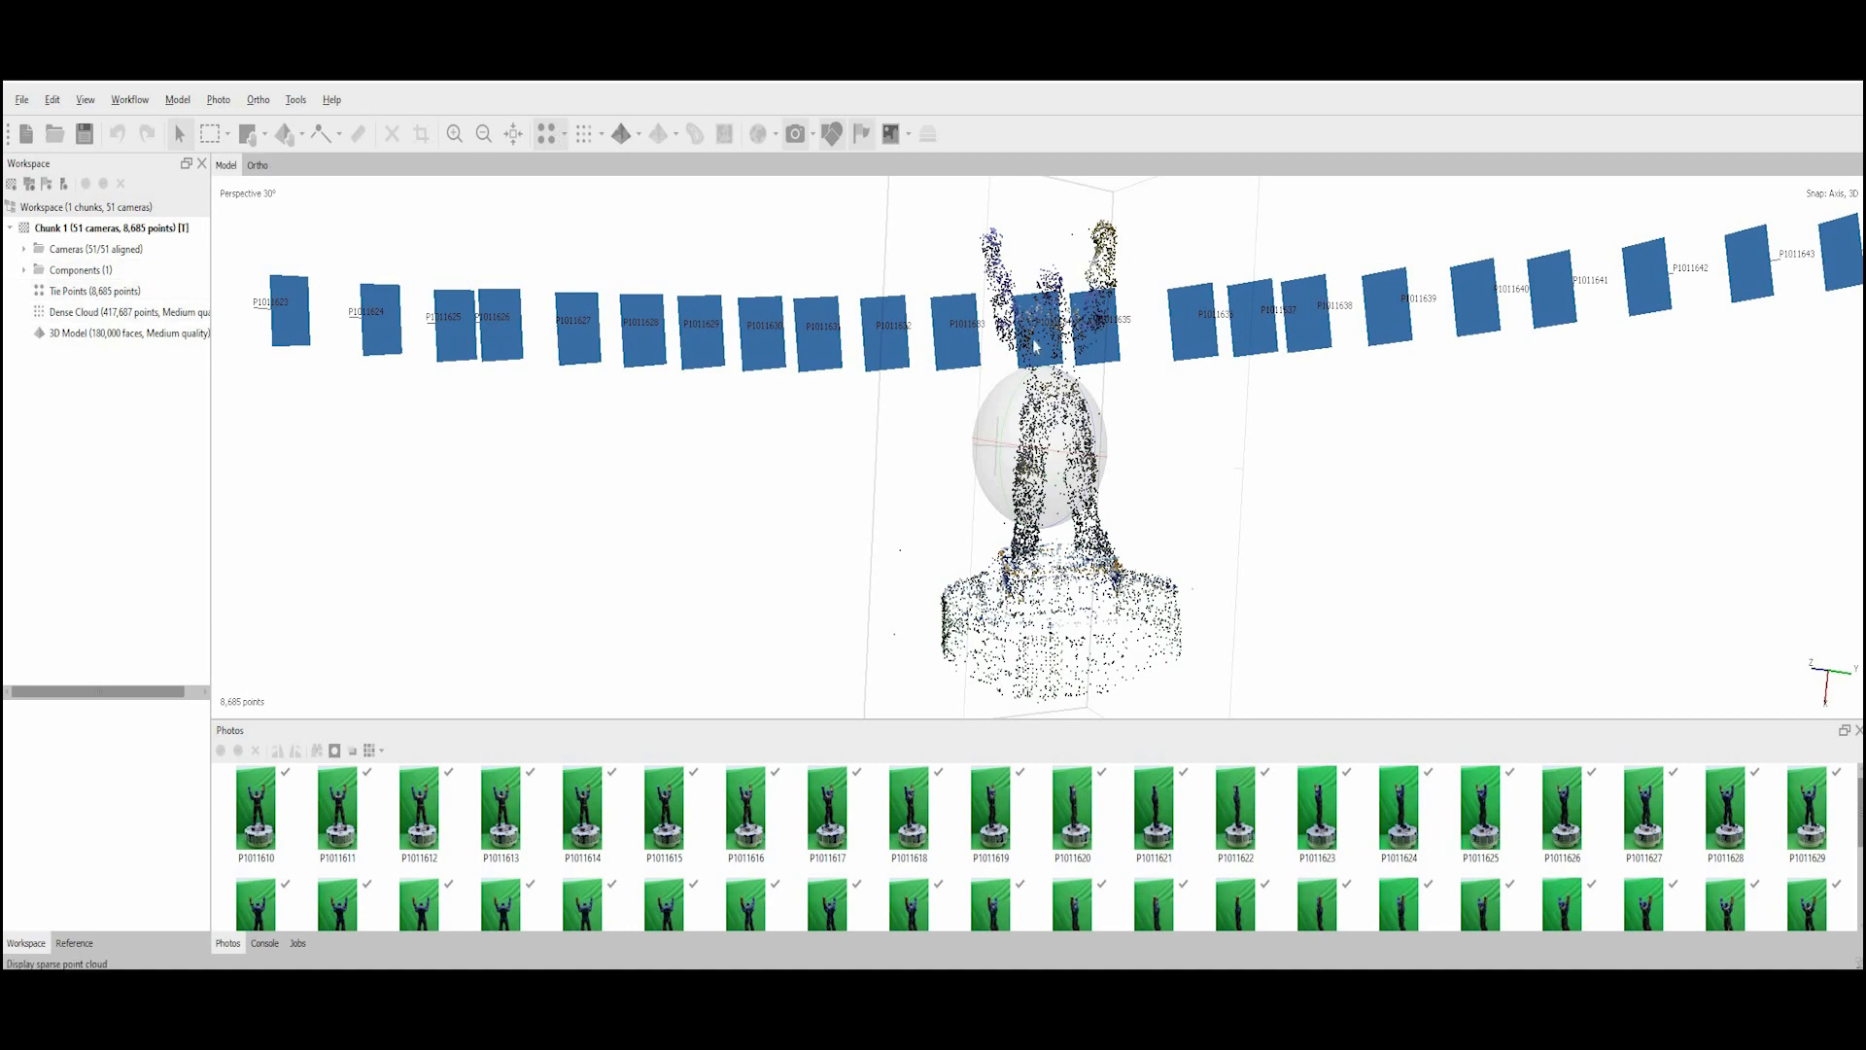
- Display the dense cloud of the figure, switch to its 3D model, and examine the model from different angles
left_click(589, 136)
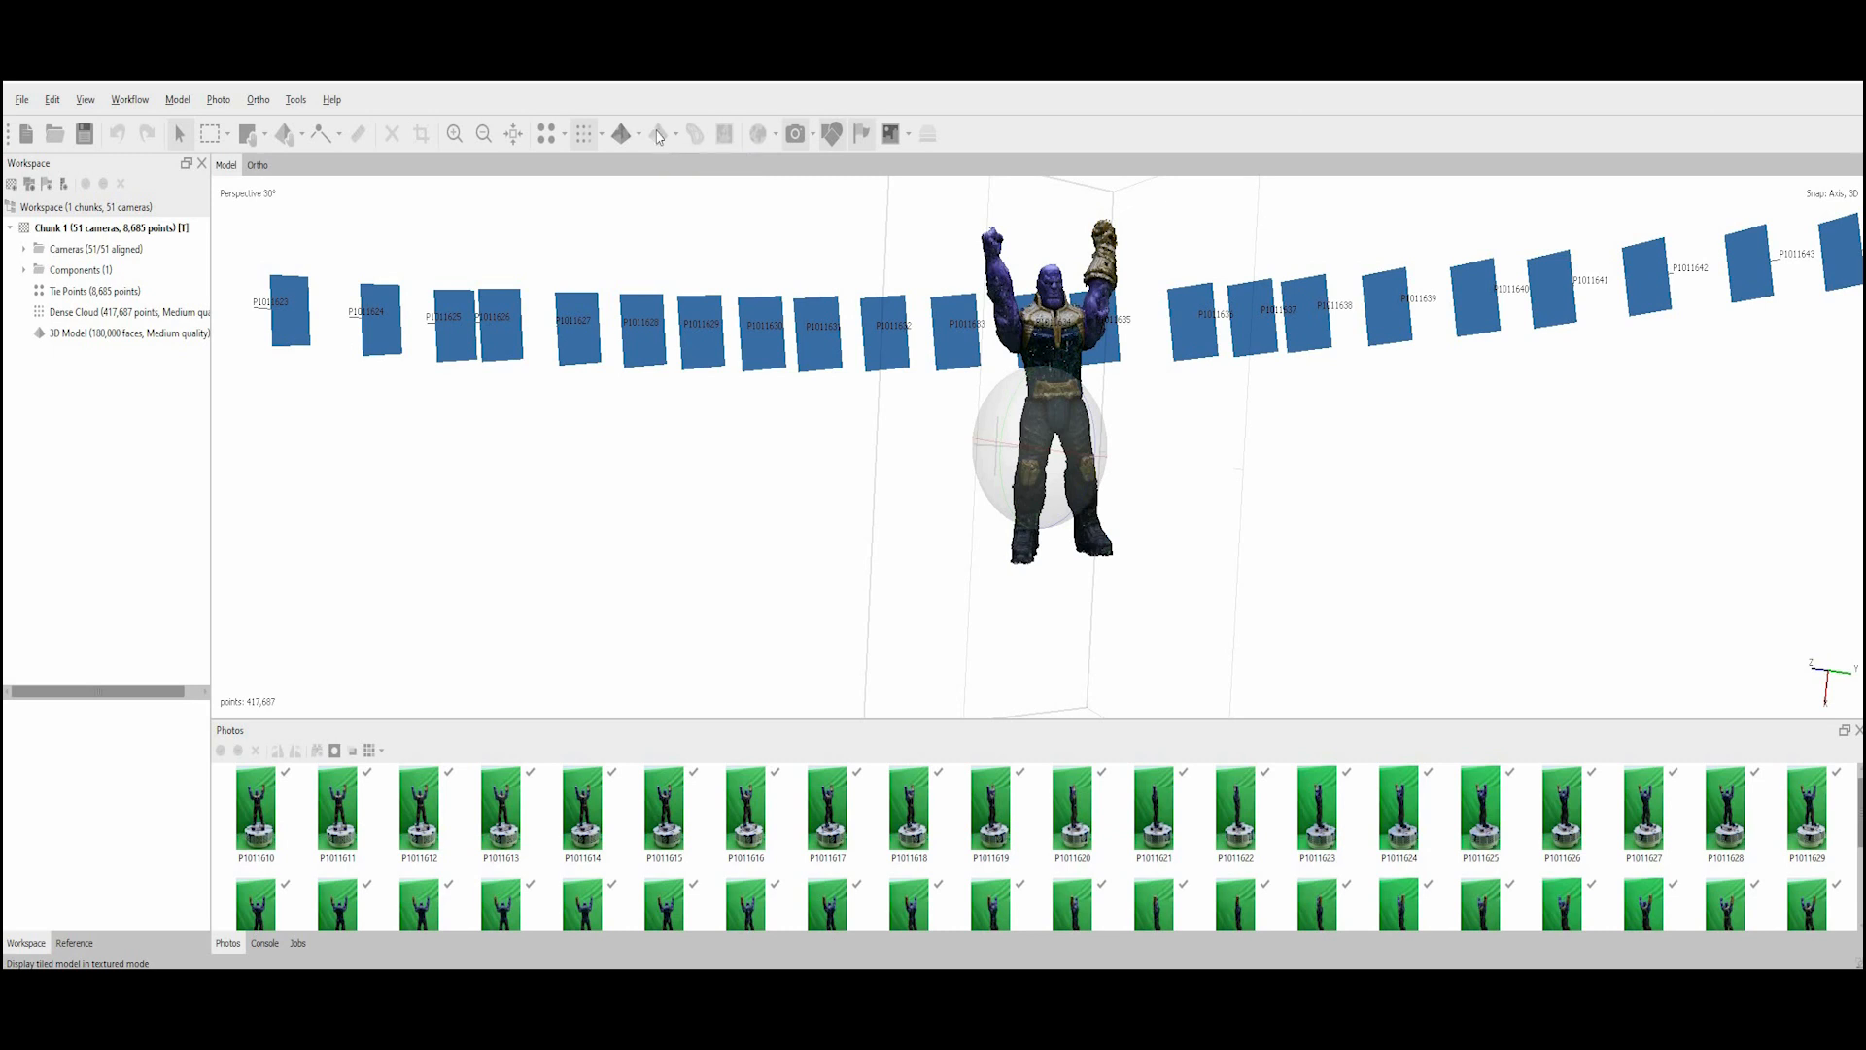
left_click(622, 134)
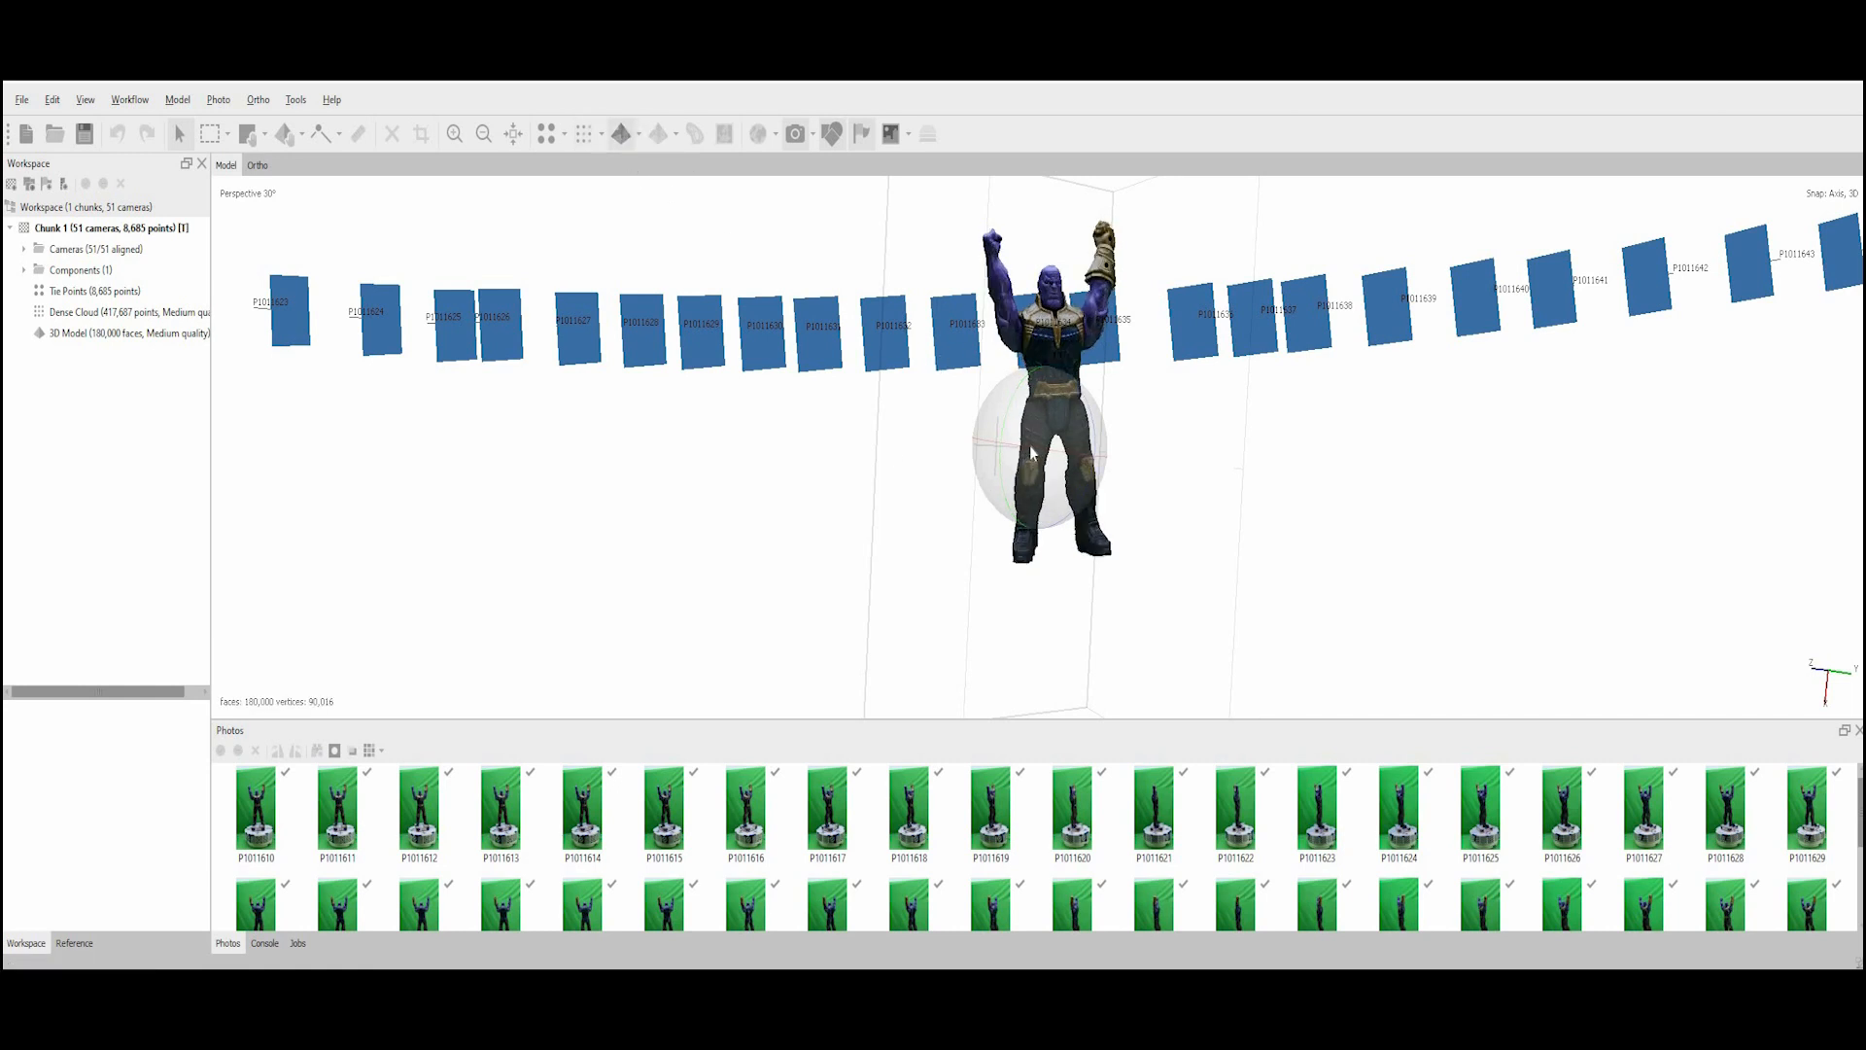
left_click_drag(1179, 483, 1113, 457)
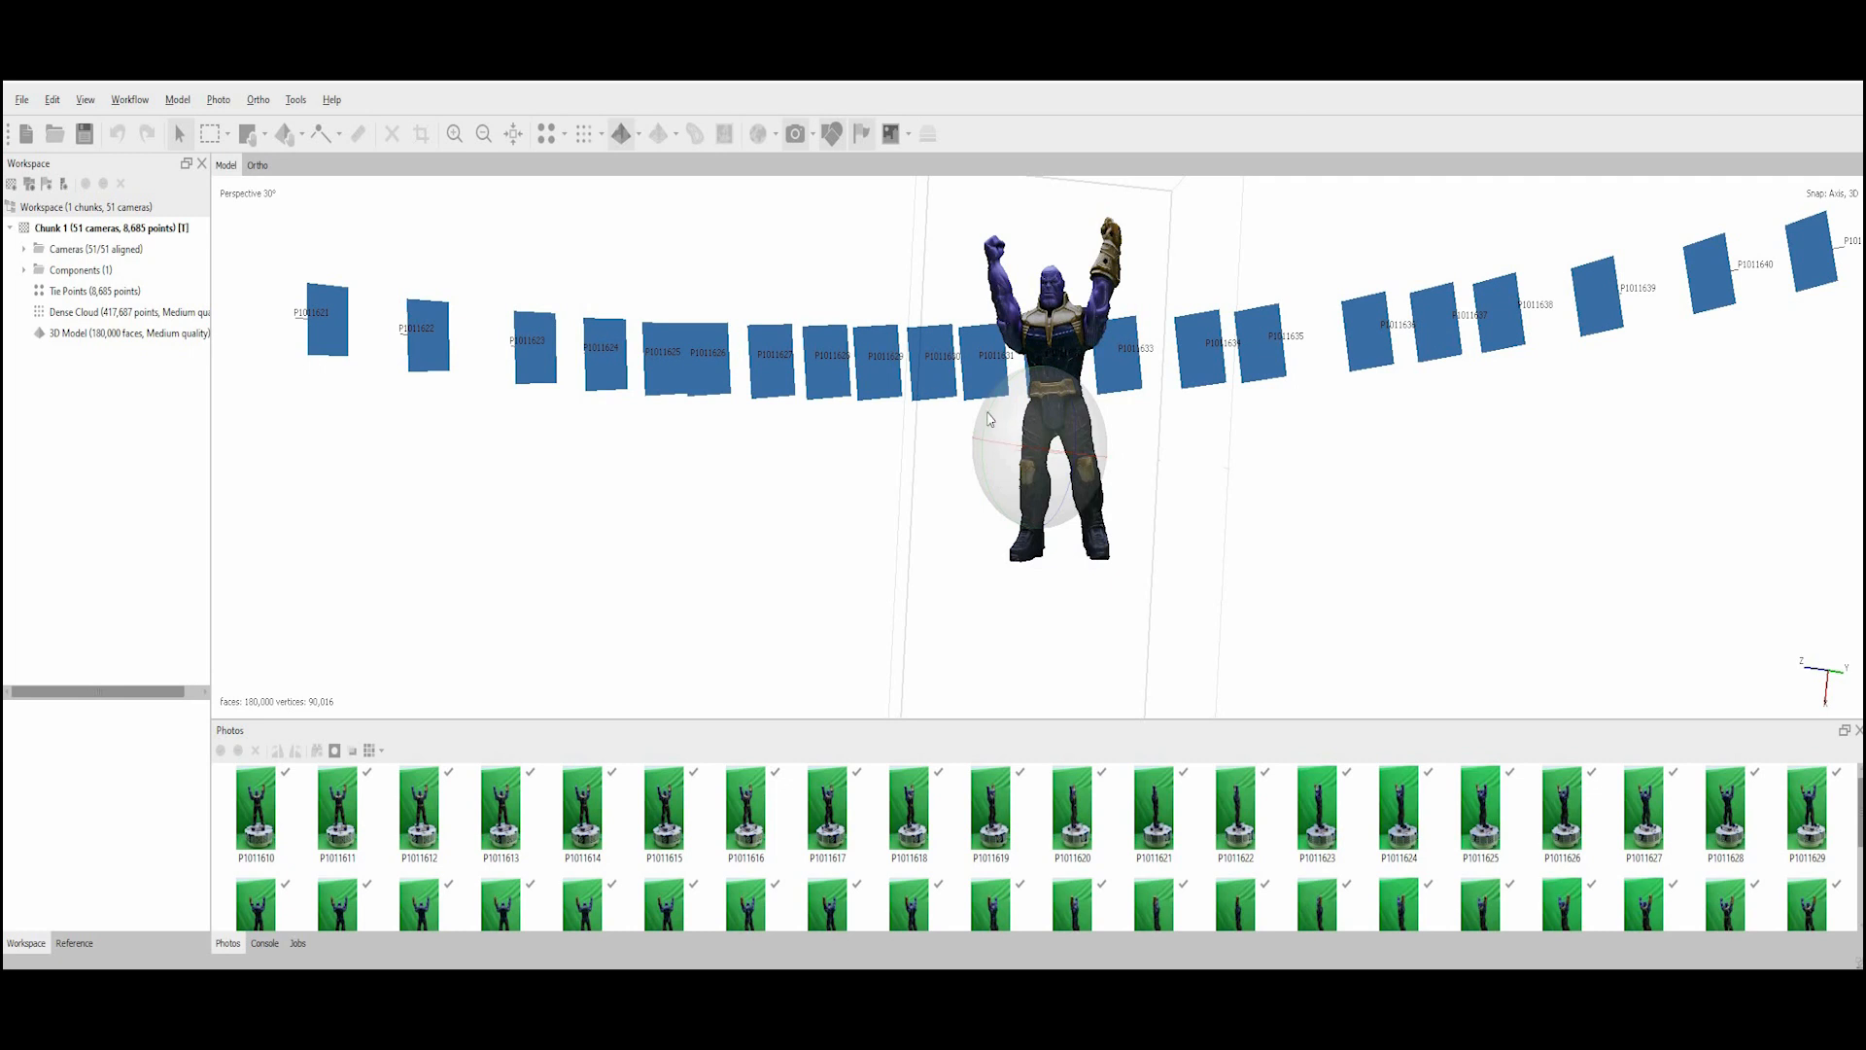
left_click_drag(987, 426, 1187, 437)
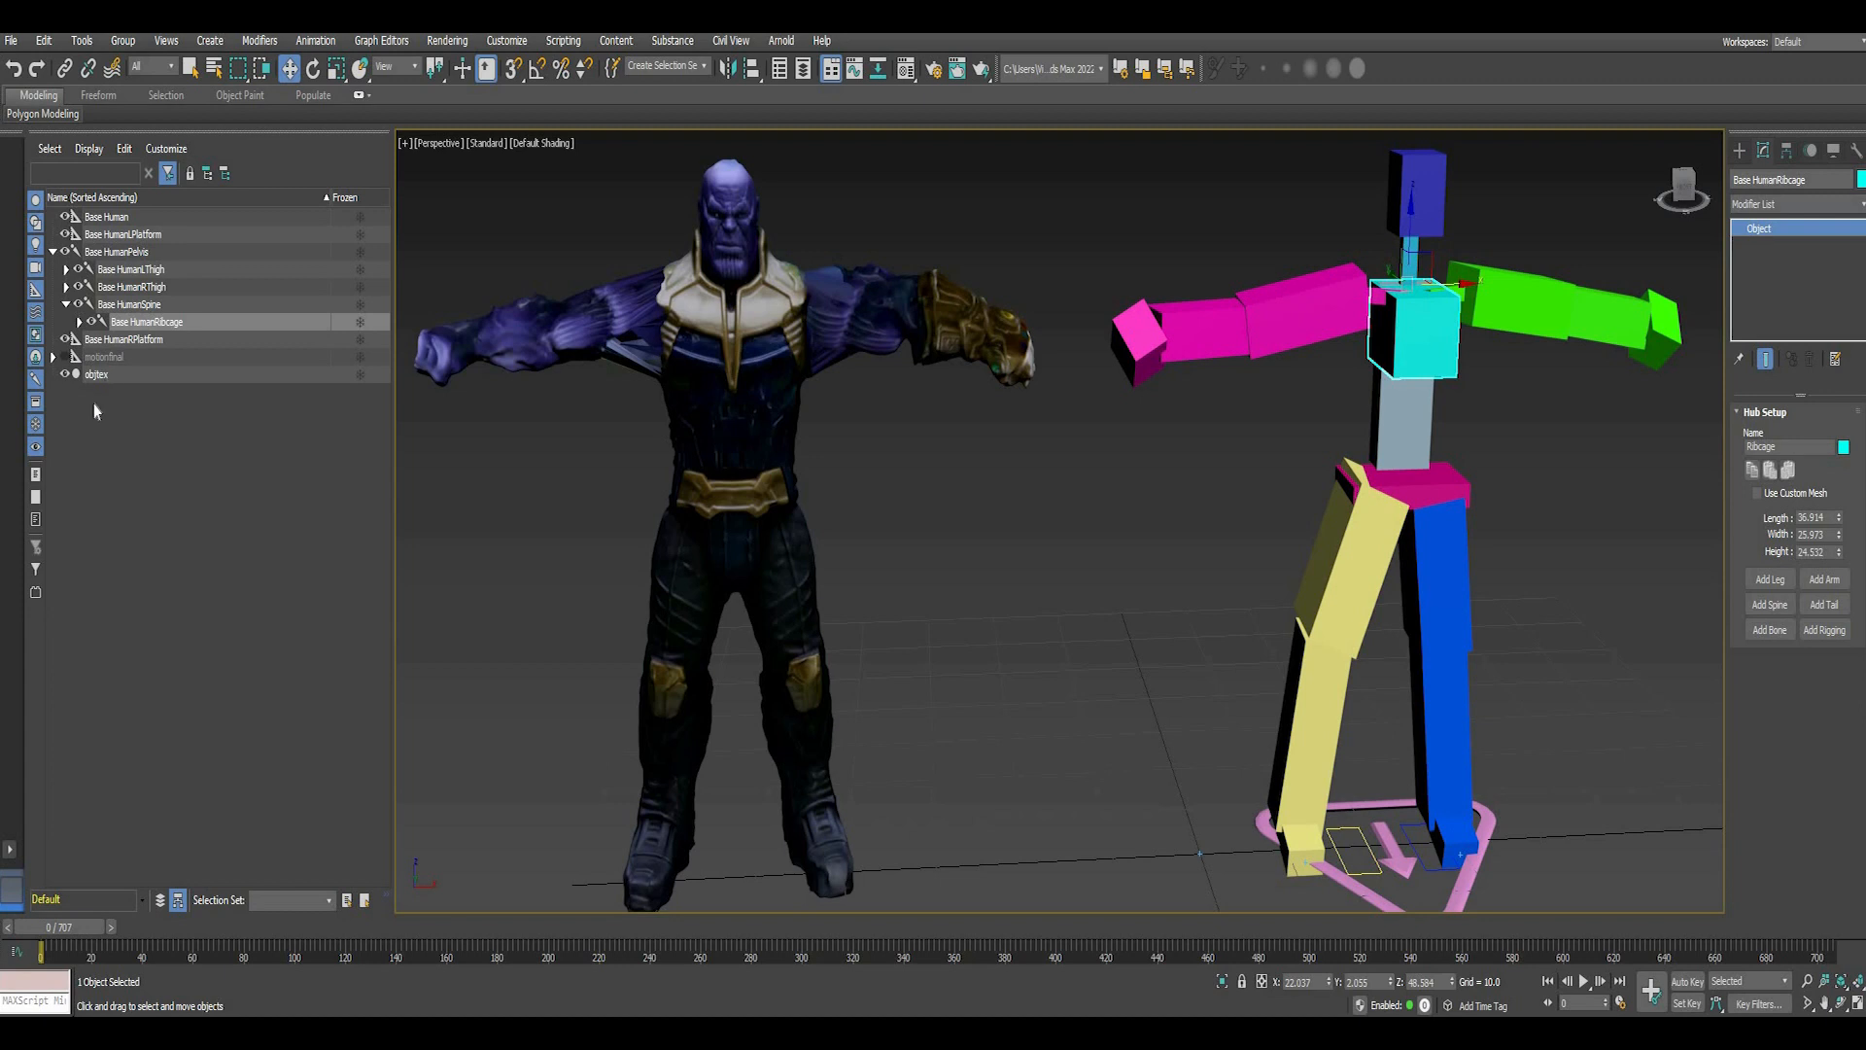
- Switch to 3ds Max, select the objtex character mesh to inspect it, and clear the selection
left_click(97, 375)
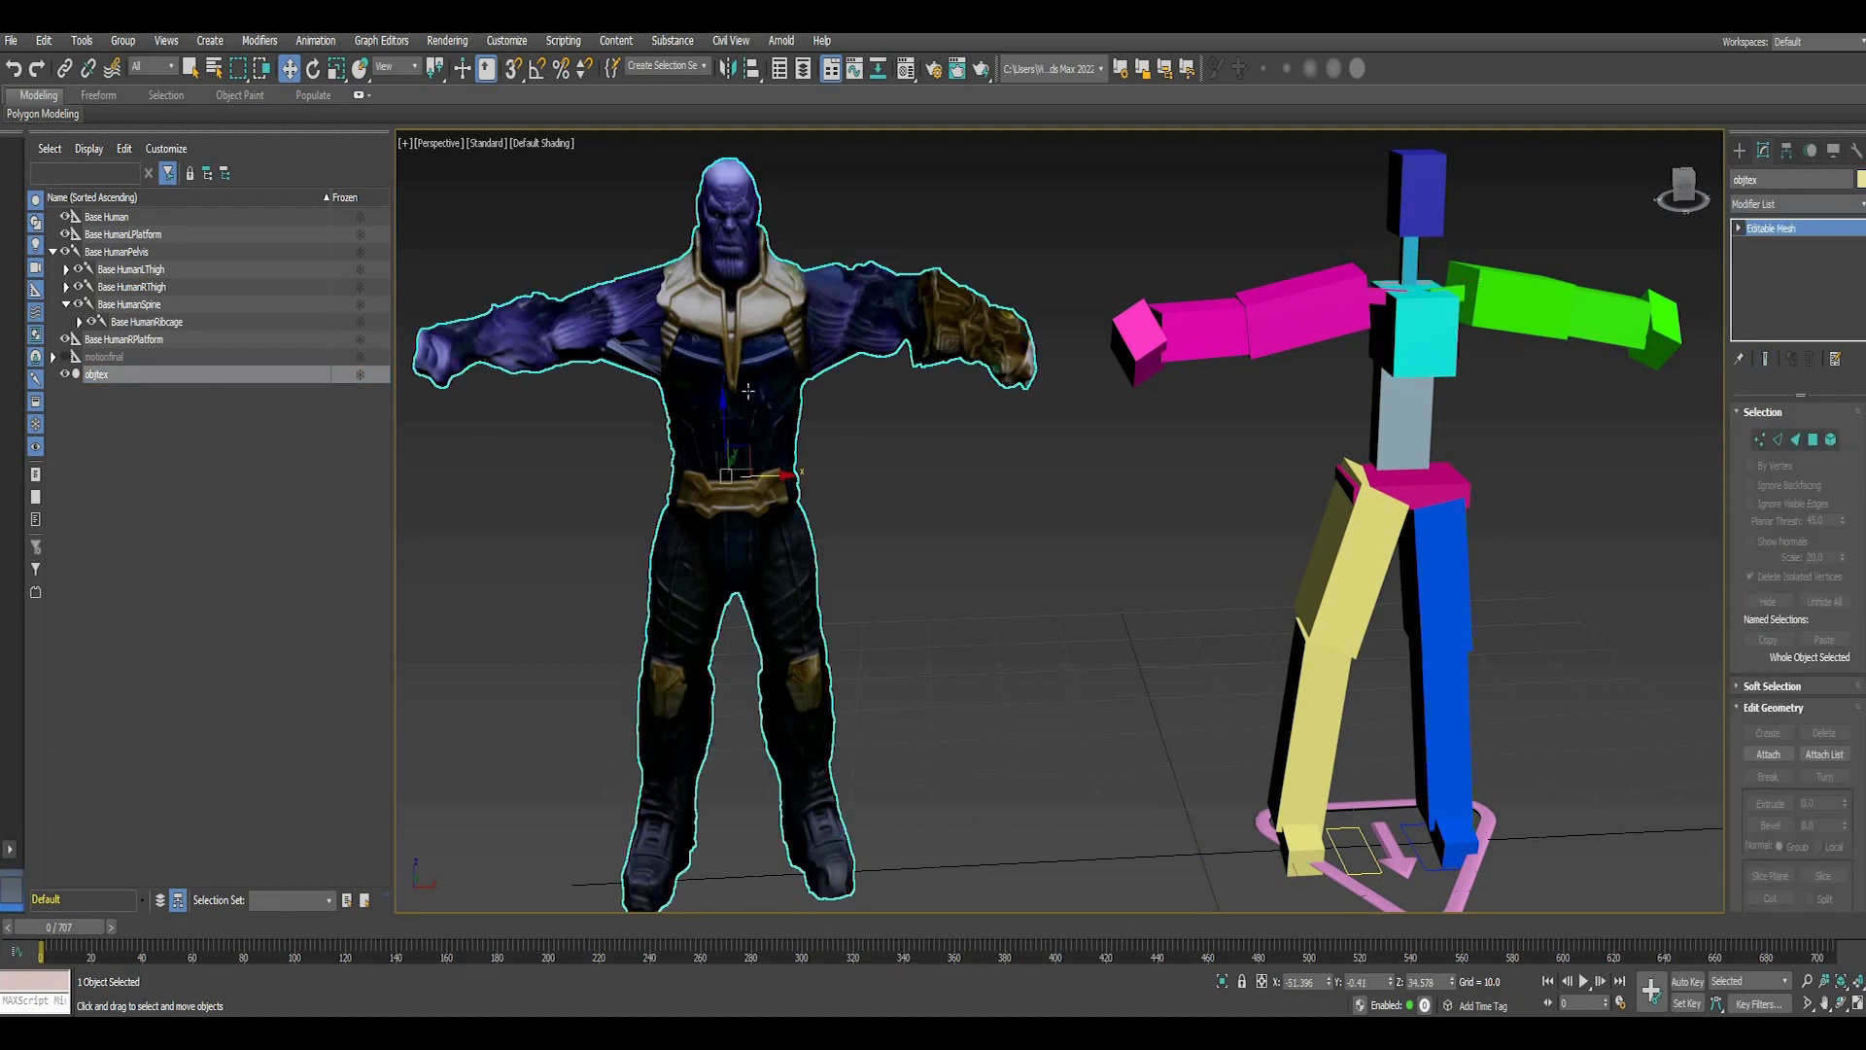
key("ctrl+d")
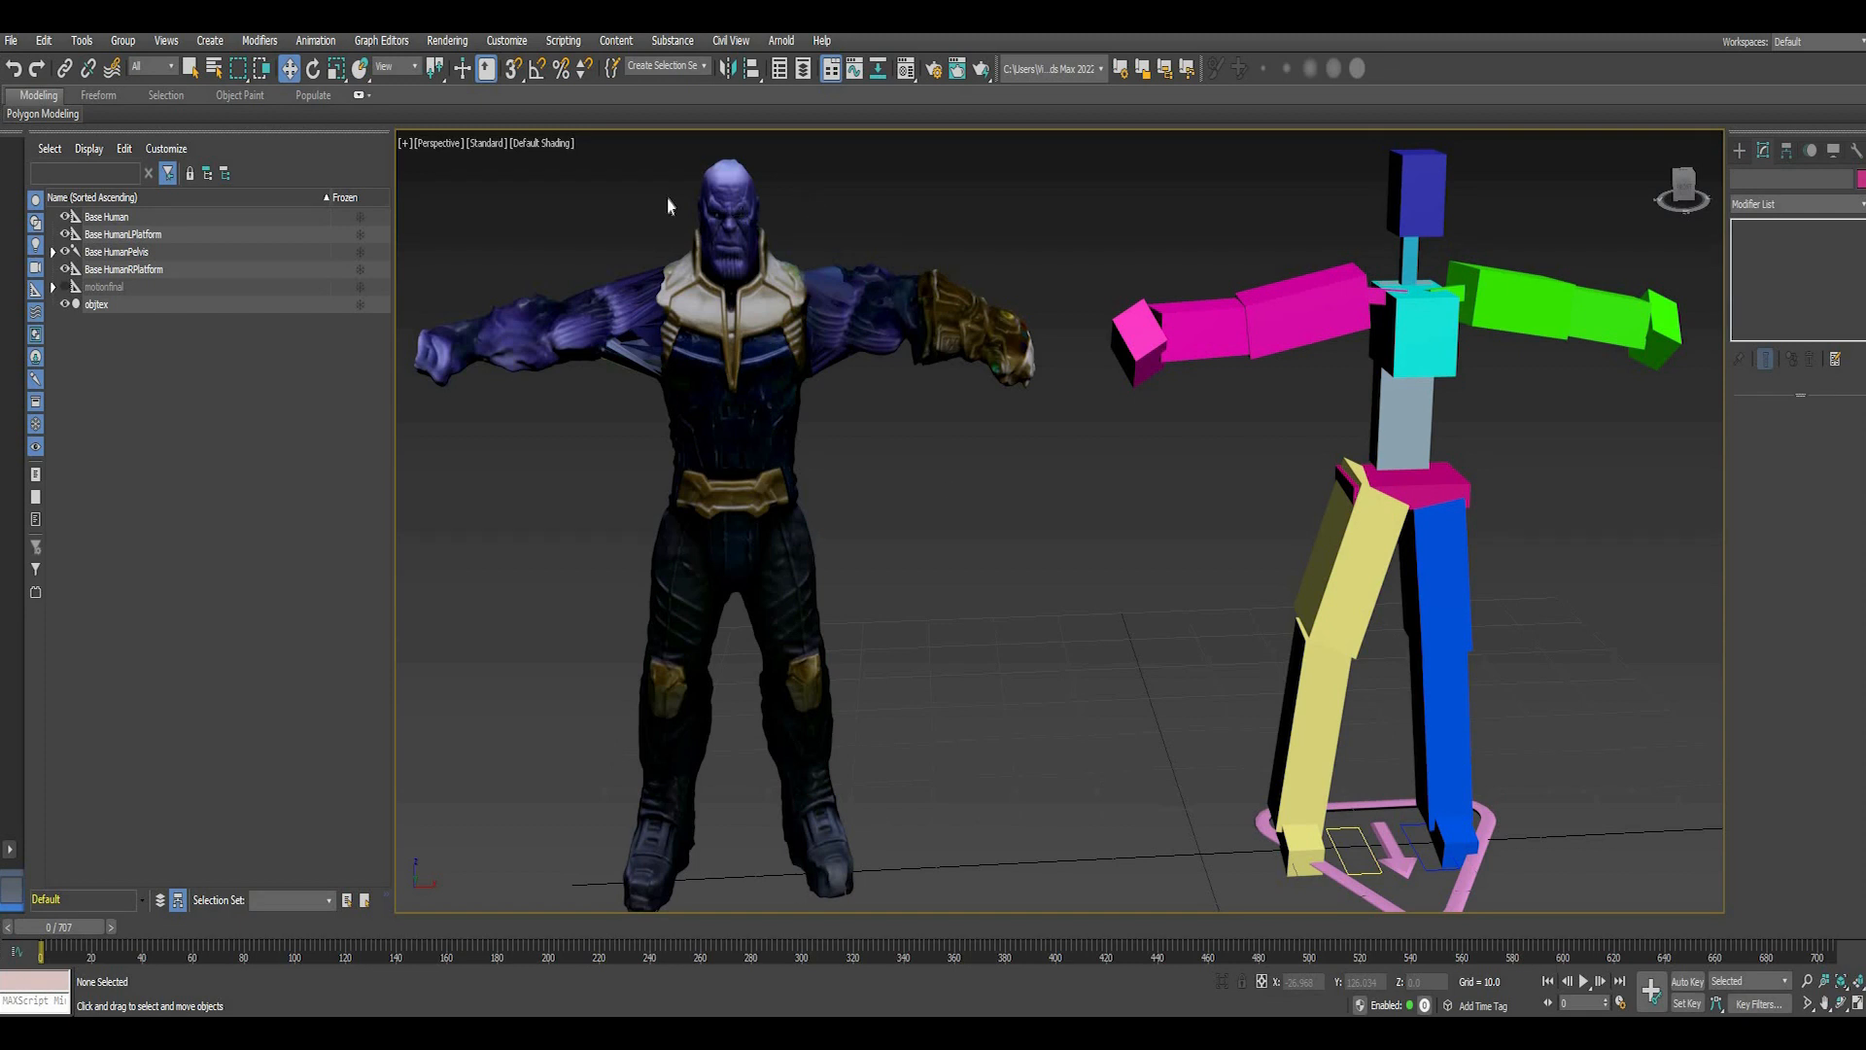
left_click(775, 342)
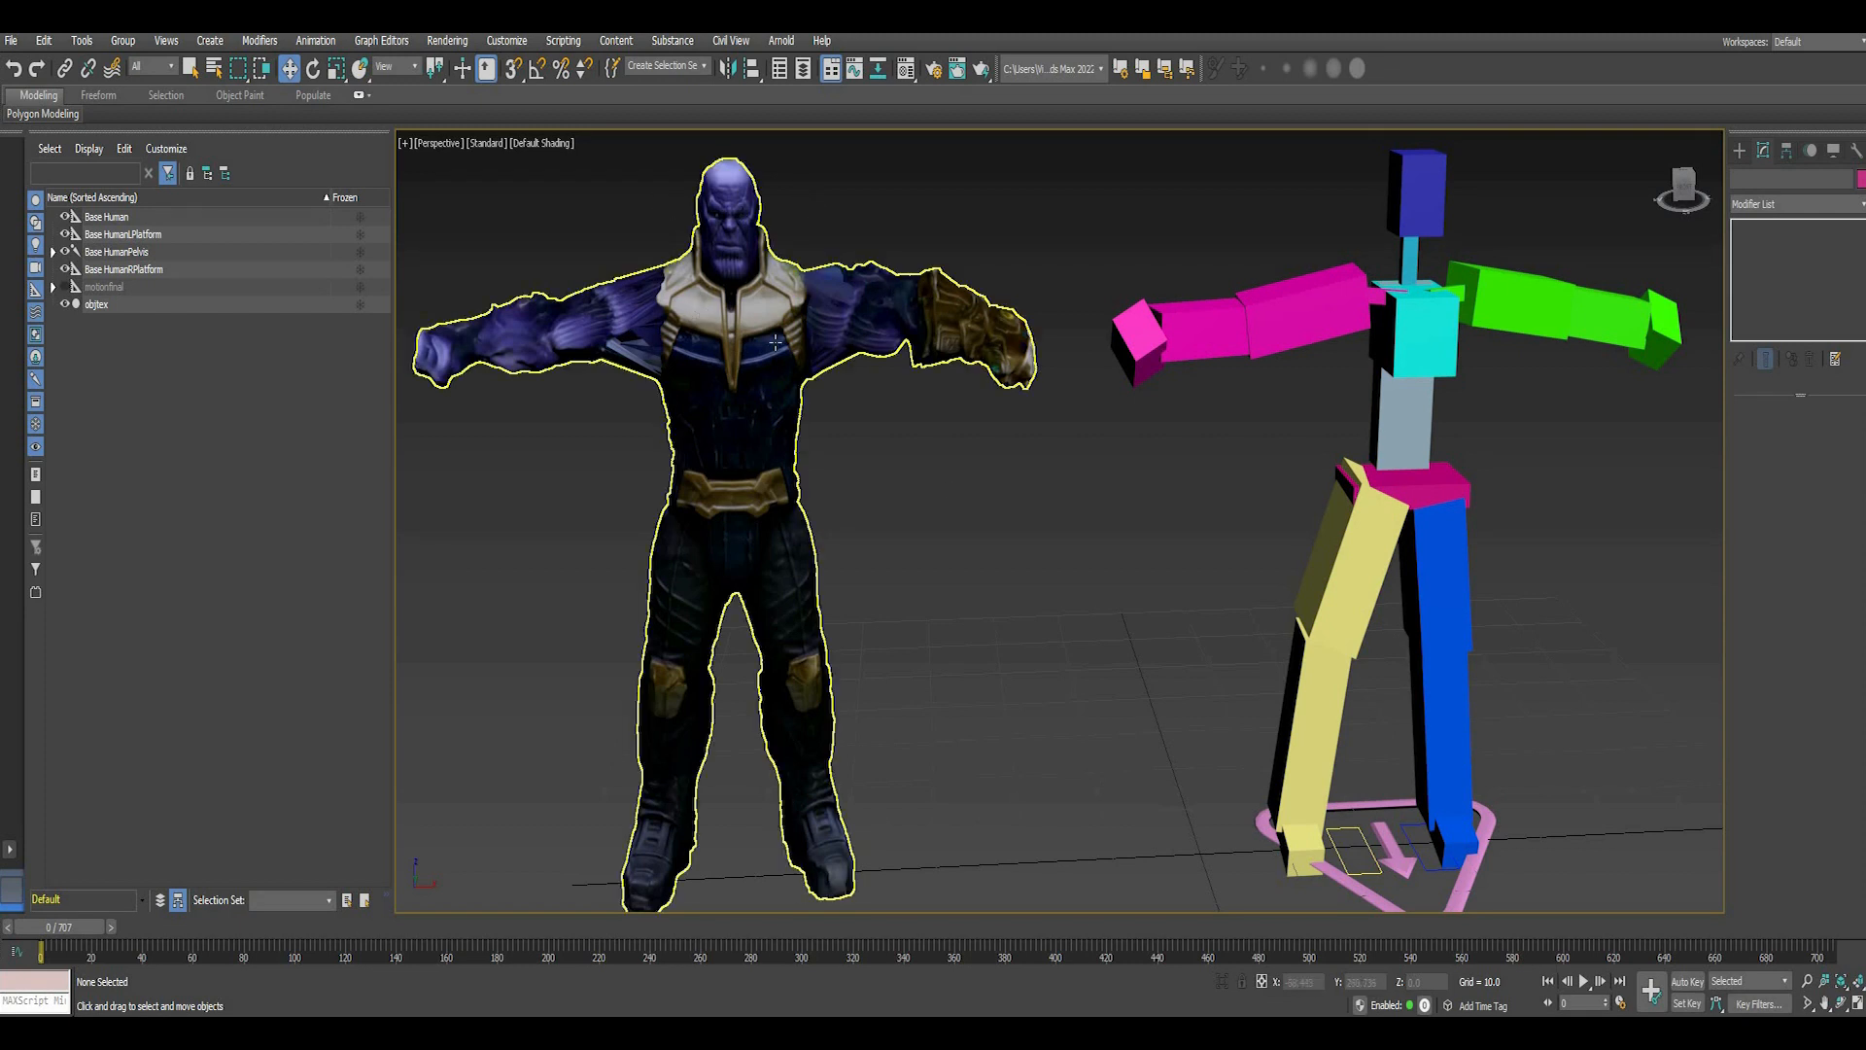
left_click(1087, 496)
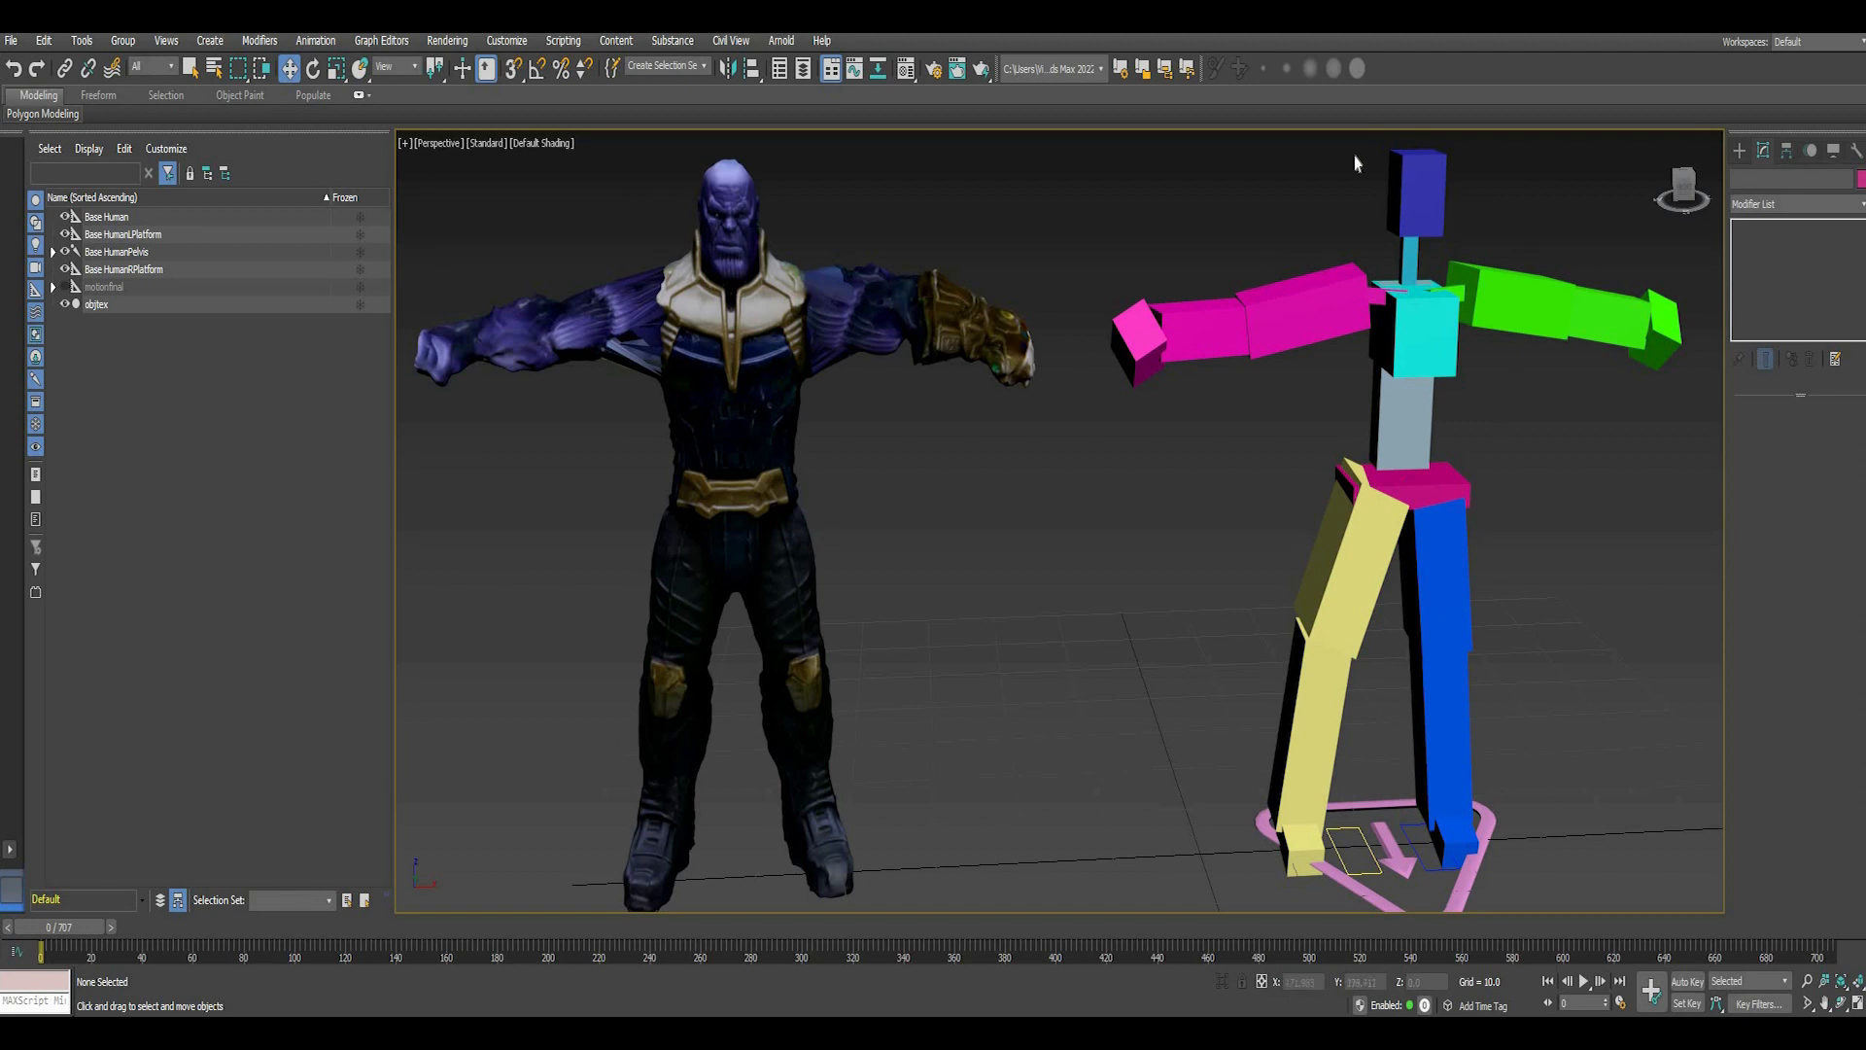
- Look up the CAT Objects helper category and return to the modifier settings
left_click(1740, 152)
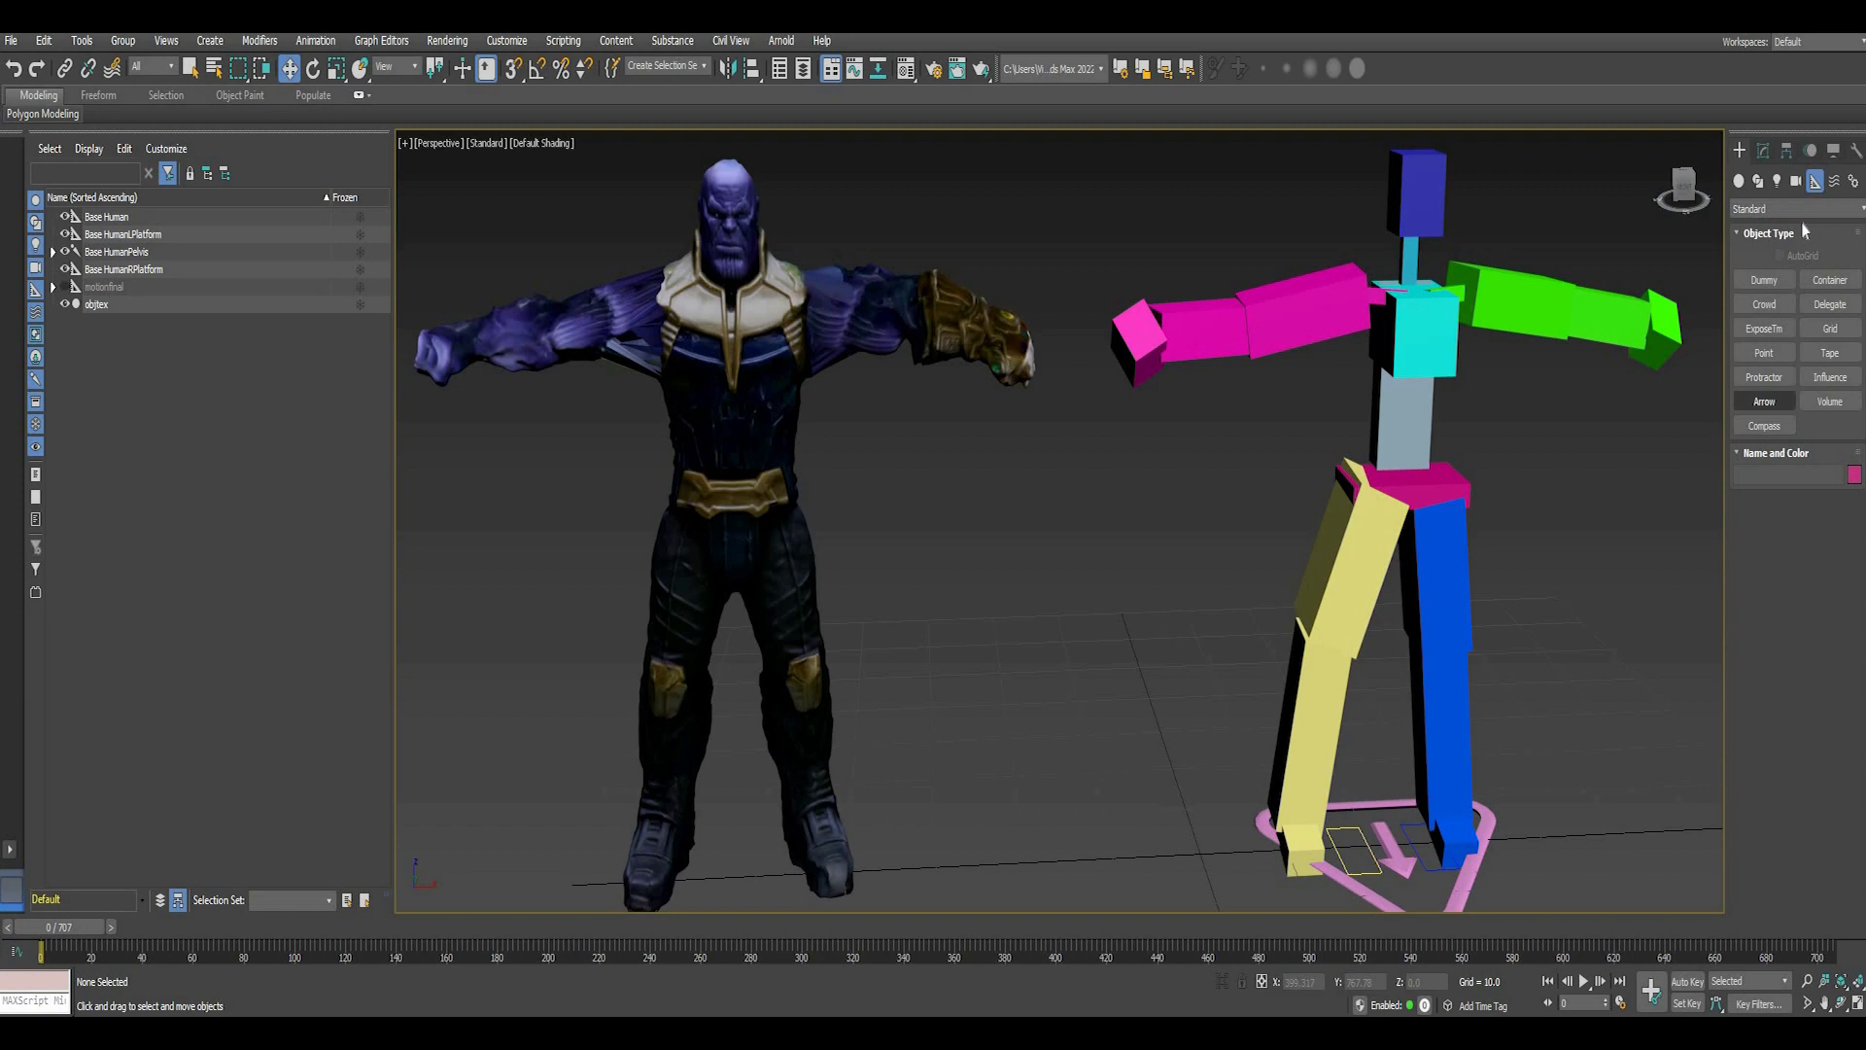
left_click(1797, 212)
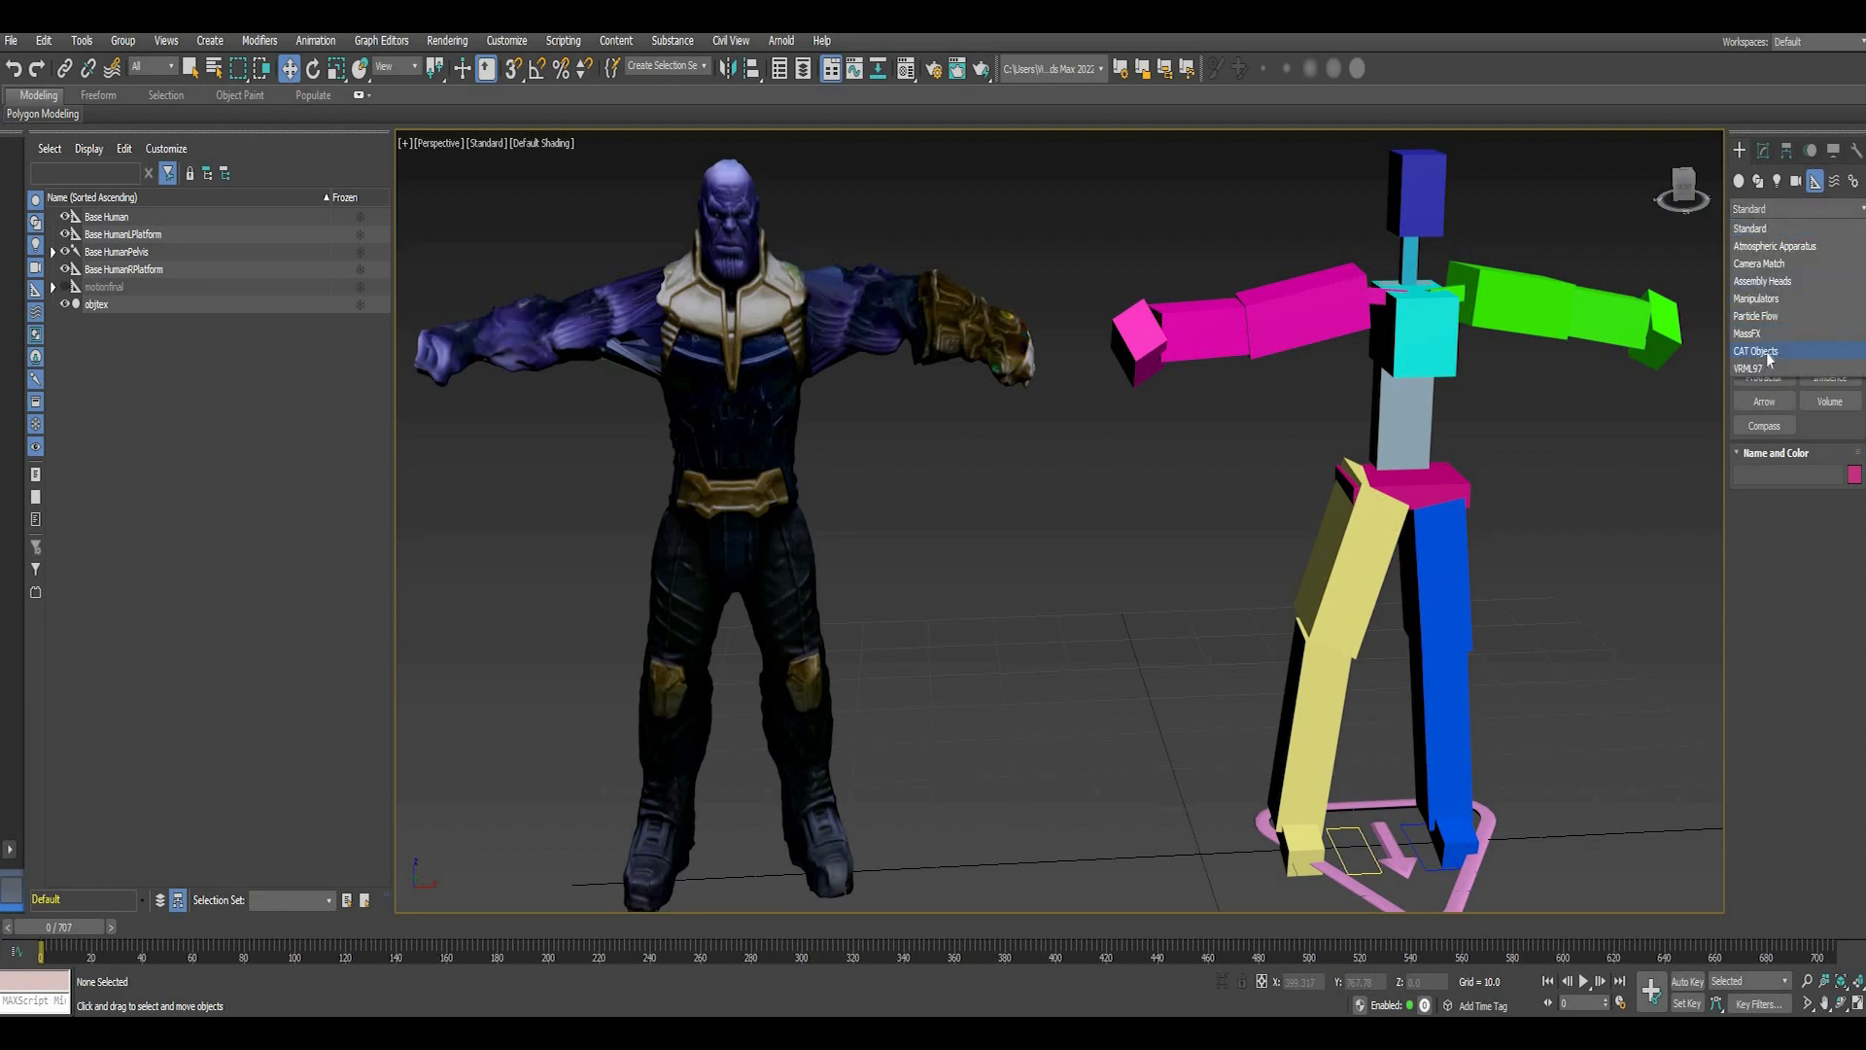
left_click(1767, 352)
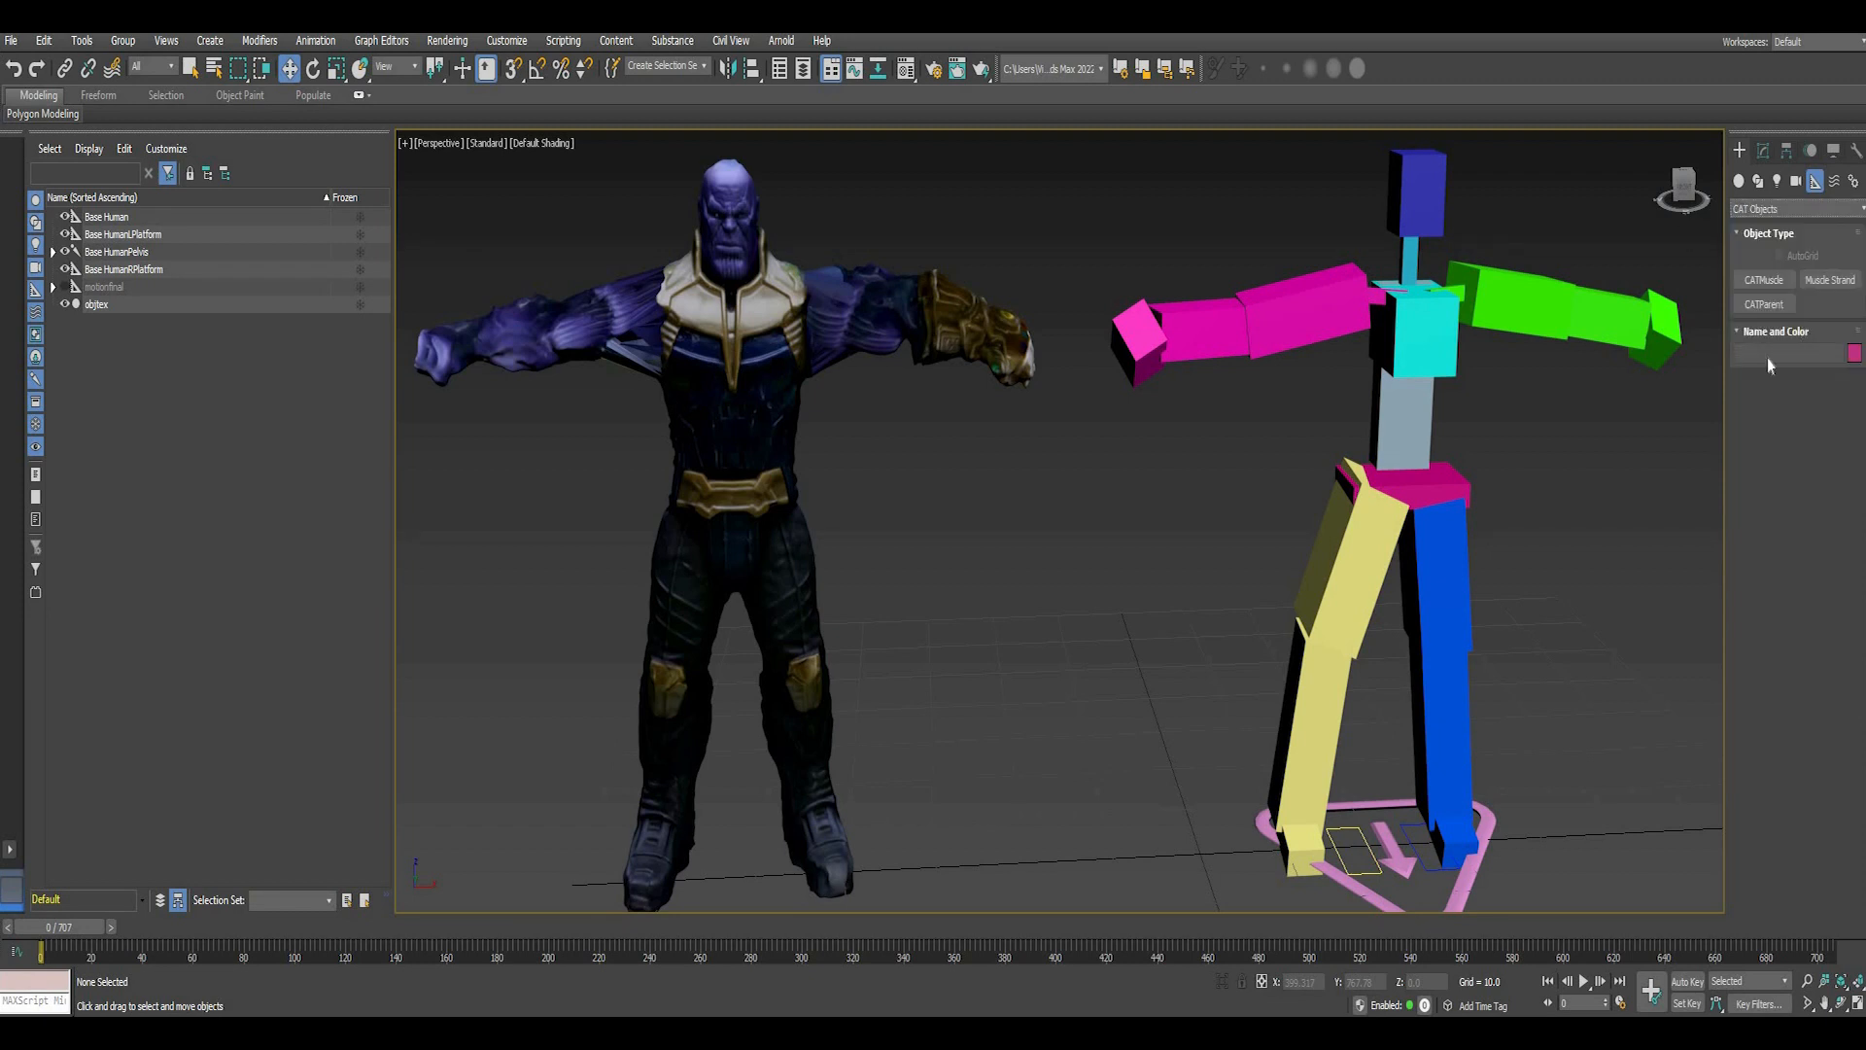
left_click(1763, 151)
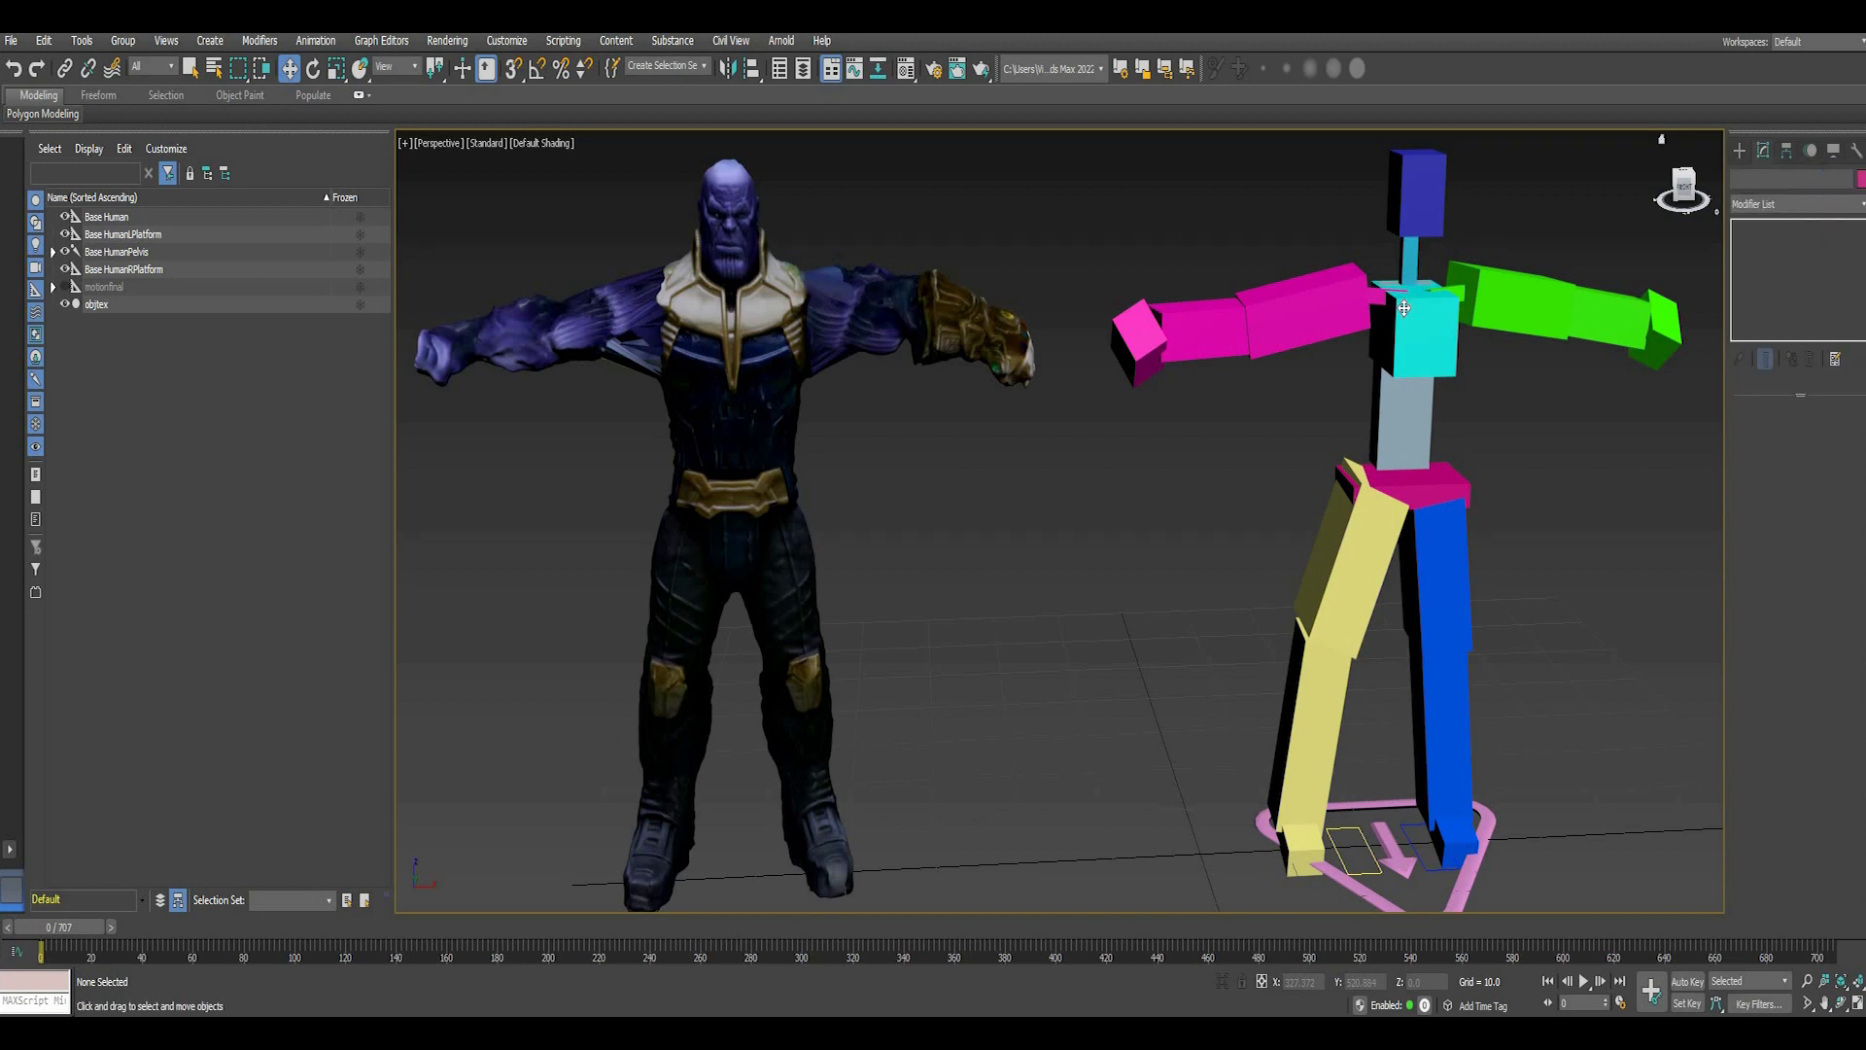
- Select the rig's ribcage and spine bones and the character mesh in turn to compare the rig with the mesh
left_click(1403, 308)
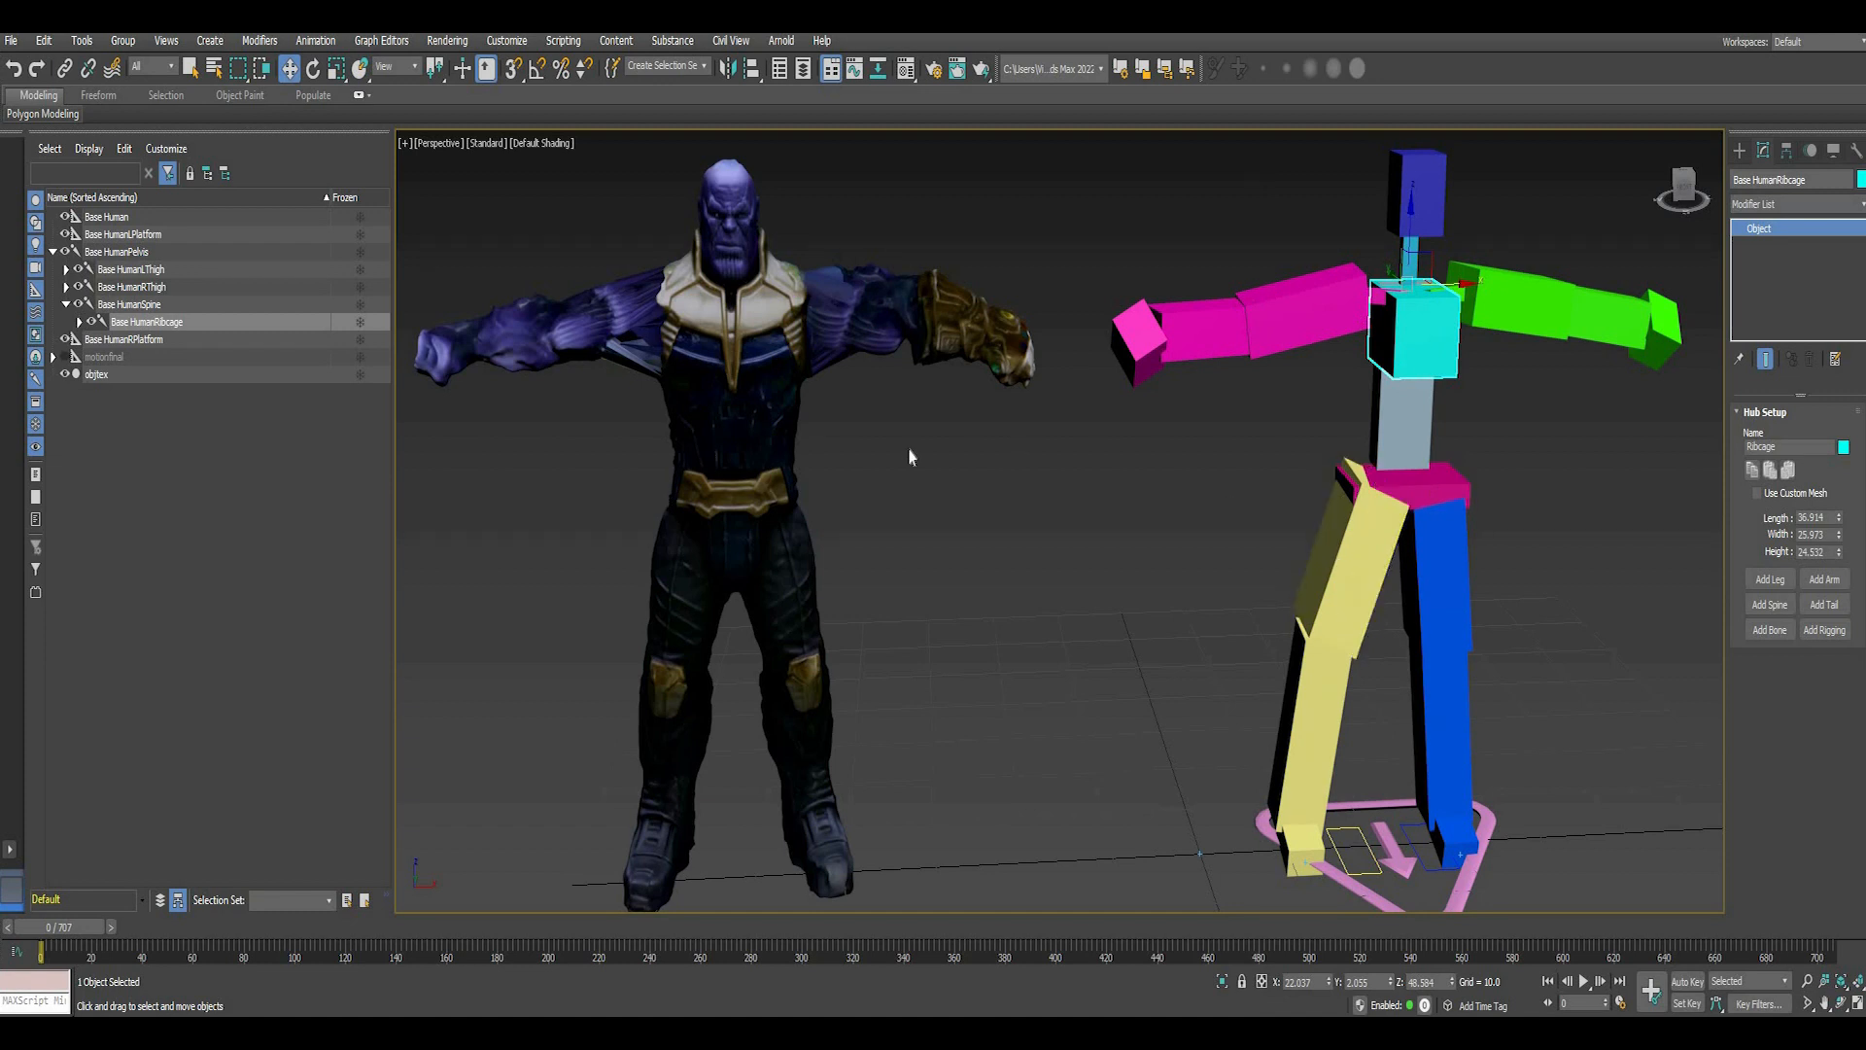
left_click(750, 377)
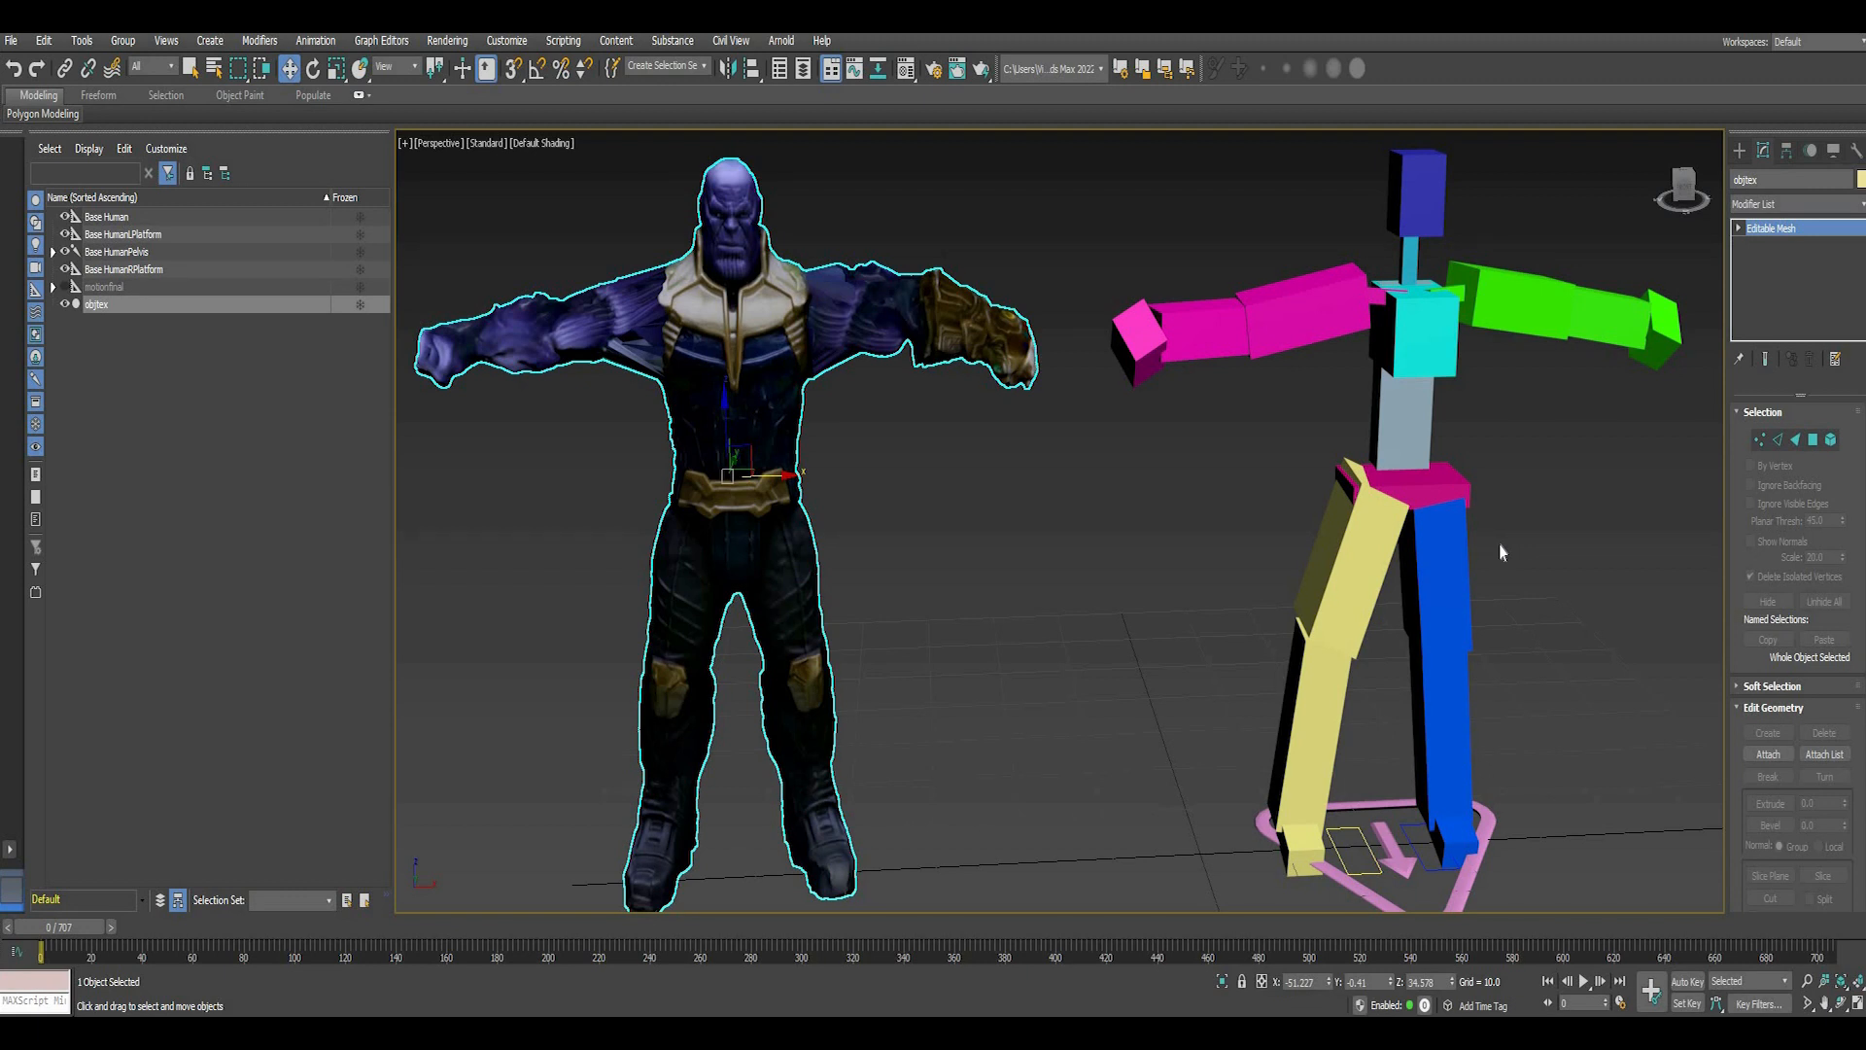
left_click(1390, 361)
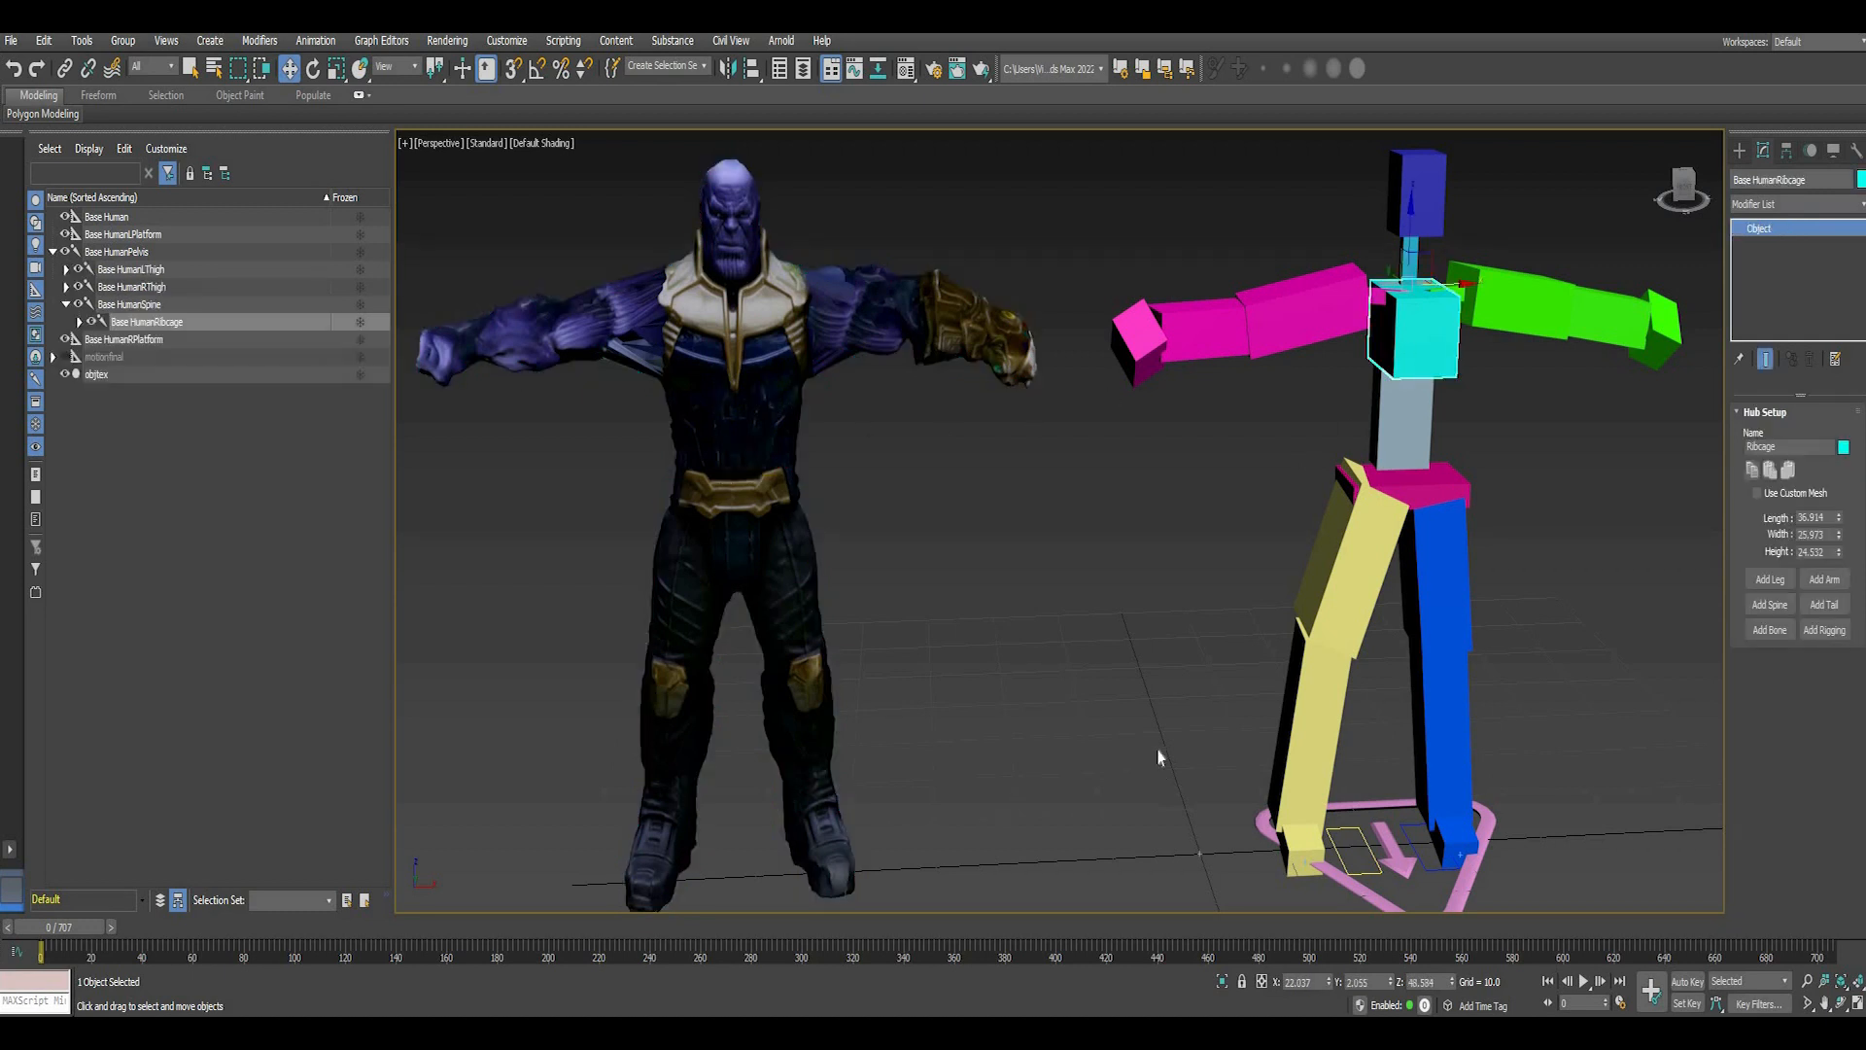
left_click(768, 456)
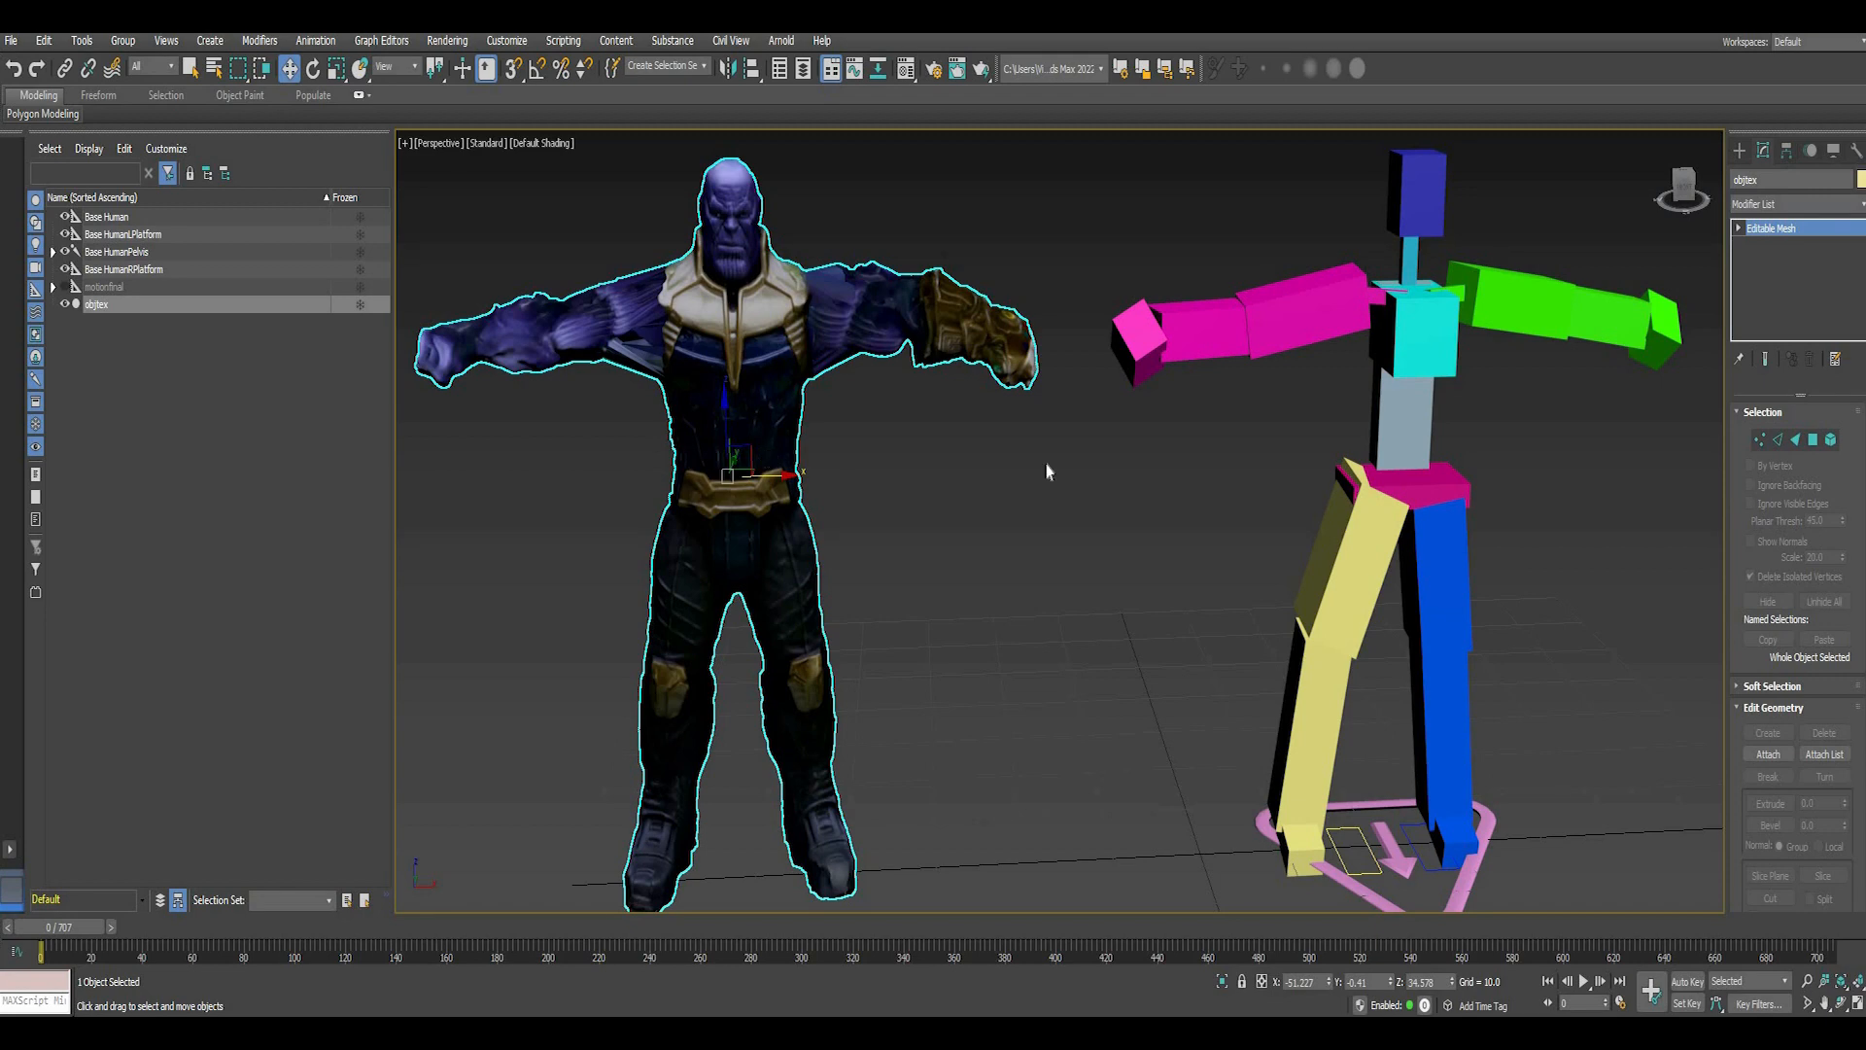
left_click(1403, 461)
left_click(1402, 461)
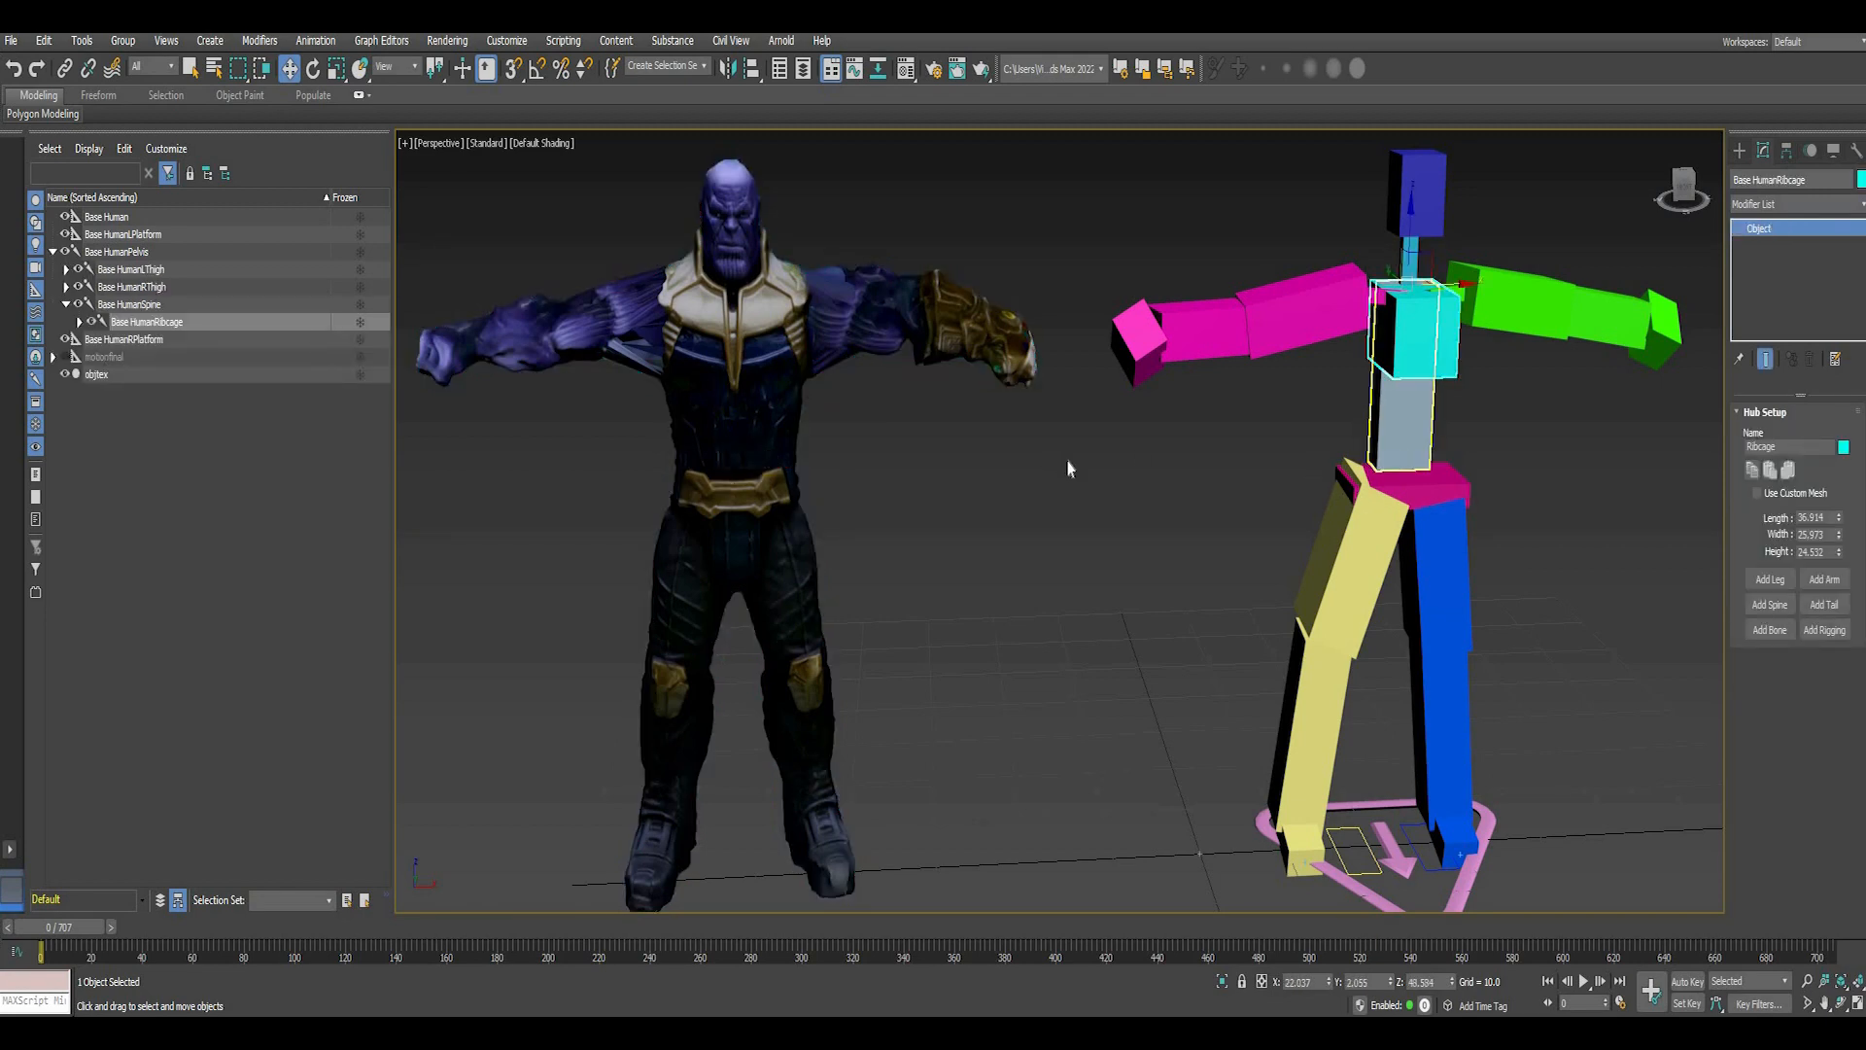
left_click(753, 466)
left_click(1393, 414)
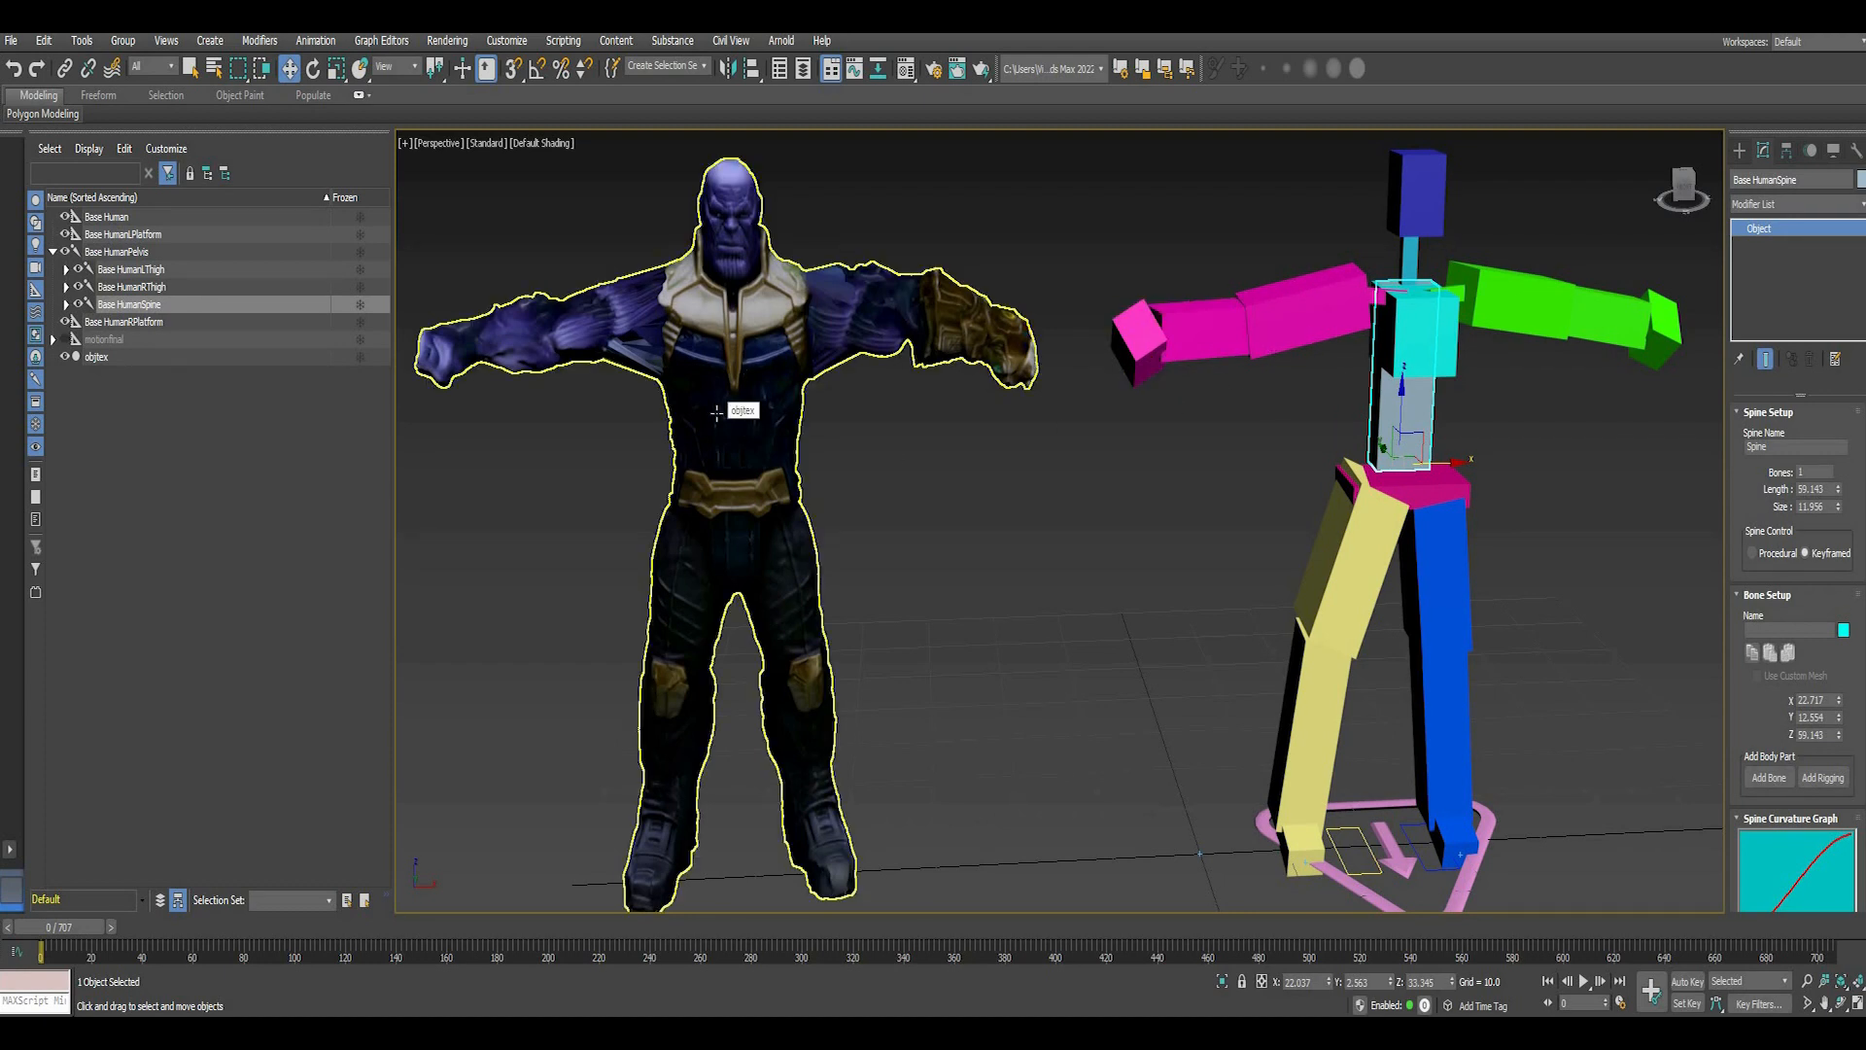
- Move the objtex character mesh along X toward the rig, to about X -15.26
left_click(727, 435)
left_click_drag(770, 475, 1110, 471)
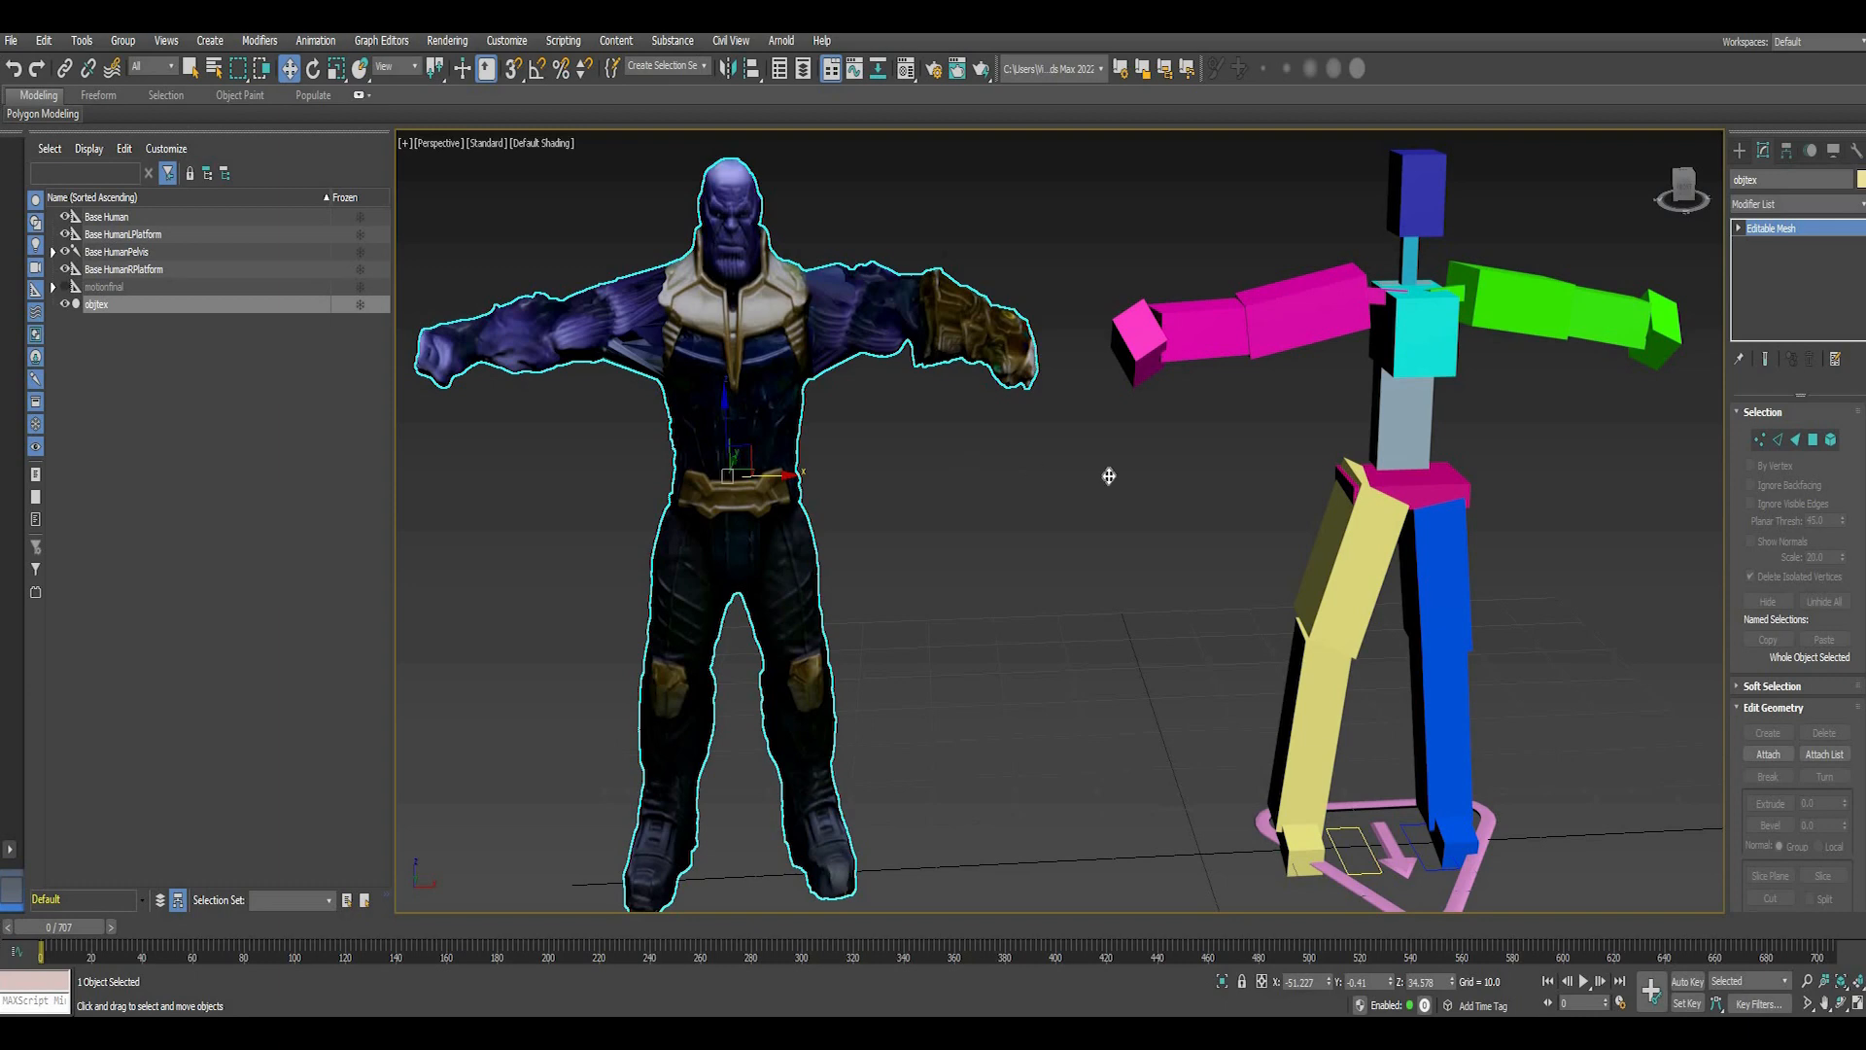
left_click(1424, 420)
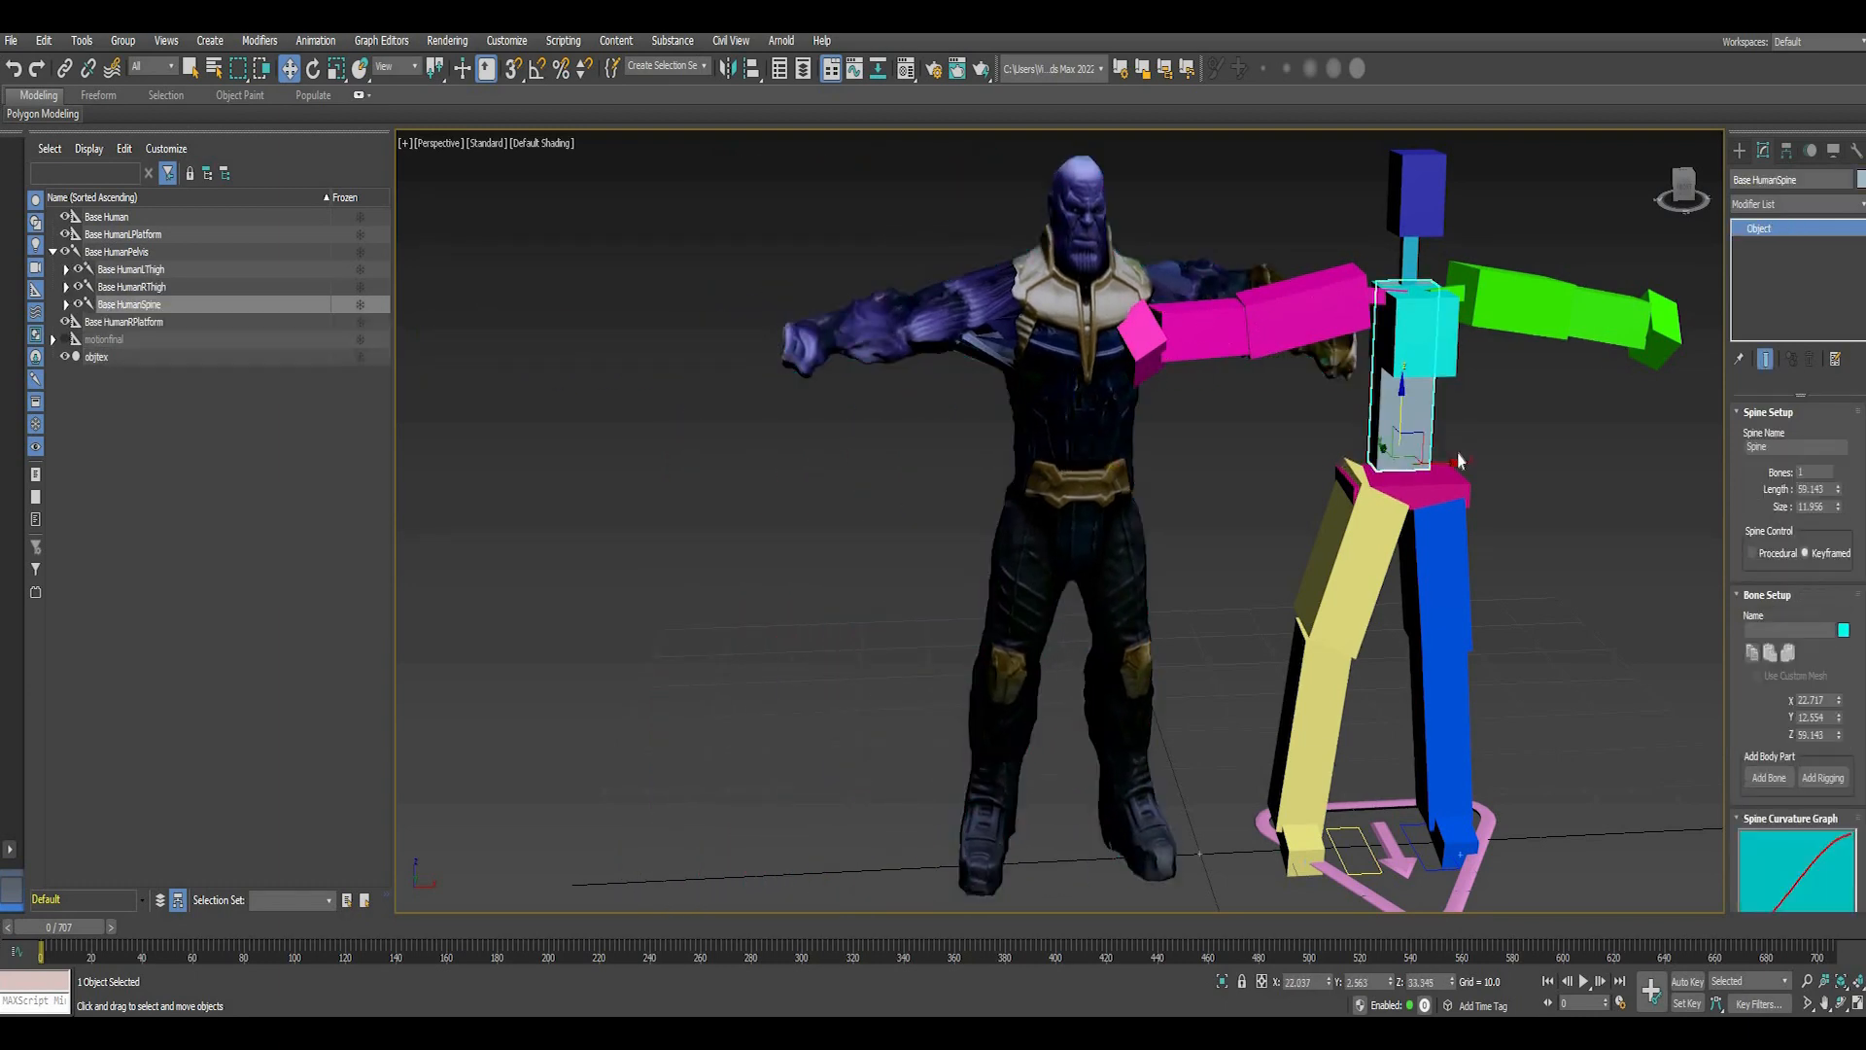
left_click_drag(1422, 475, 1373, 464)
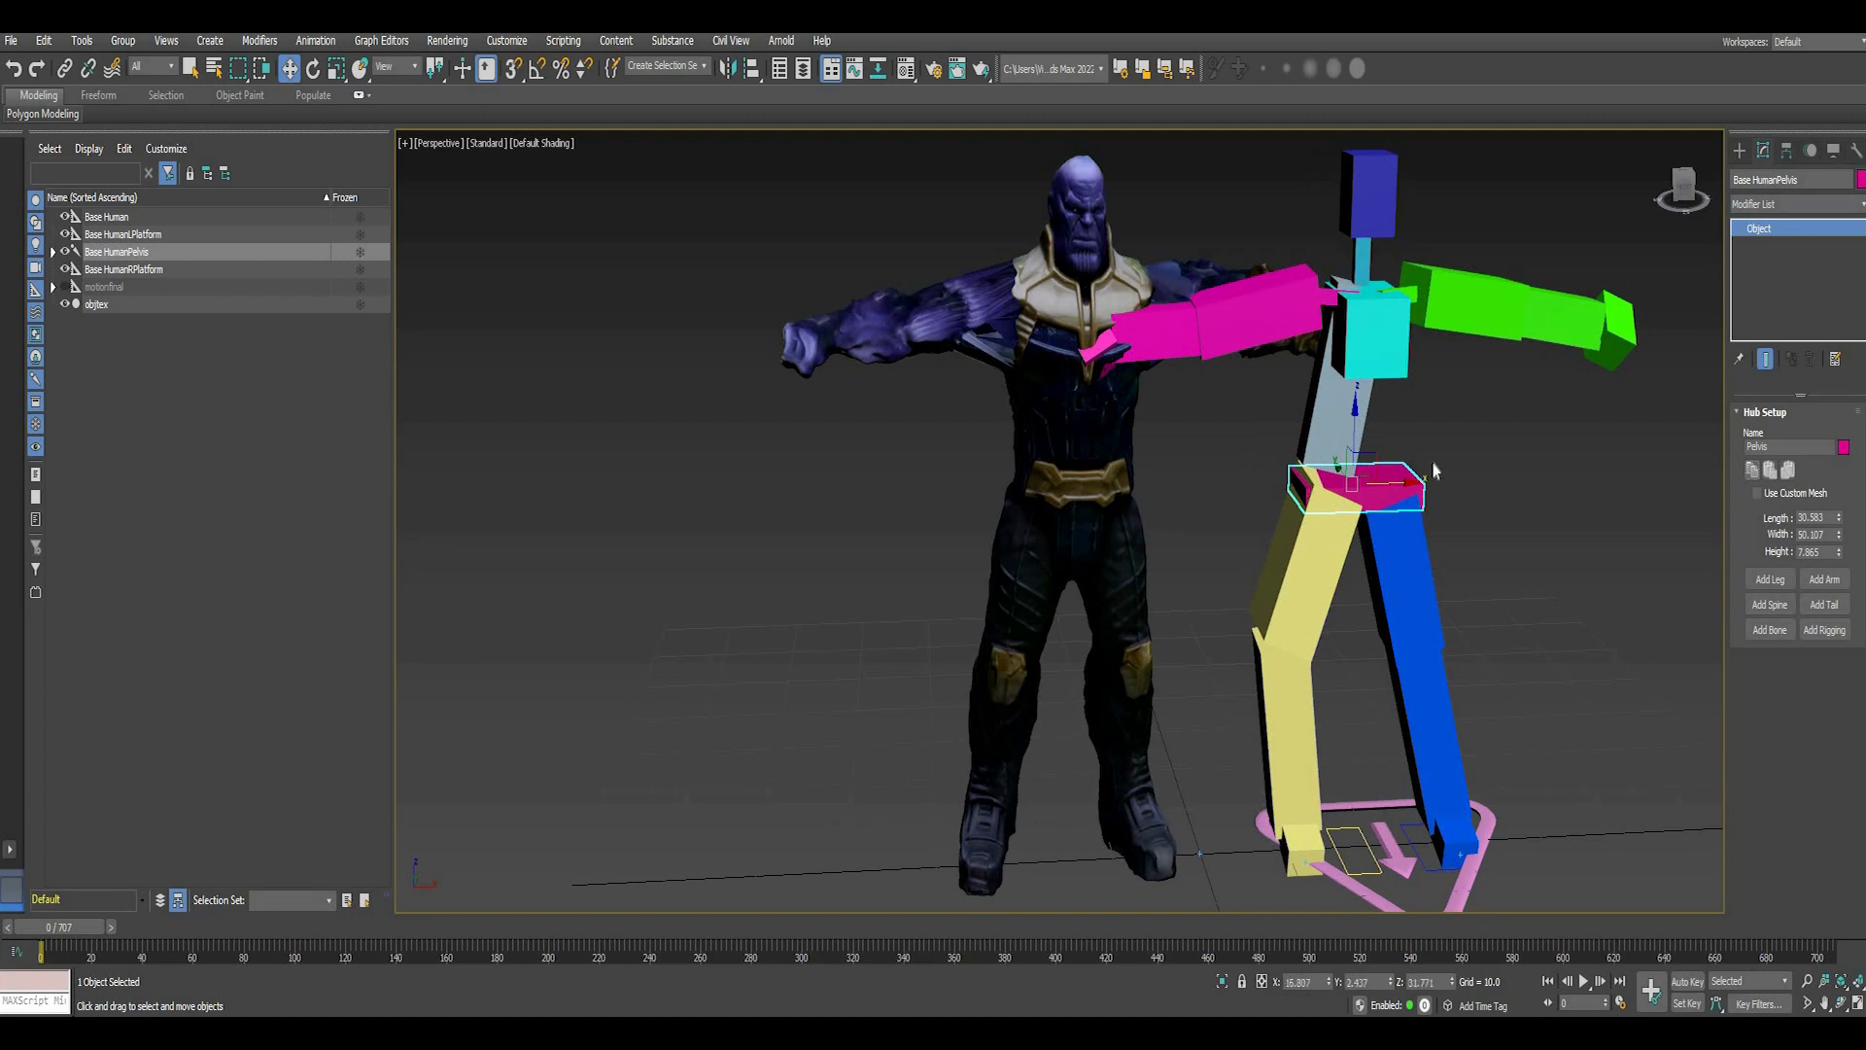
key("ctrl+z")
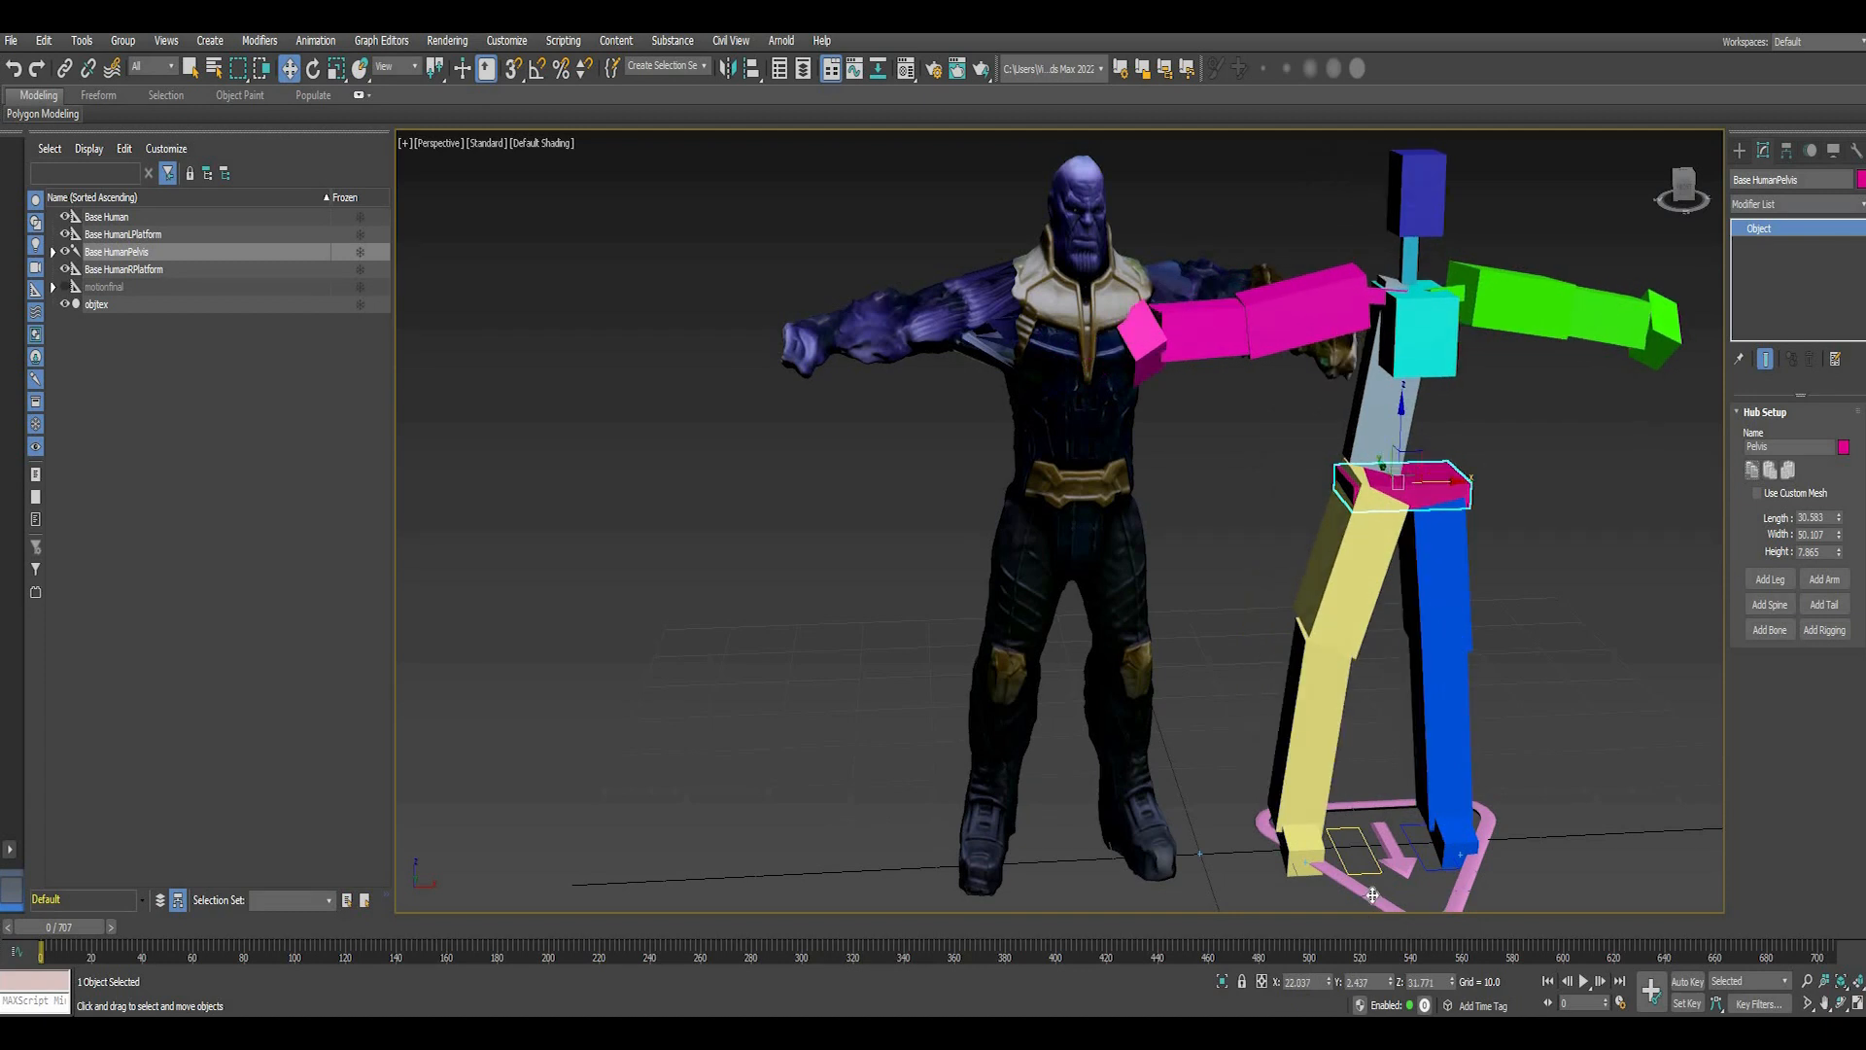
- Move the whole Base Human rig onto the character mesh, to about X -14.4, and select its left upper arm bone
left_click(1288, 862)
left_click_drag(1288, 862, 1115, 889)
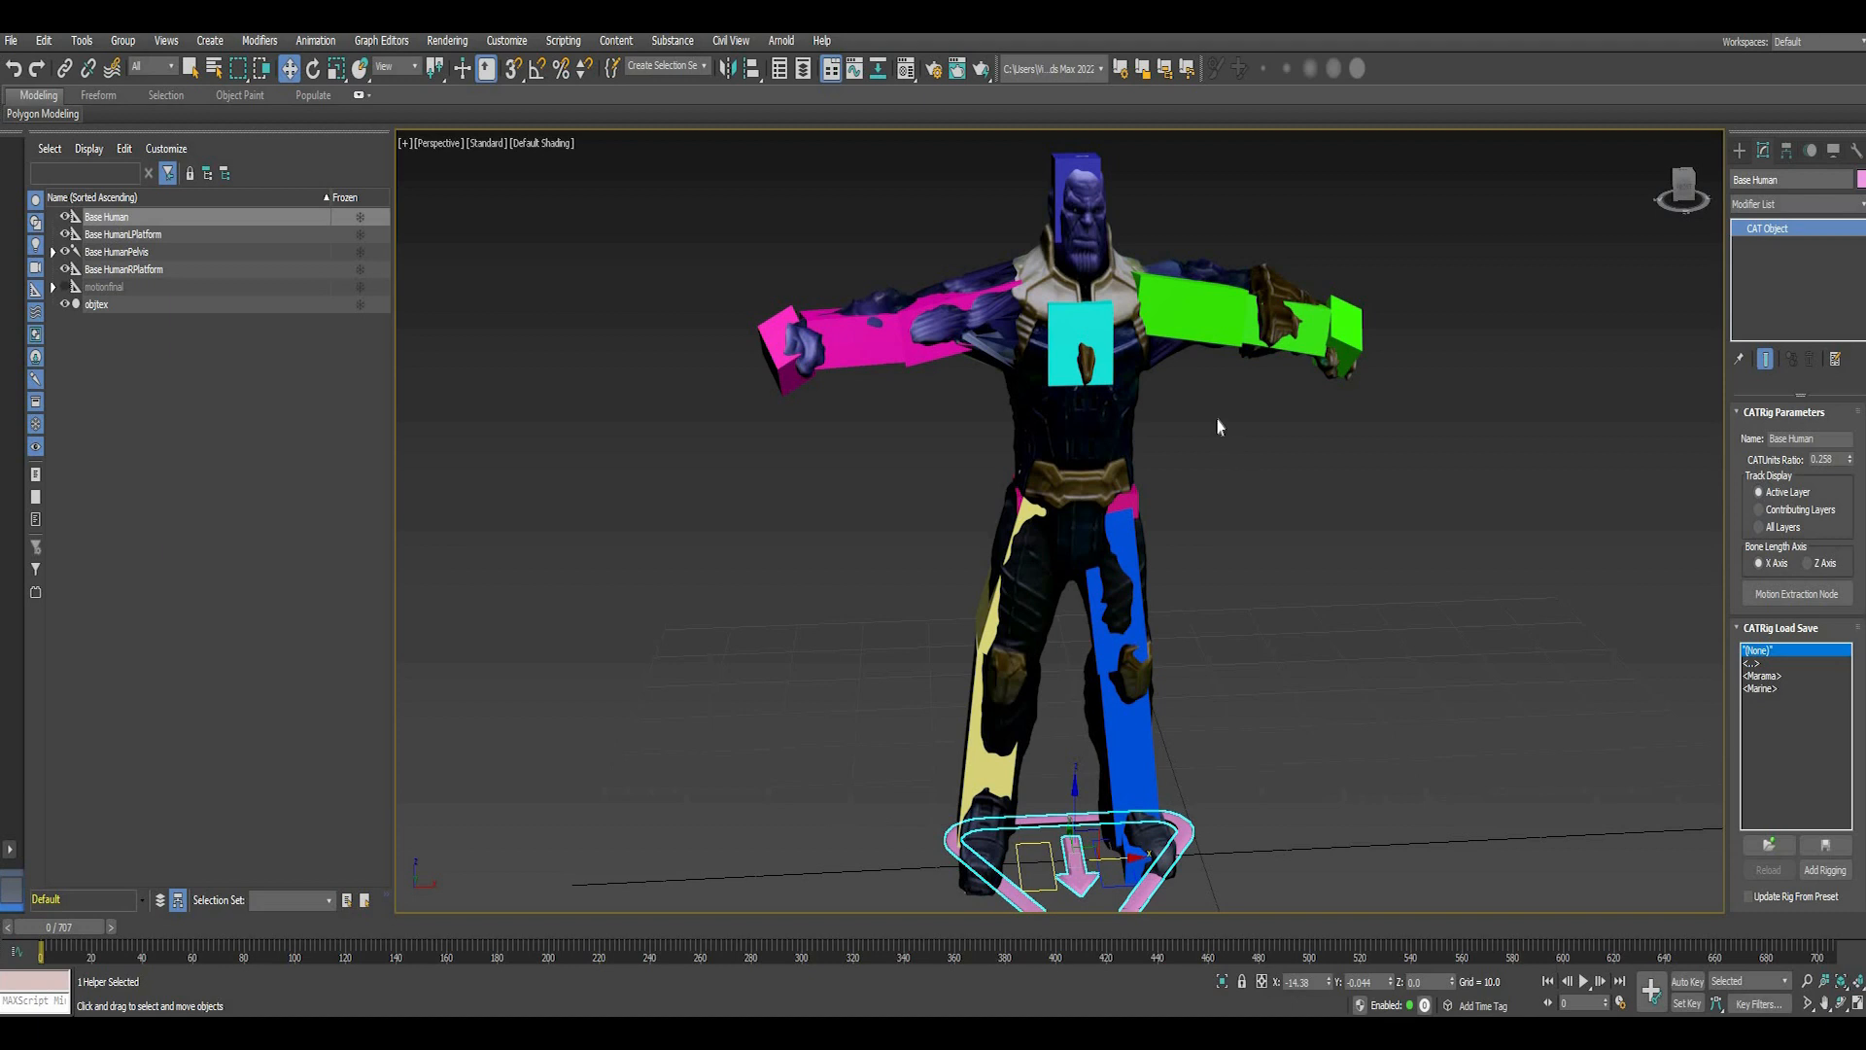
left_click(1185, 311)
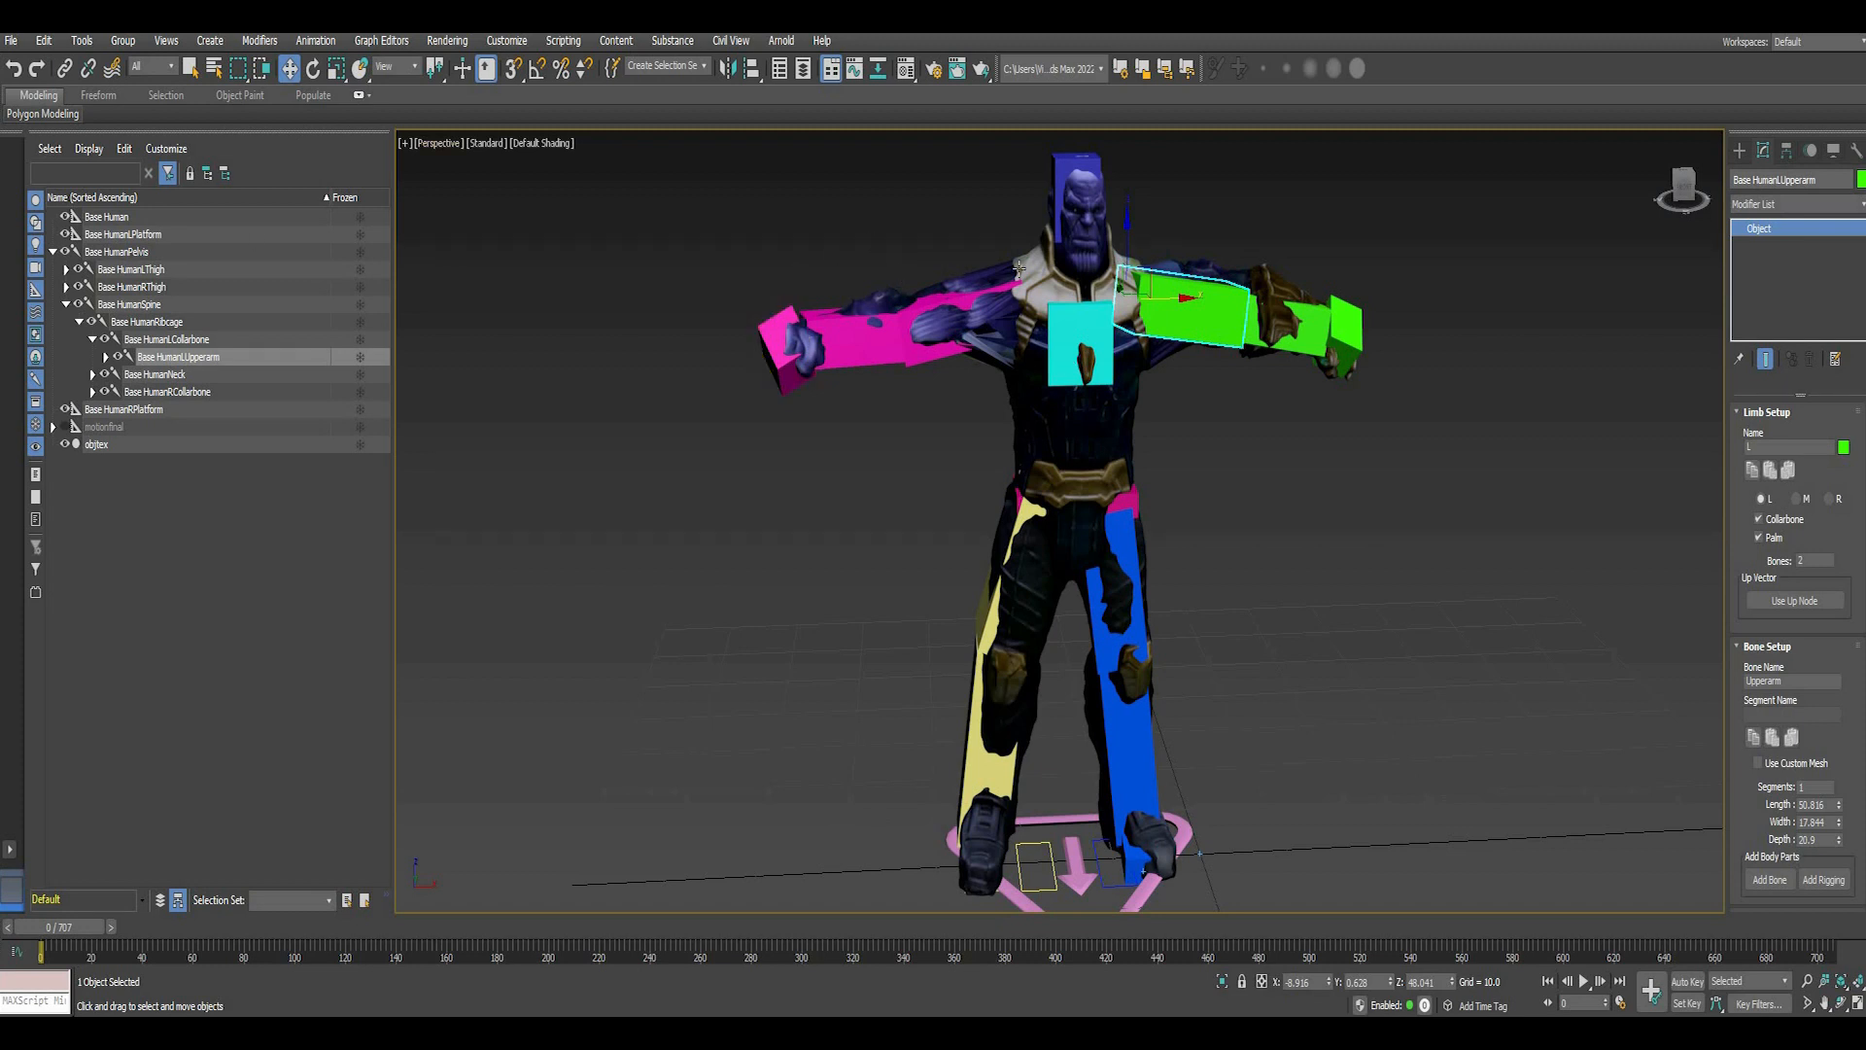
- Apply a Skin modifier to the objtex character mesh
left_click(875, 242)
left_click(1079, 226)
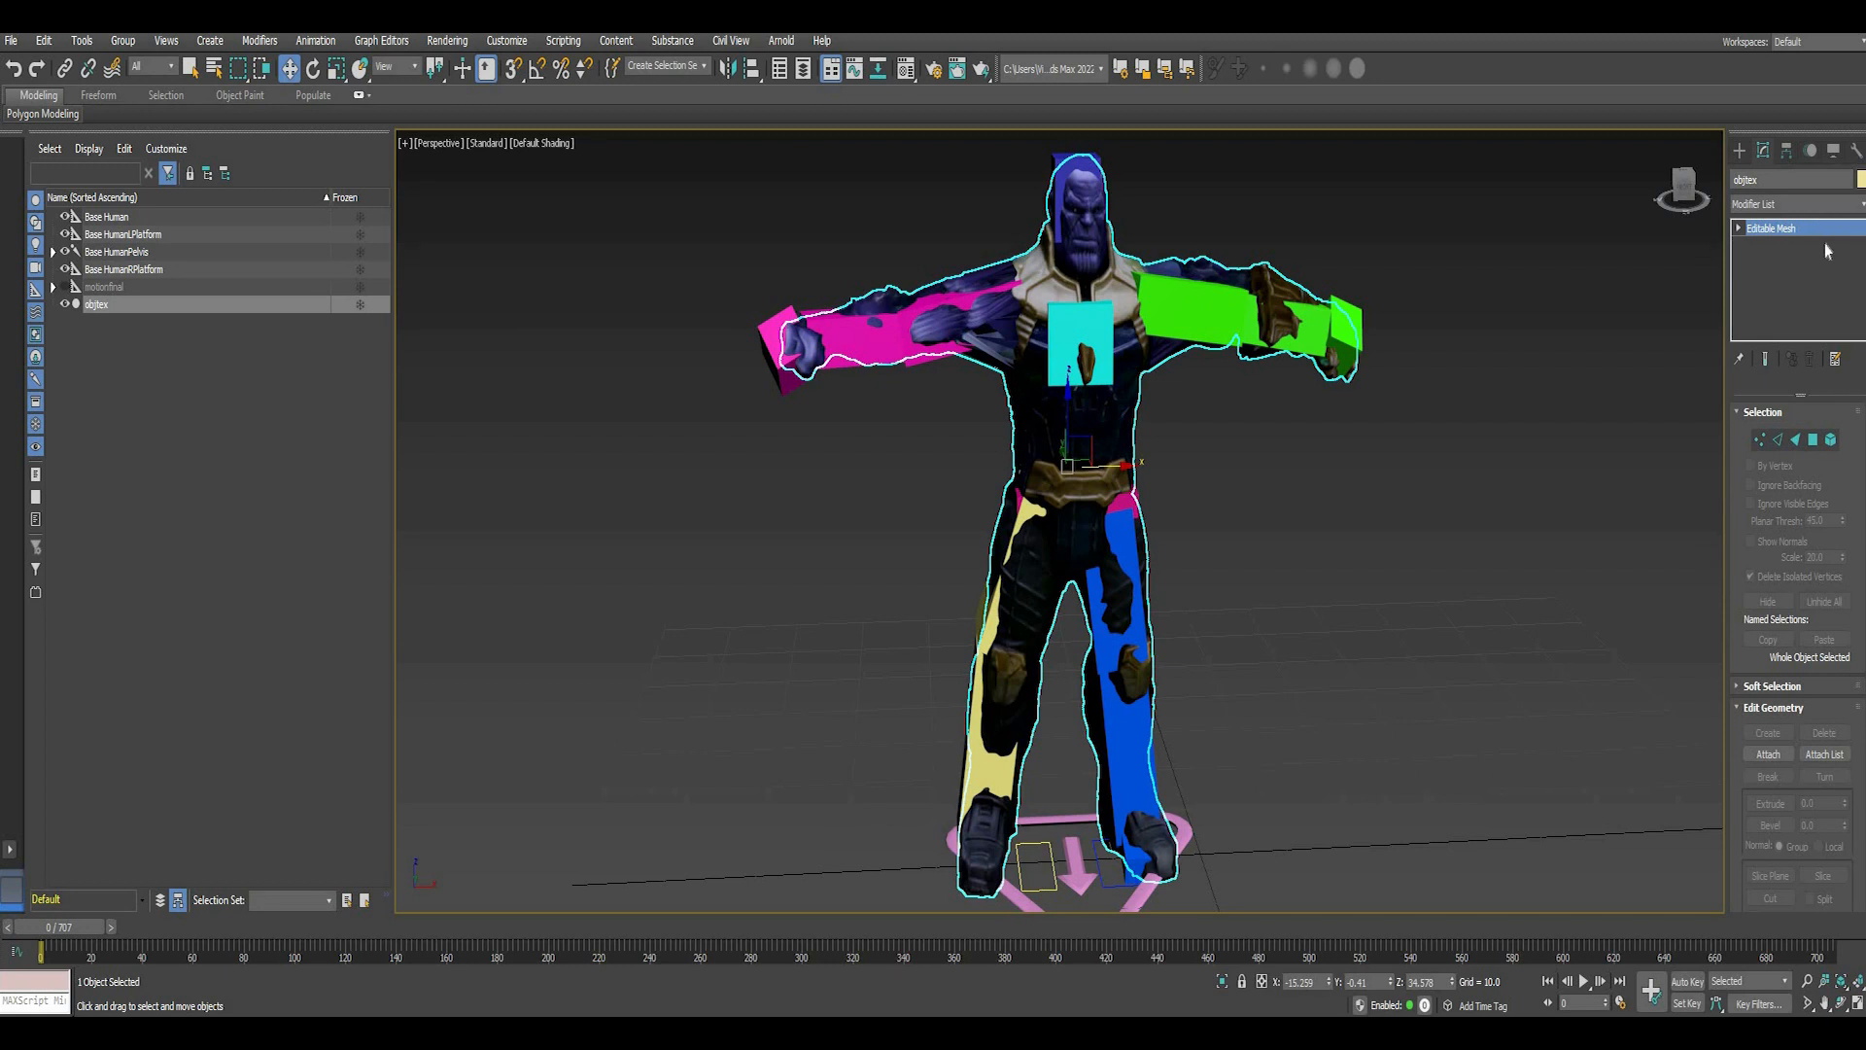
left_click(1815, 205)
left_click_drag(1862, 458, 1862, 754)
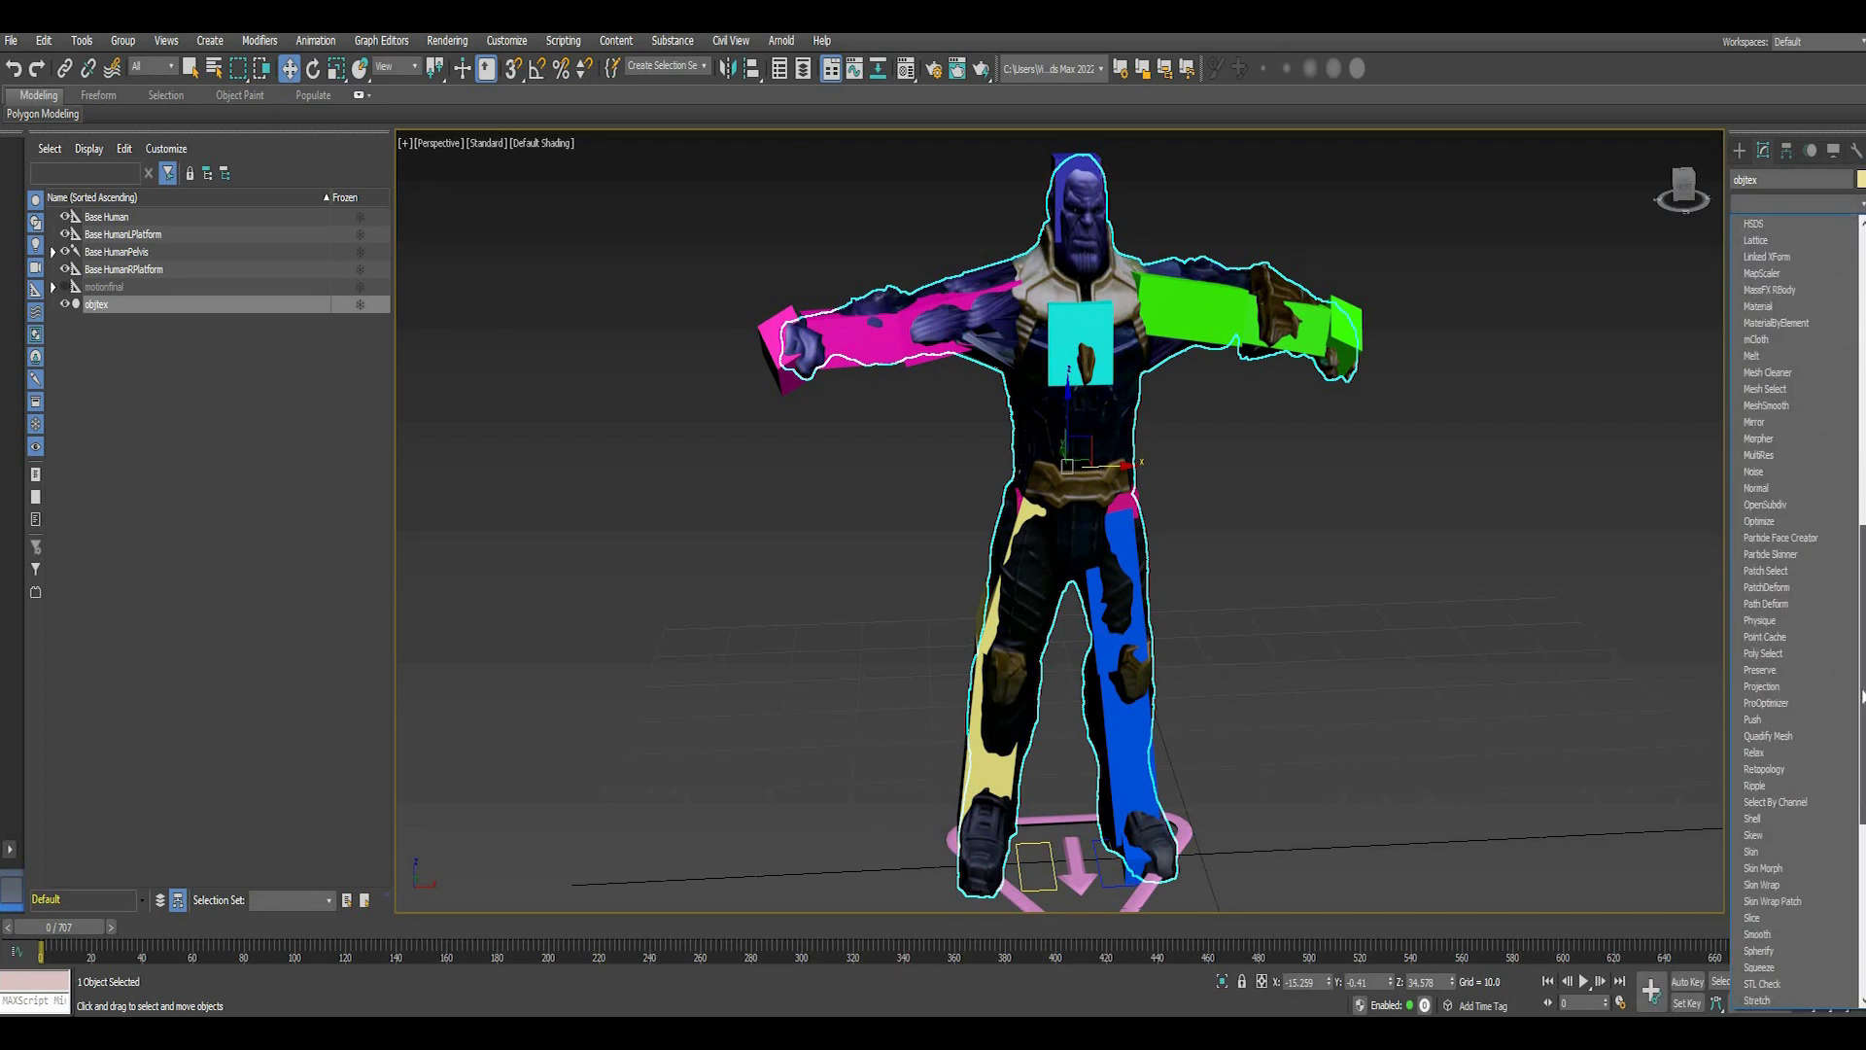
left_click(1755, 852)
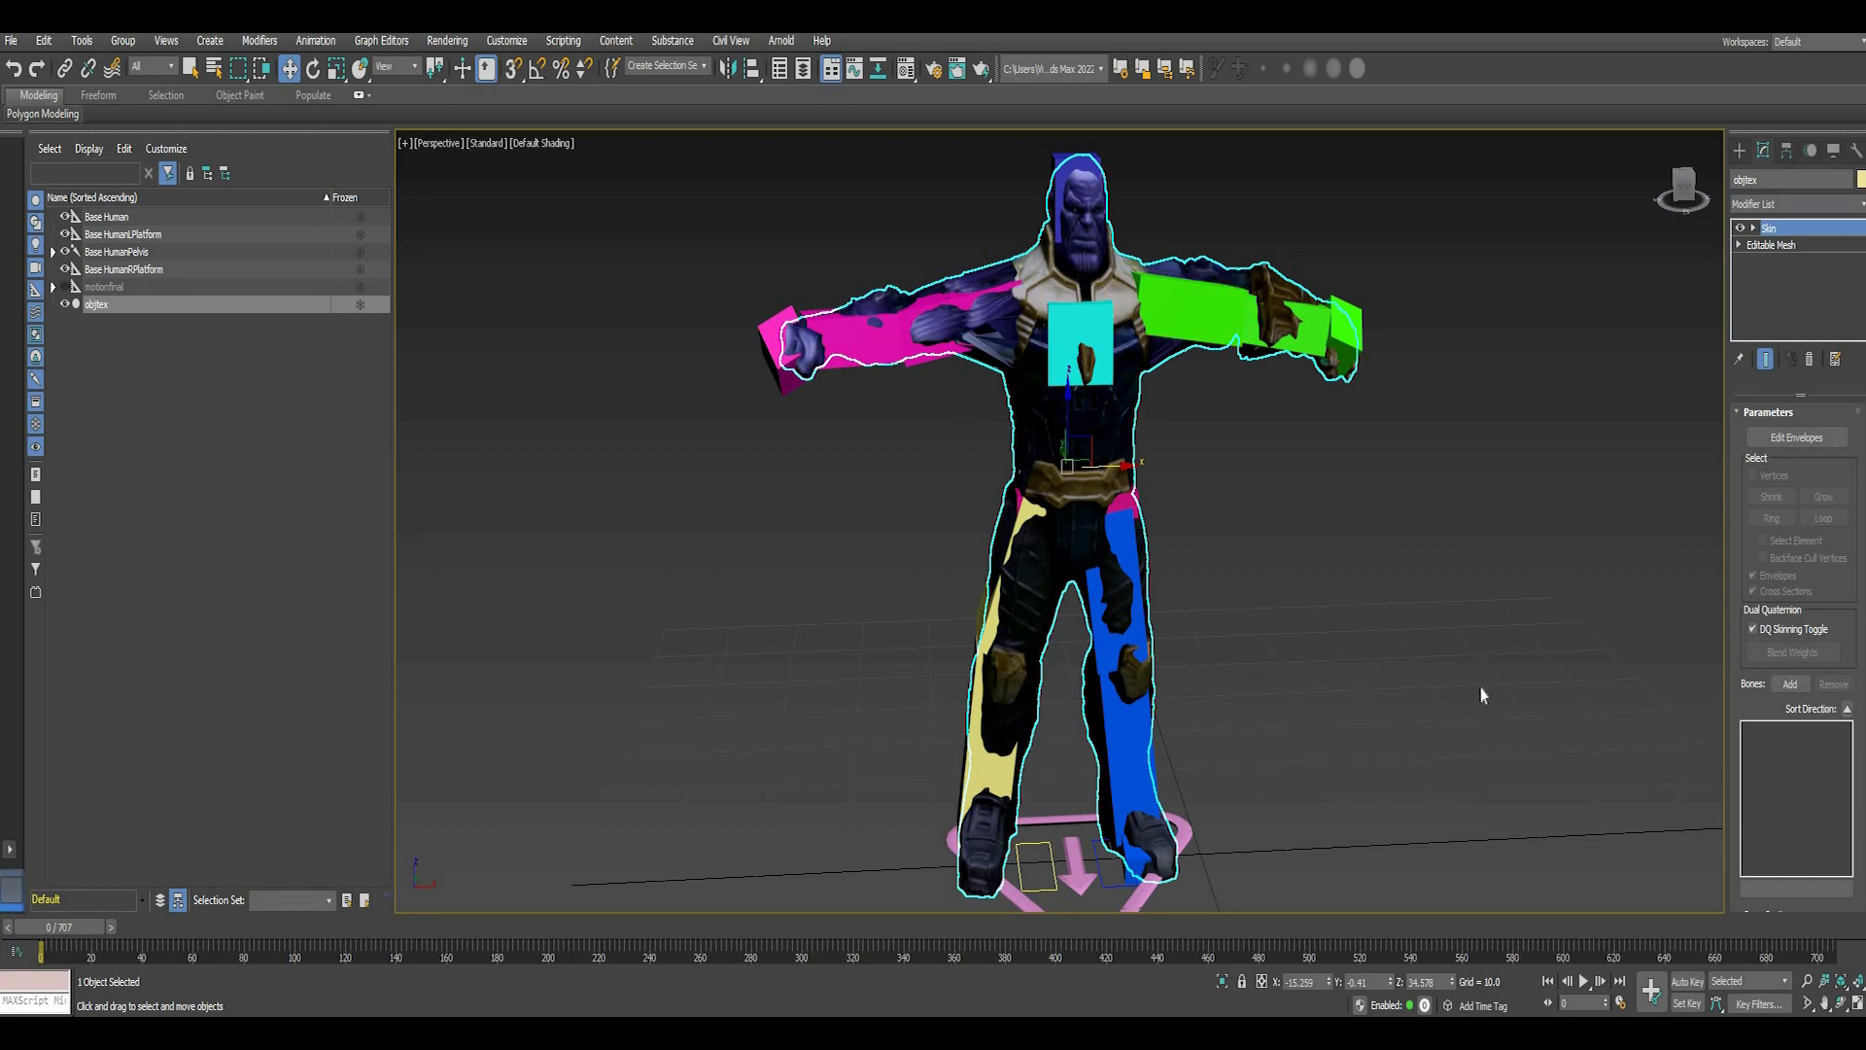
- Open the Skin modifier's bone selection list and expand the 0 (default) layer to list the rig's parts
left_click(1789, 684)
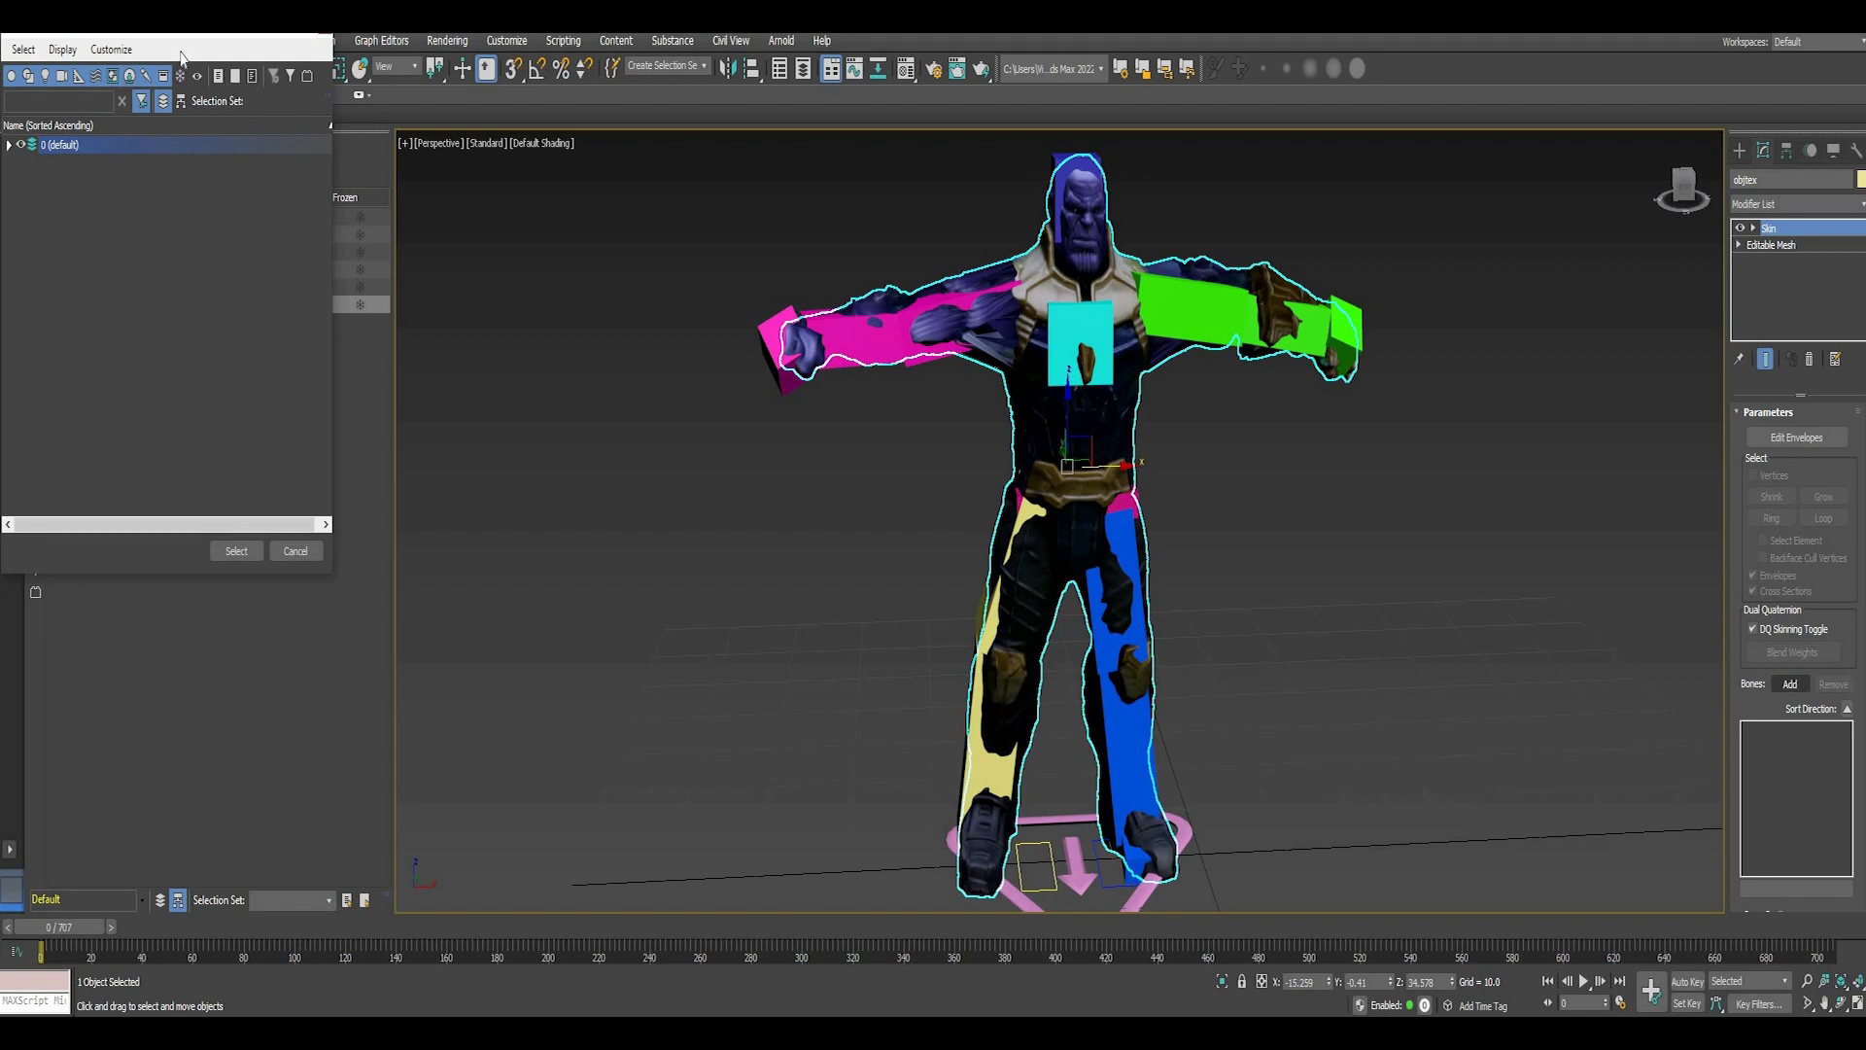
left_click_drag(179, 20, 765, 239)
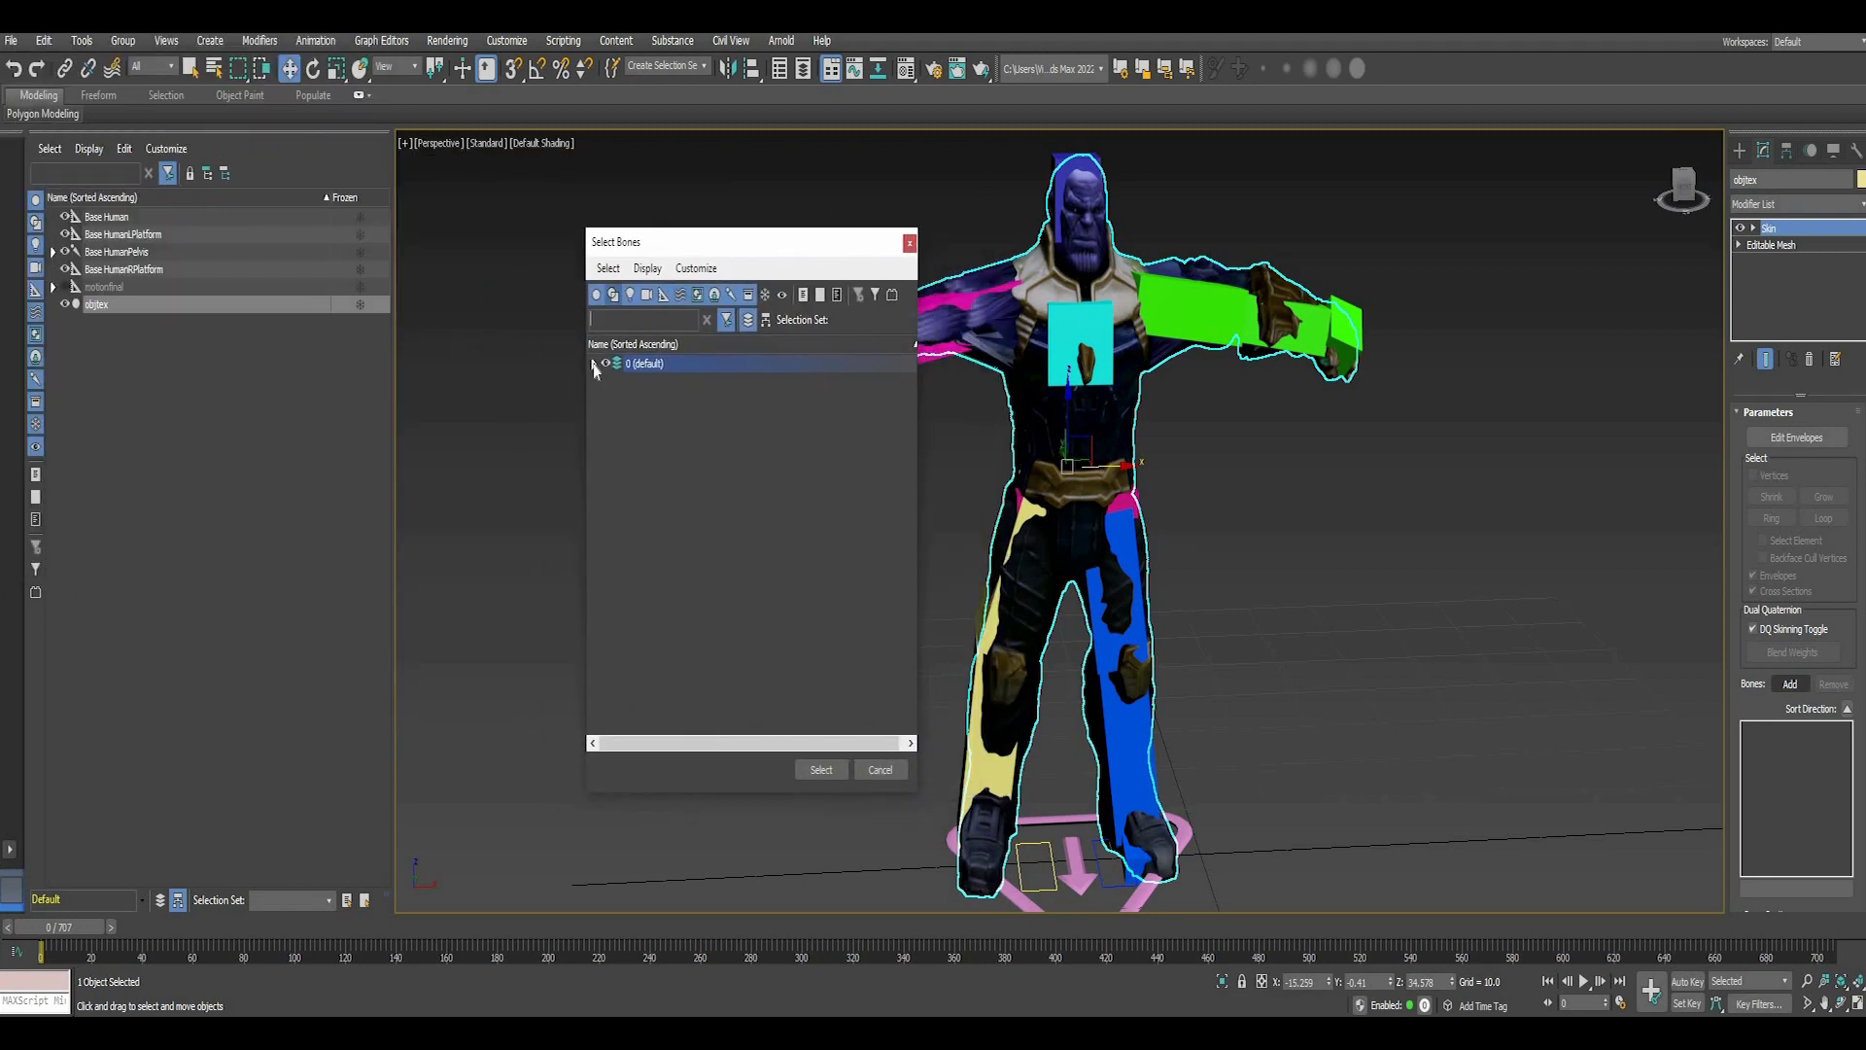
left_click(594, 364)
left_click(594, 364)
left_click(593, 363)
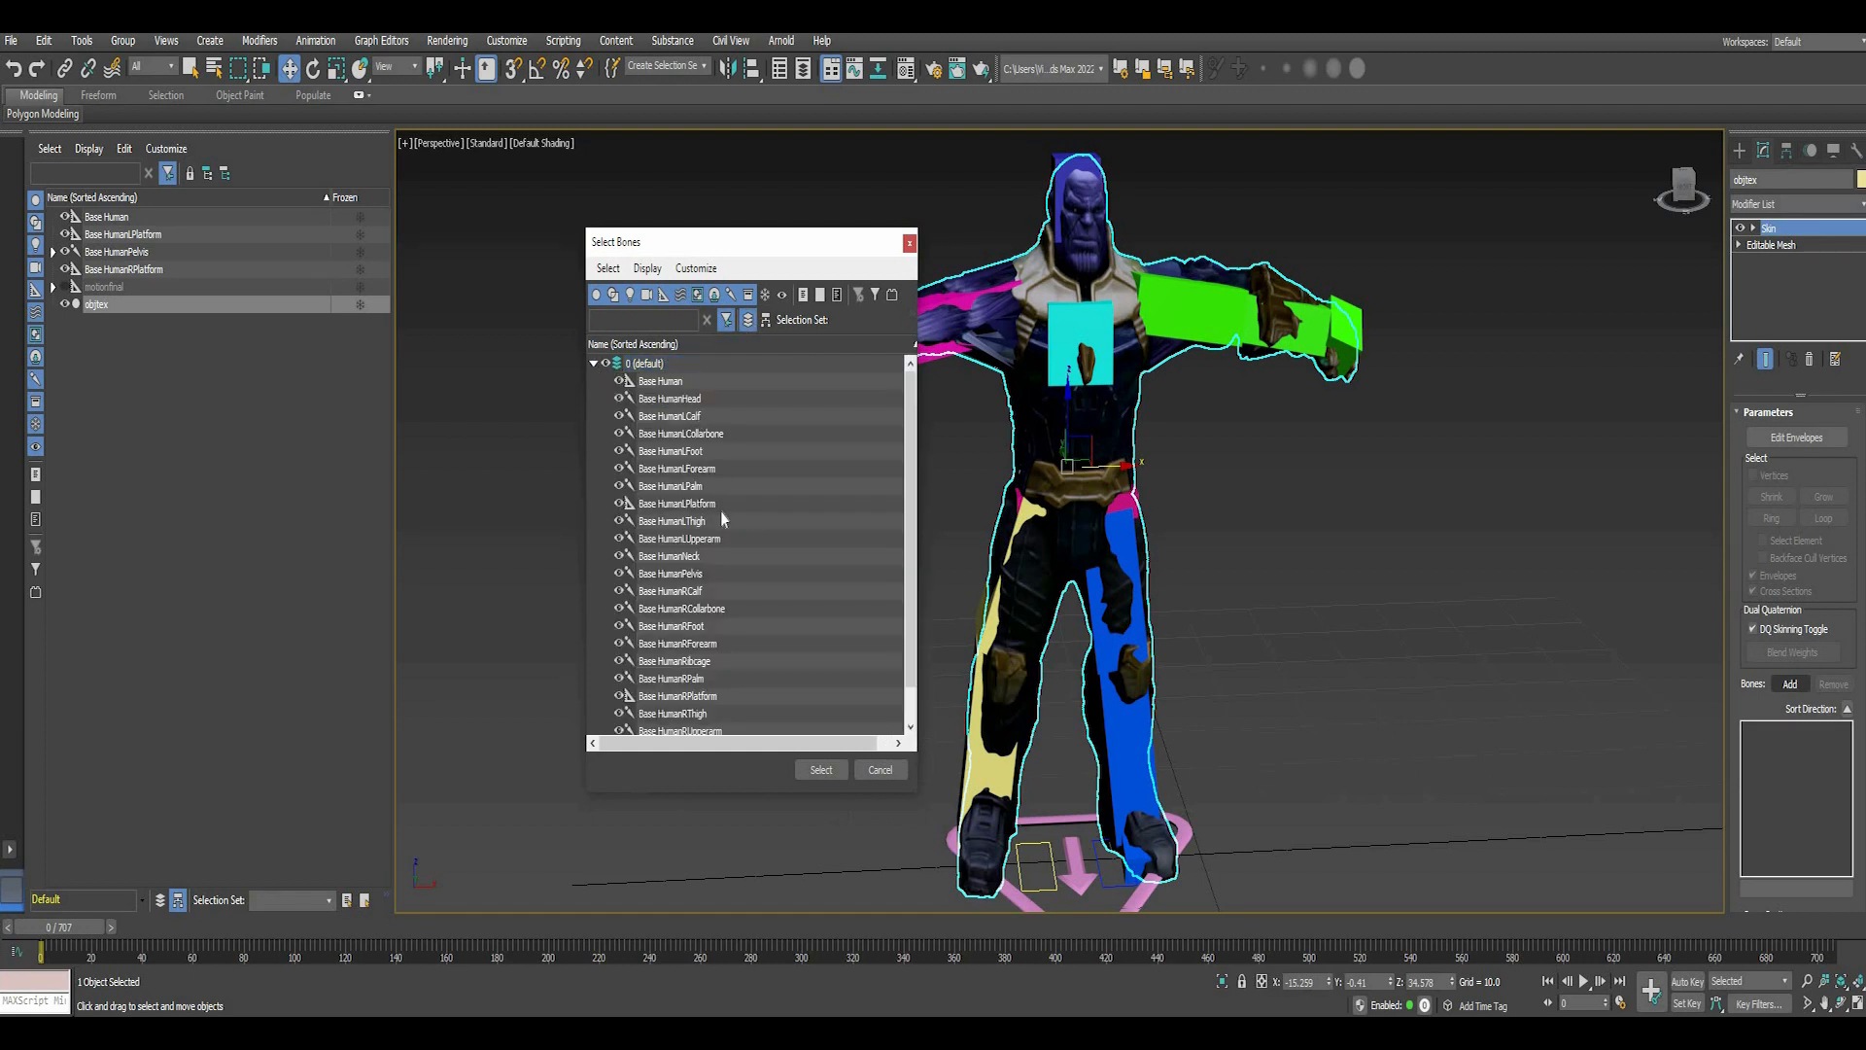
- Add all Base Human bones to the Skin modifier, leaving out the Base Human root and the left and right platforms
scroll(653, 569, "down", 1)
scroll(656, 408, "up", 1)
scroll(656, 515, "down", 1)
scroll(656, 433, "up", 1)
left_click(670, 399)
scroll(661, 699, "down", 1)
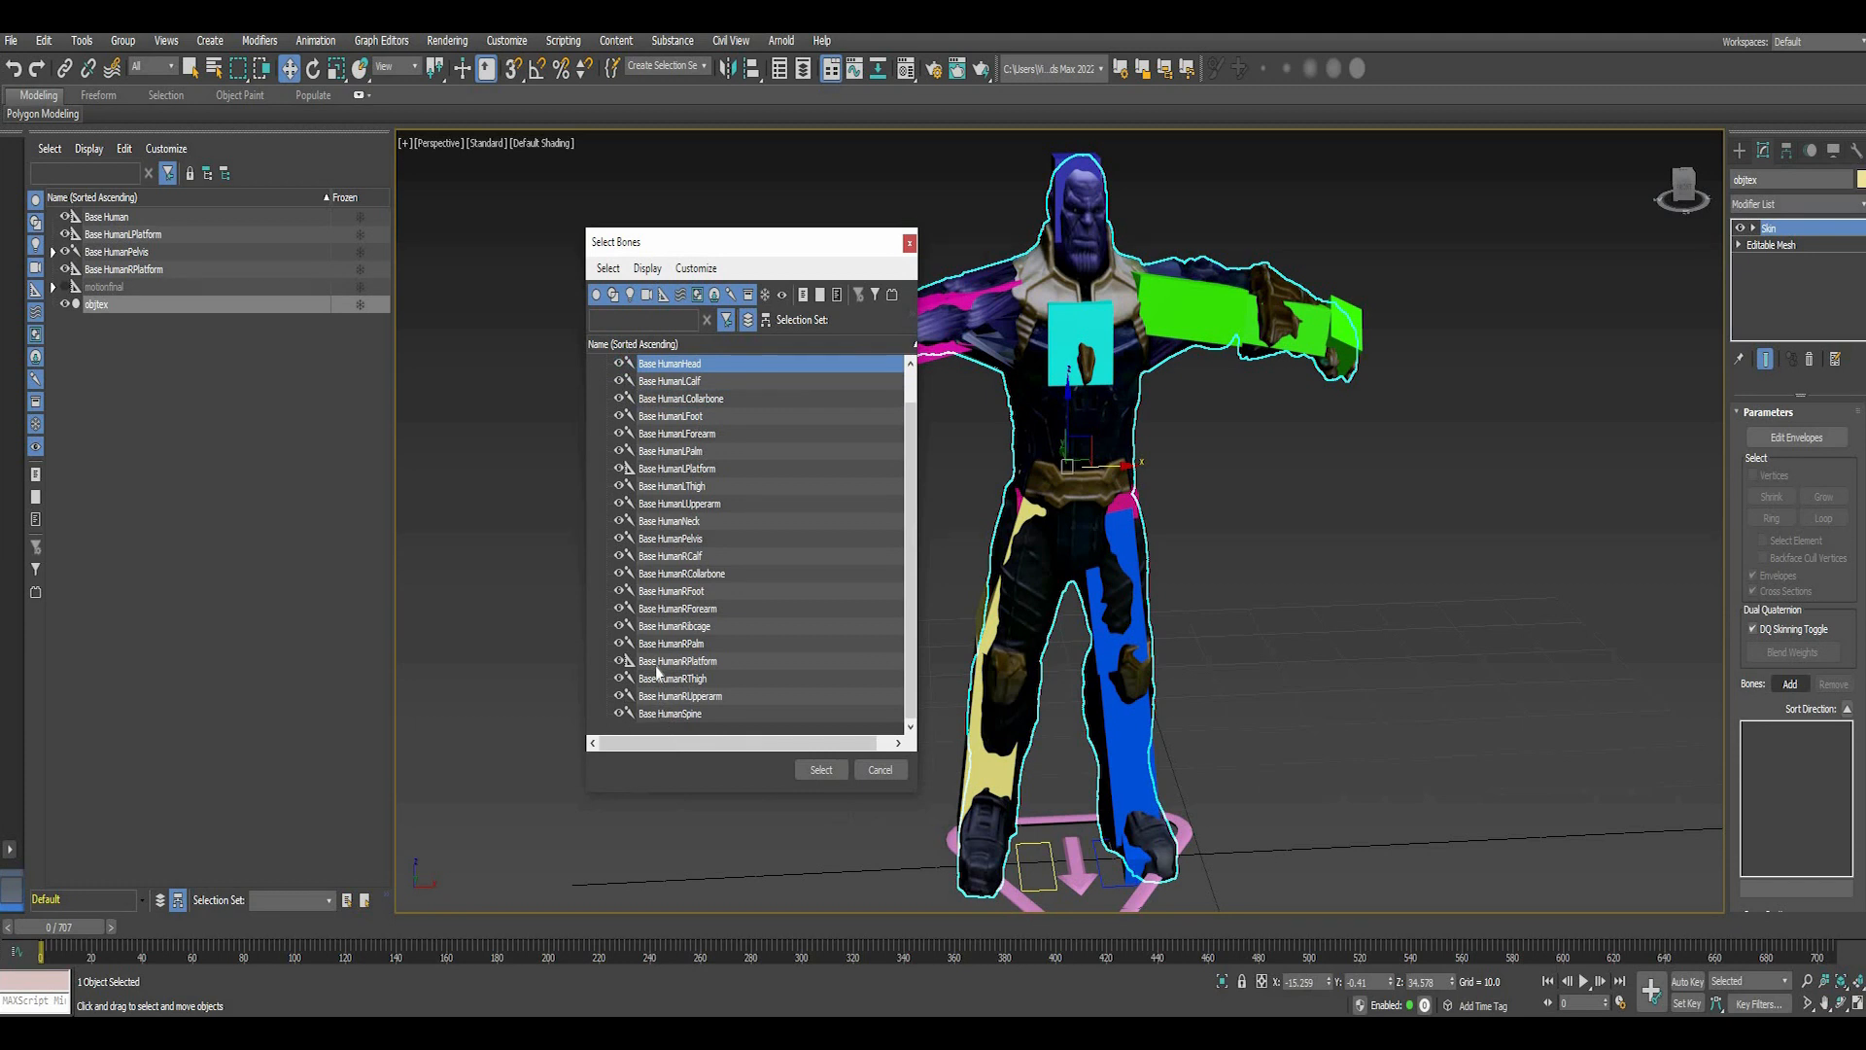
key("ctrl+a")
left_click(661, 663, "ctrl")
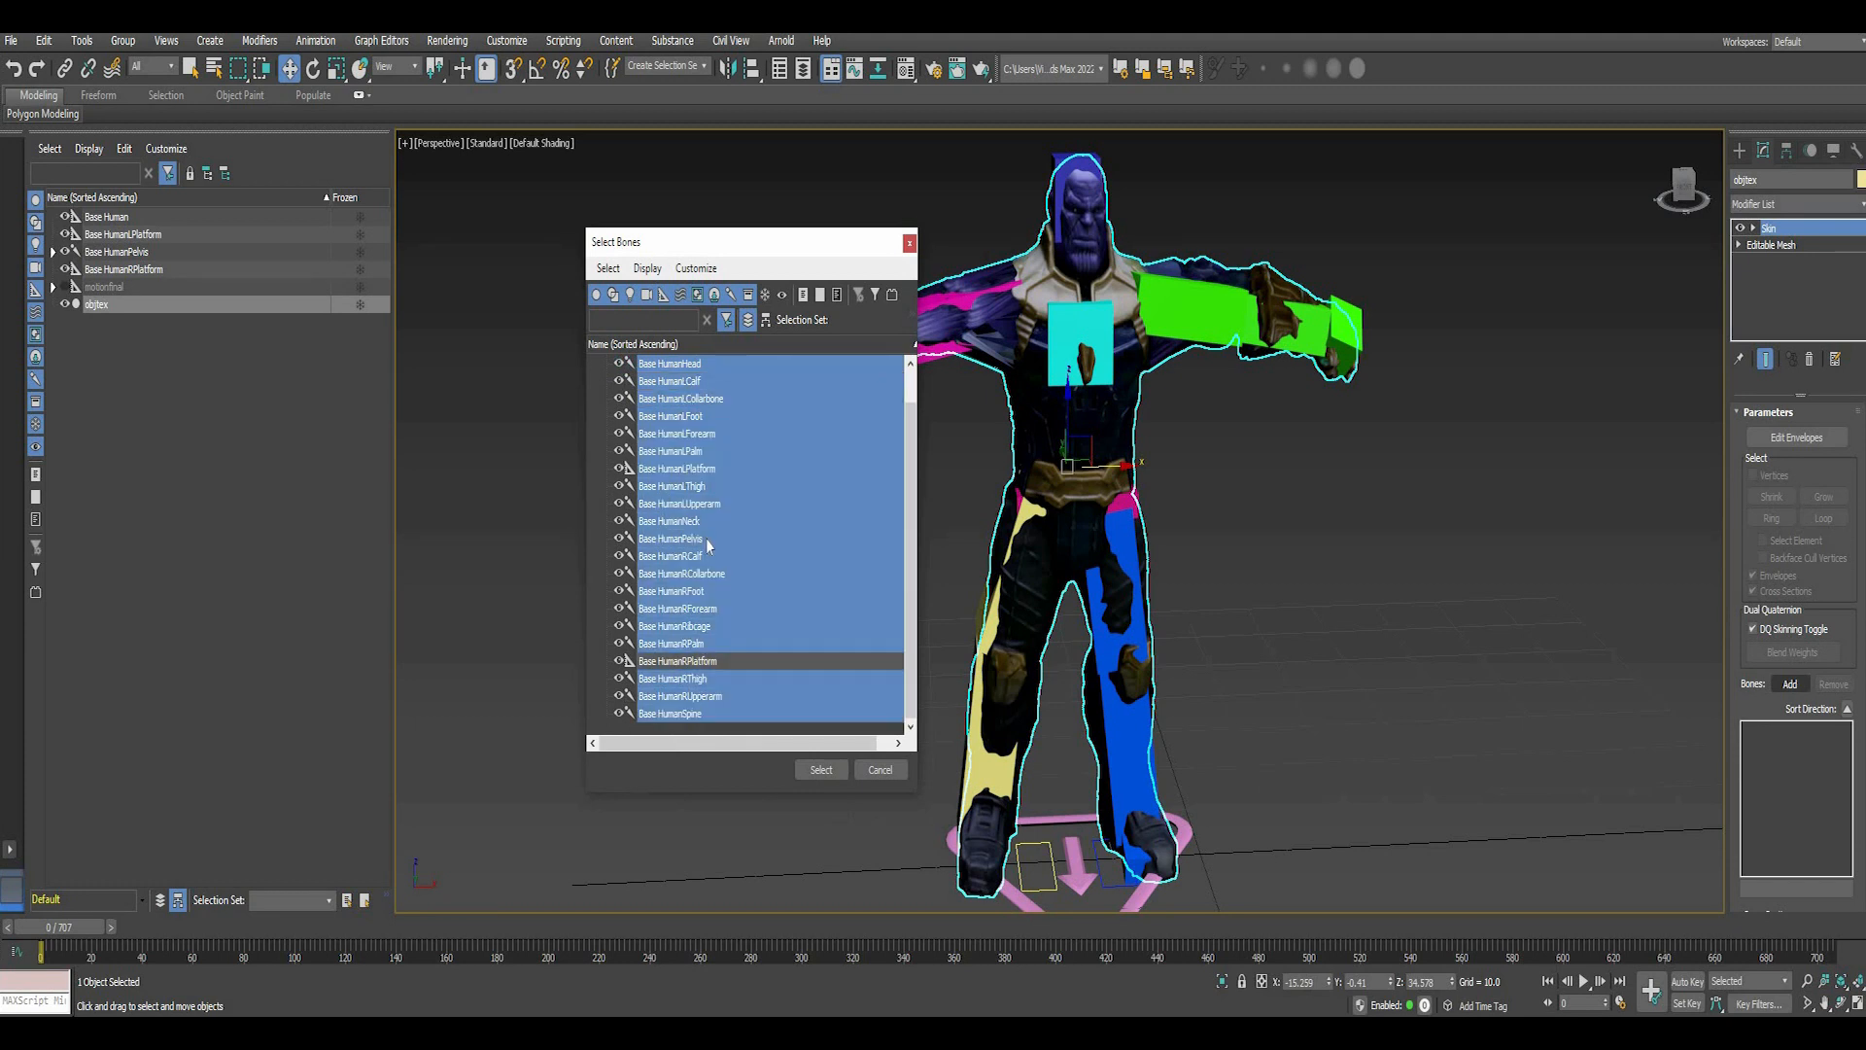
left_click(684, 470, "ctrl")
scroll(790, 581, "up", 1)
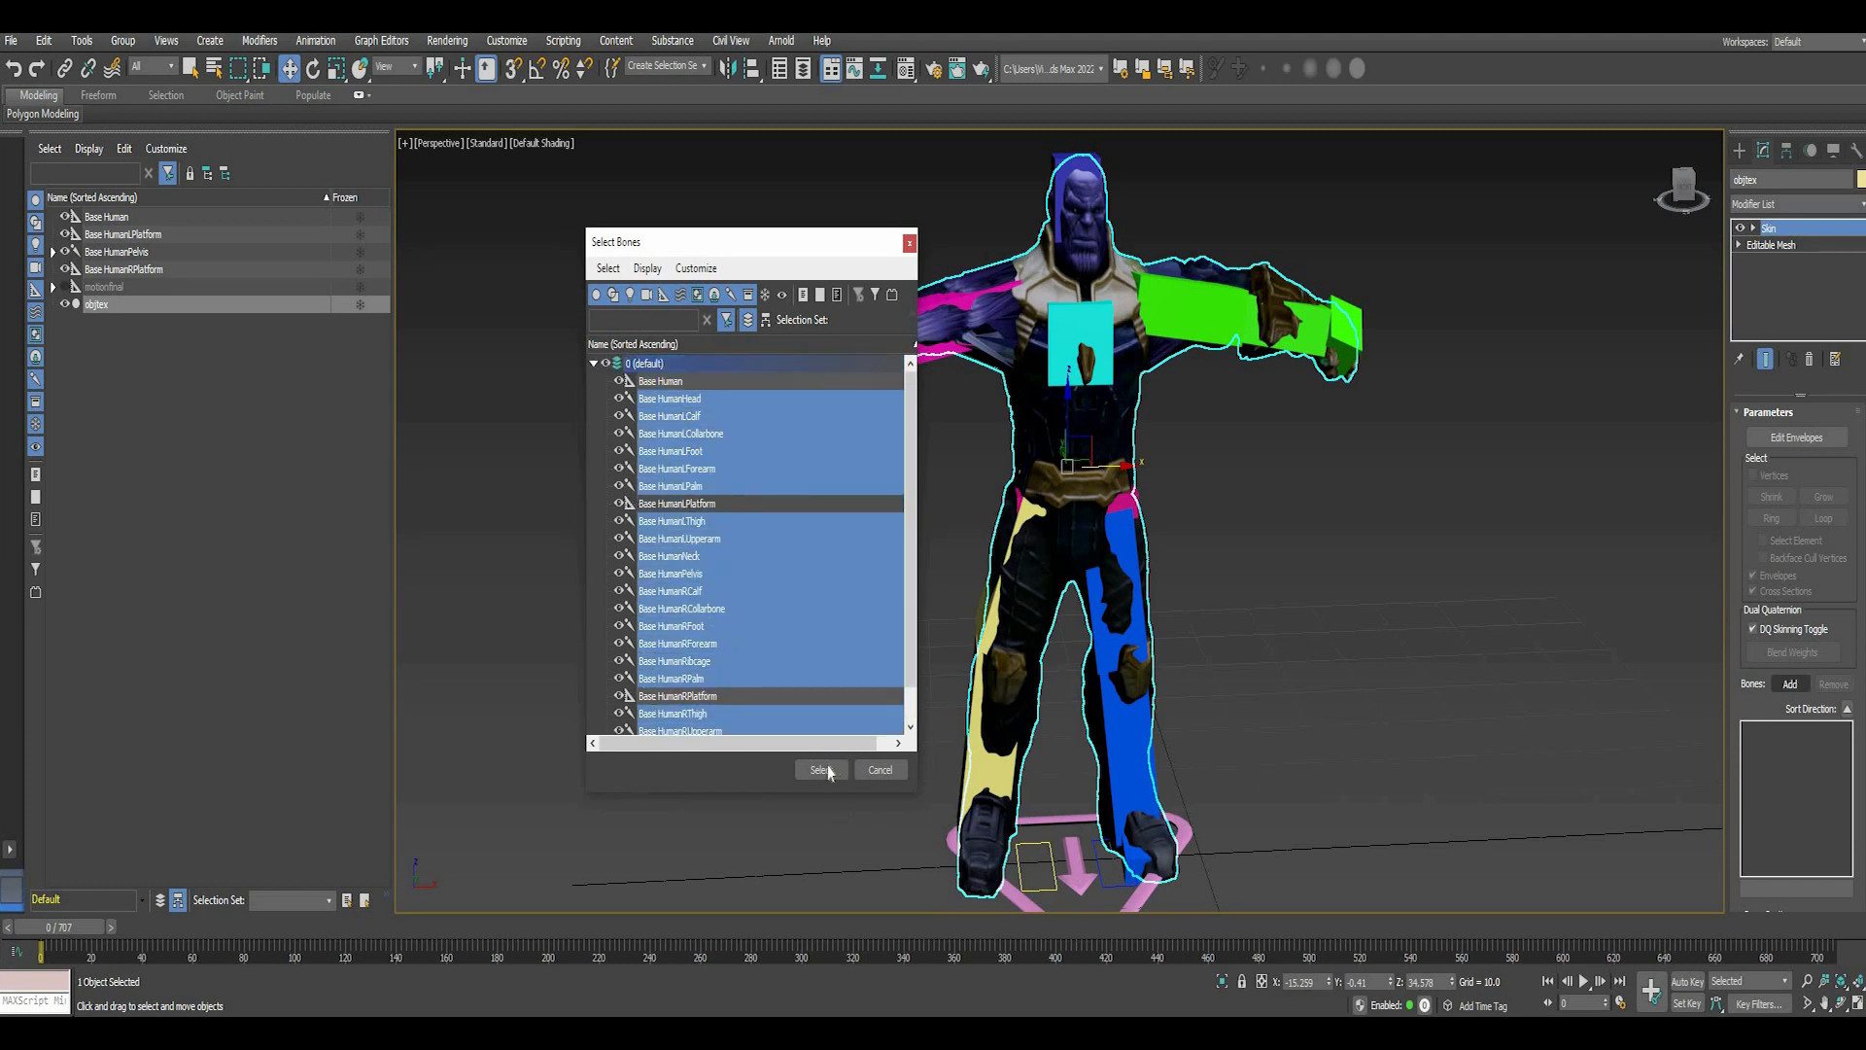
left_click(821, 769)
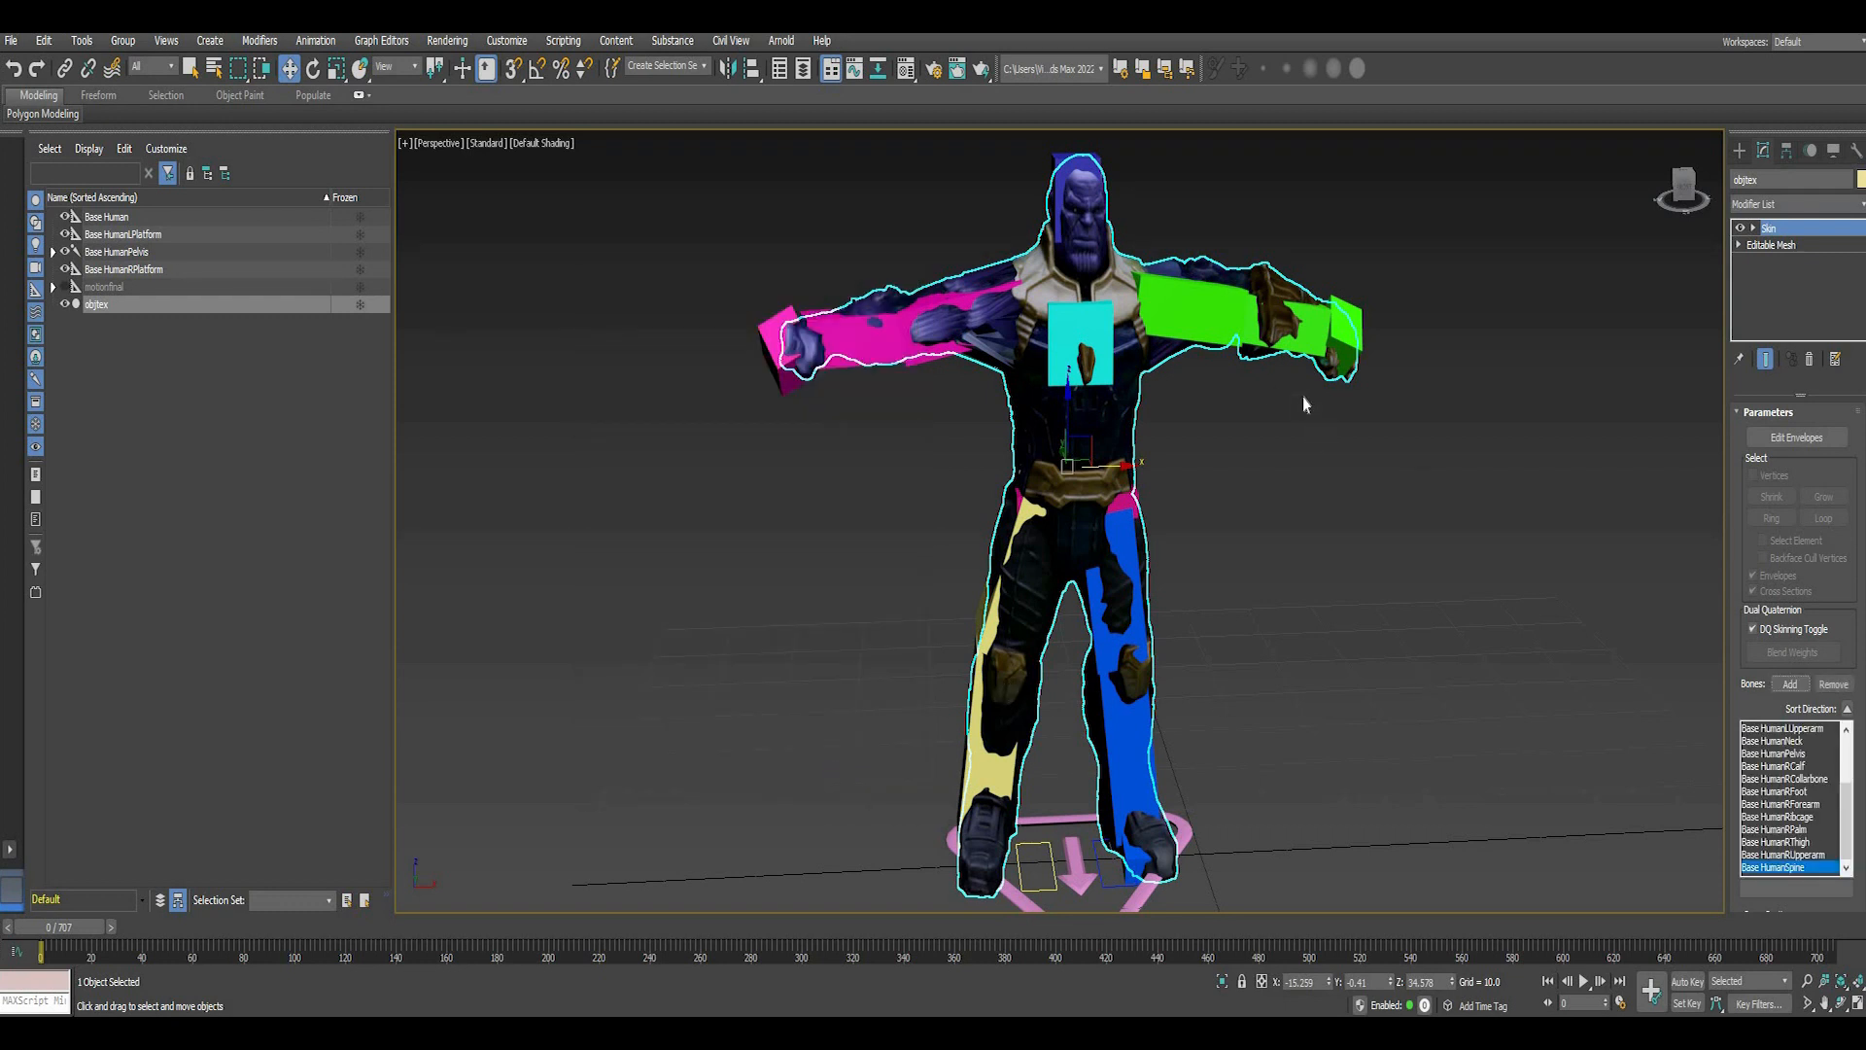
- Select the Base Human right forearm bone and rotate it about 9 degrees around Z to test the skinning
left_click(863, 338)
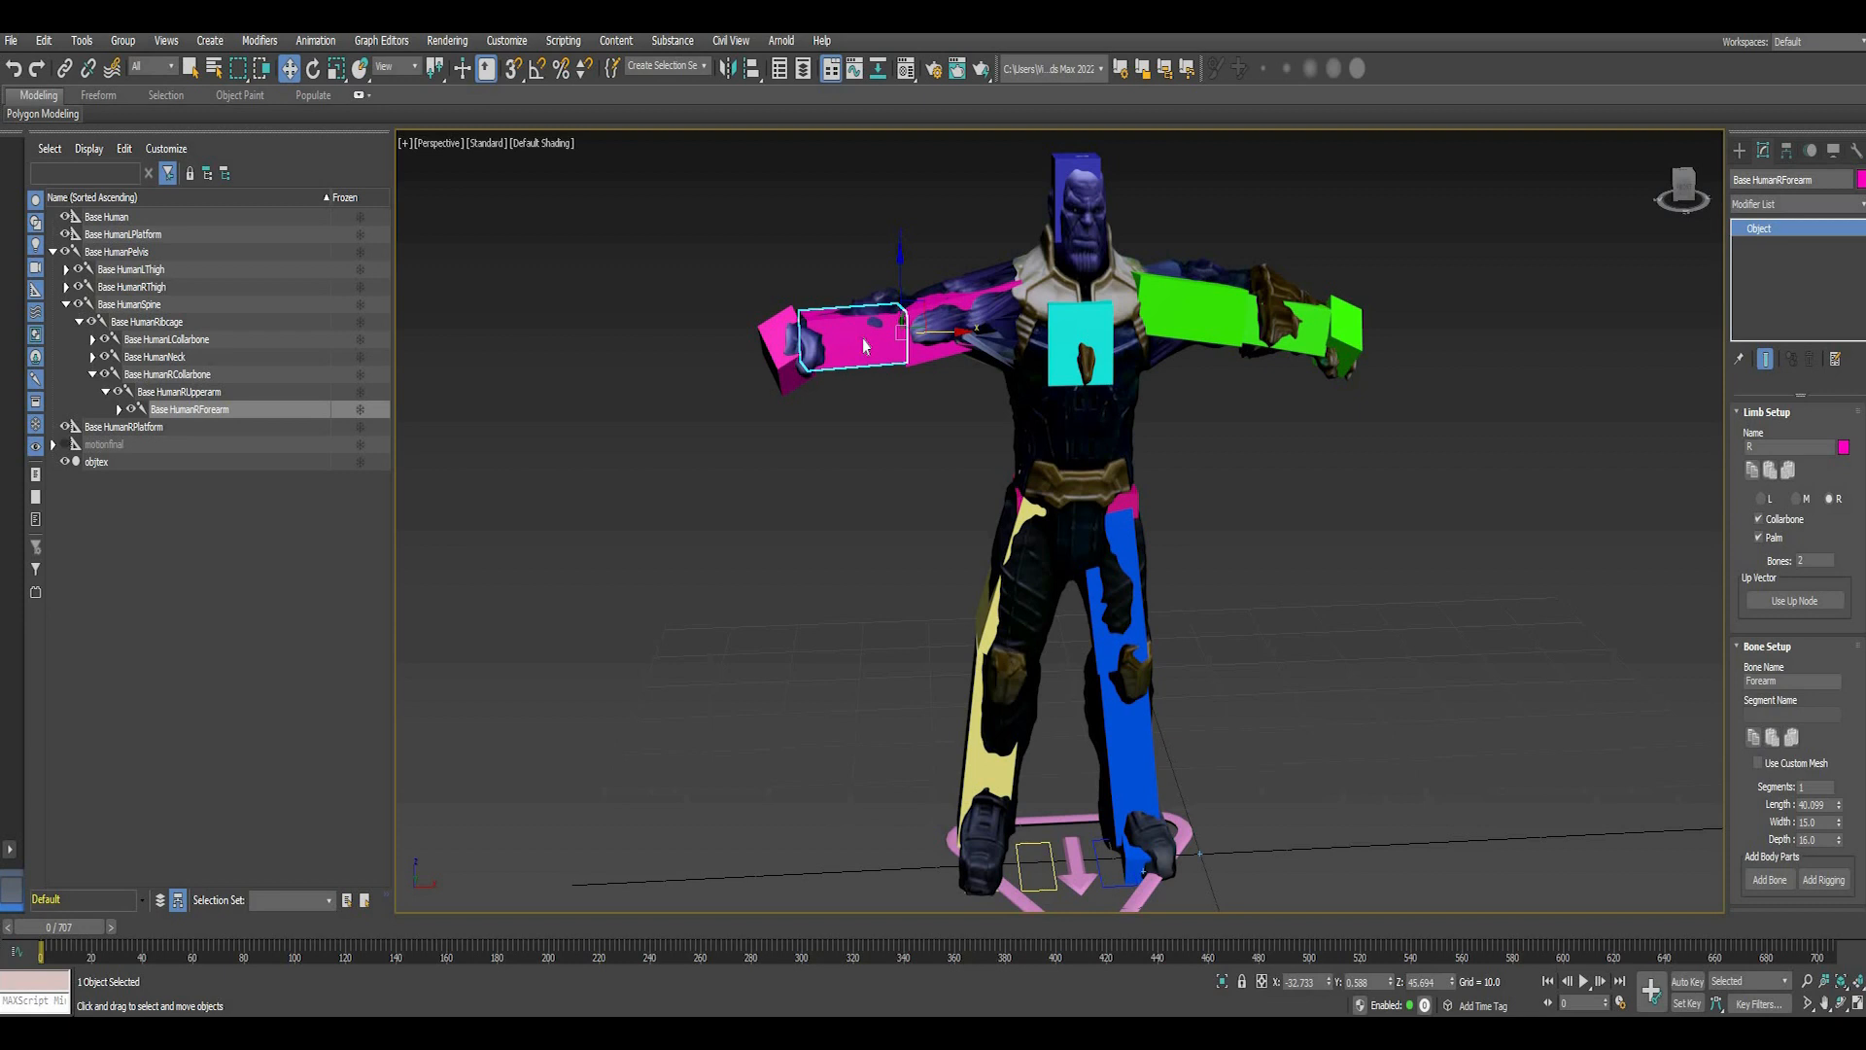
right_click(860, 338)
left_click(879, 368)
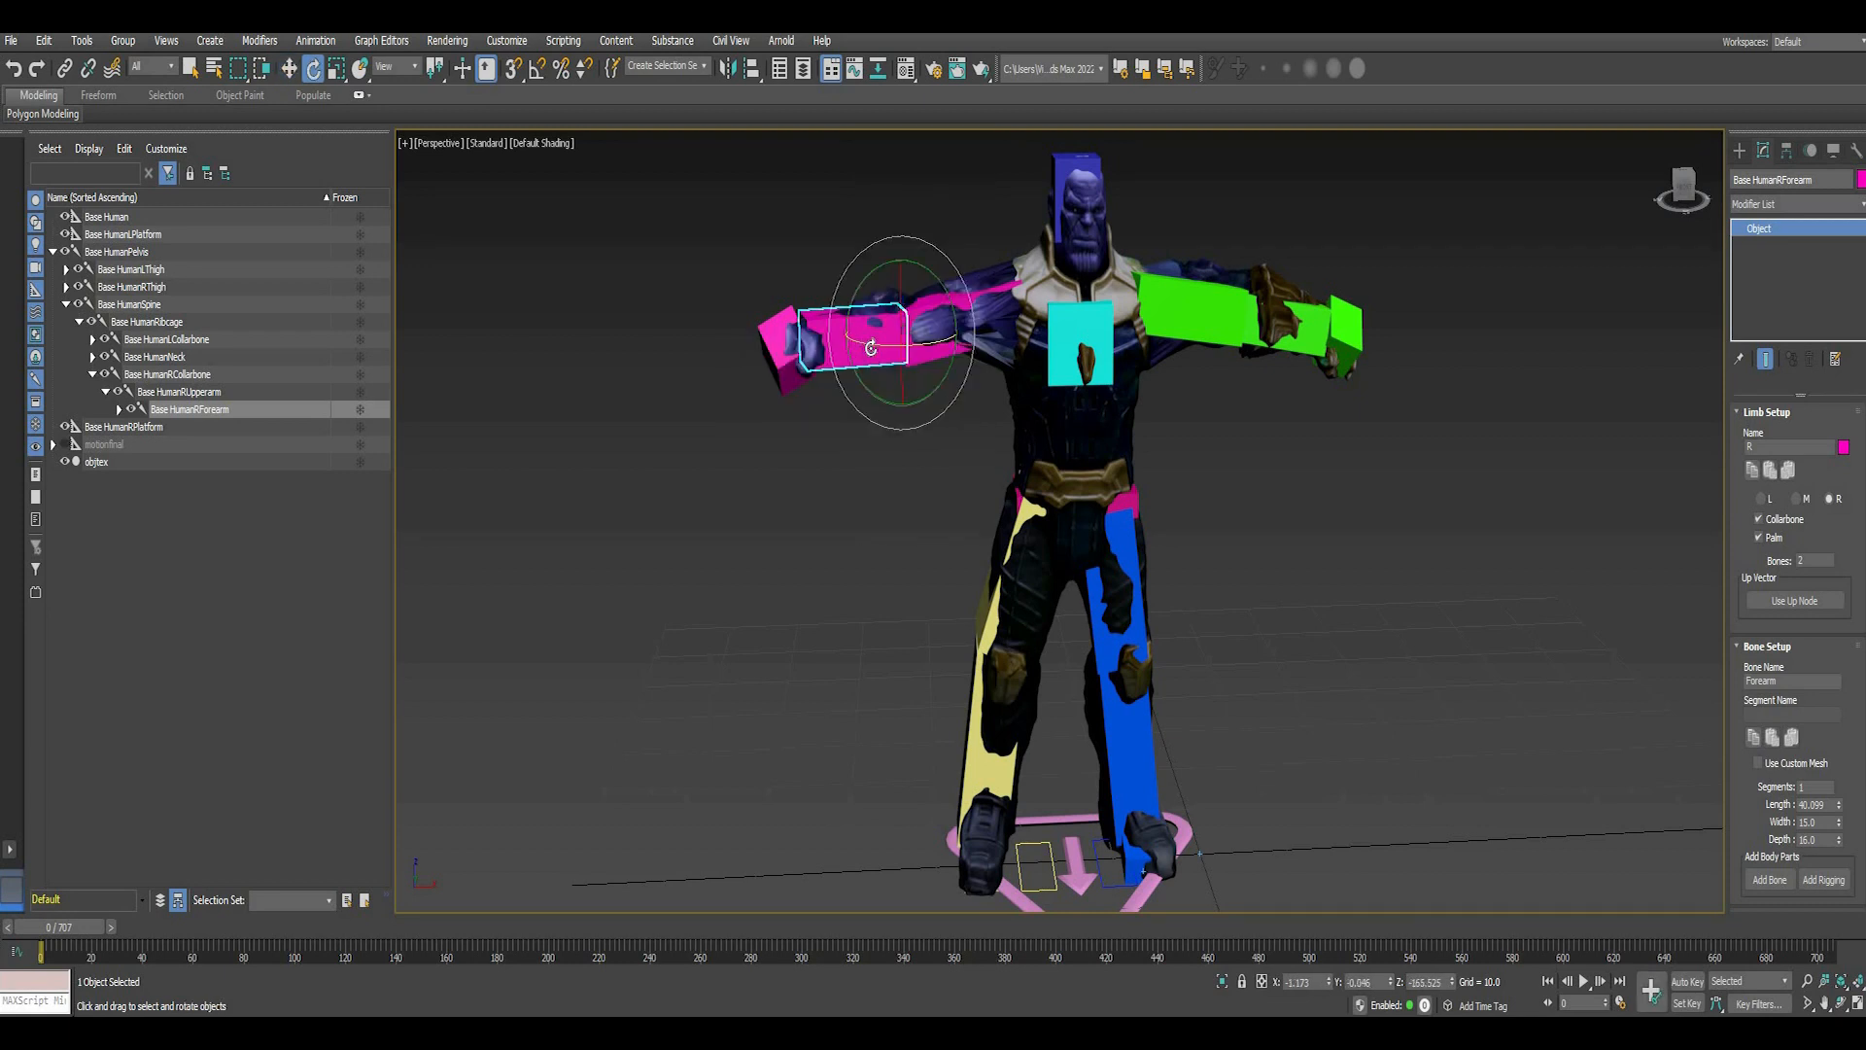
left_click_drag(923, 352, 878, 345)
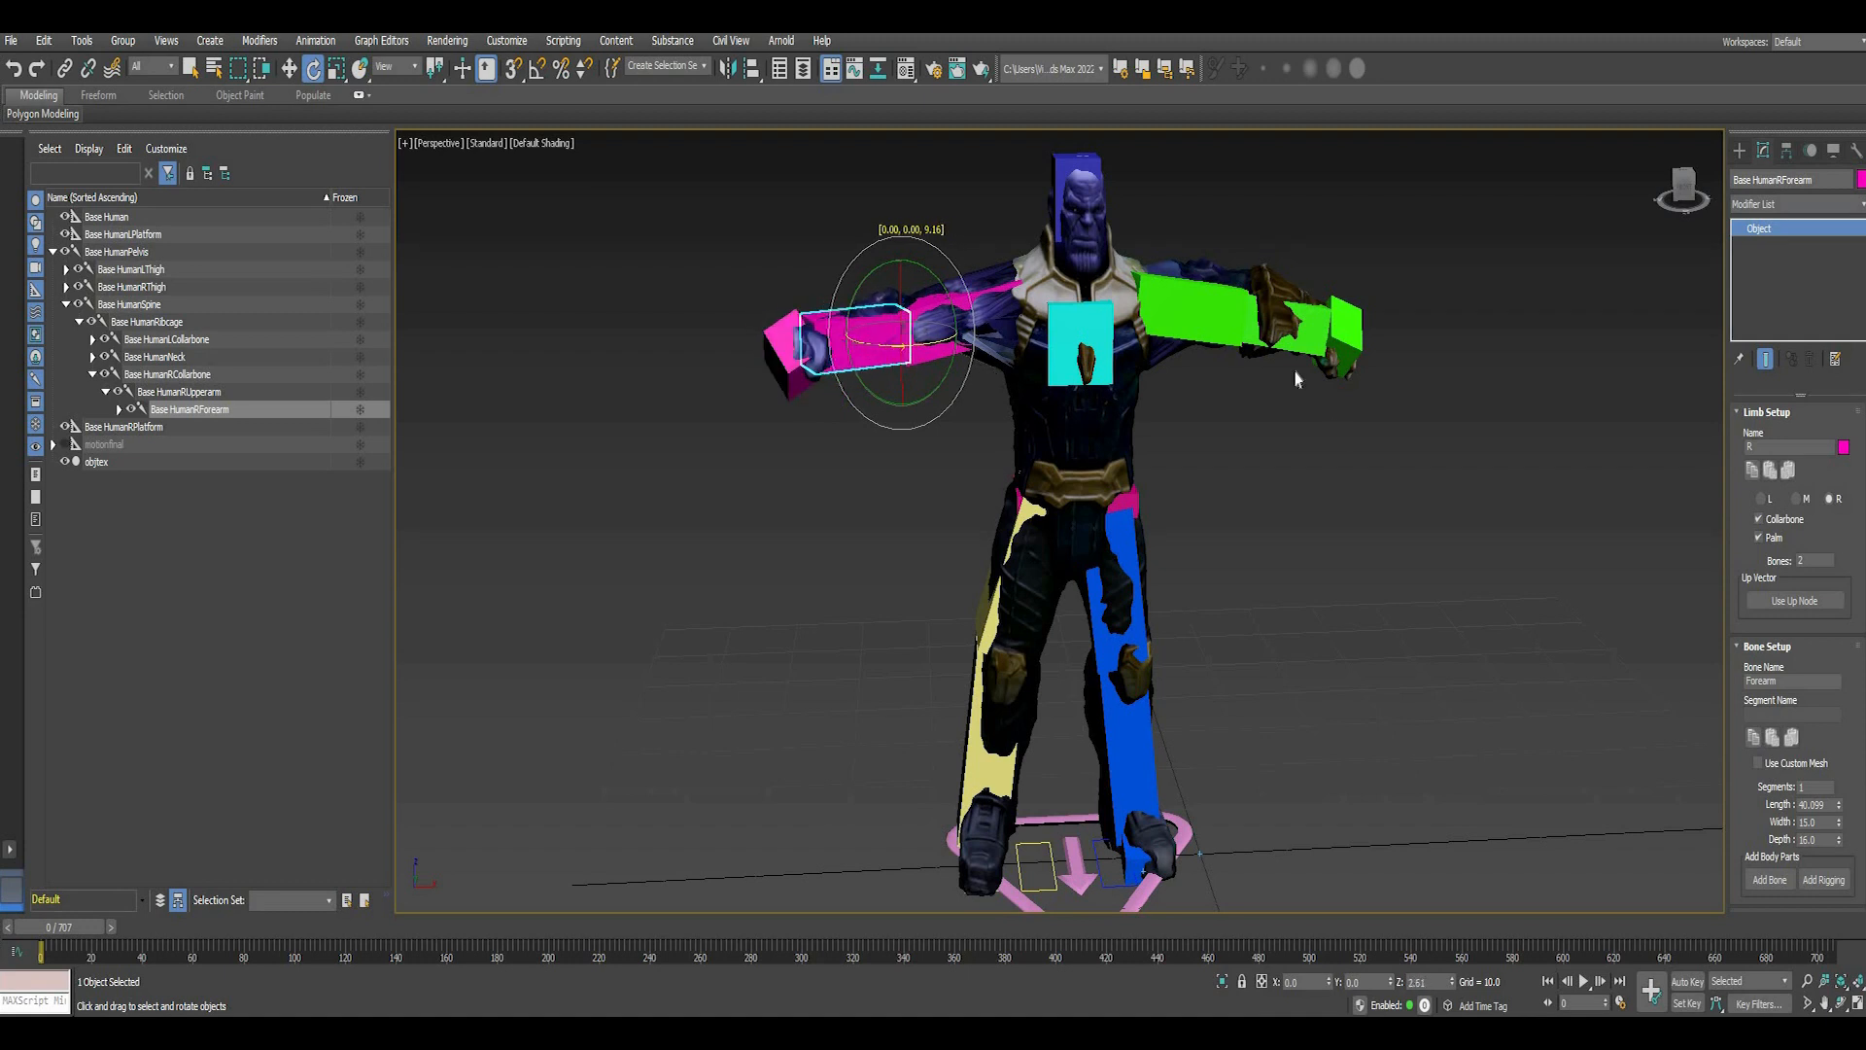
left_click(1336, 424)
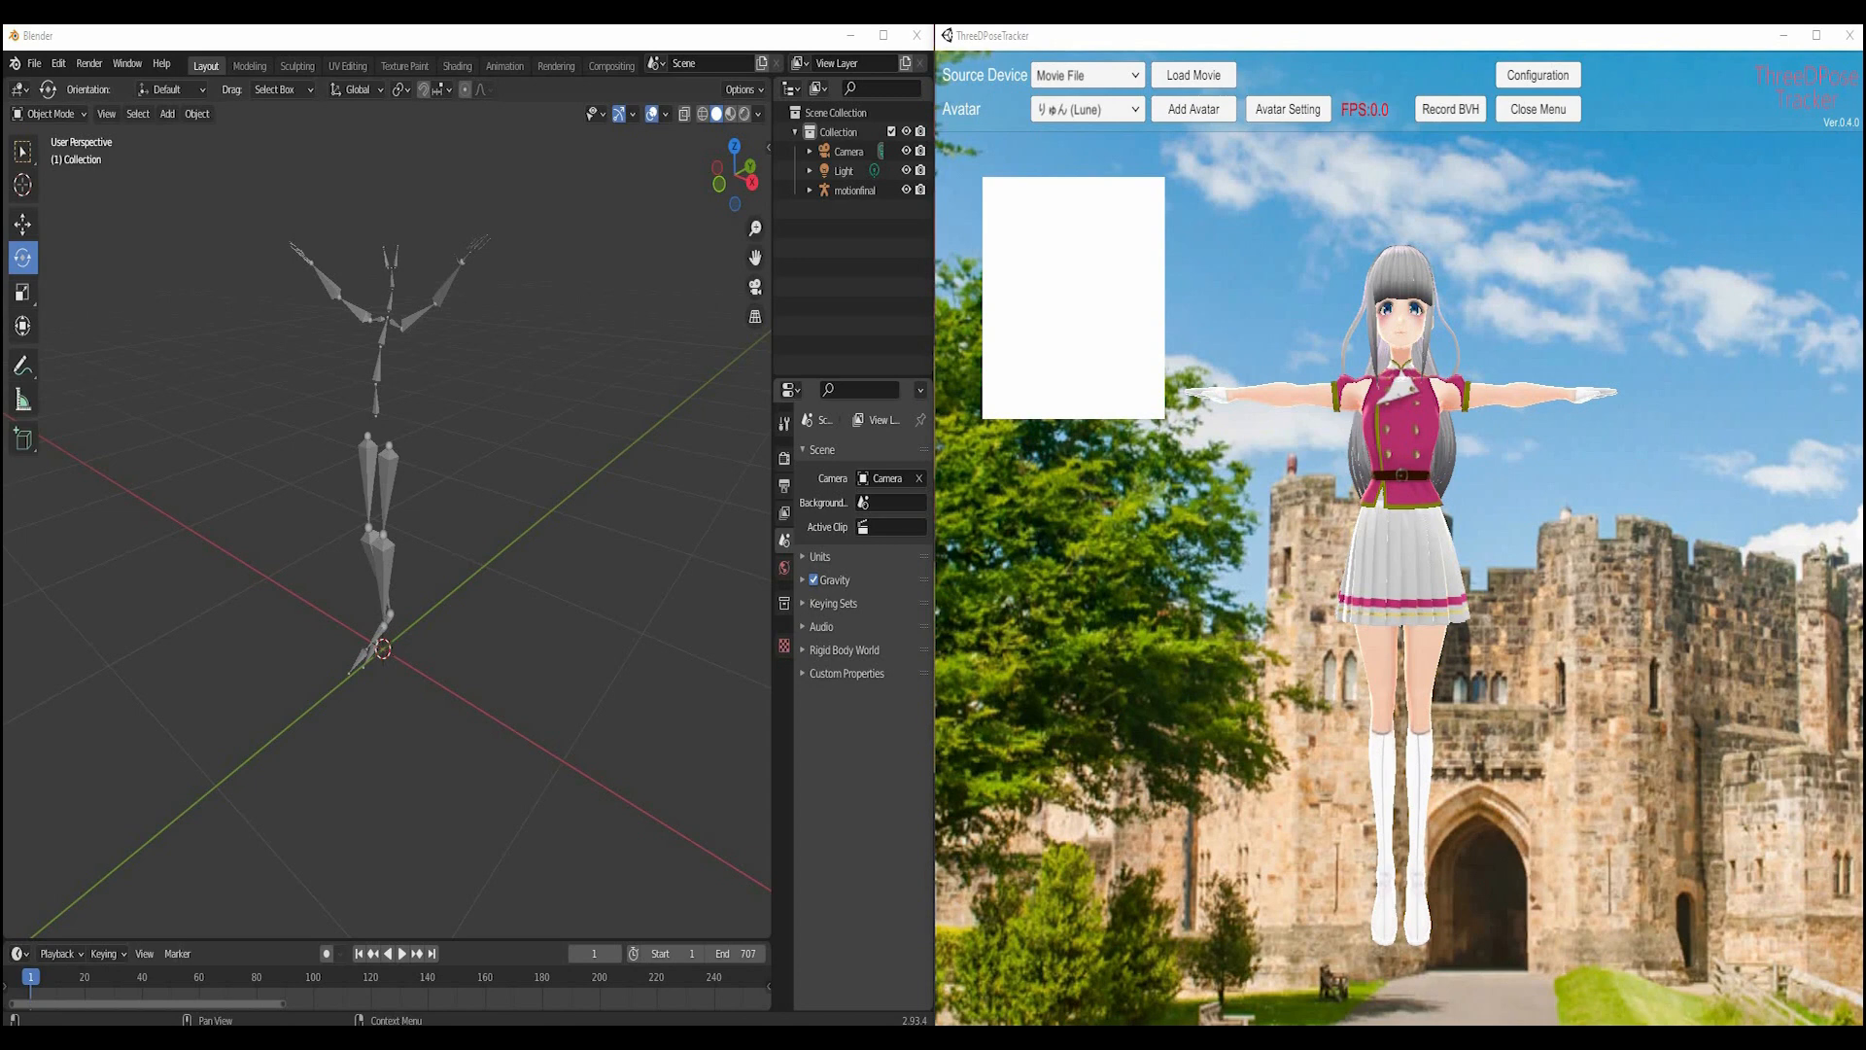
- Switch to the browser and compare the Perception Neuron Studio and Smartsuit Pro II prices with their conversions to Indian rupees
left_click_drag(1351, 31, 1191, 43)
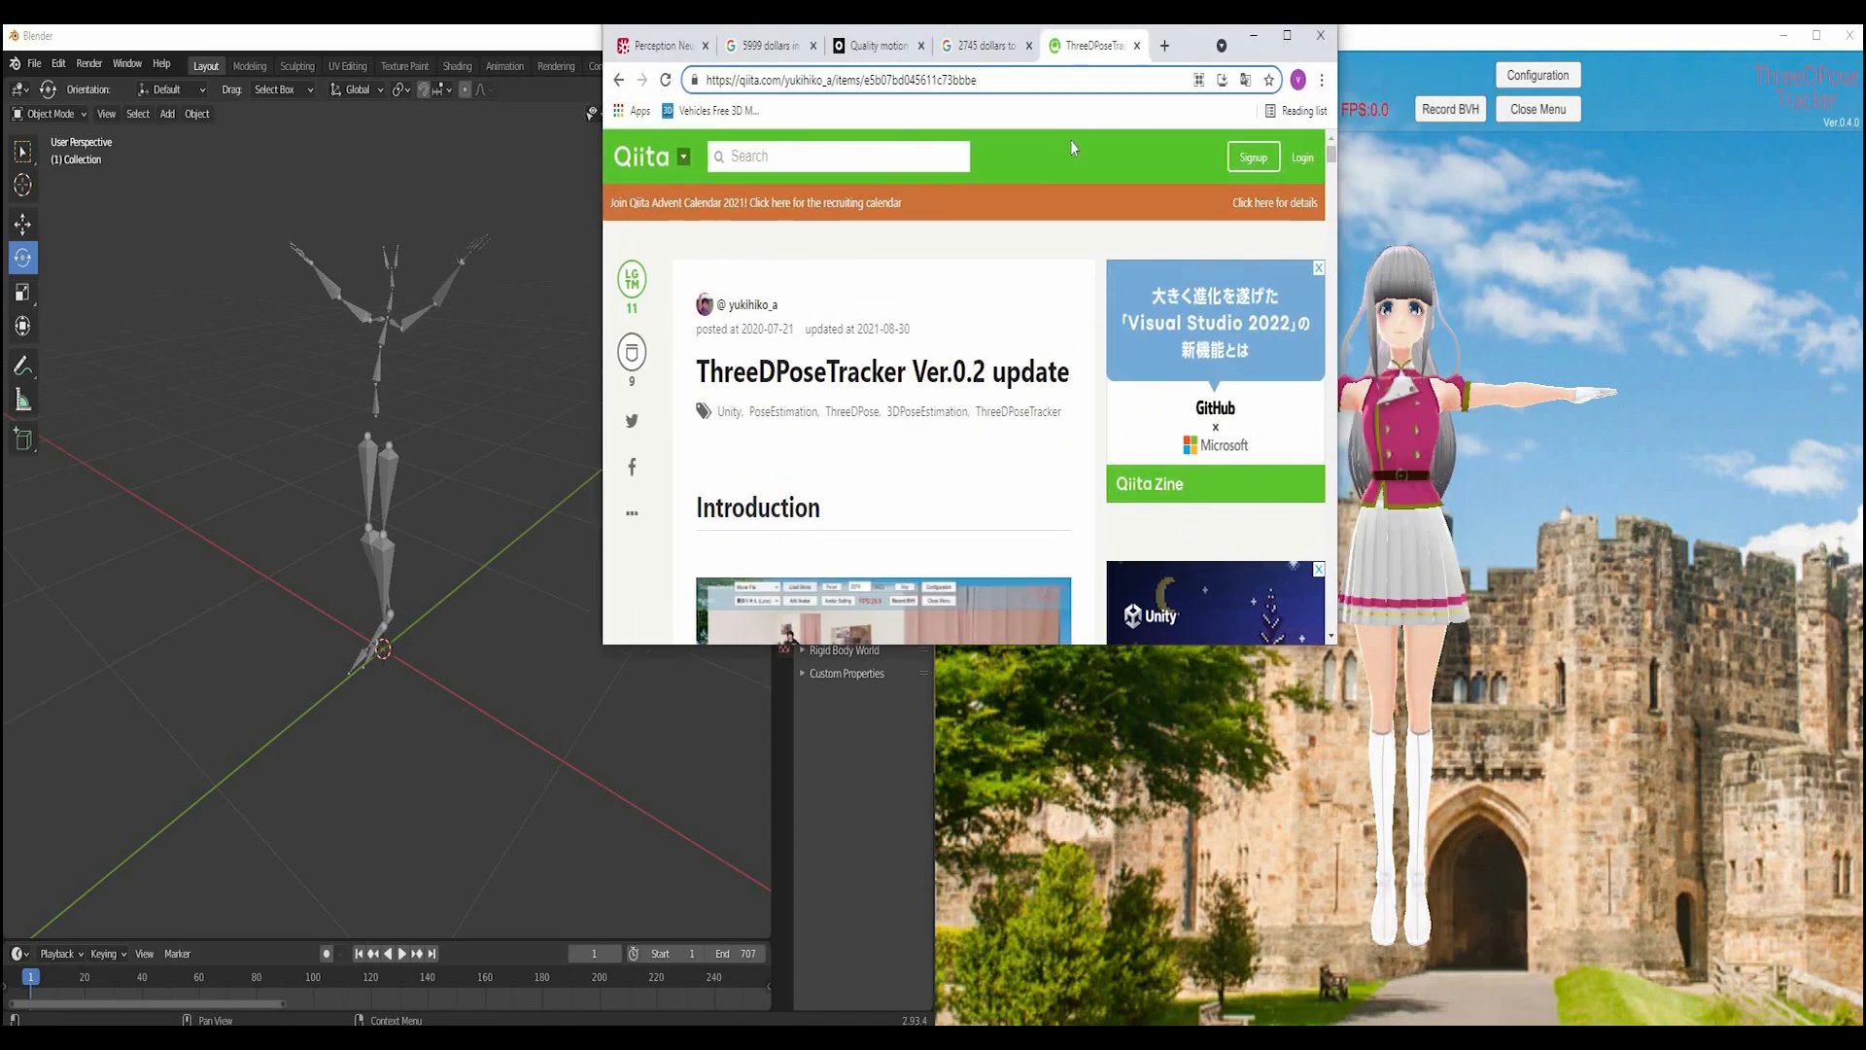
left_click(1287, 36)
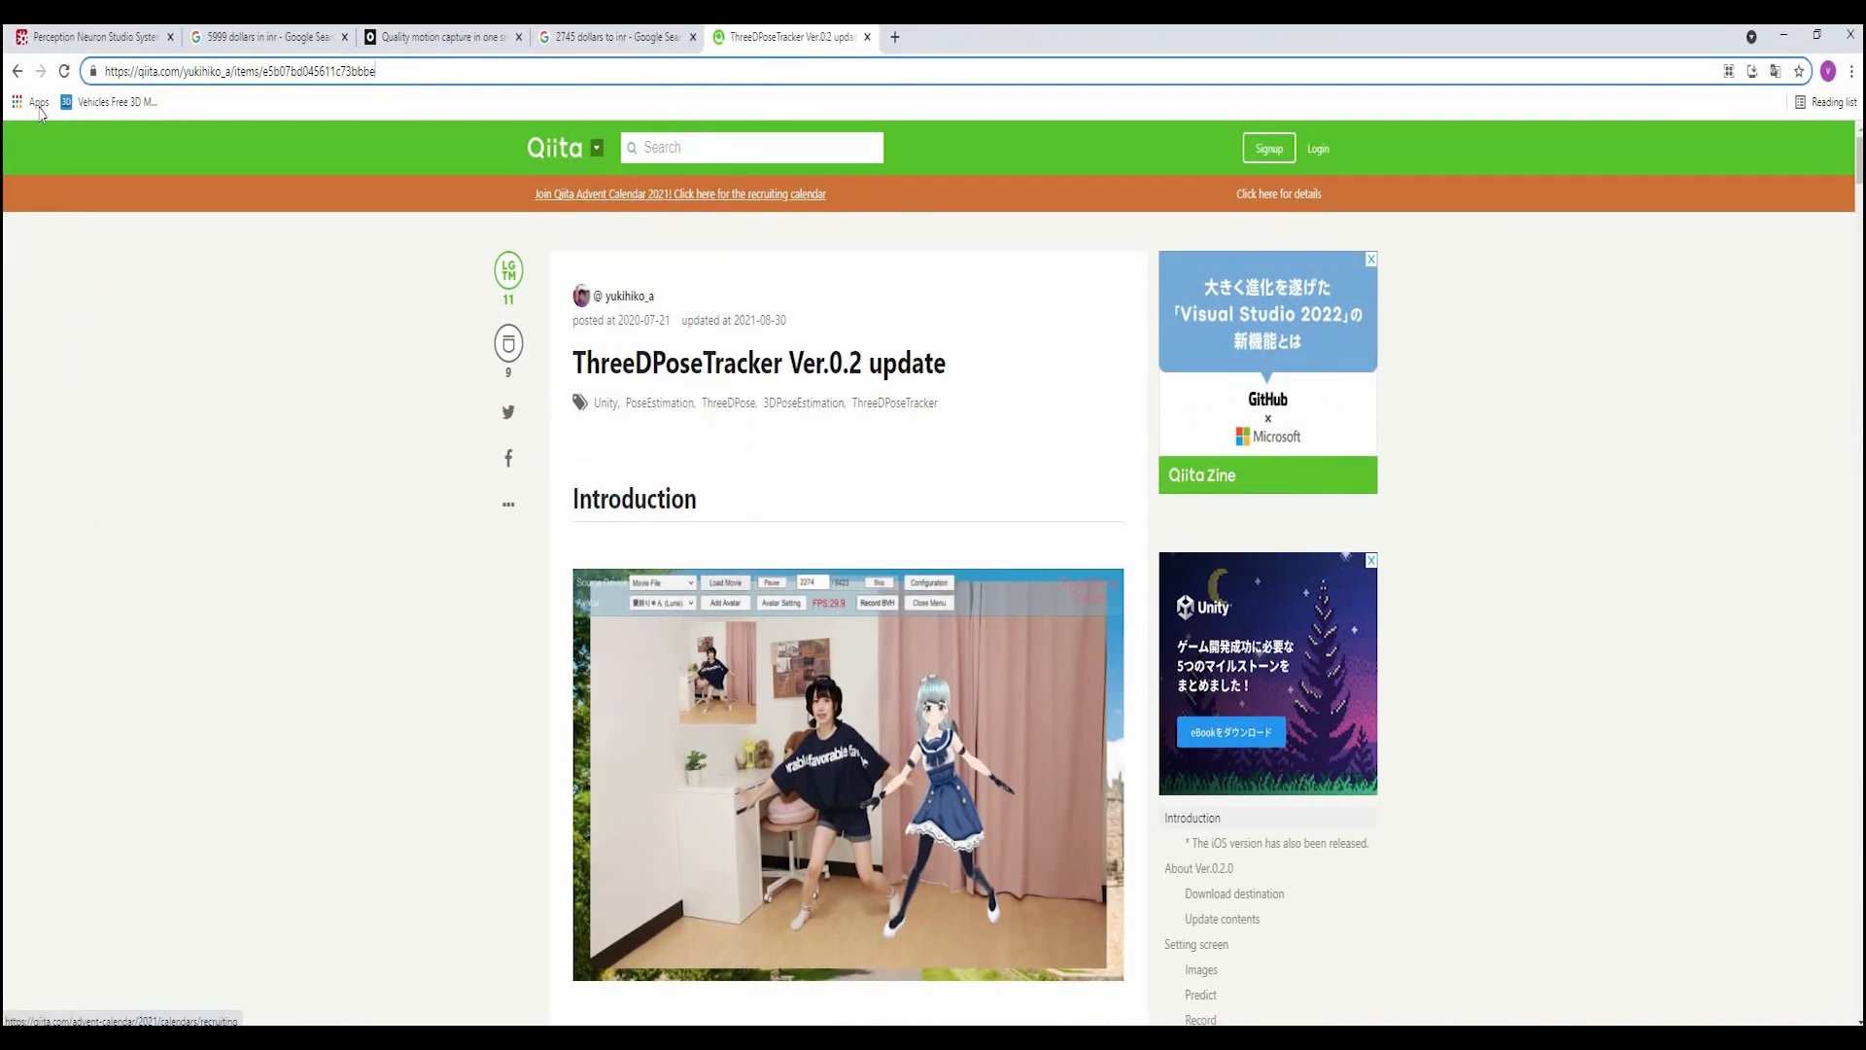
left_click(66, 39)
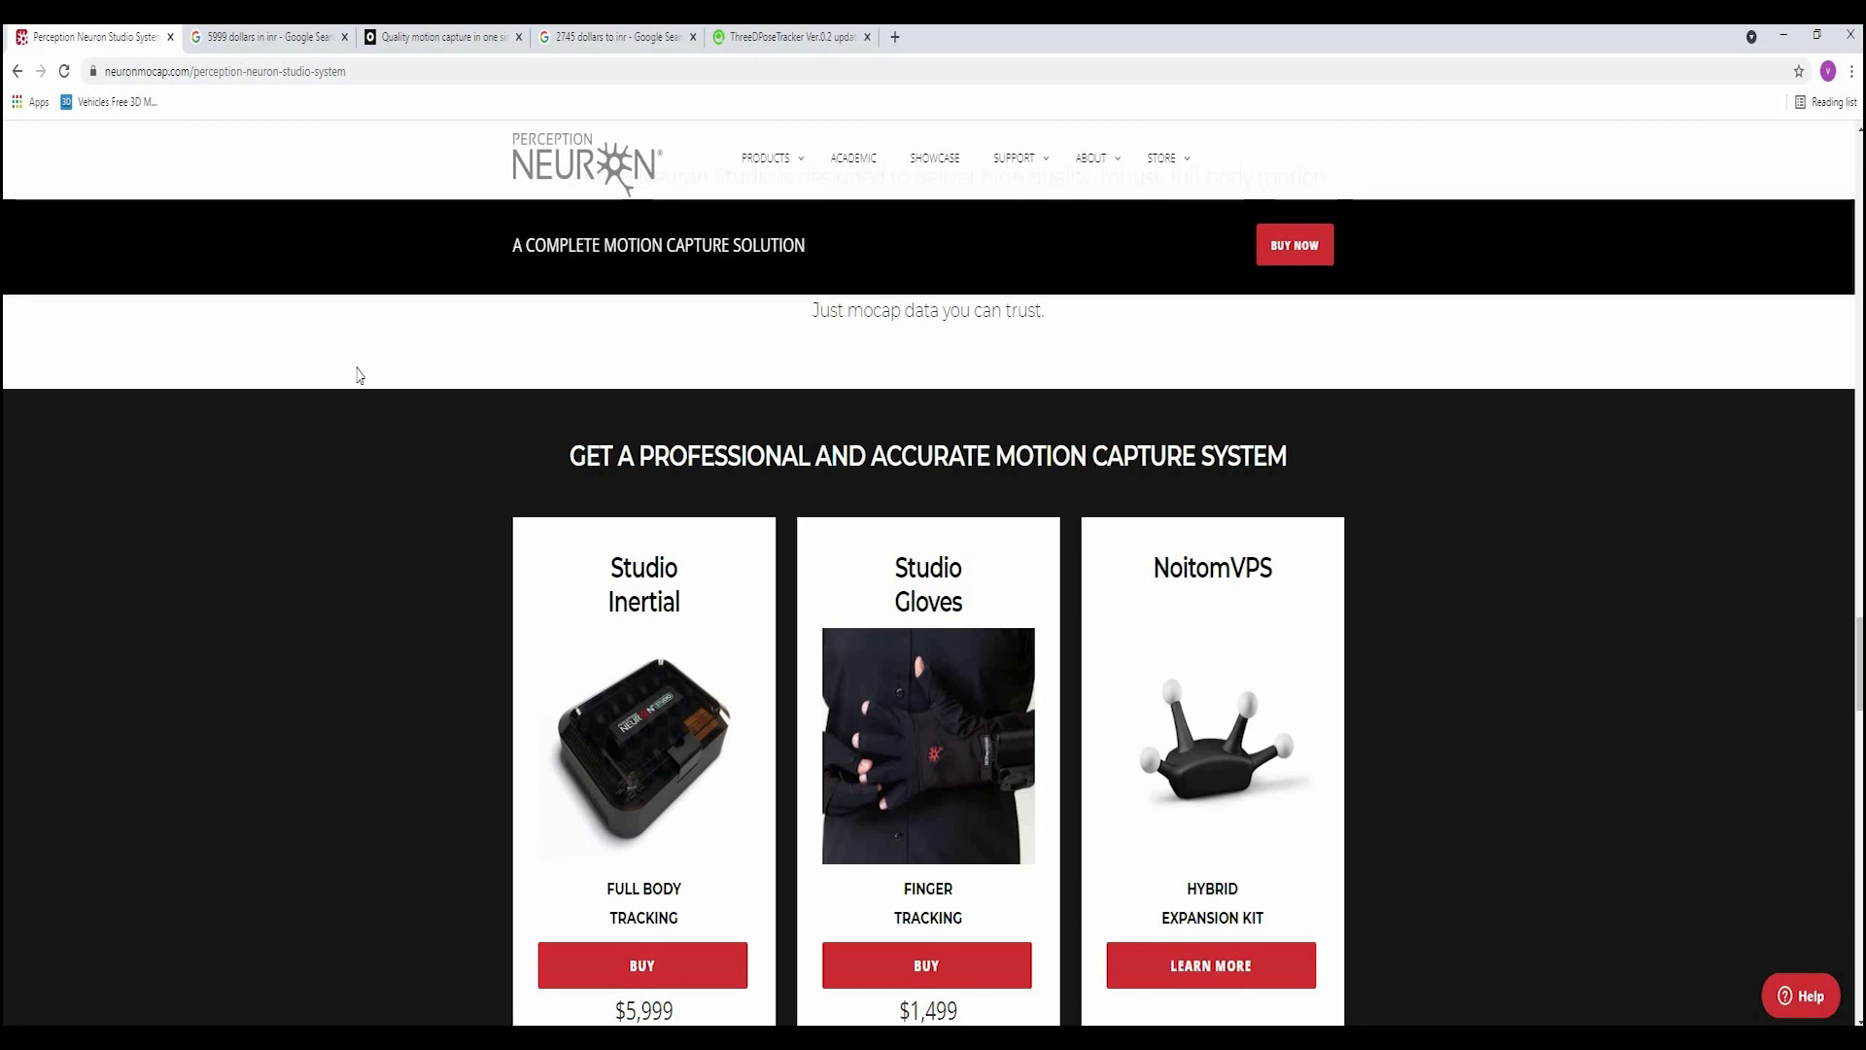
left_click(263, 41)
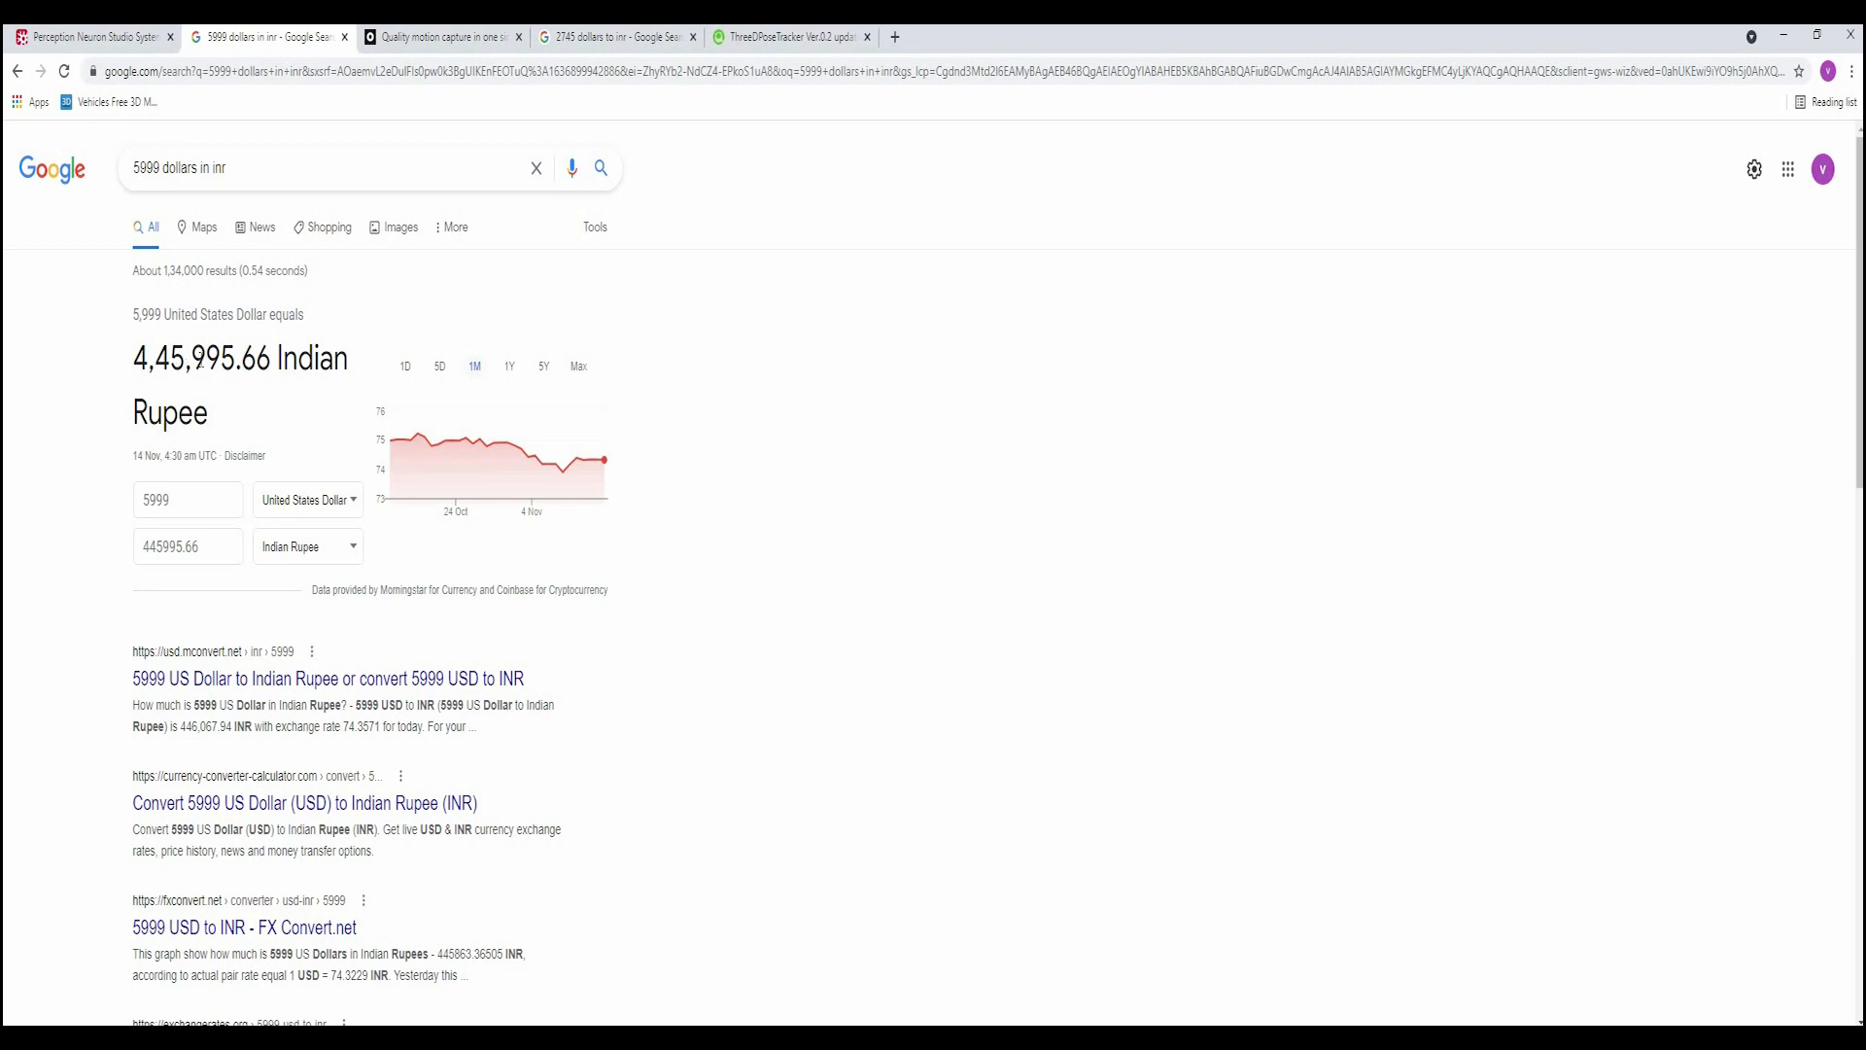
left_click(413, 39)
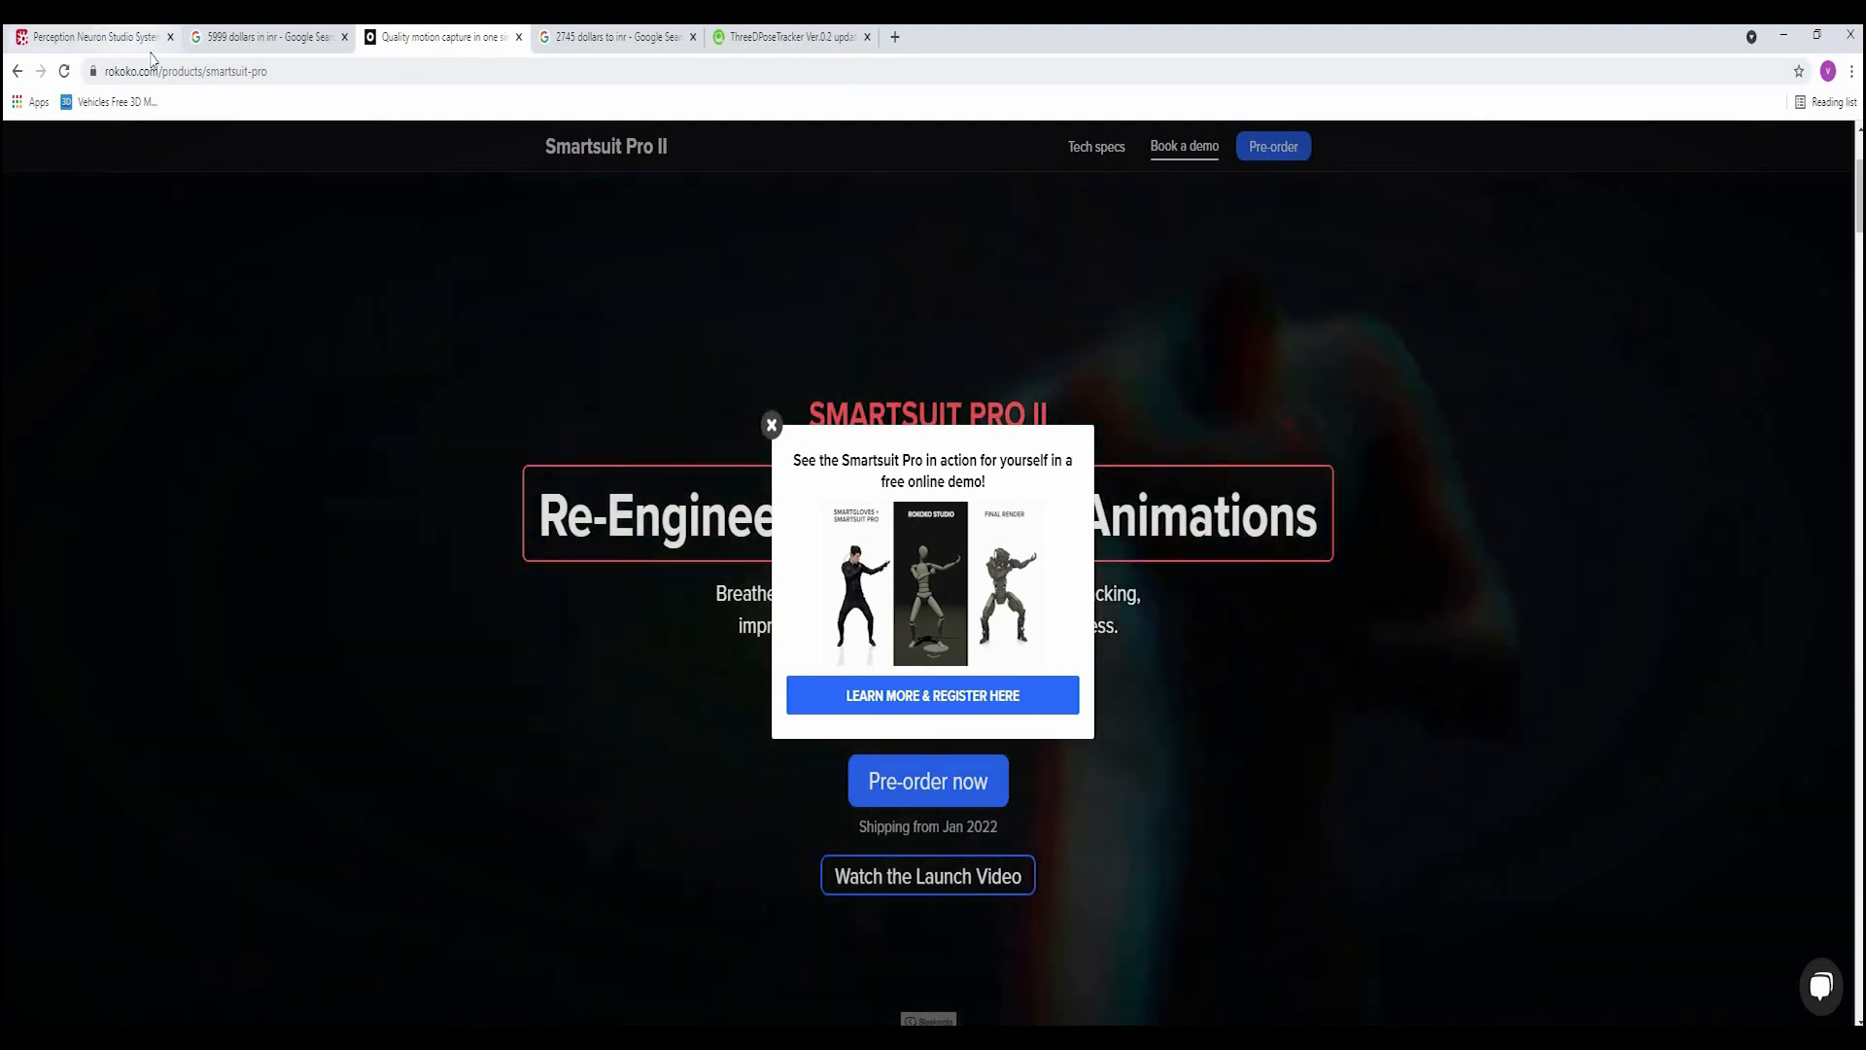
left_click(151, 39)
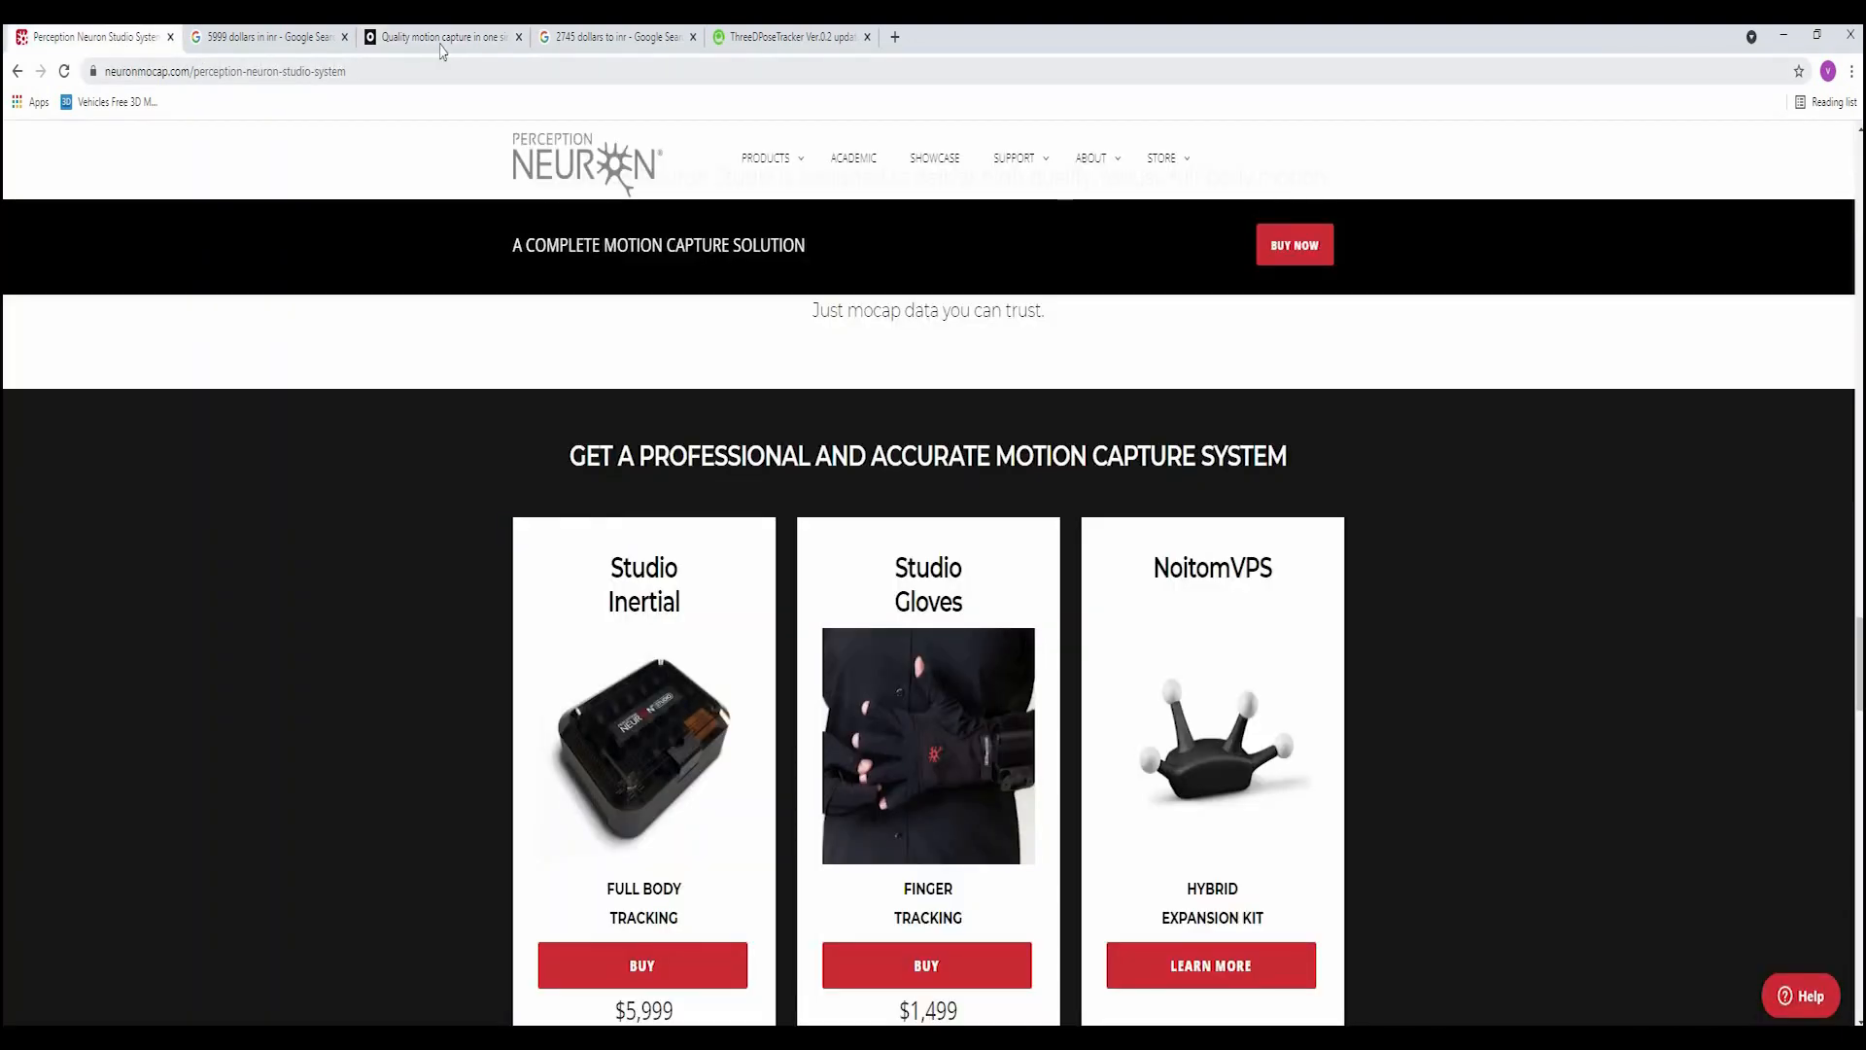
left_click(441, 41)
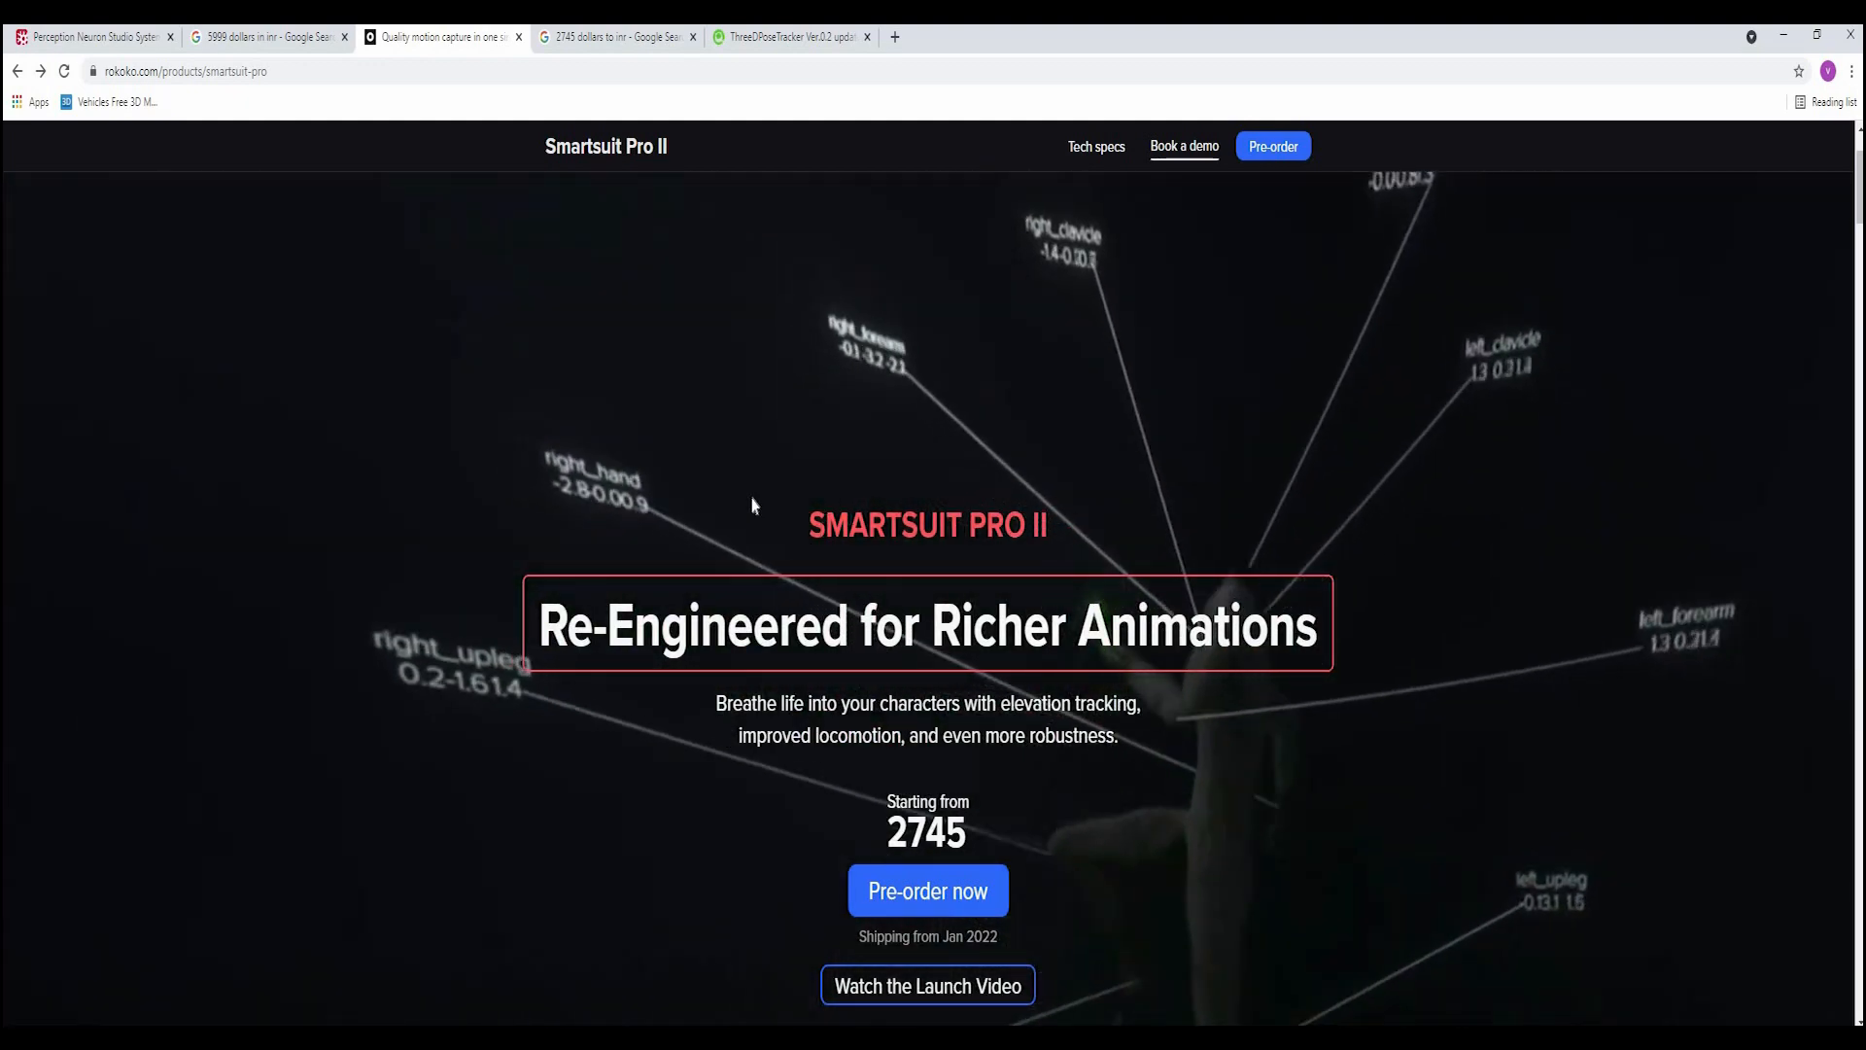
left_click(605, 54)
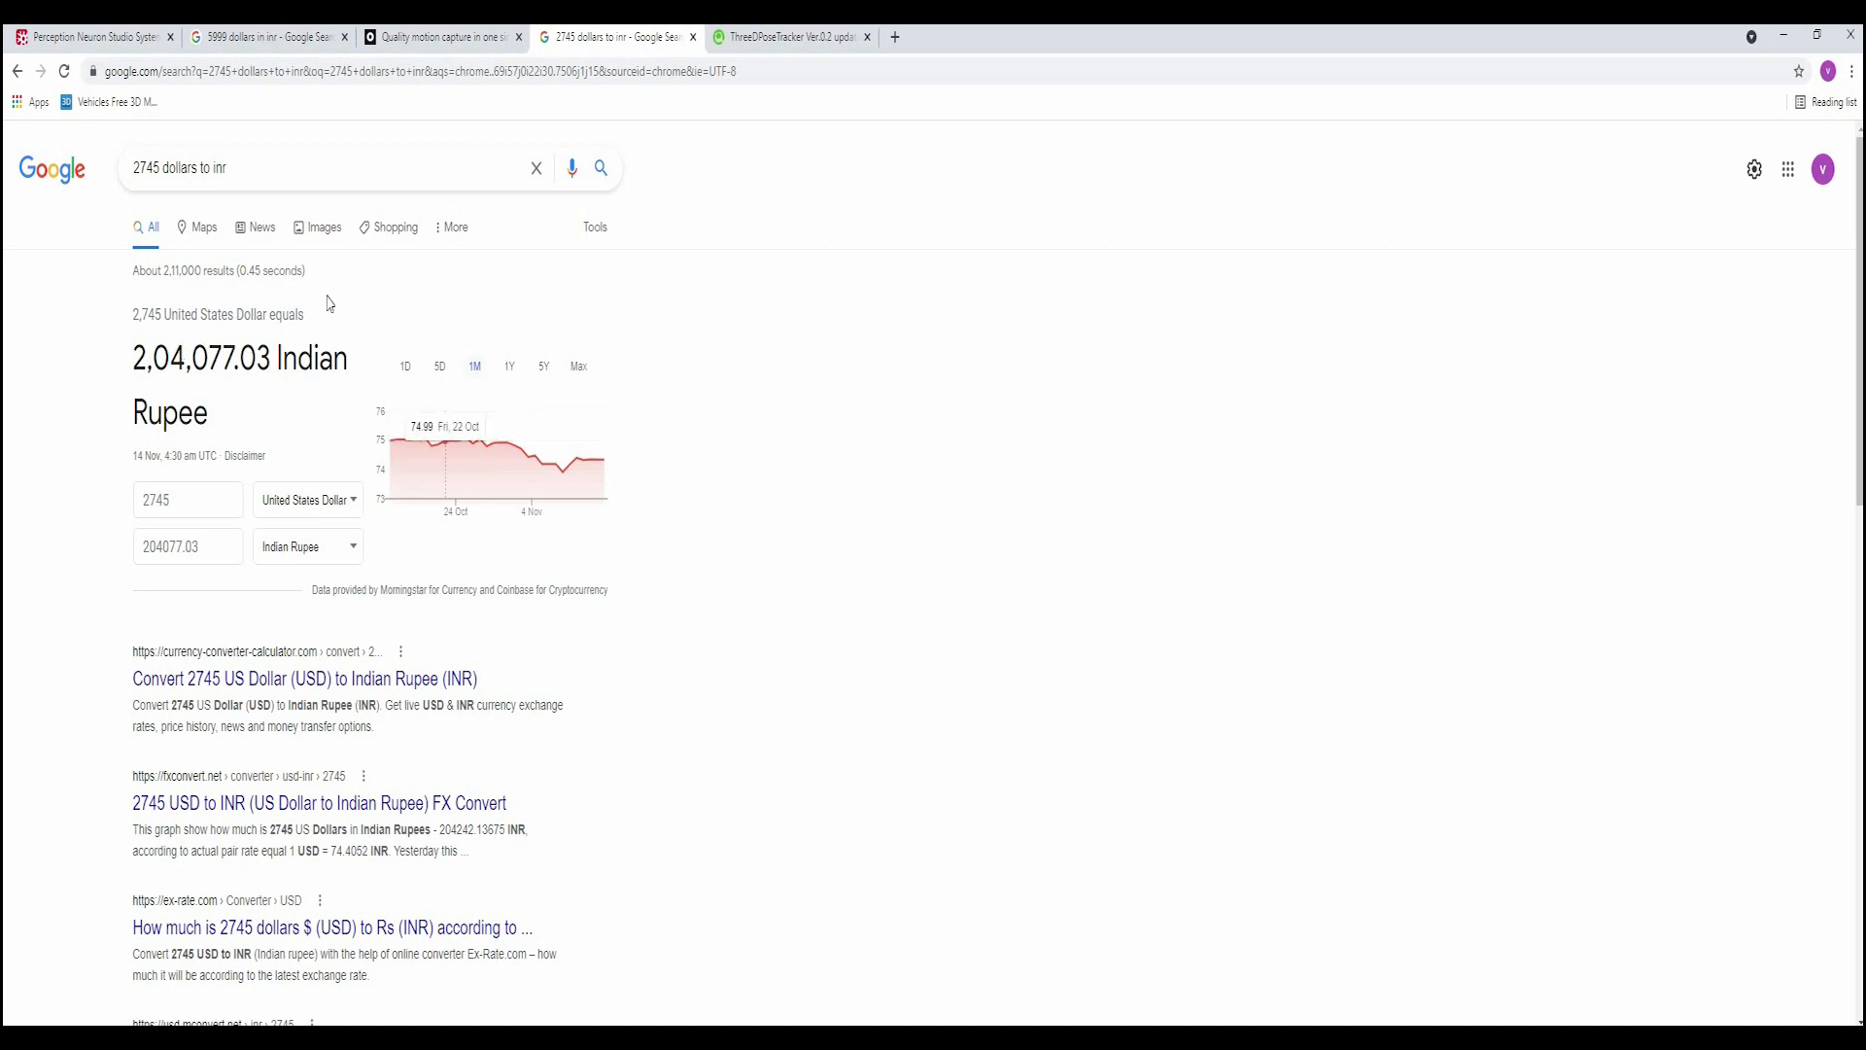
- Read through the ThreeDPoseTracker article's download links, update contents and image settings, and put the browser away
left_click(773, 44)
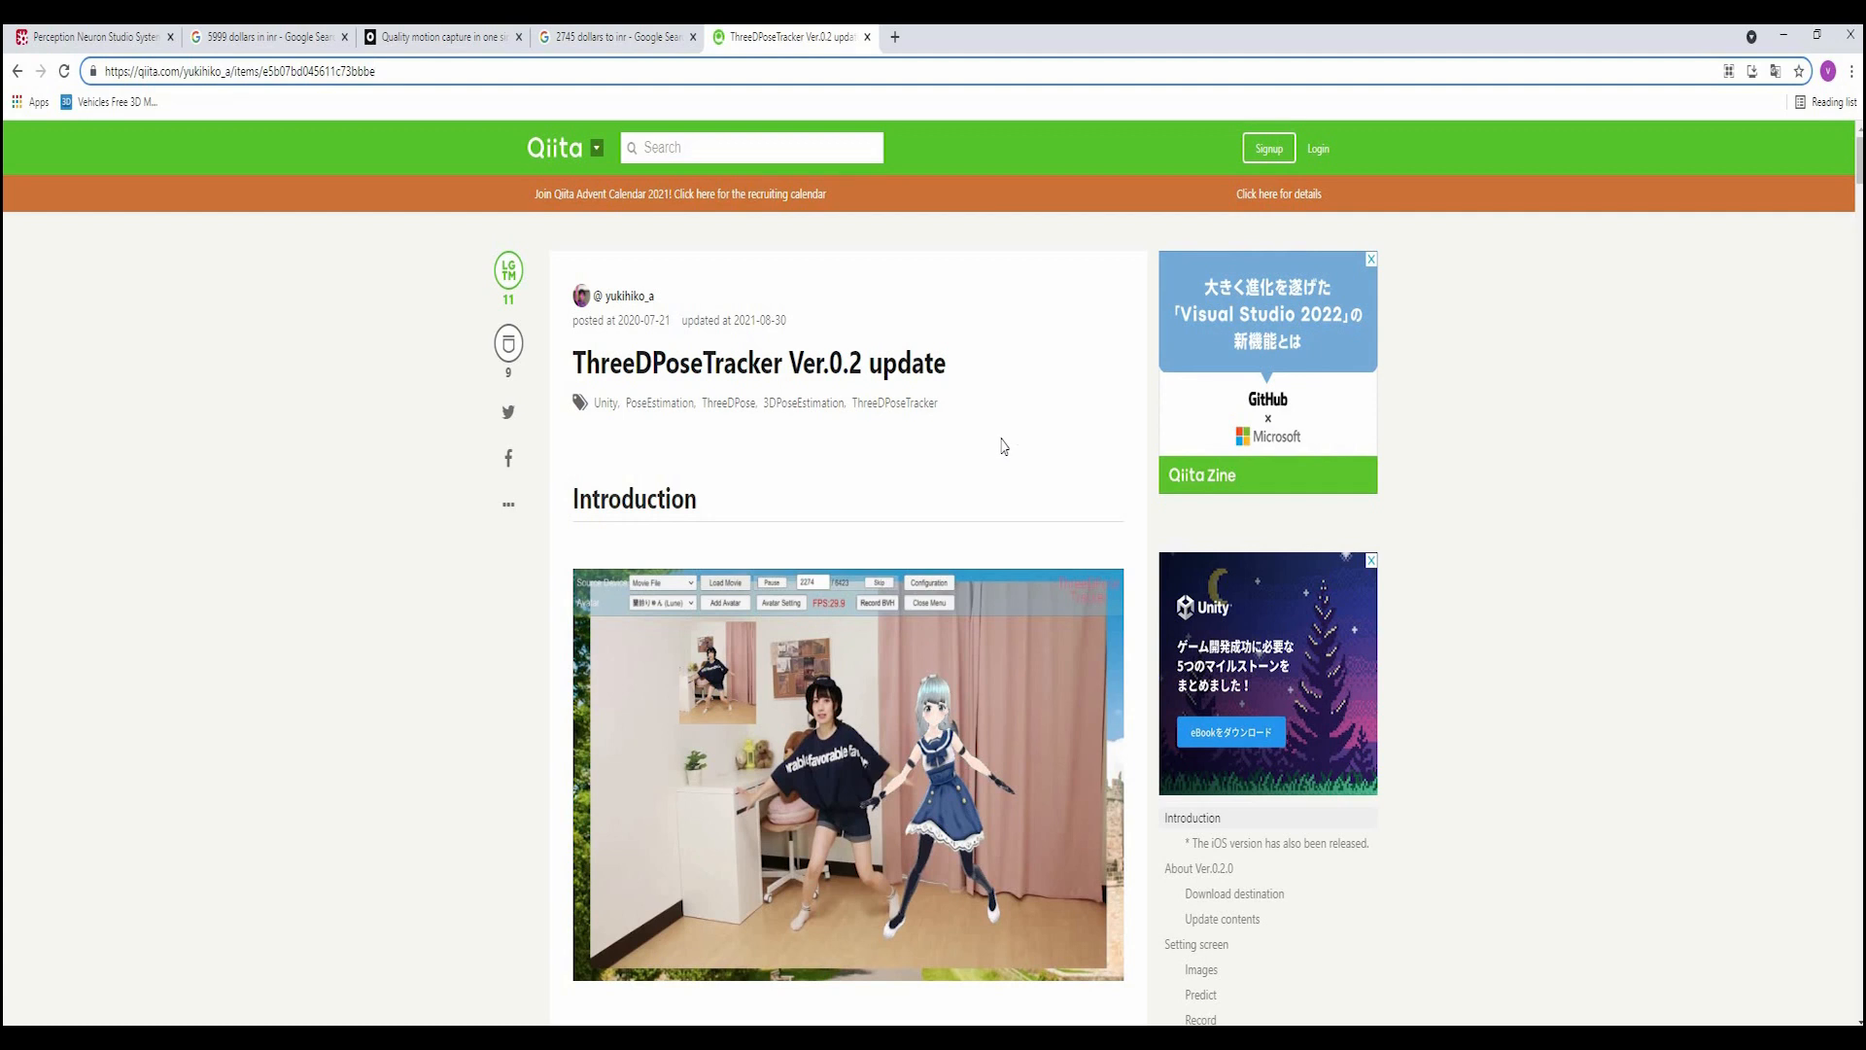
scroll(628, 280, "down", 1)
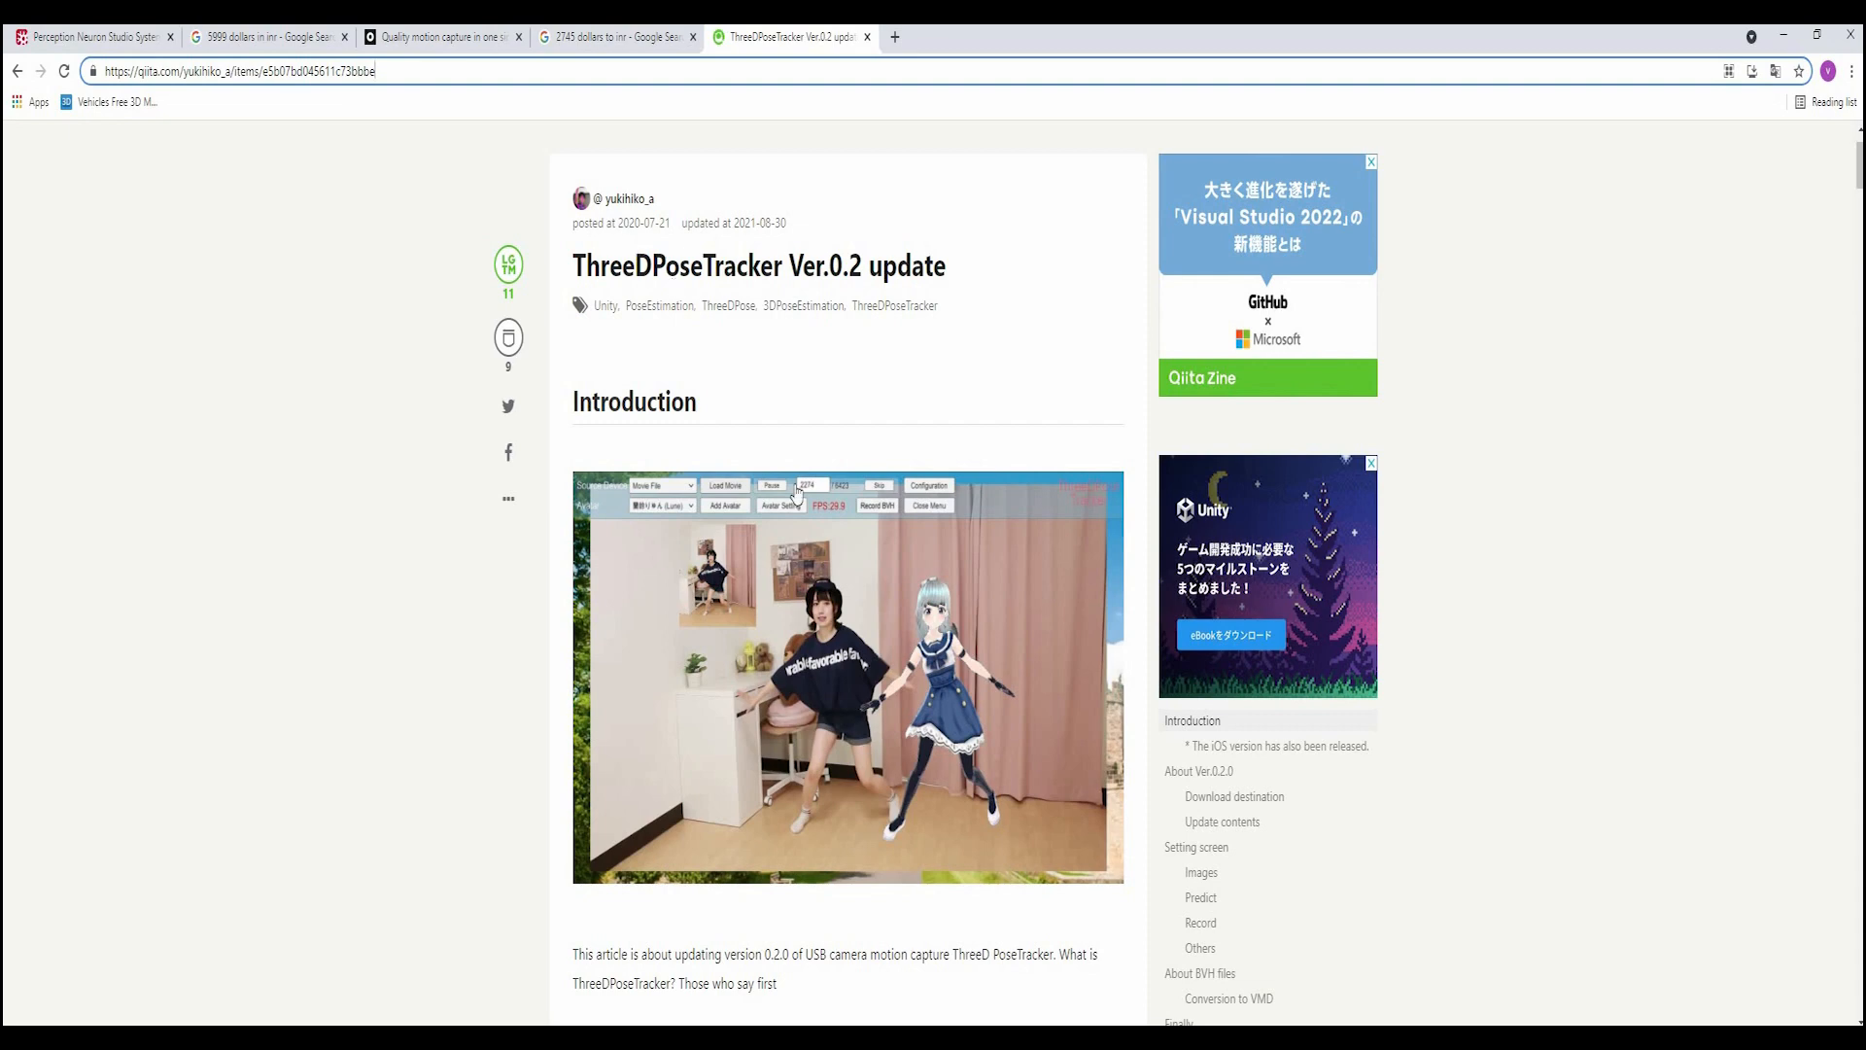
scroll(793, 486, "down", 10)
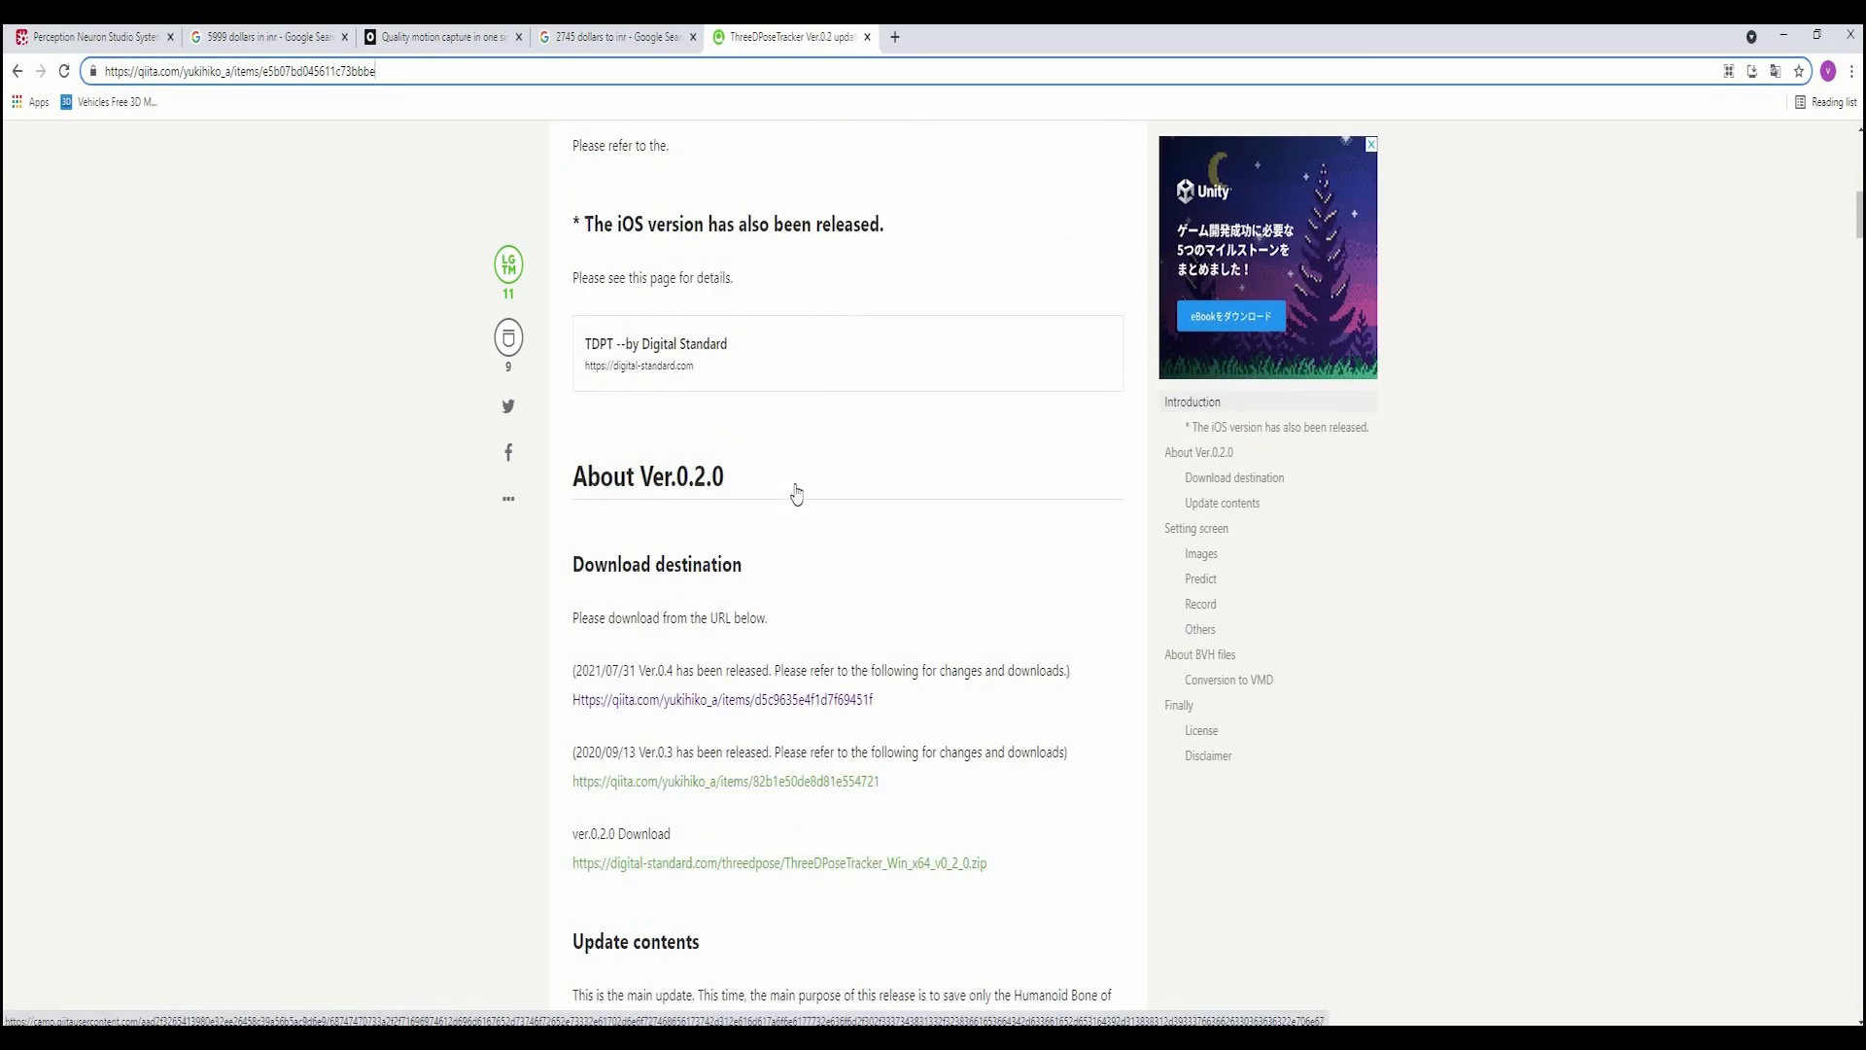
scroll(796, 493, "down", 4)
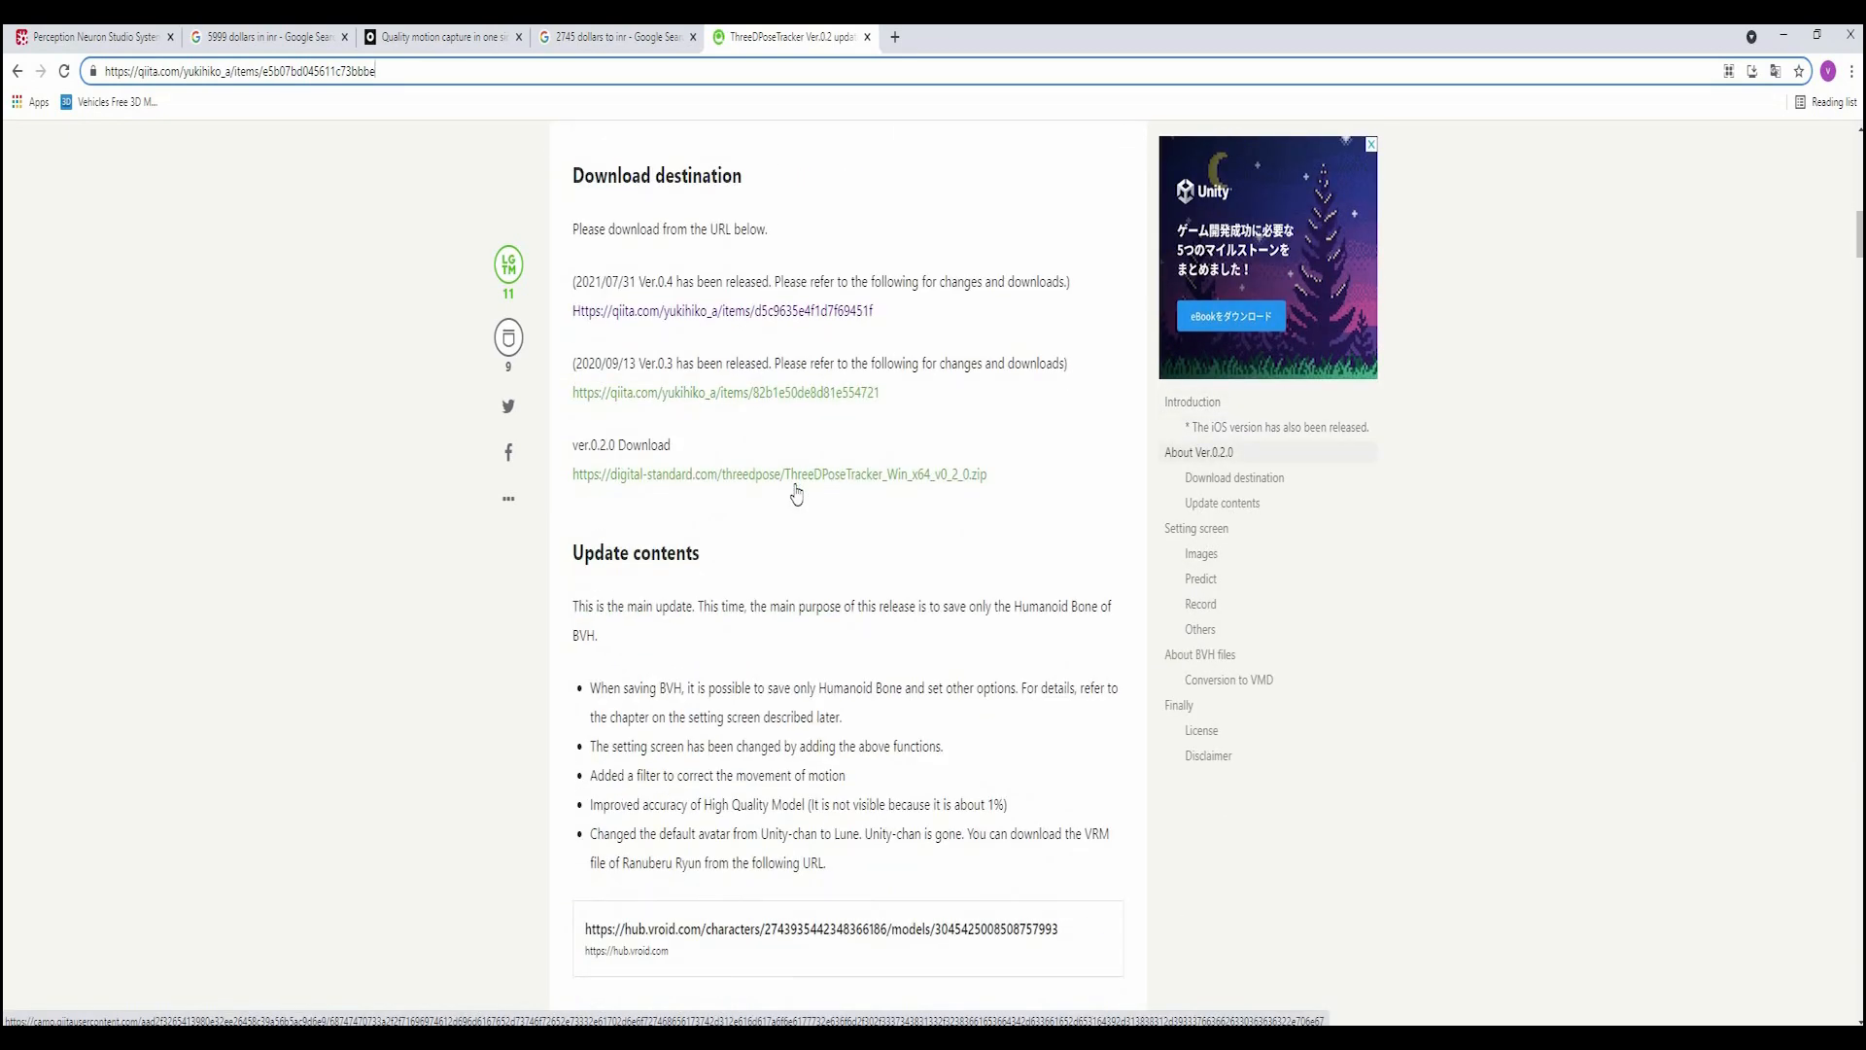
scroll(796, 493, "down", 10)
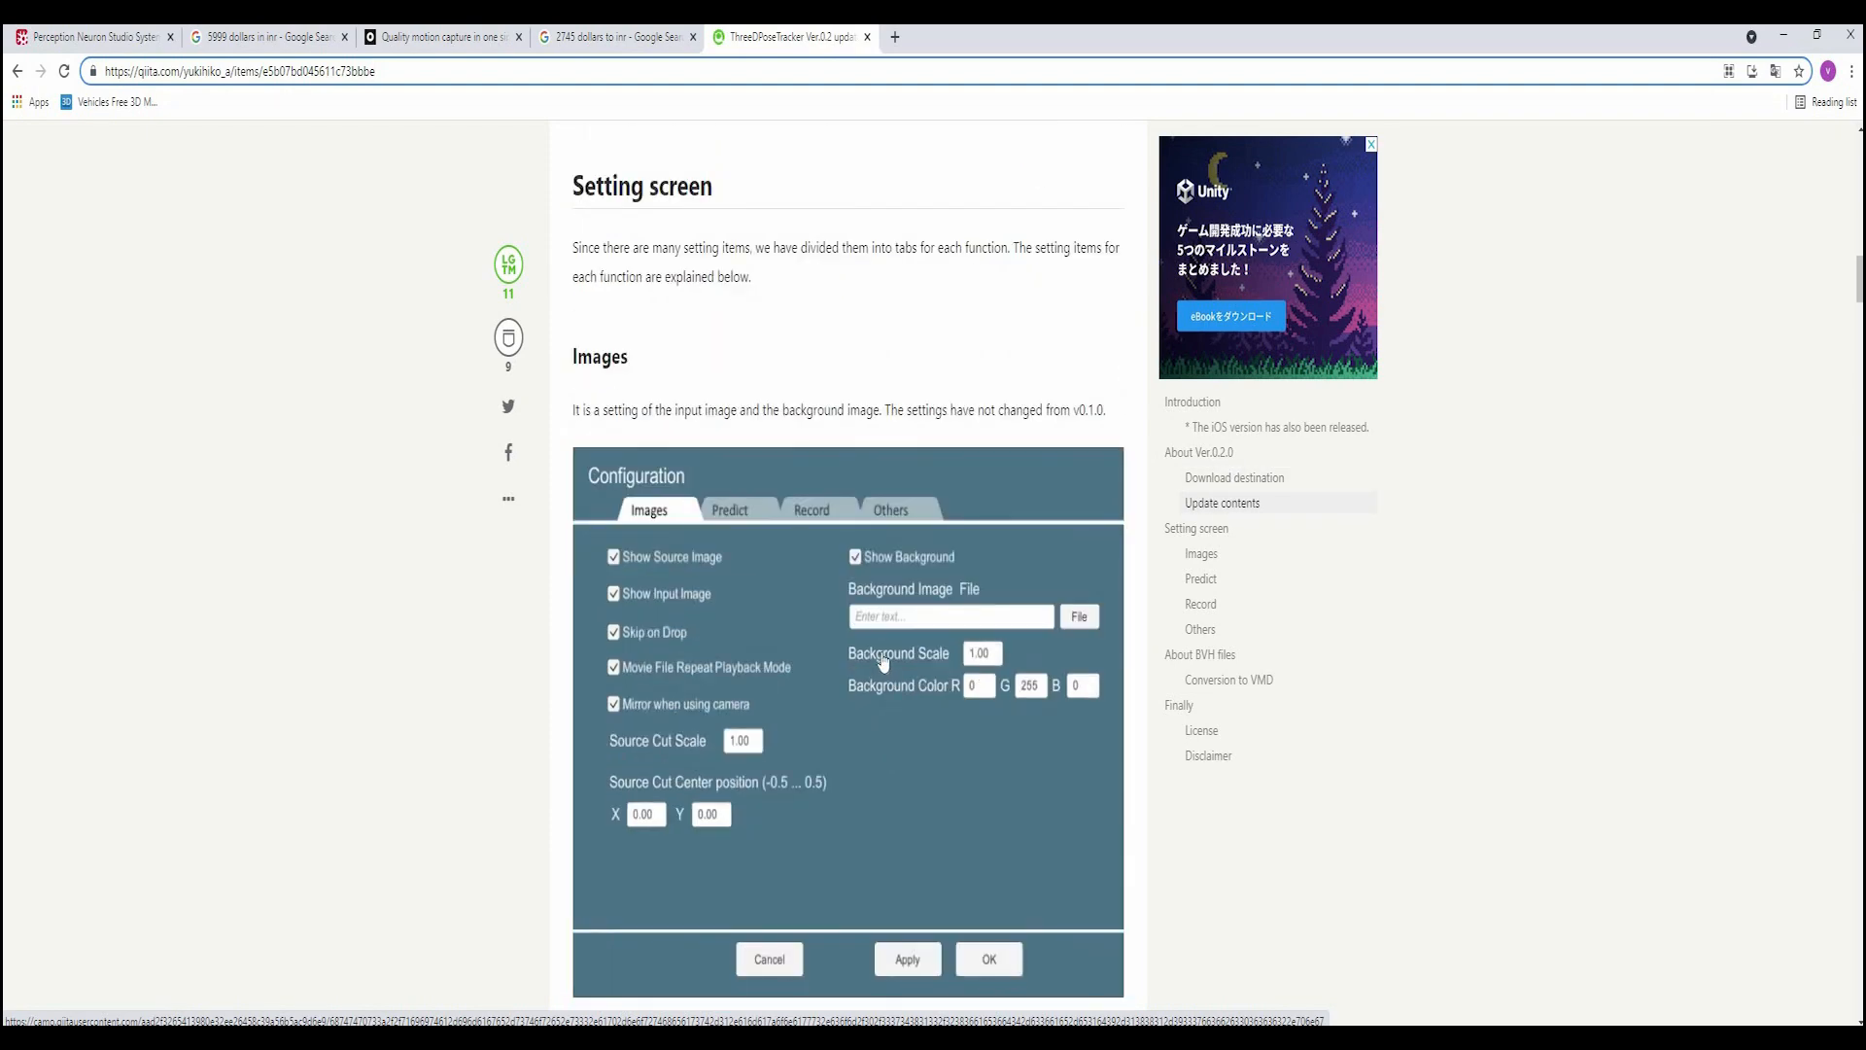
scroll(883, 661, "down", 6)
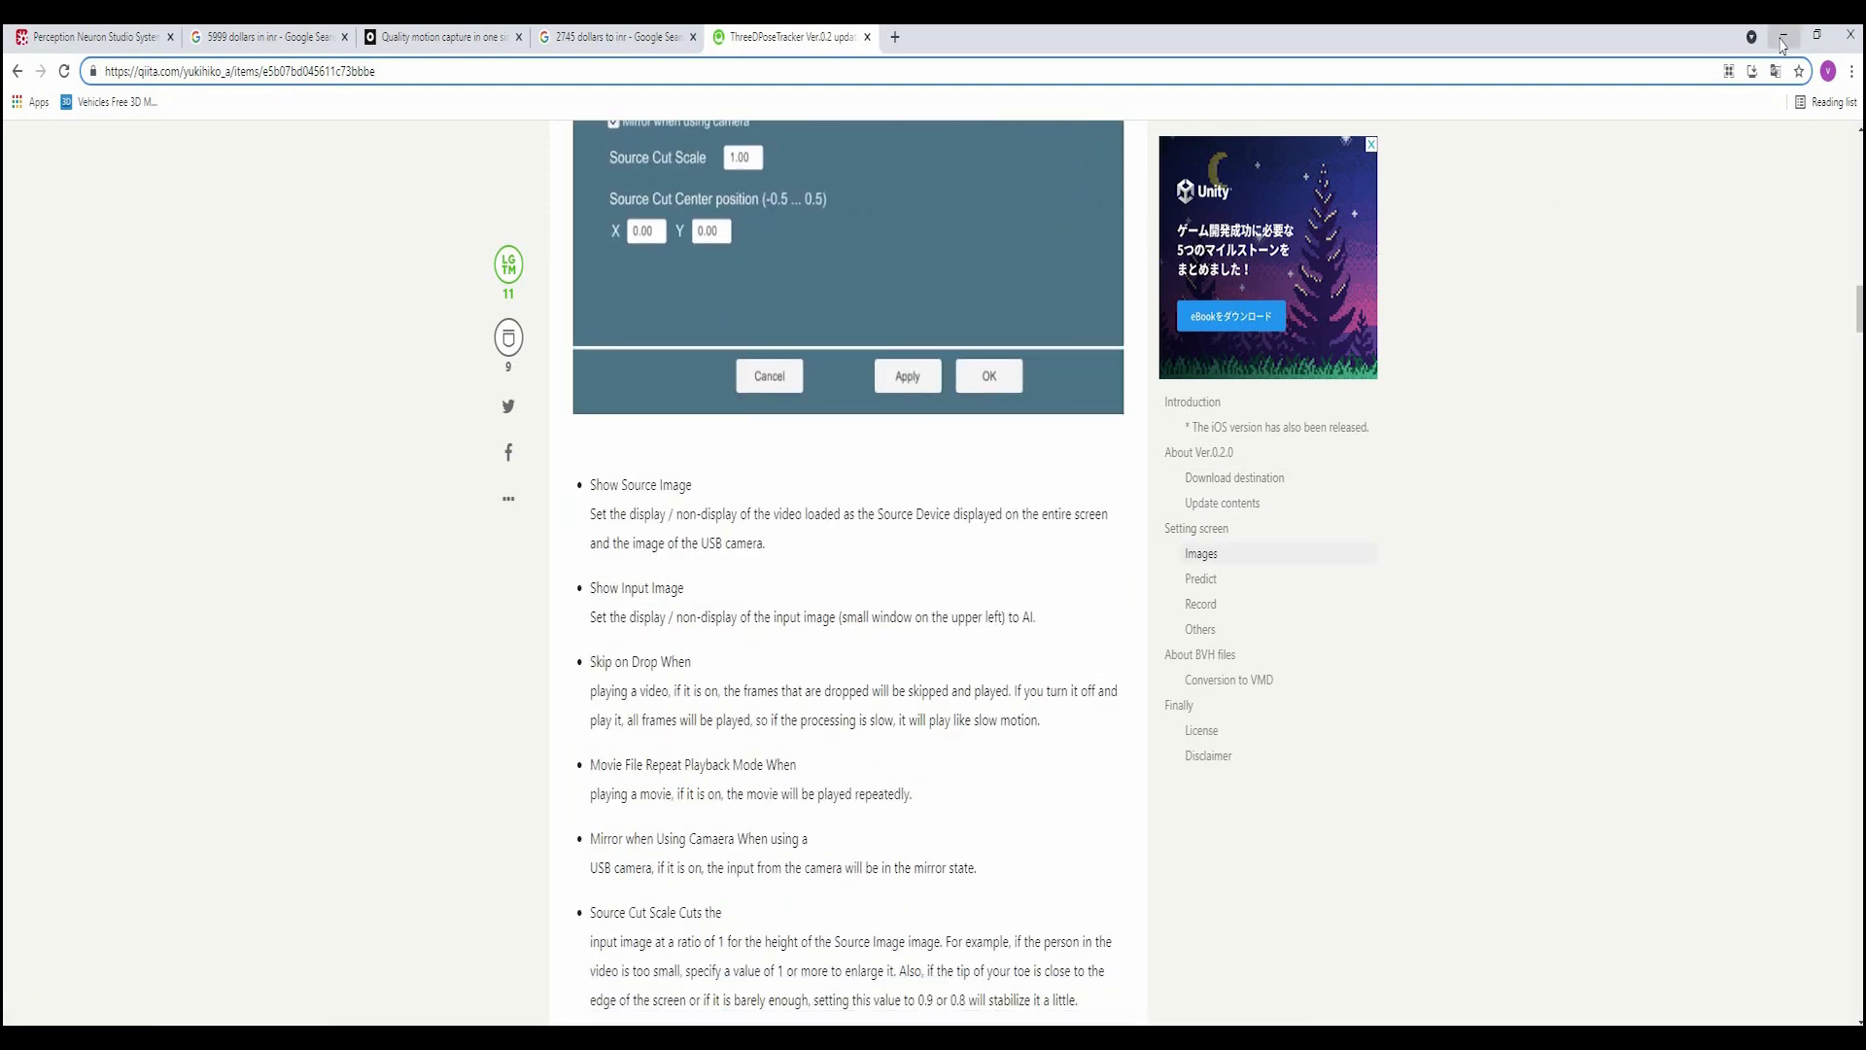
left_click(1783, 39)
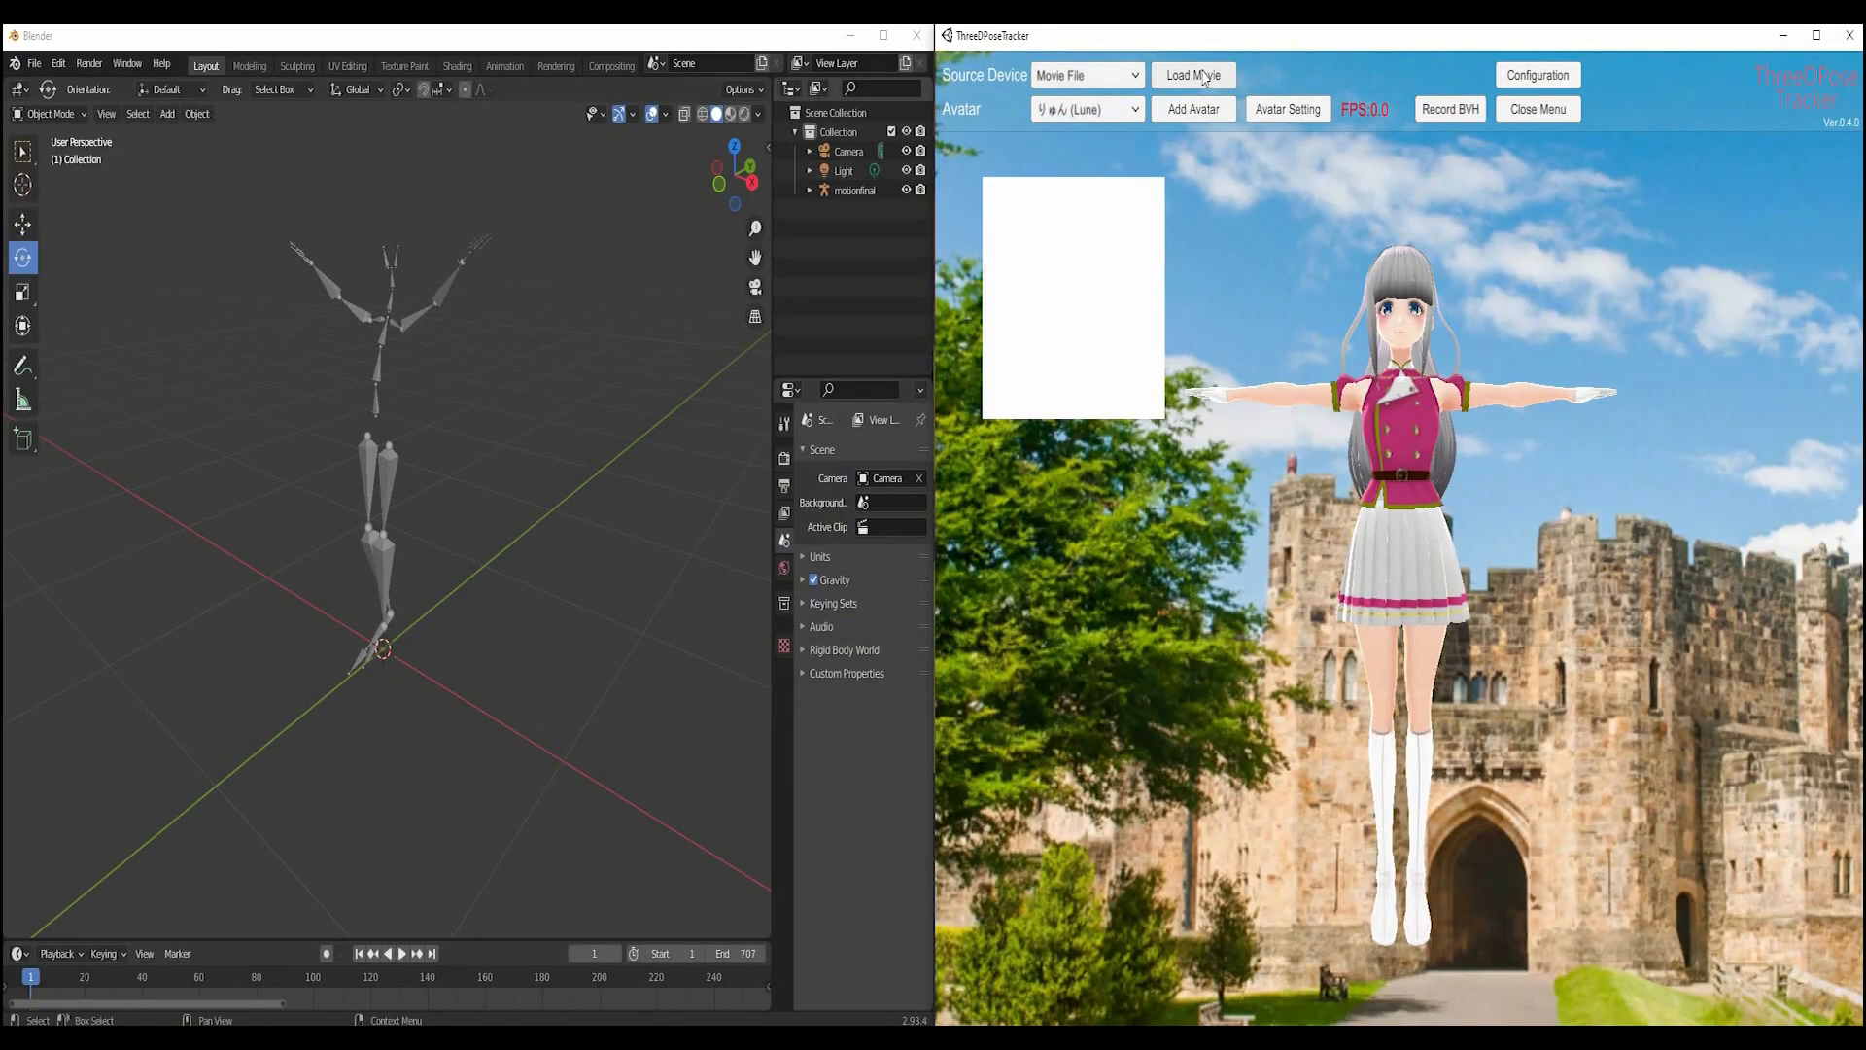
- Check the available source device options in ThreeDPoseTracker
left_click(1135, 78)
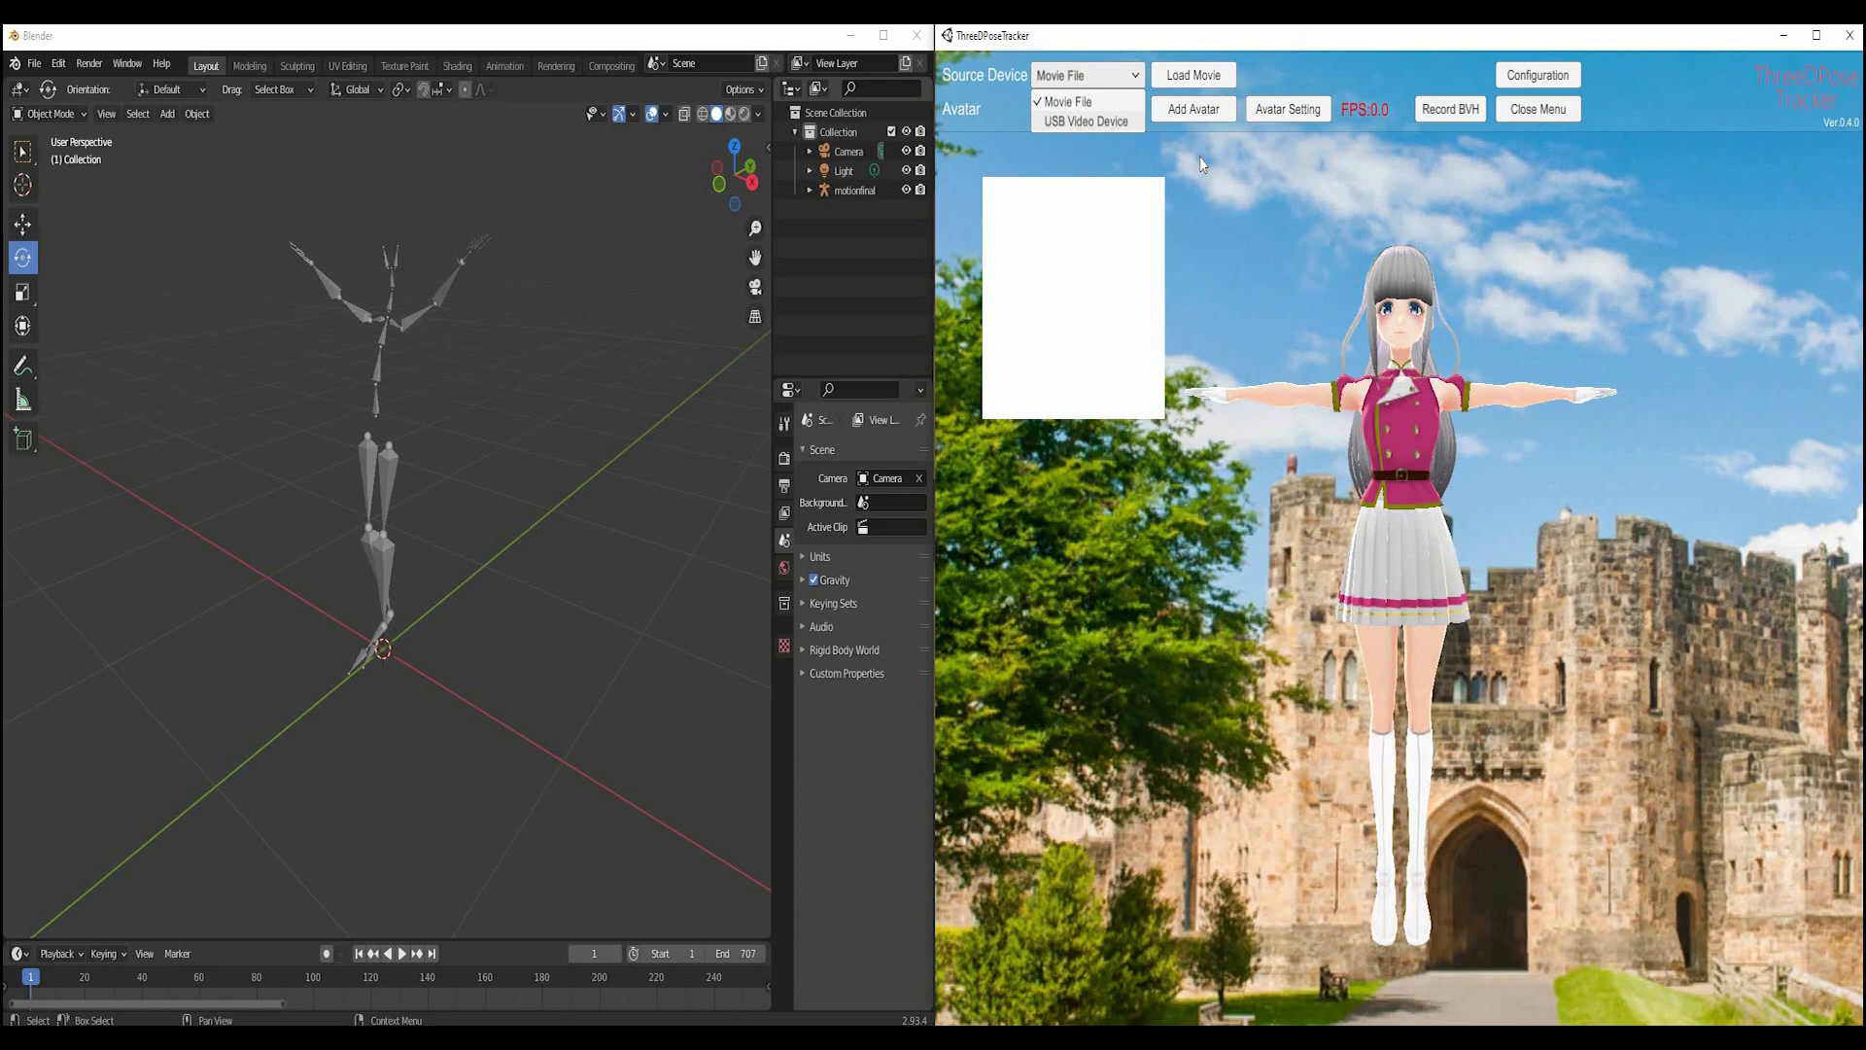
left_click(1172, 156)
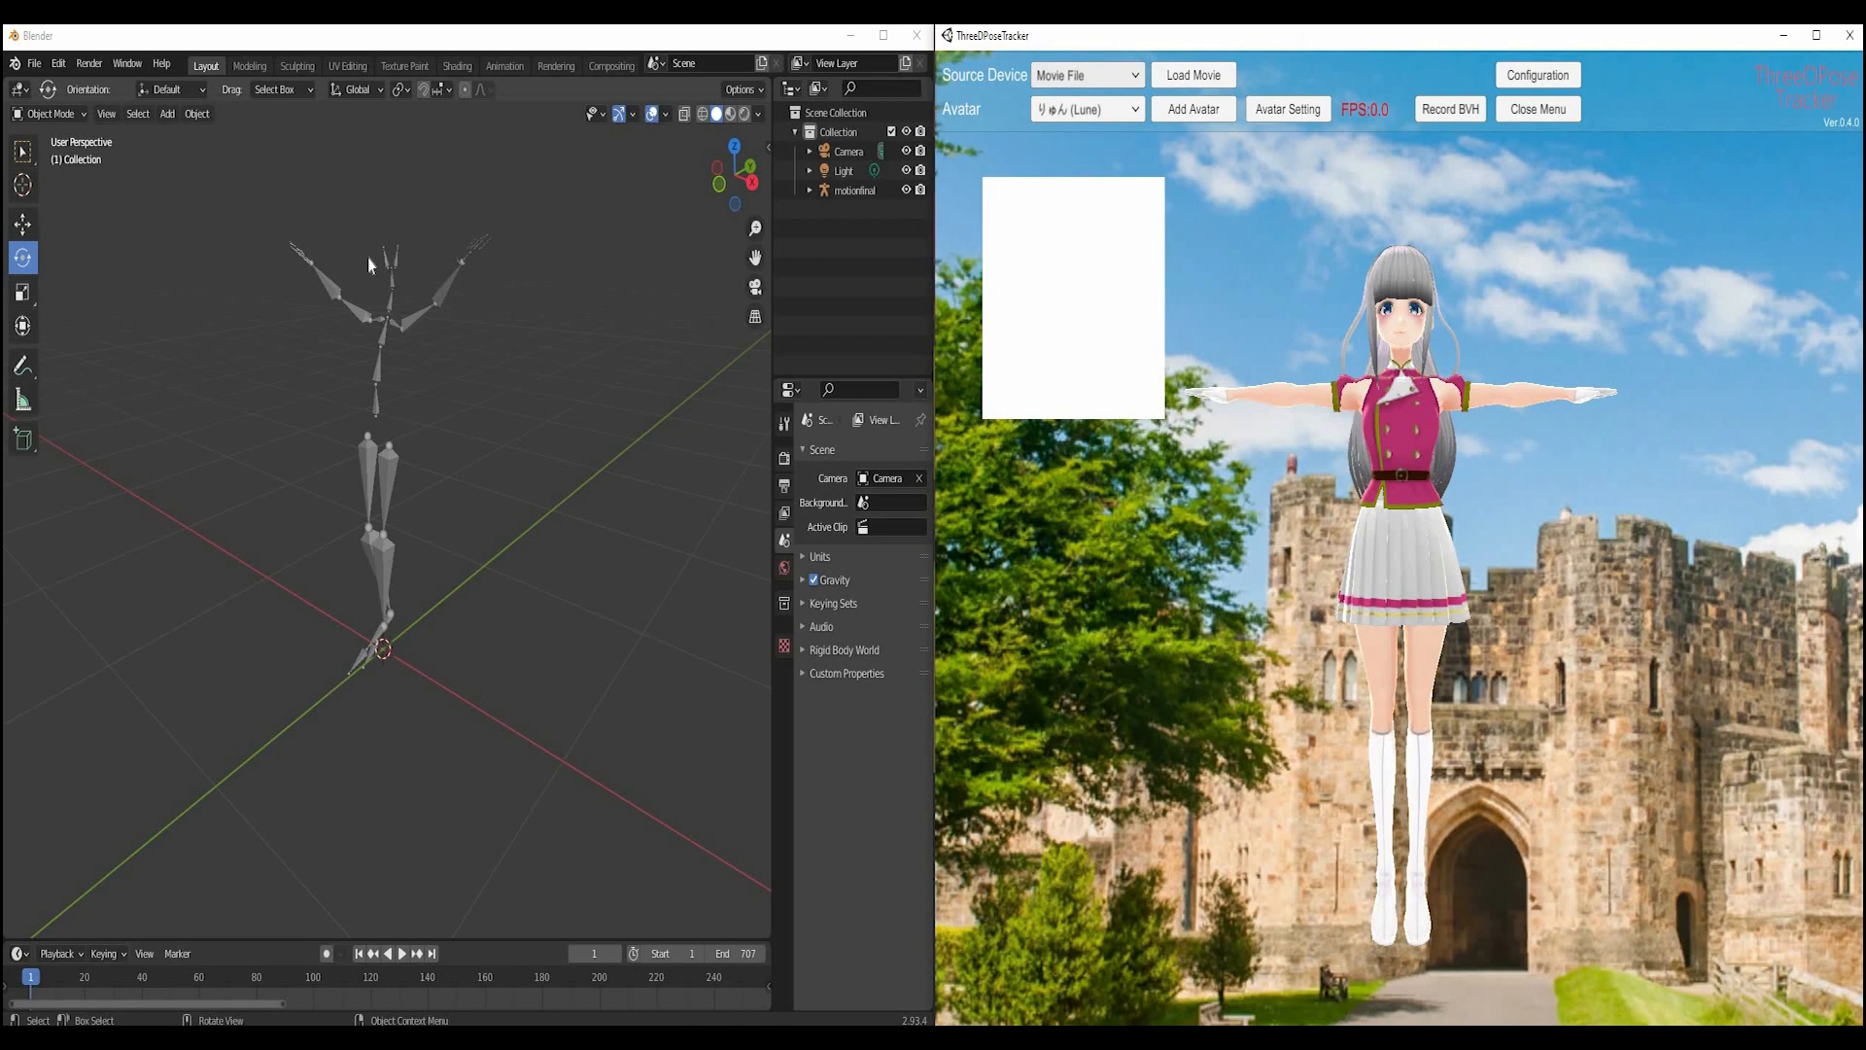
left_click(29, 64)
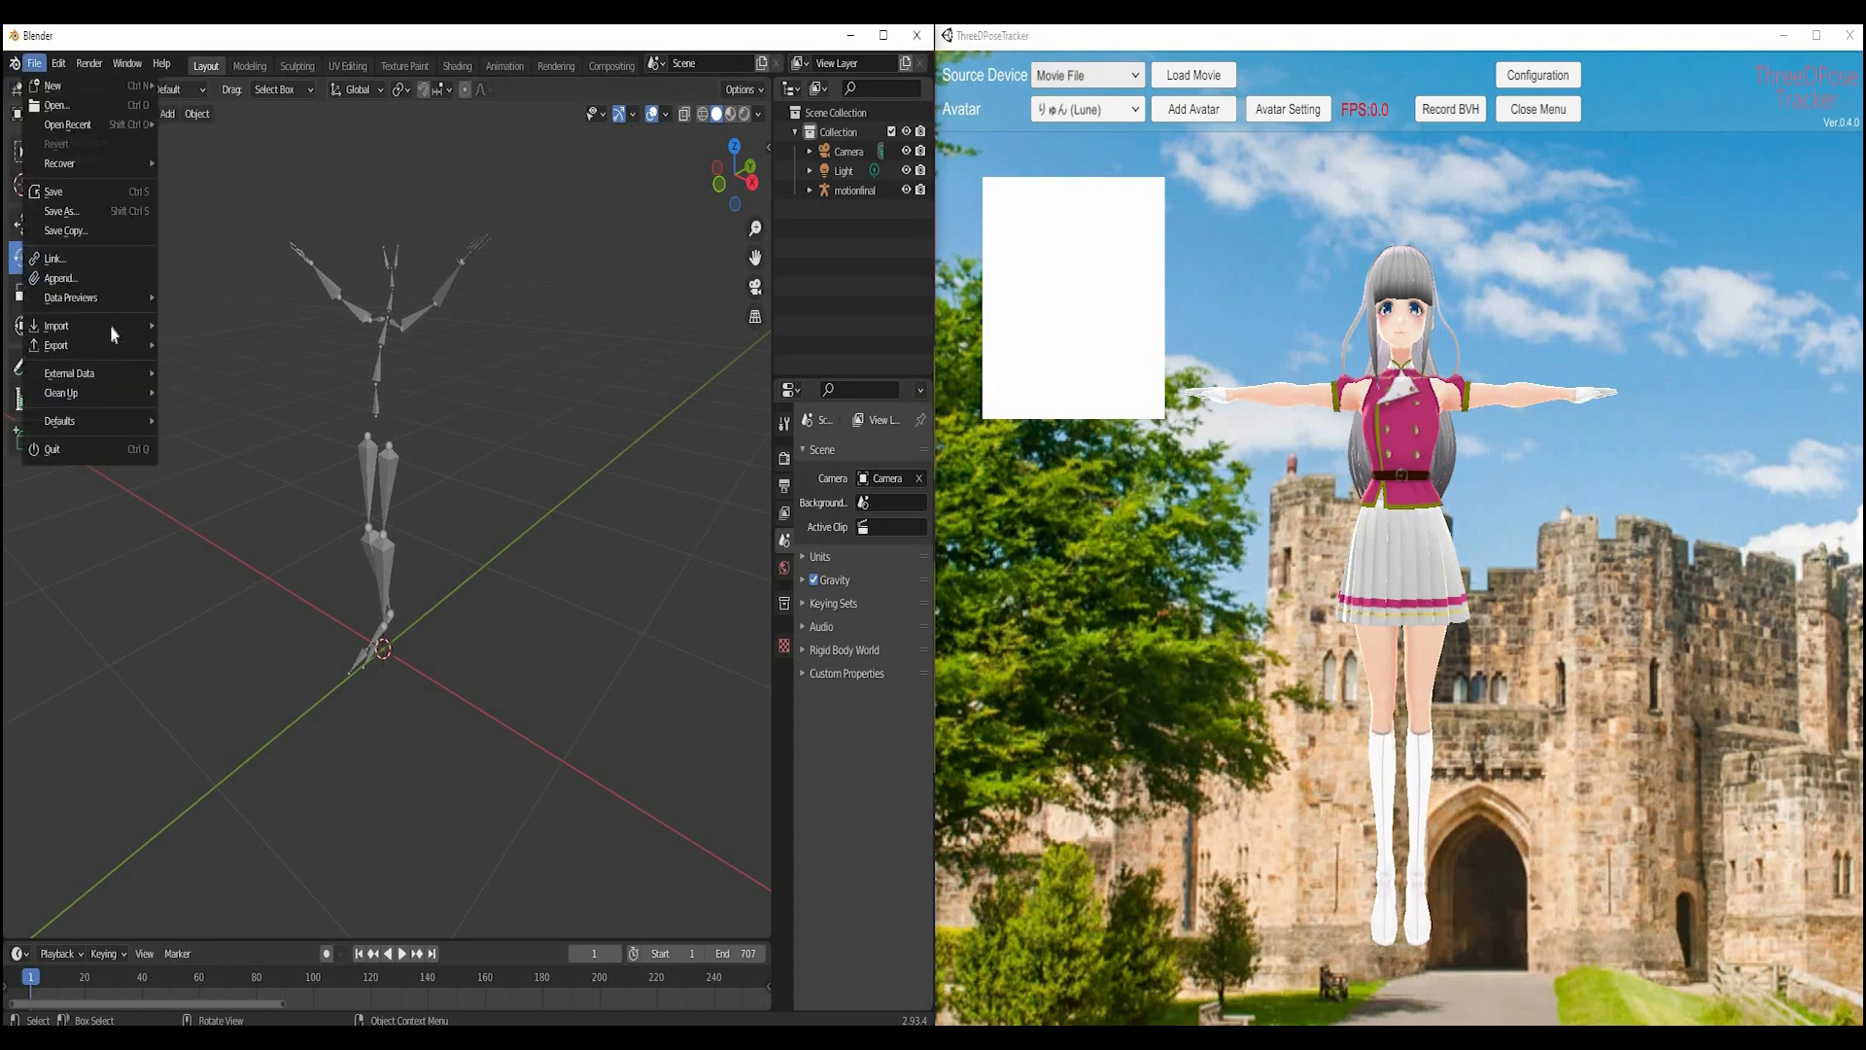
mouse_move(109, 325)
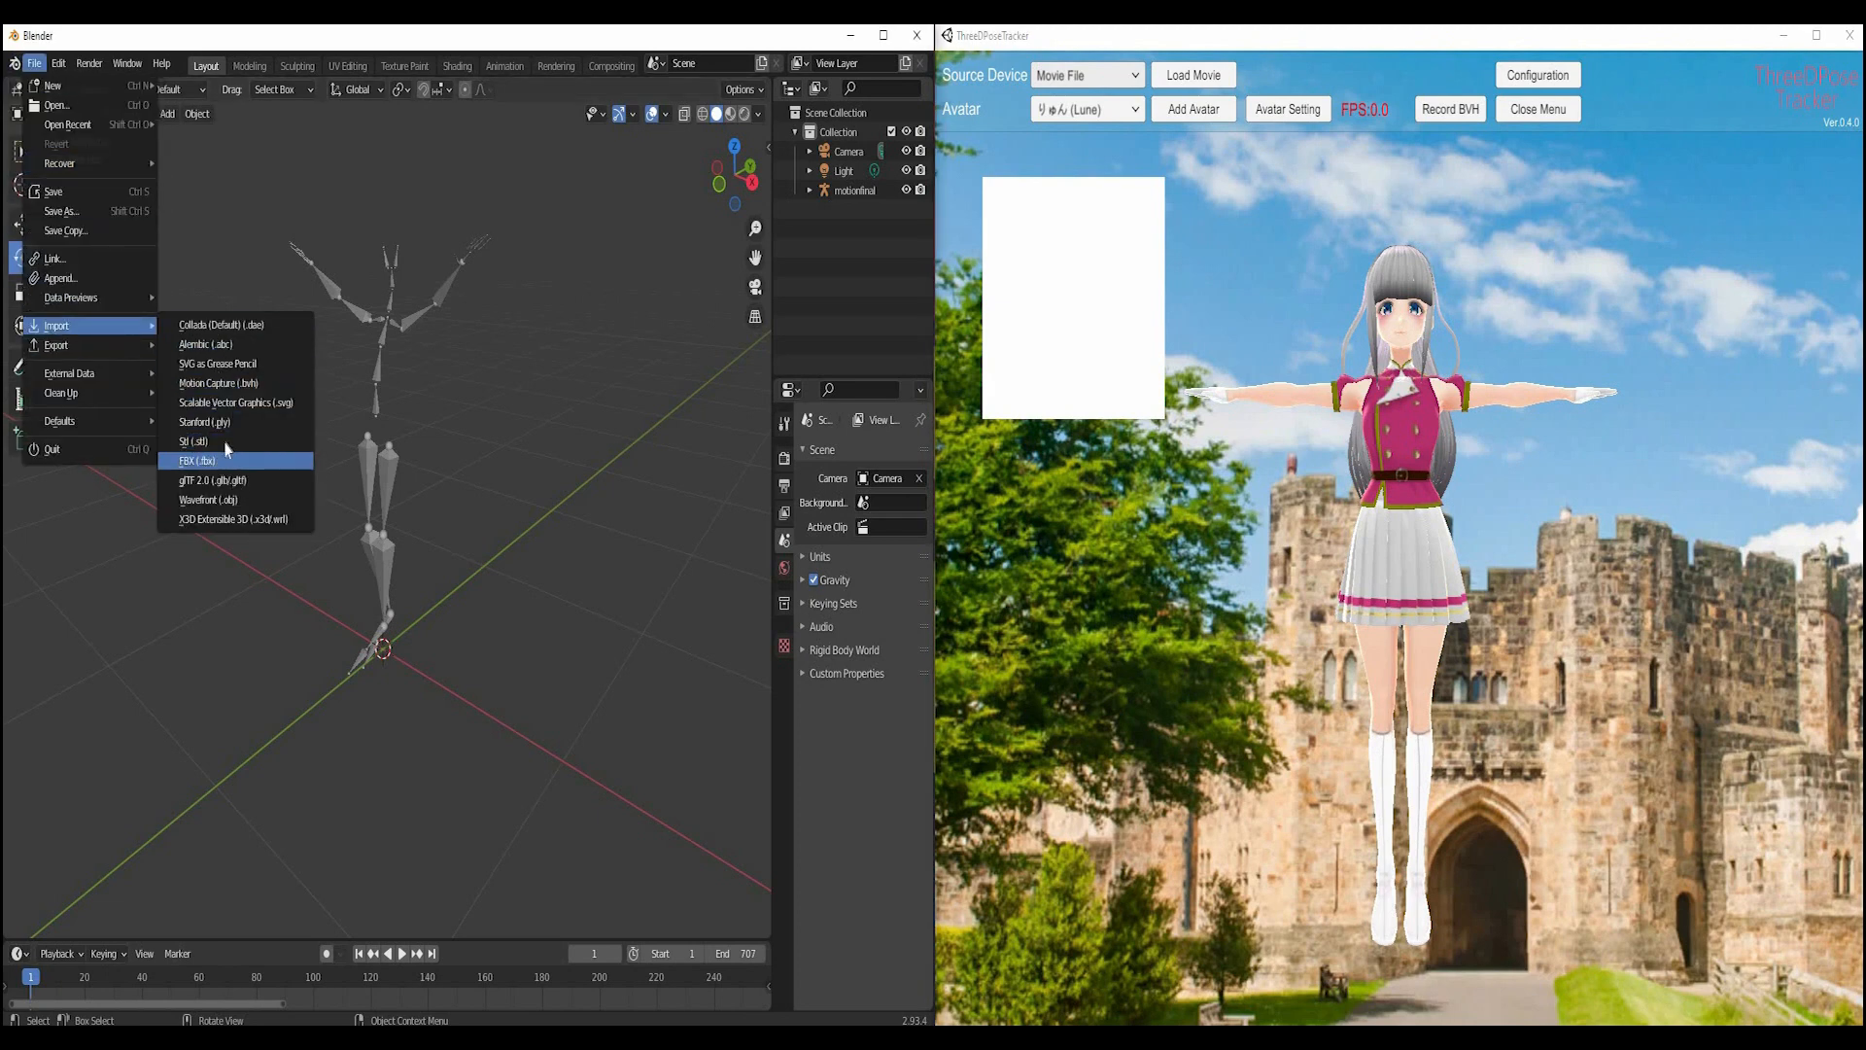
left_click(237, 381)
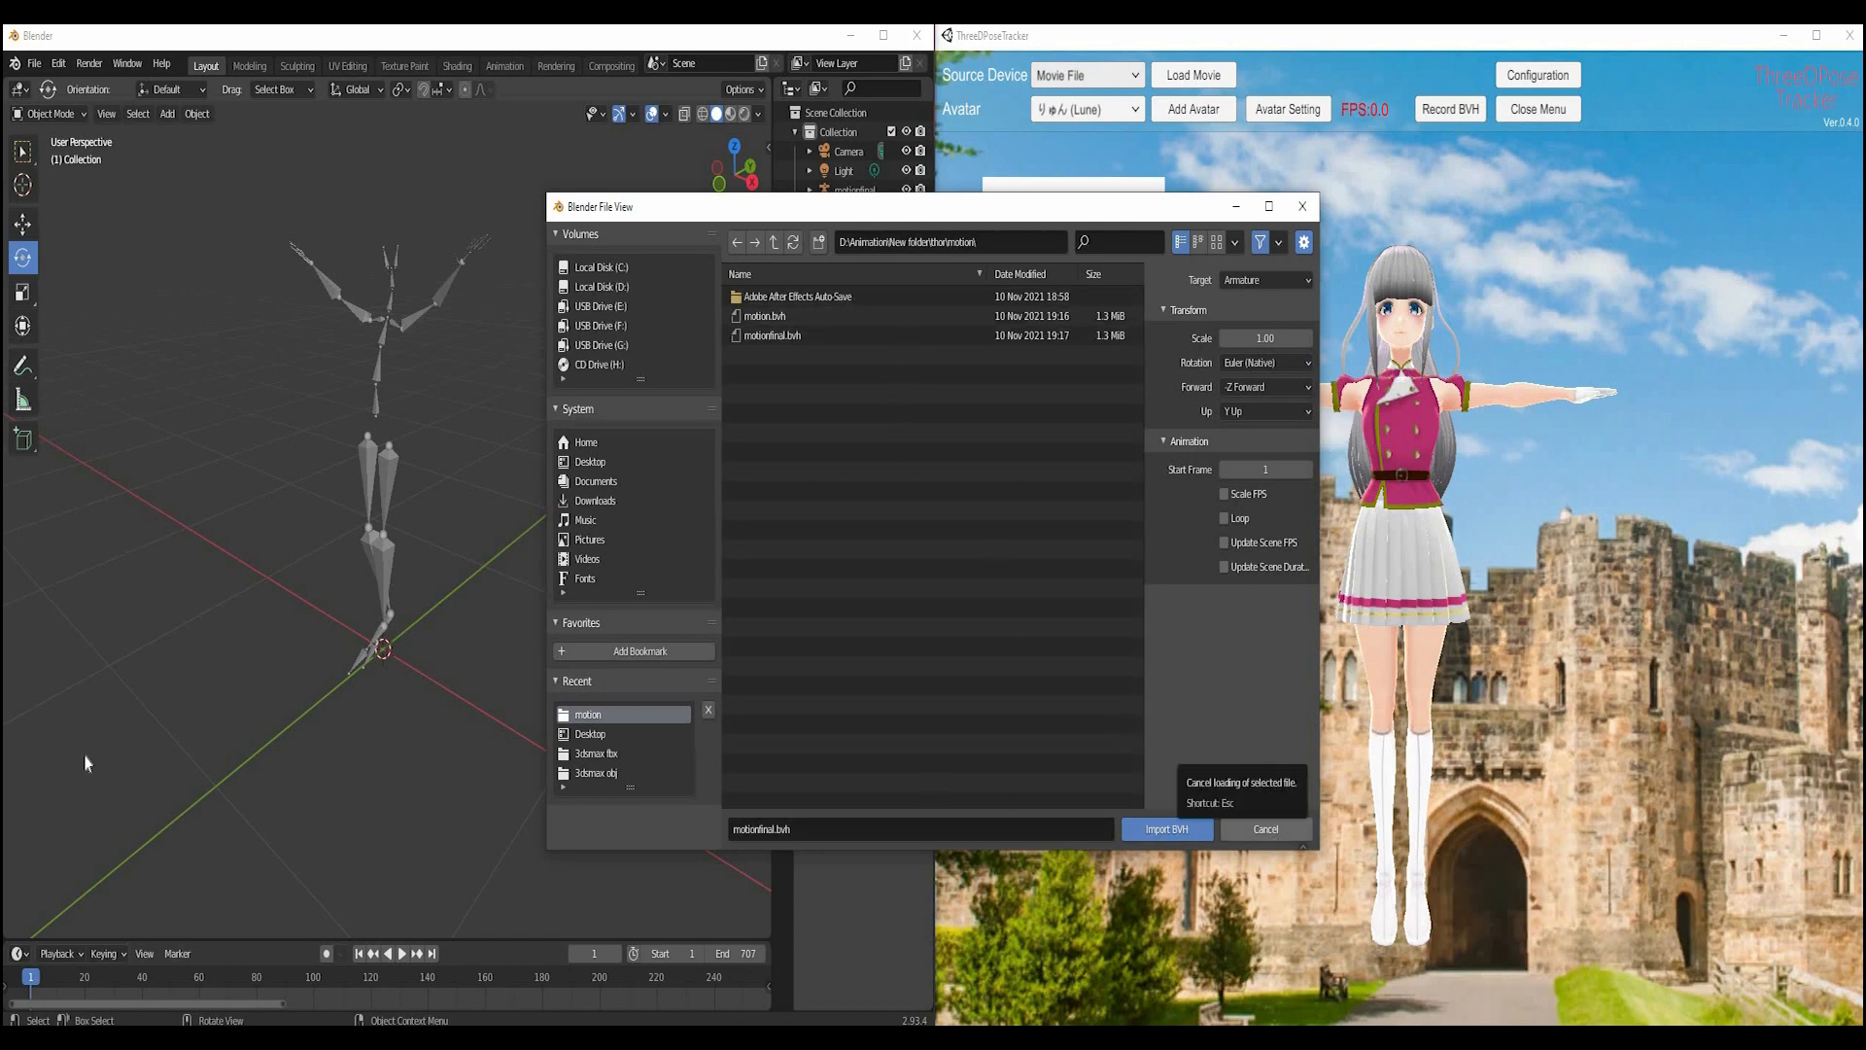
left_click(1273, 837)
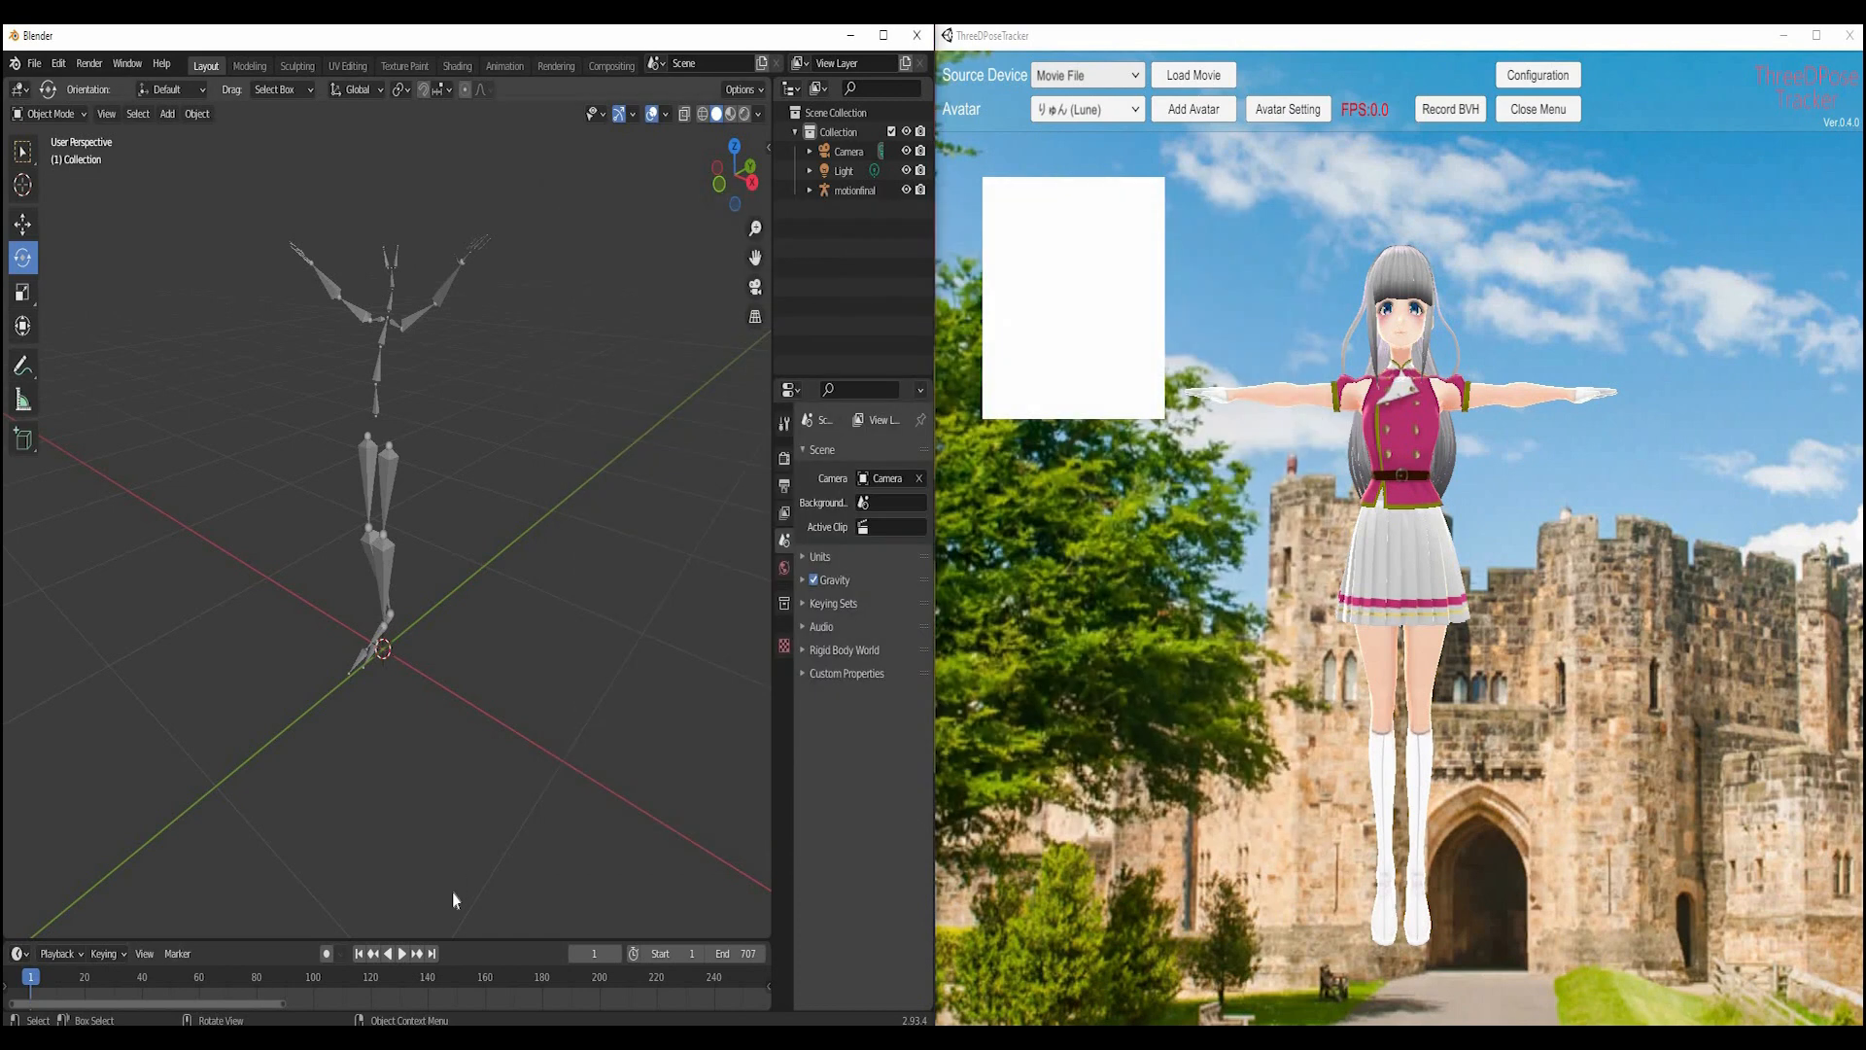
- Play the motionfinal armature's animation in Blender and stop it at frame 591
left_click(394, 953)
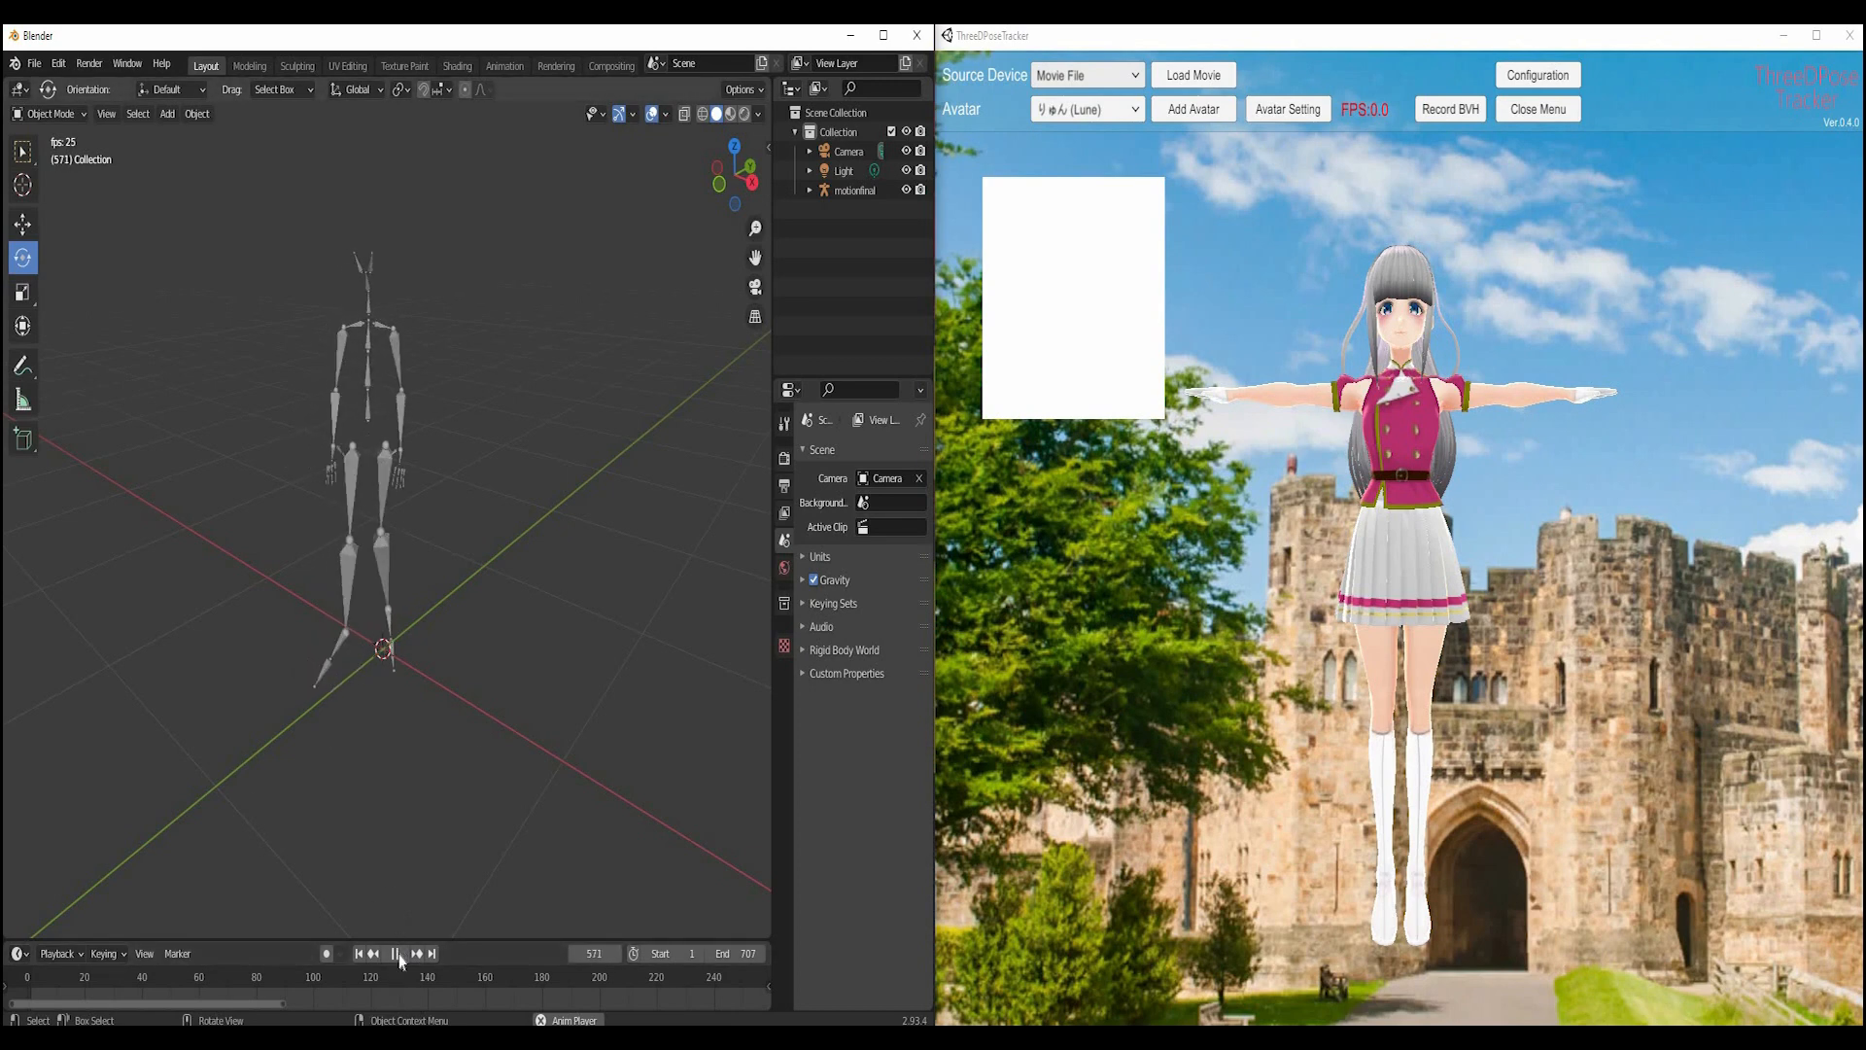
key("space")
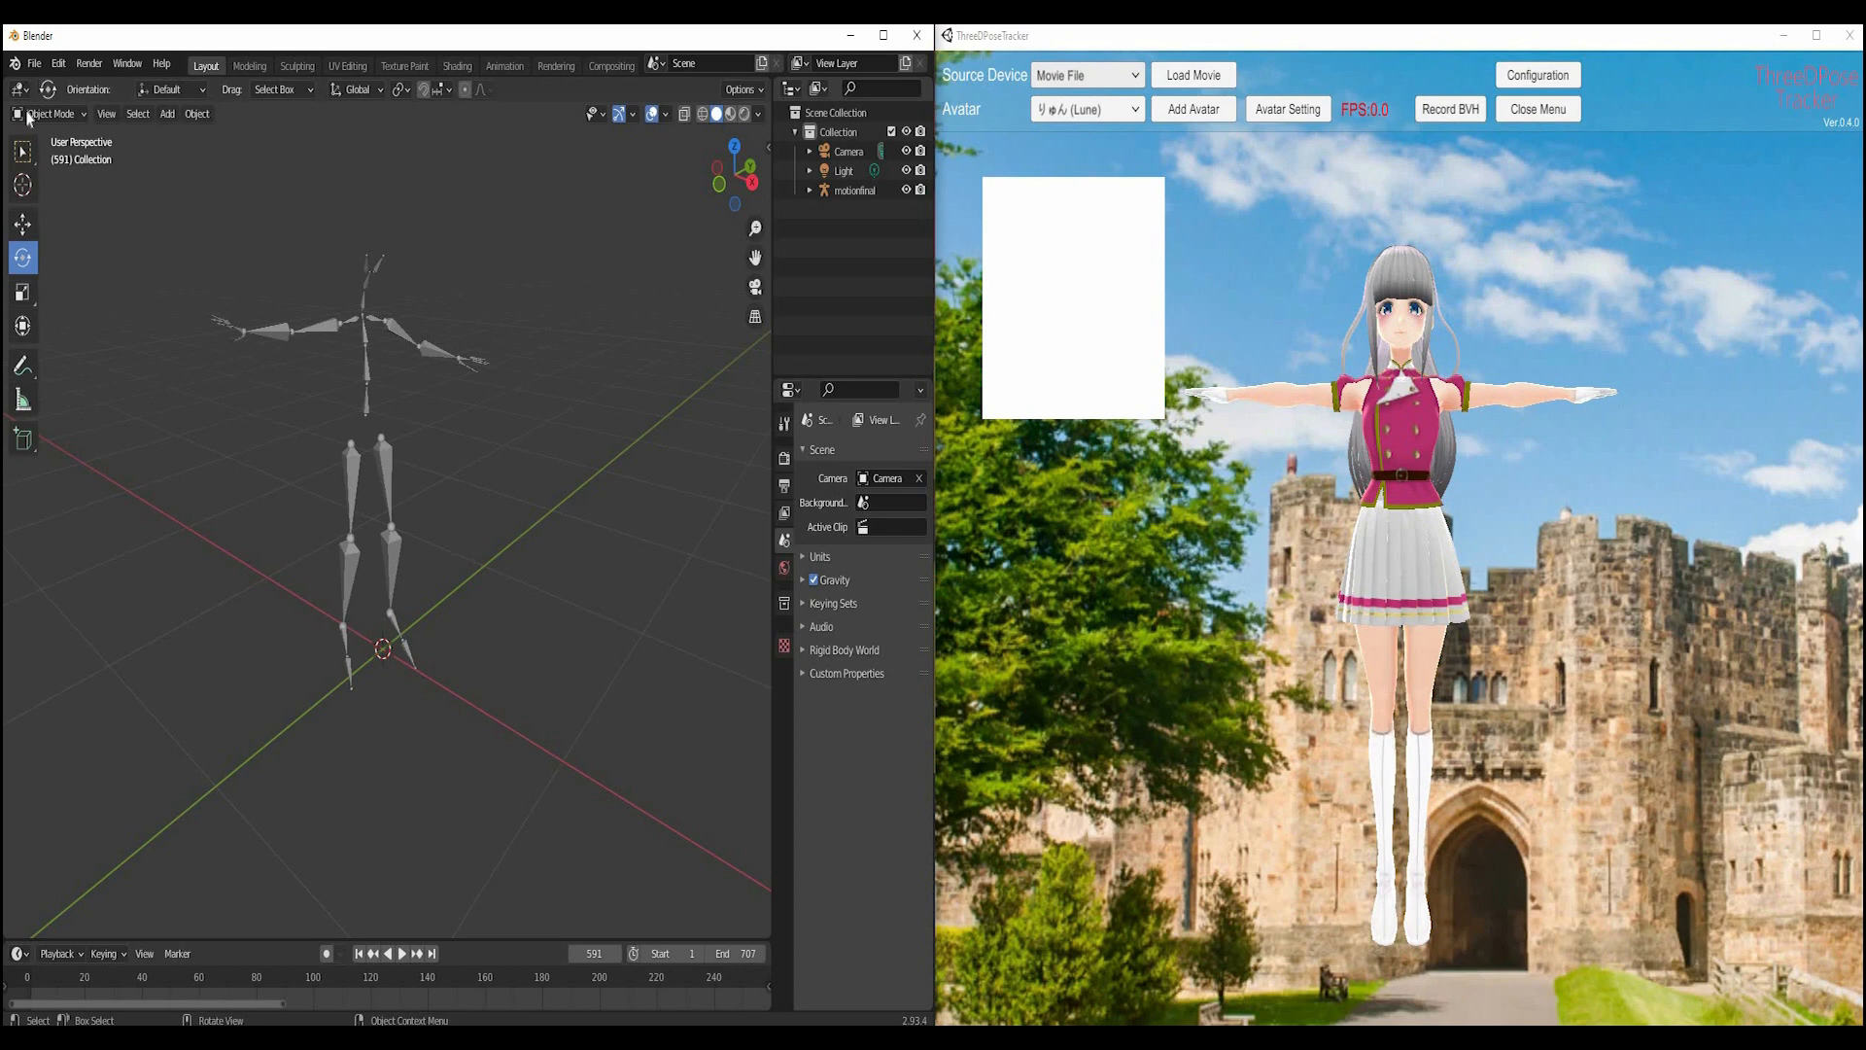
- Check the FBX export options for the armature in Blender and close them without exporting
left_click(34, 64)
mouse_move(119, 328)
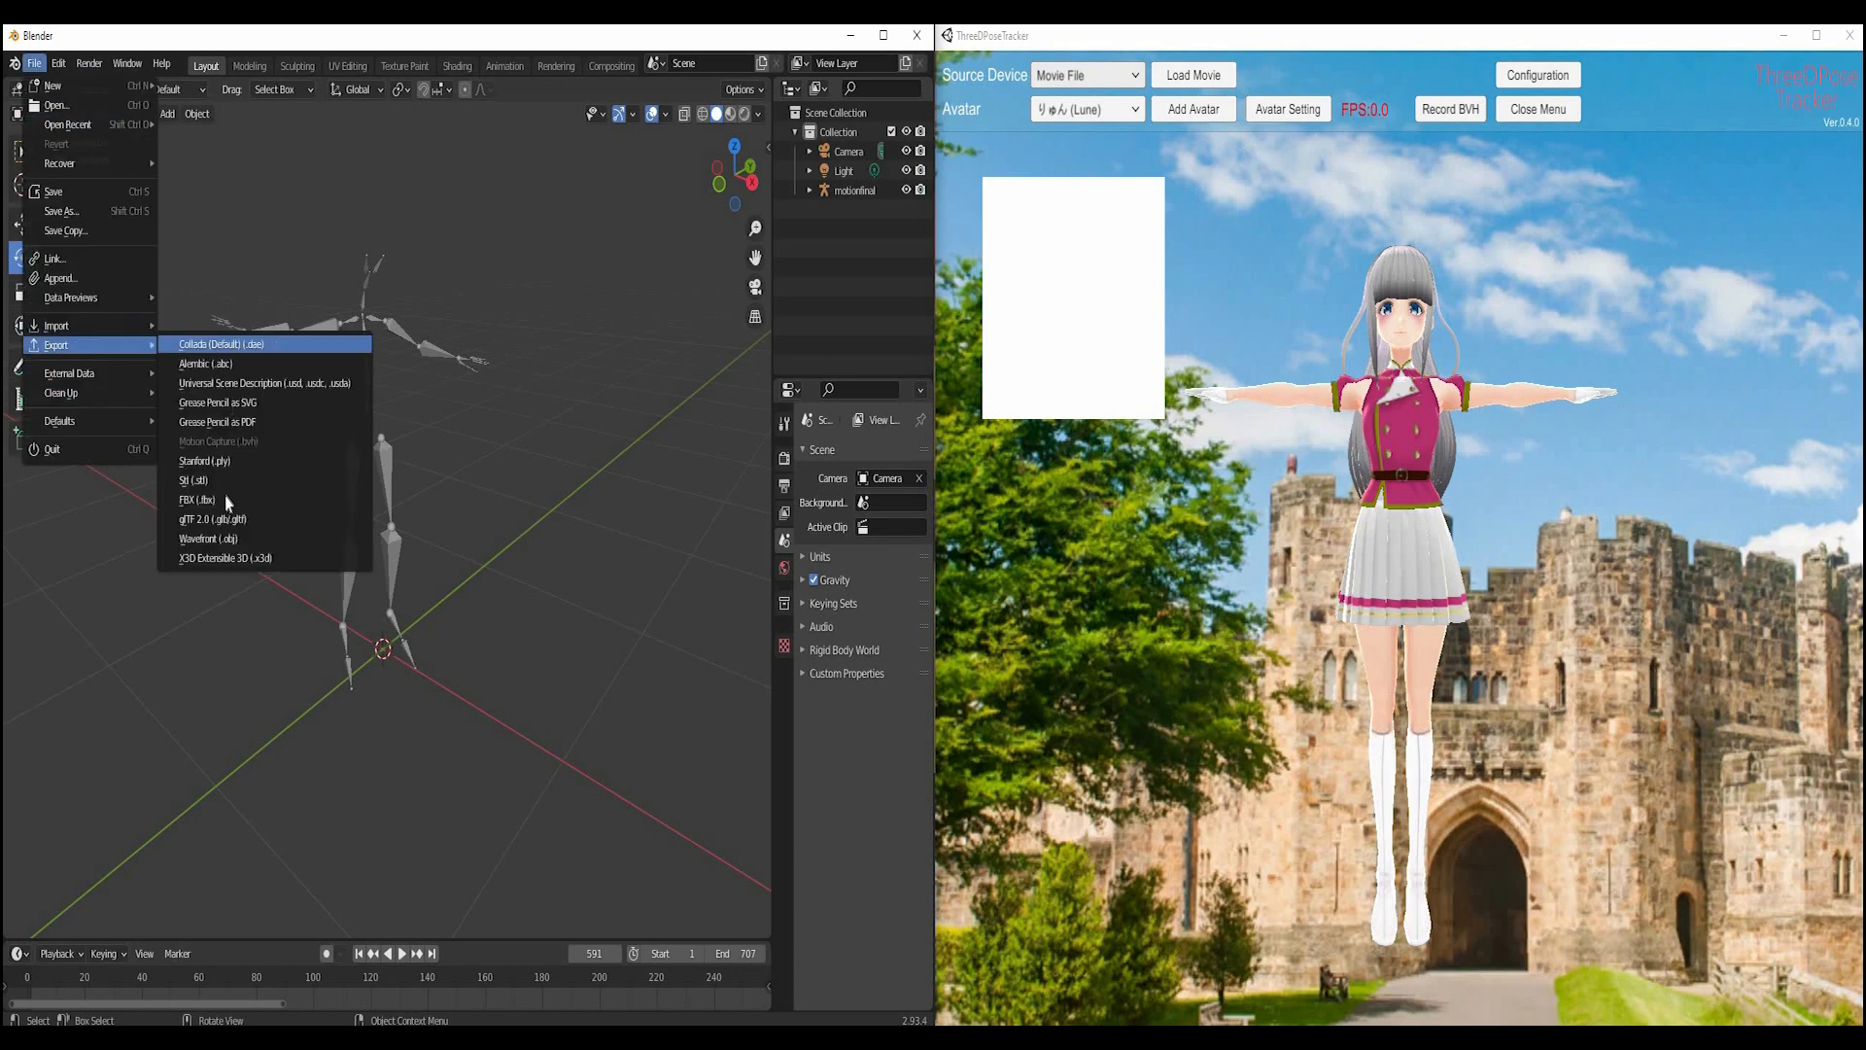
left_click(225, 501)
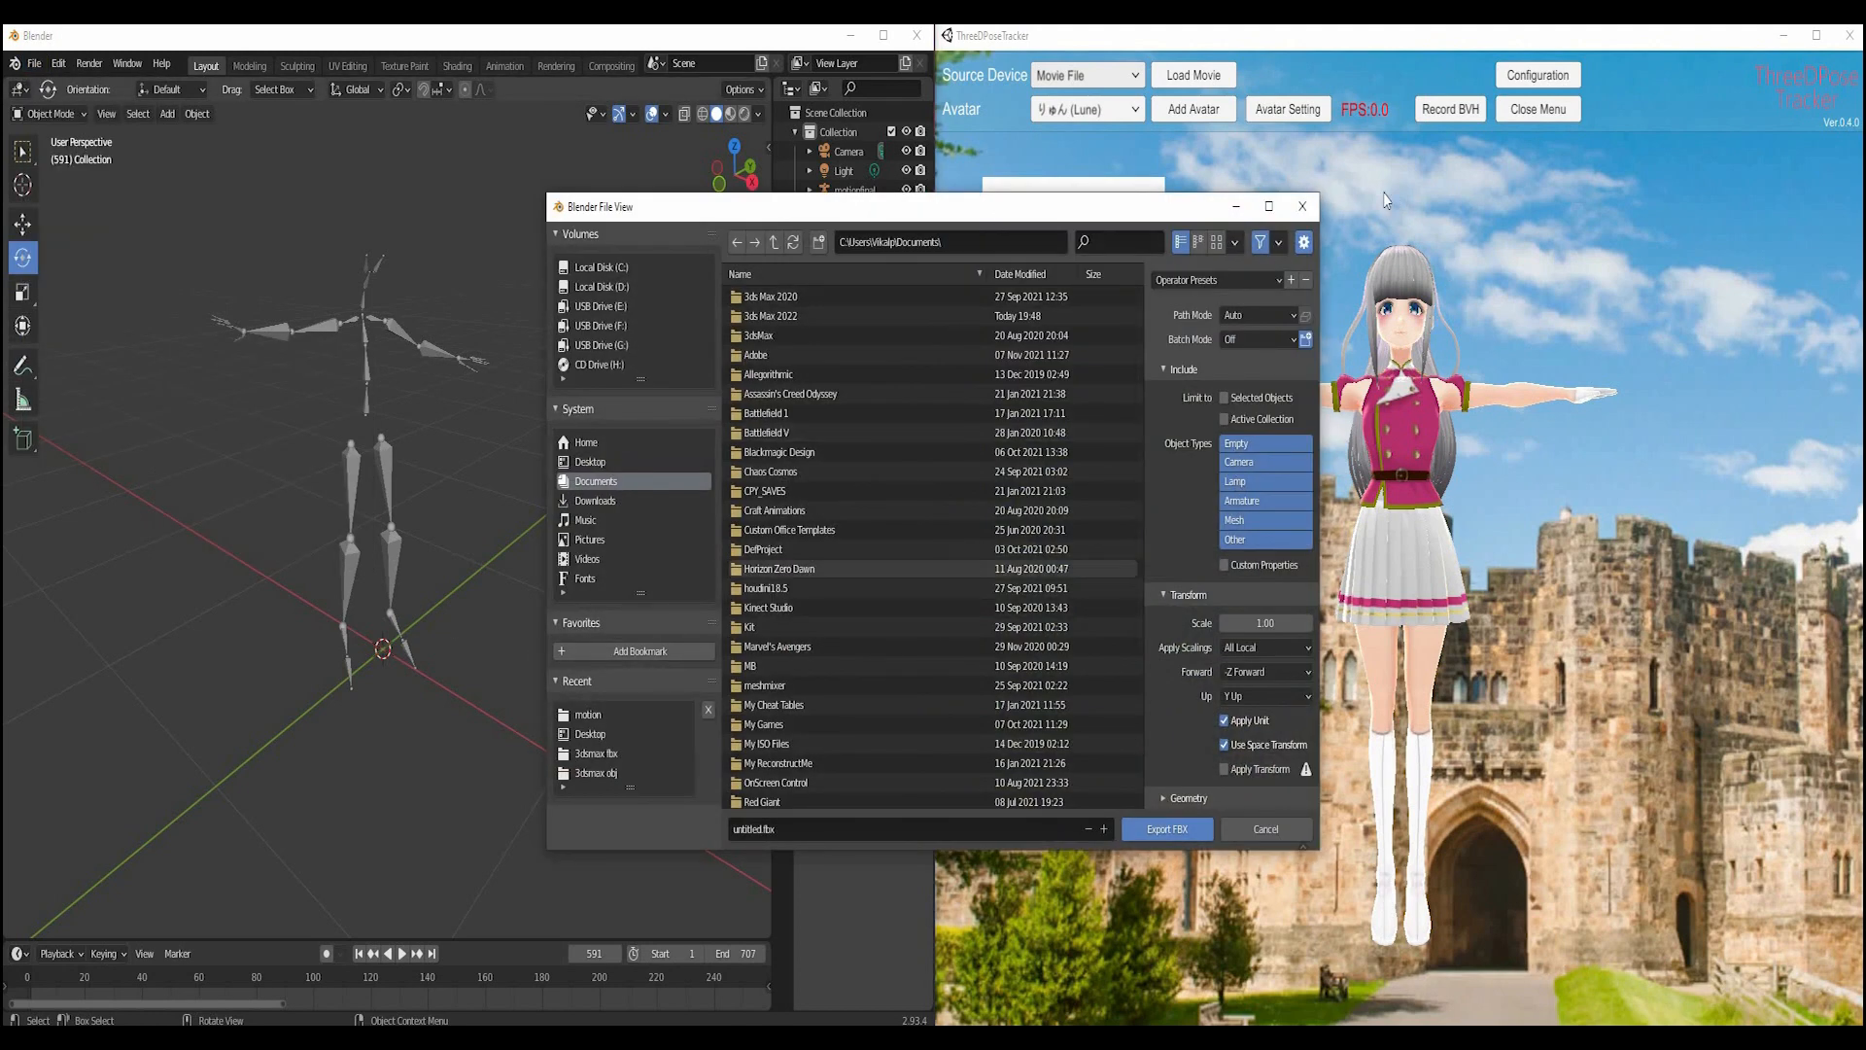
left_click(1303, 206)
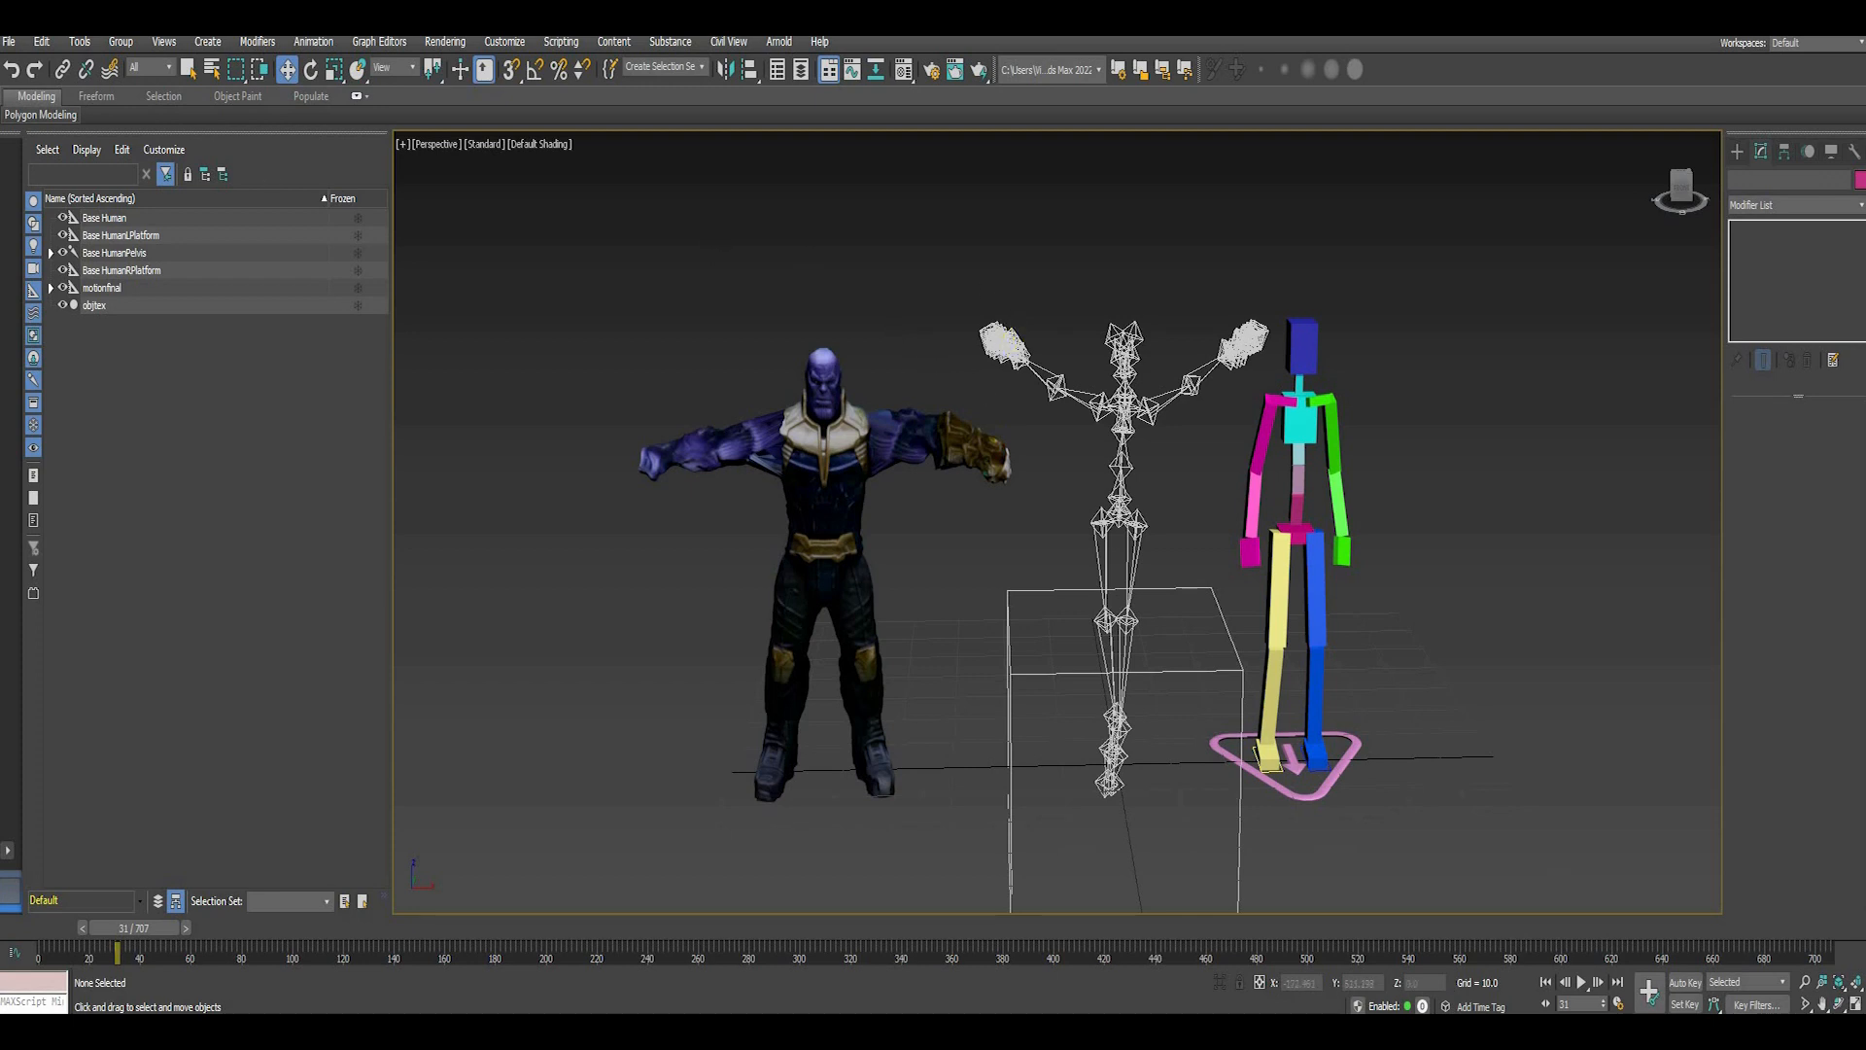
left_click(7, 42)
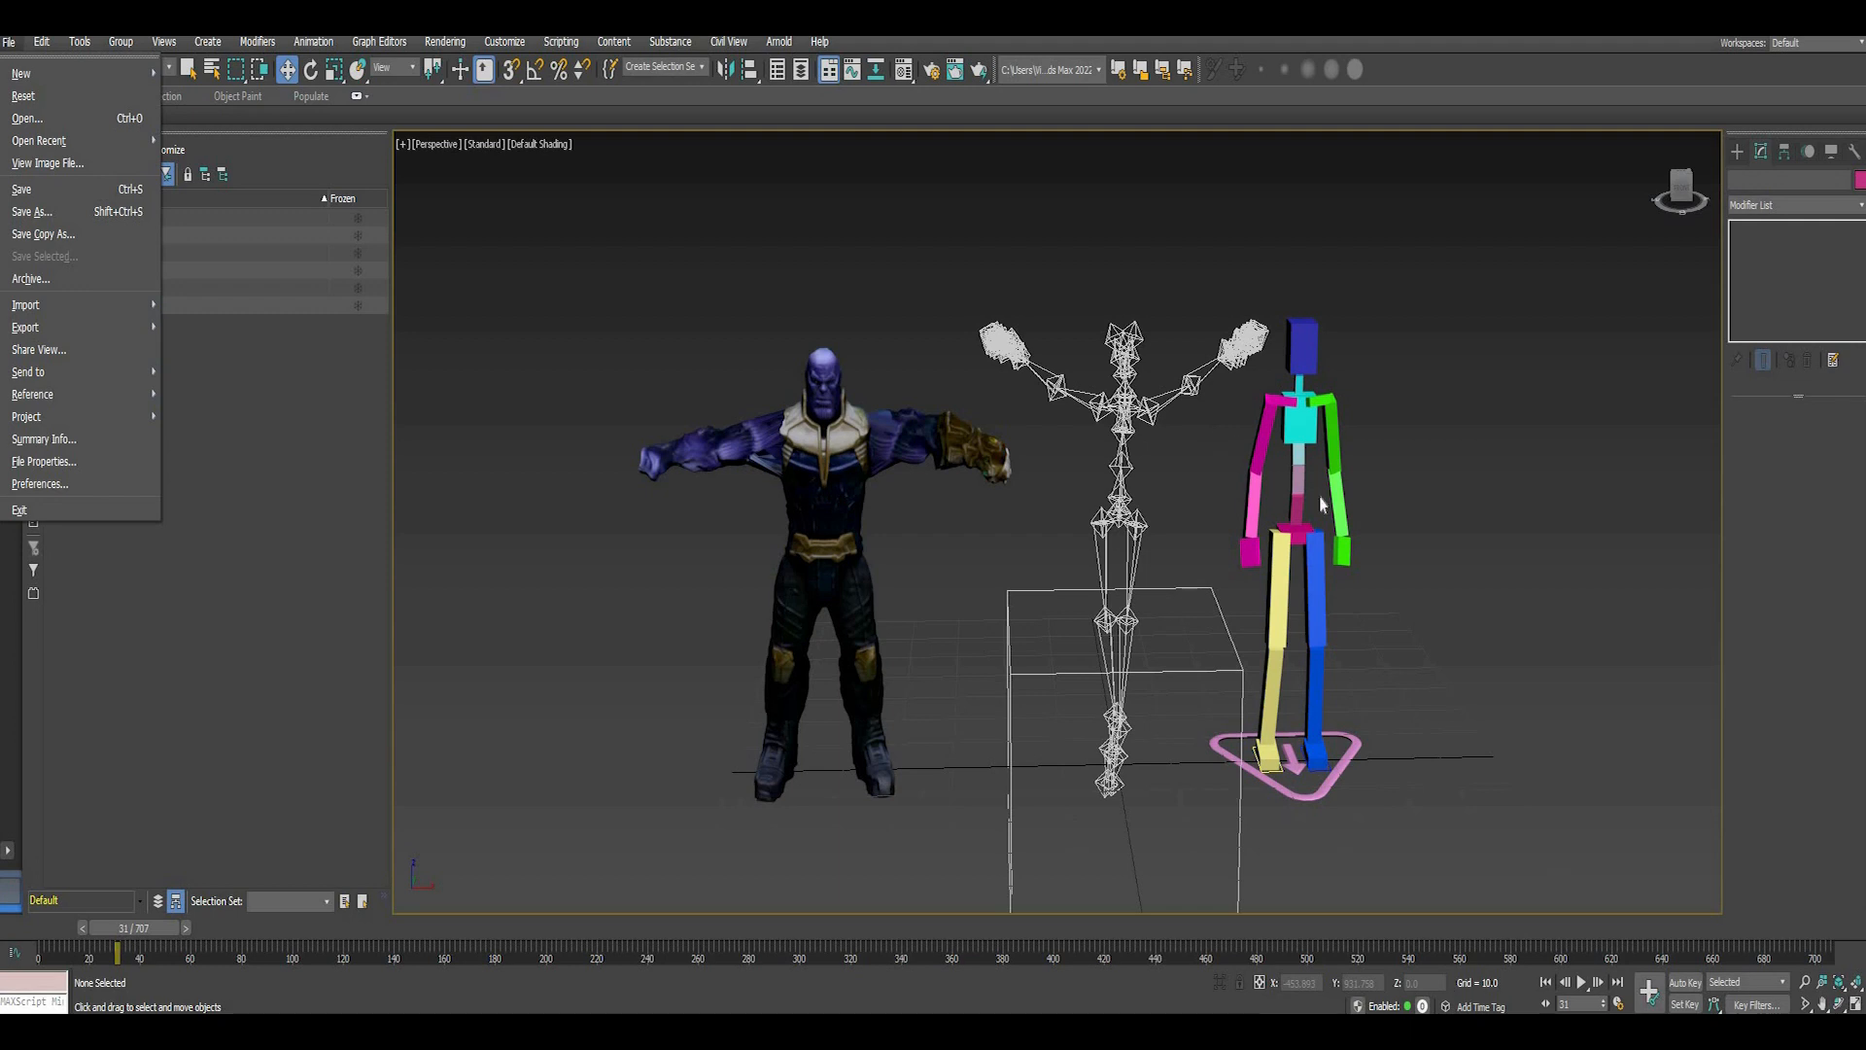
left_click(1304, 522)
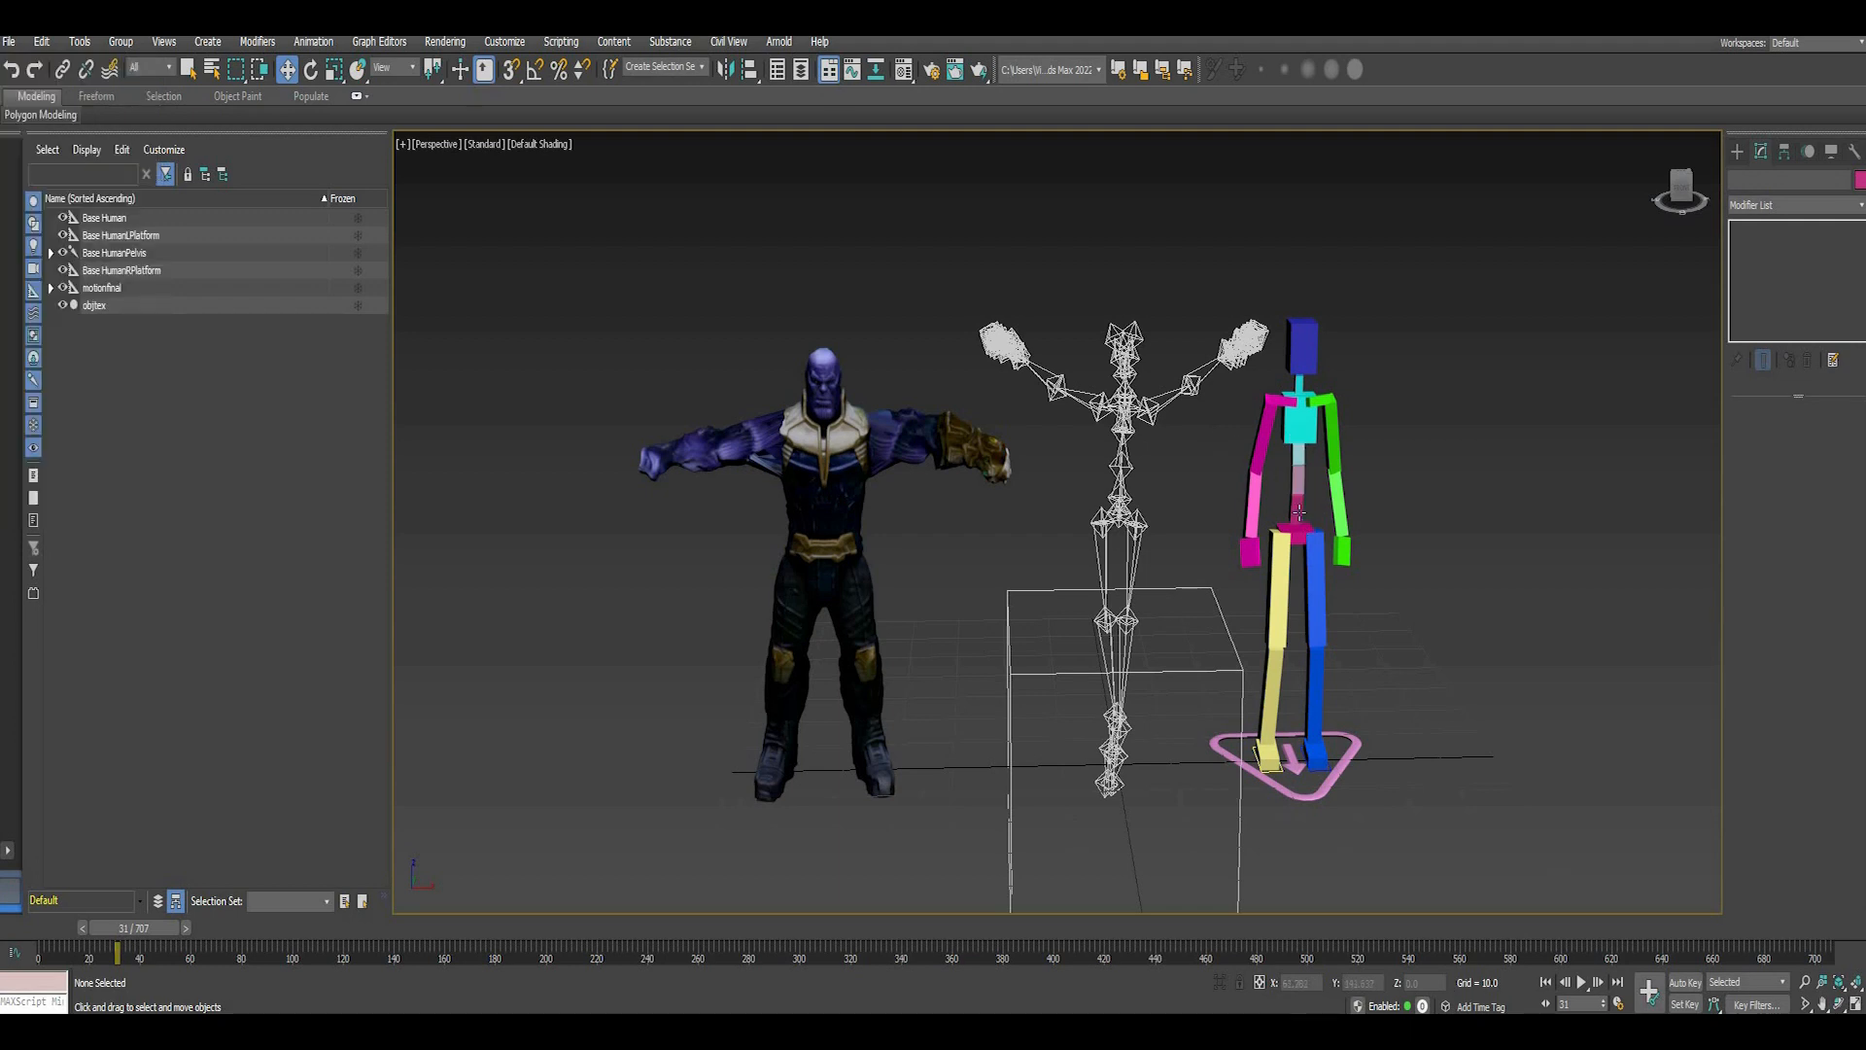
- Set the CAT rig's spine to 1 bone and convert its spine control to Keyframed
left_click(1298, 506)
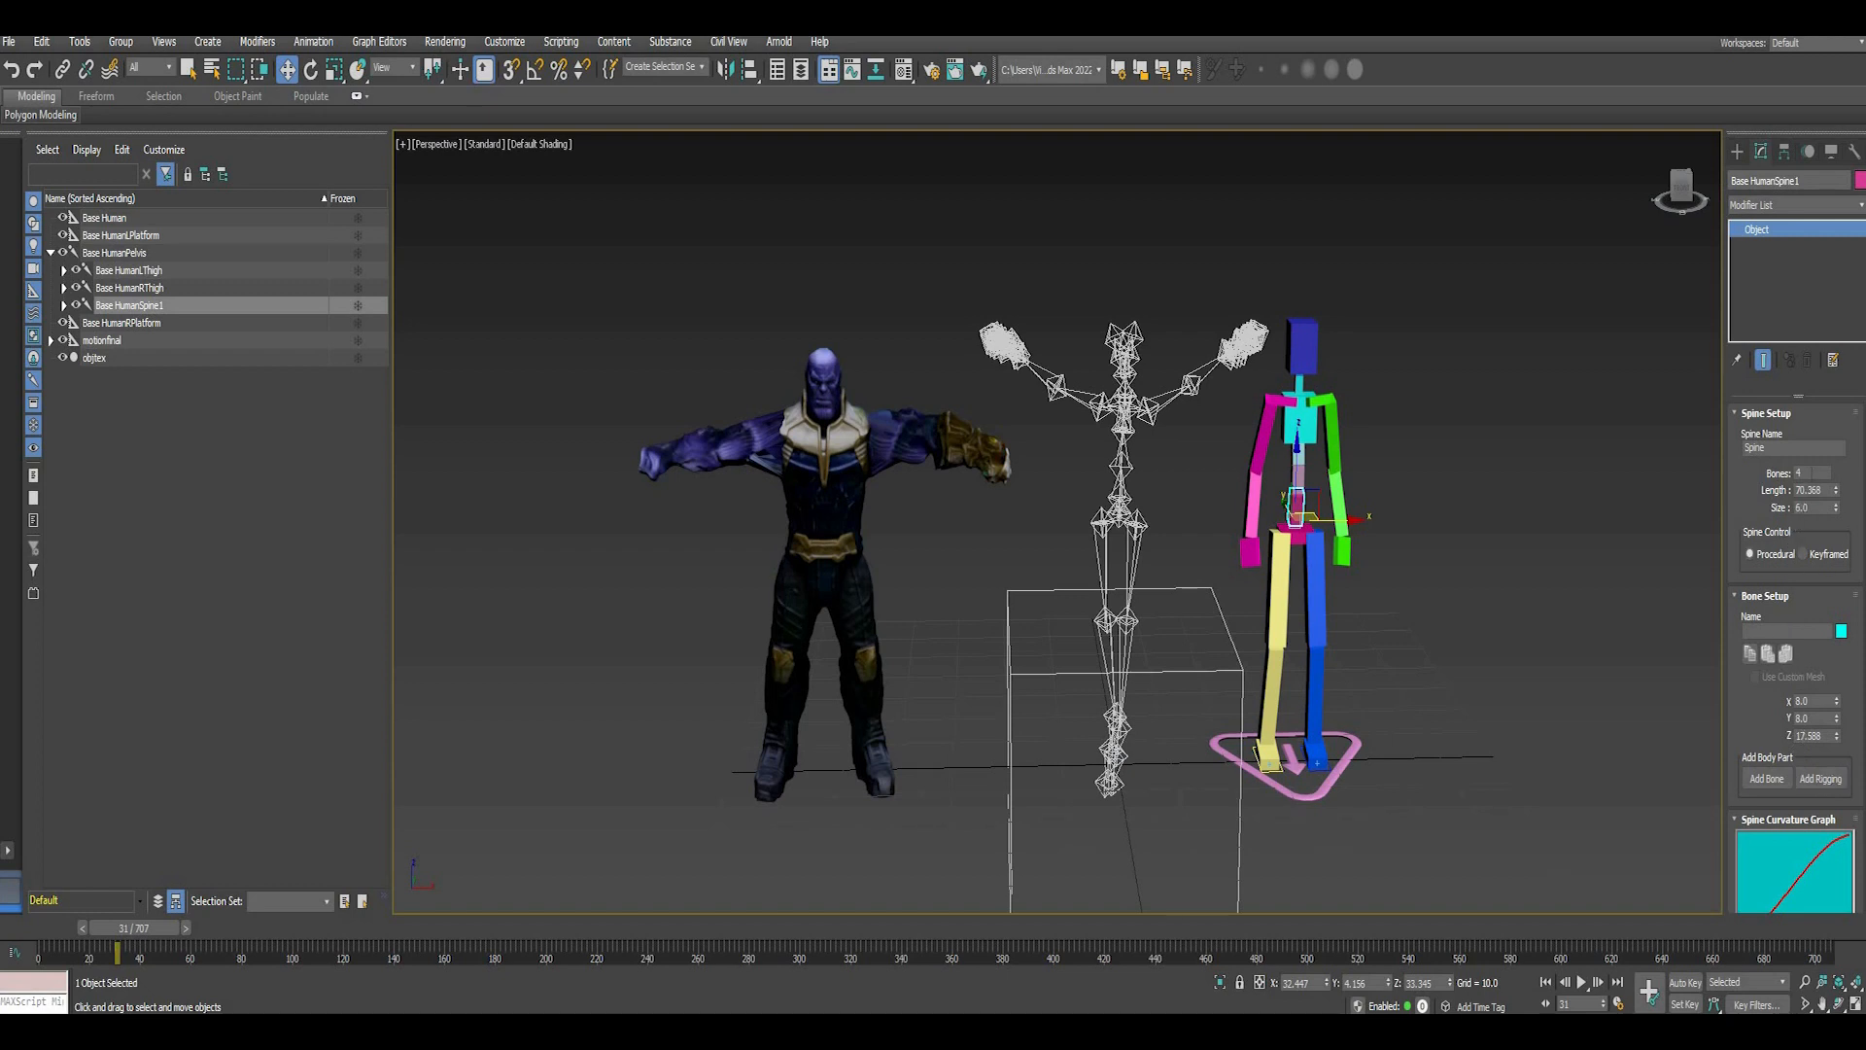
left_click(1762, 468)
double_click(1814, 508)
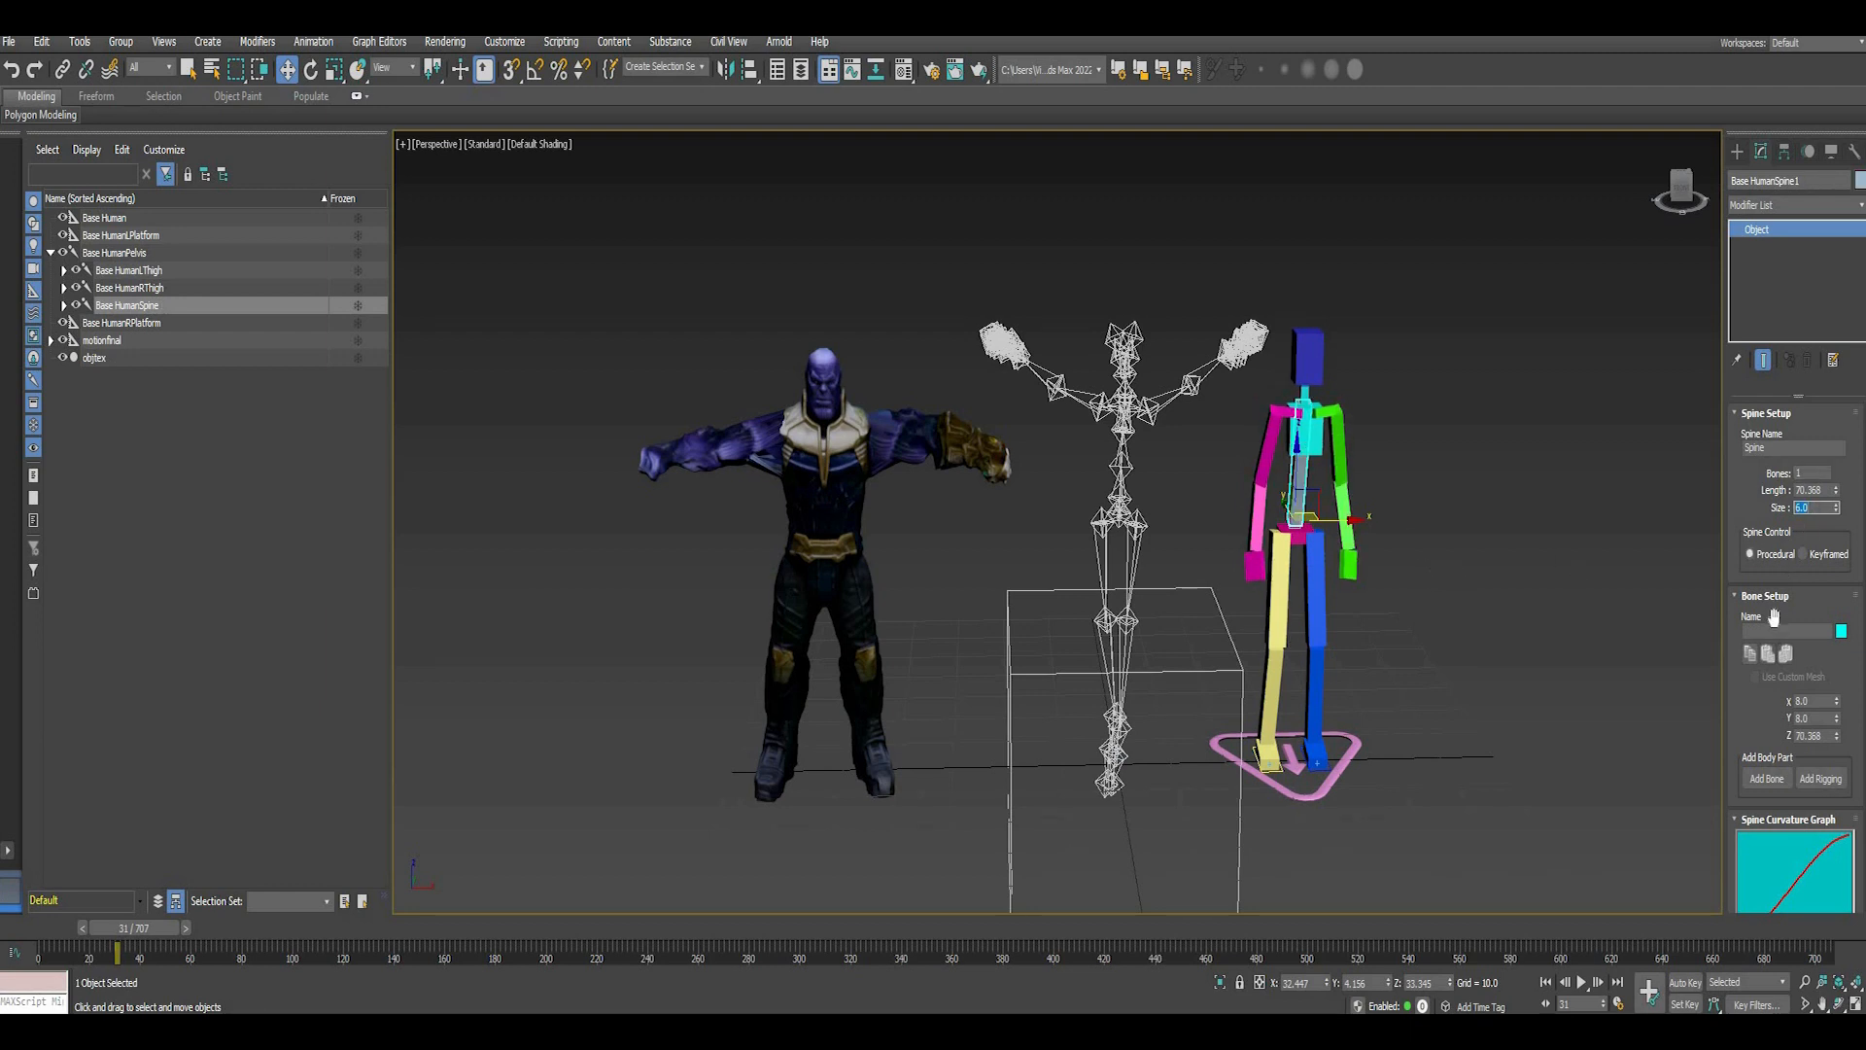
left_click(1804, 558)
left_click(942, 577)
- Reduce the CAT rig's neck to 1 bone and convert its control to Keyframed
left_click(1304, 393)
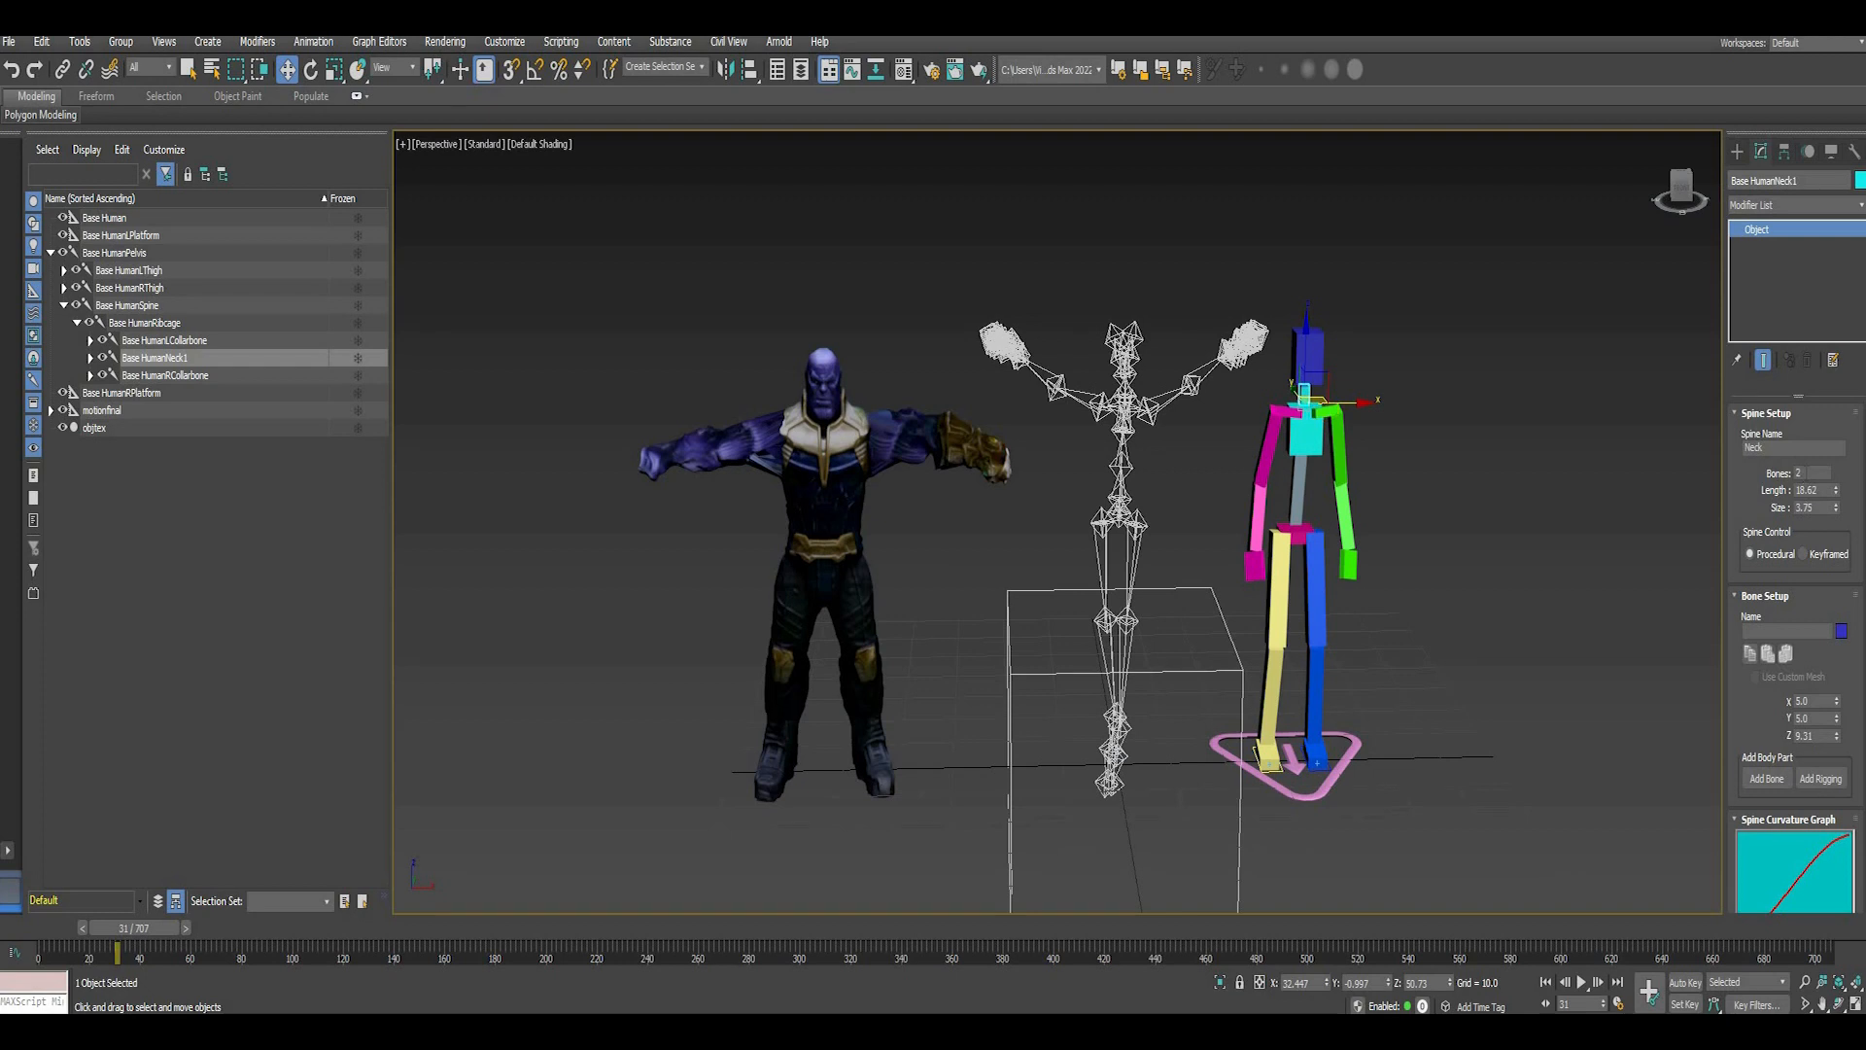
left_click(1785, 472)
type("1")
left_click(1803, 555)
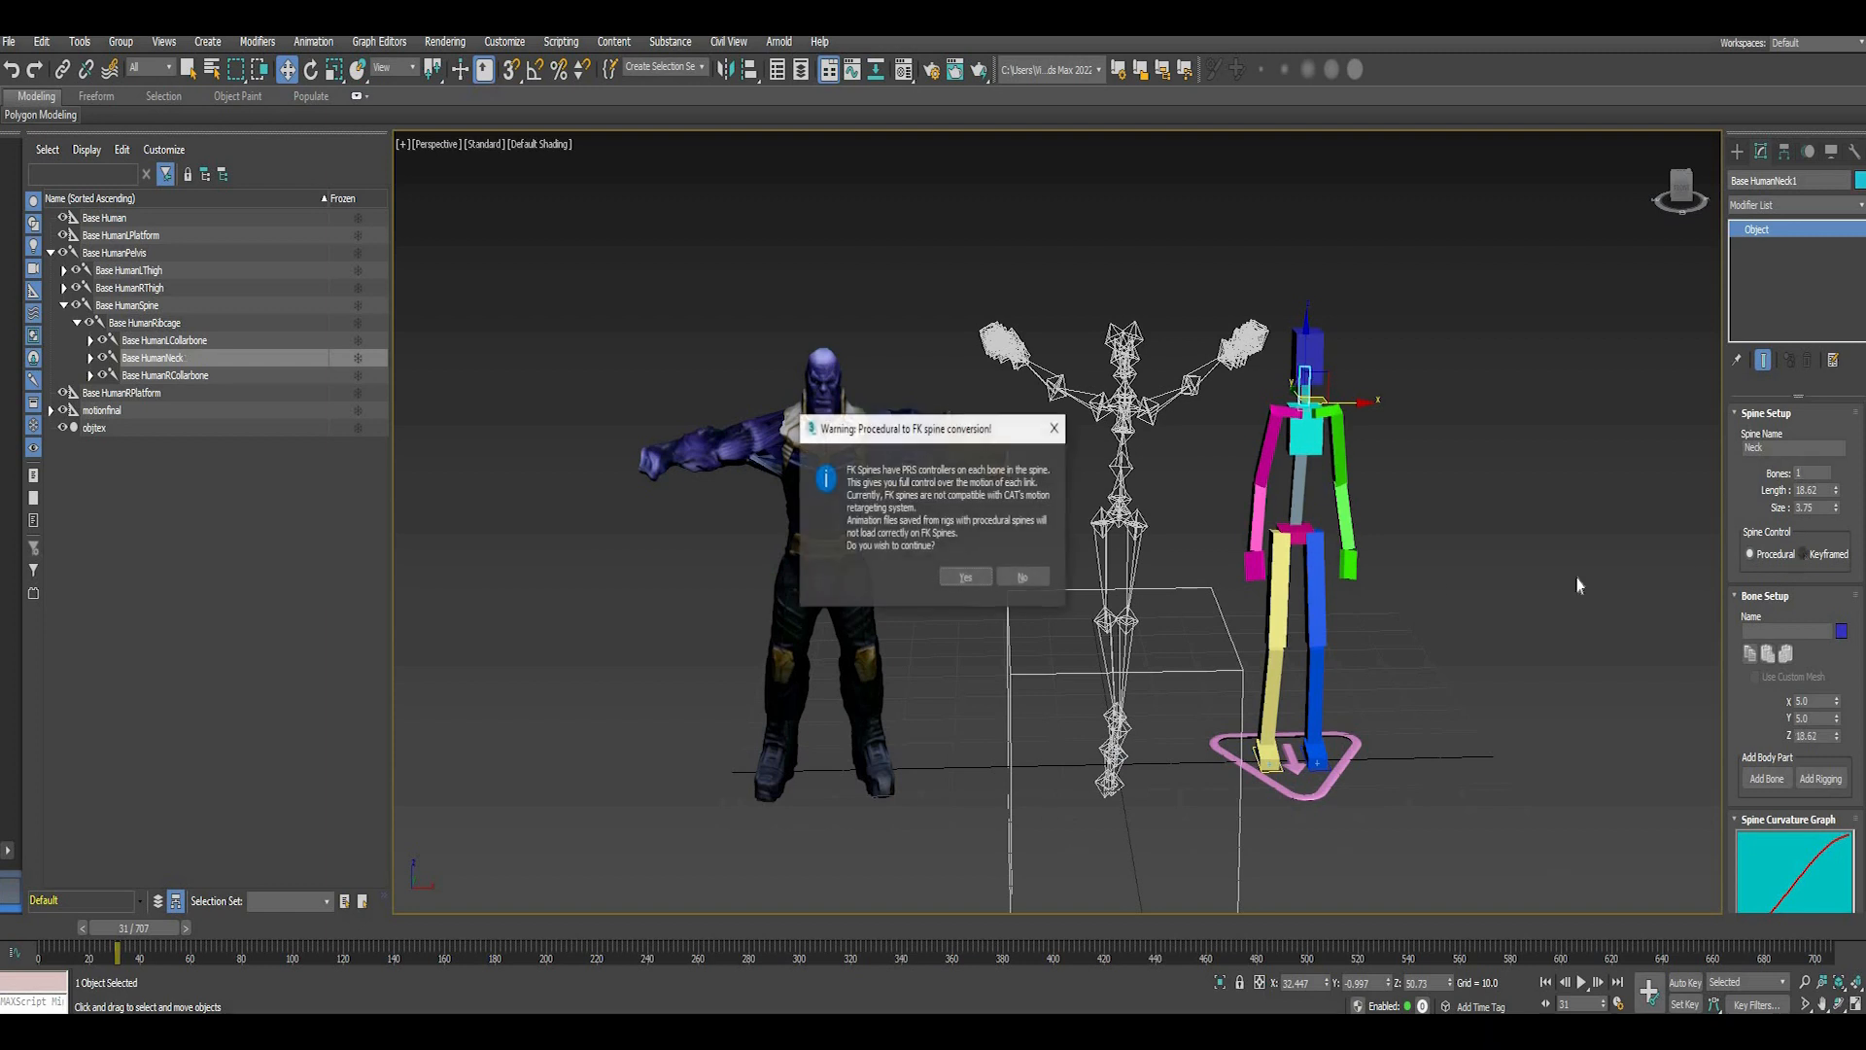
left_click(965, 578)
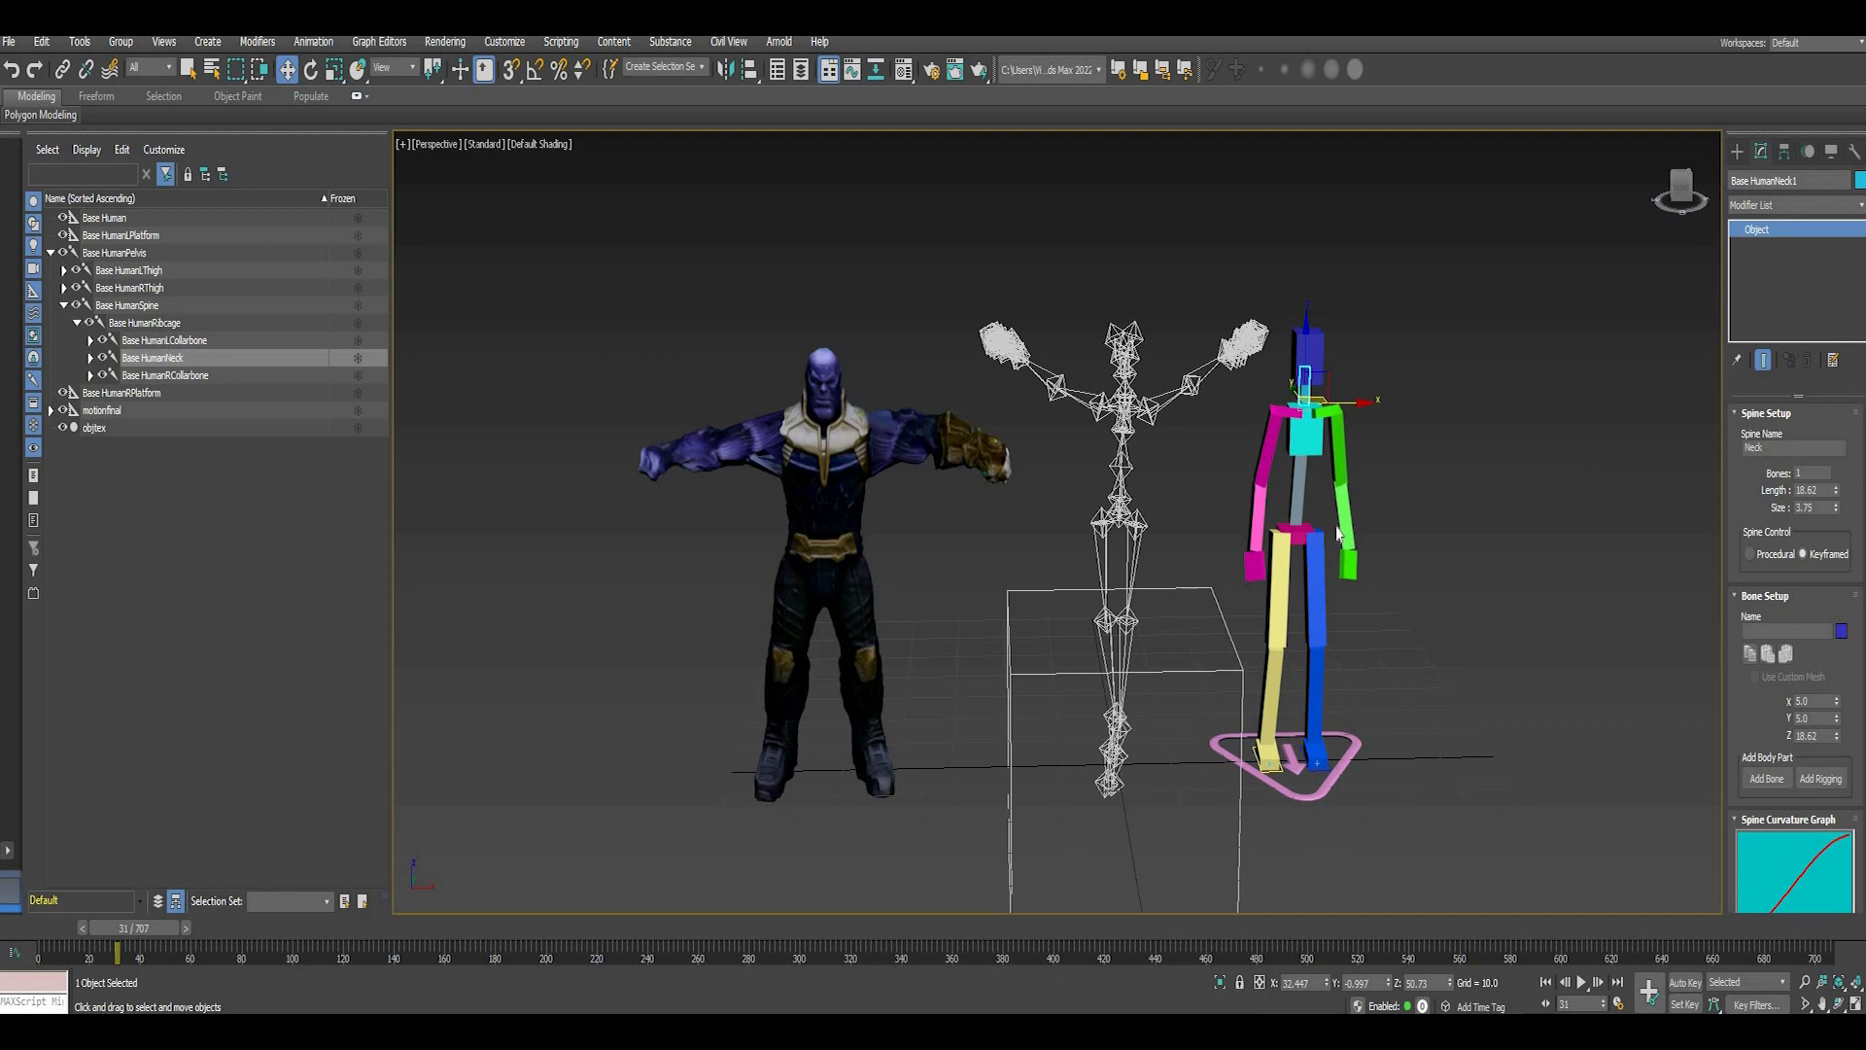
- Select the CAT rig's pelvis and open the CAT Capture Animation tool
left_click(1300, 540)
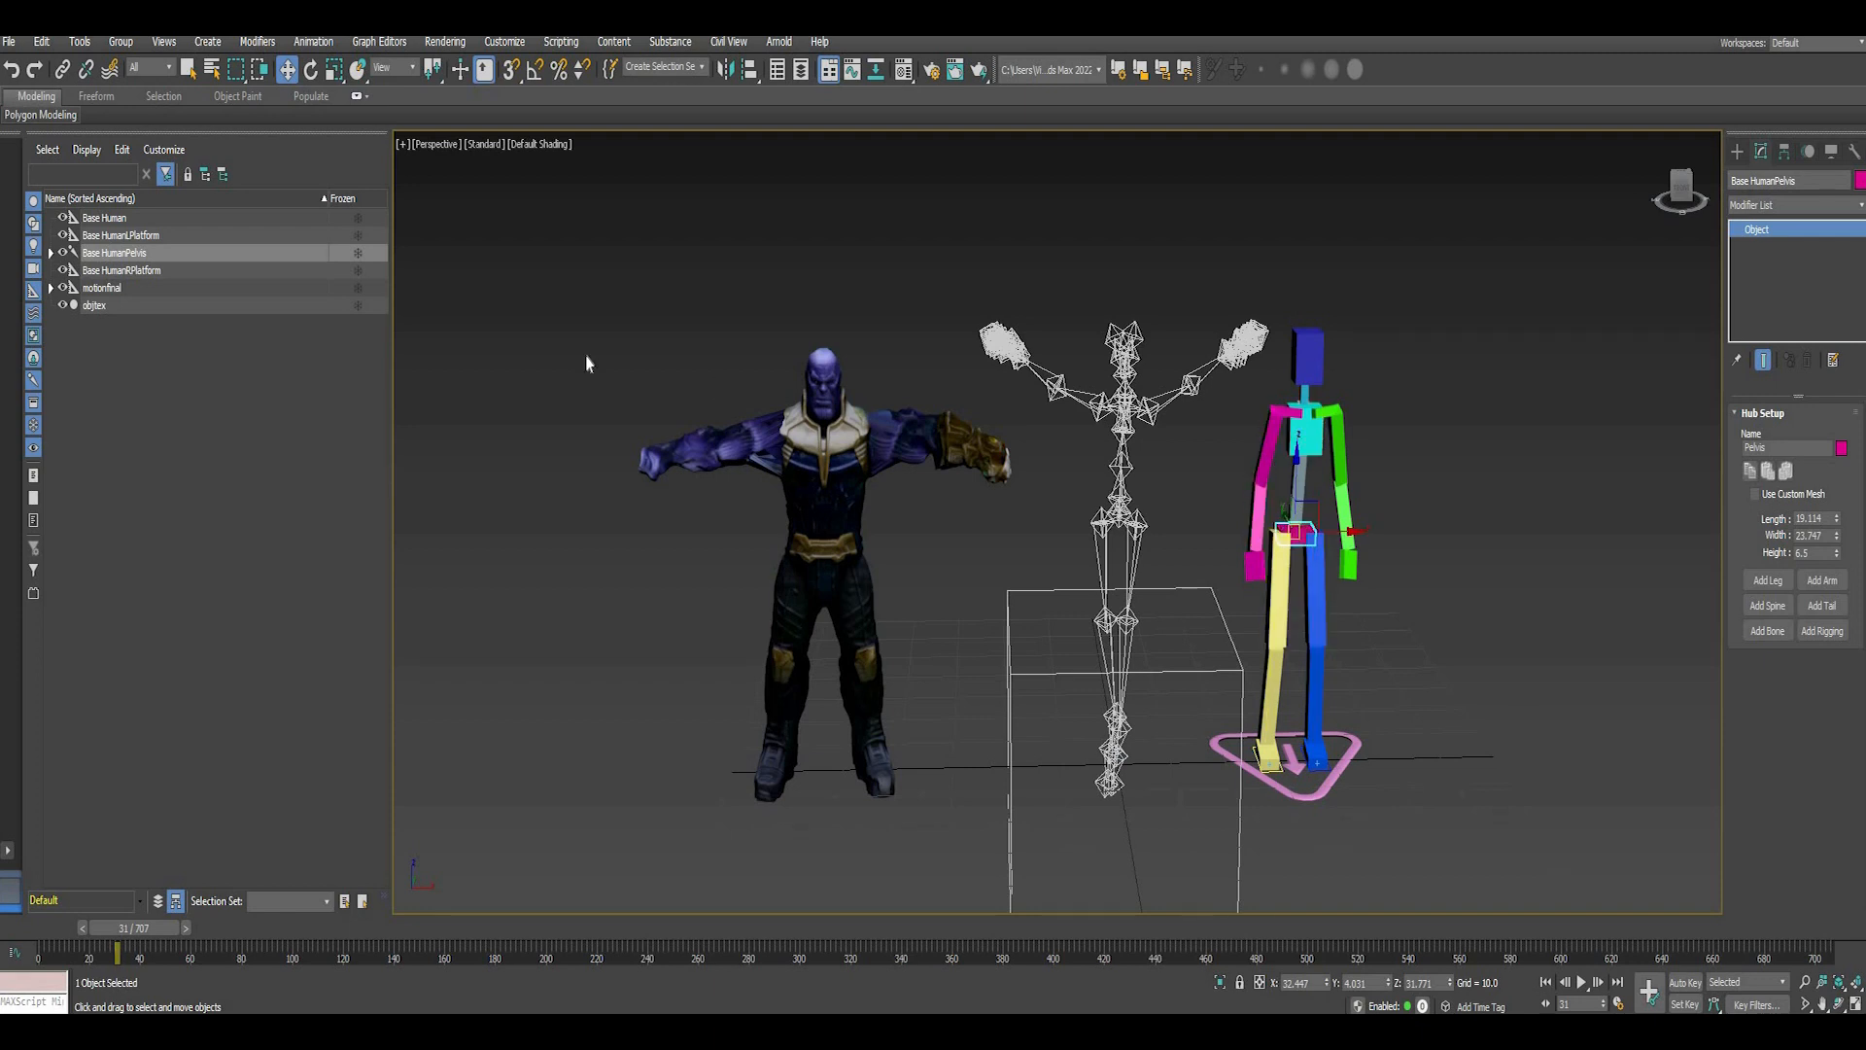
left_click(315, 43)
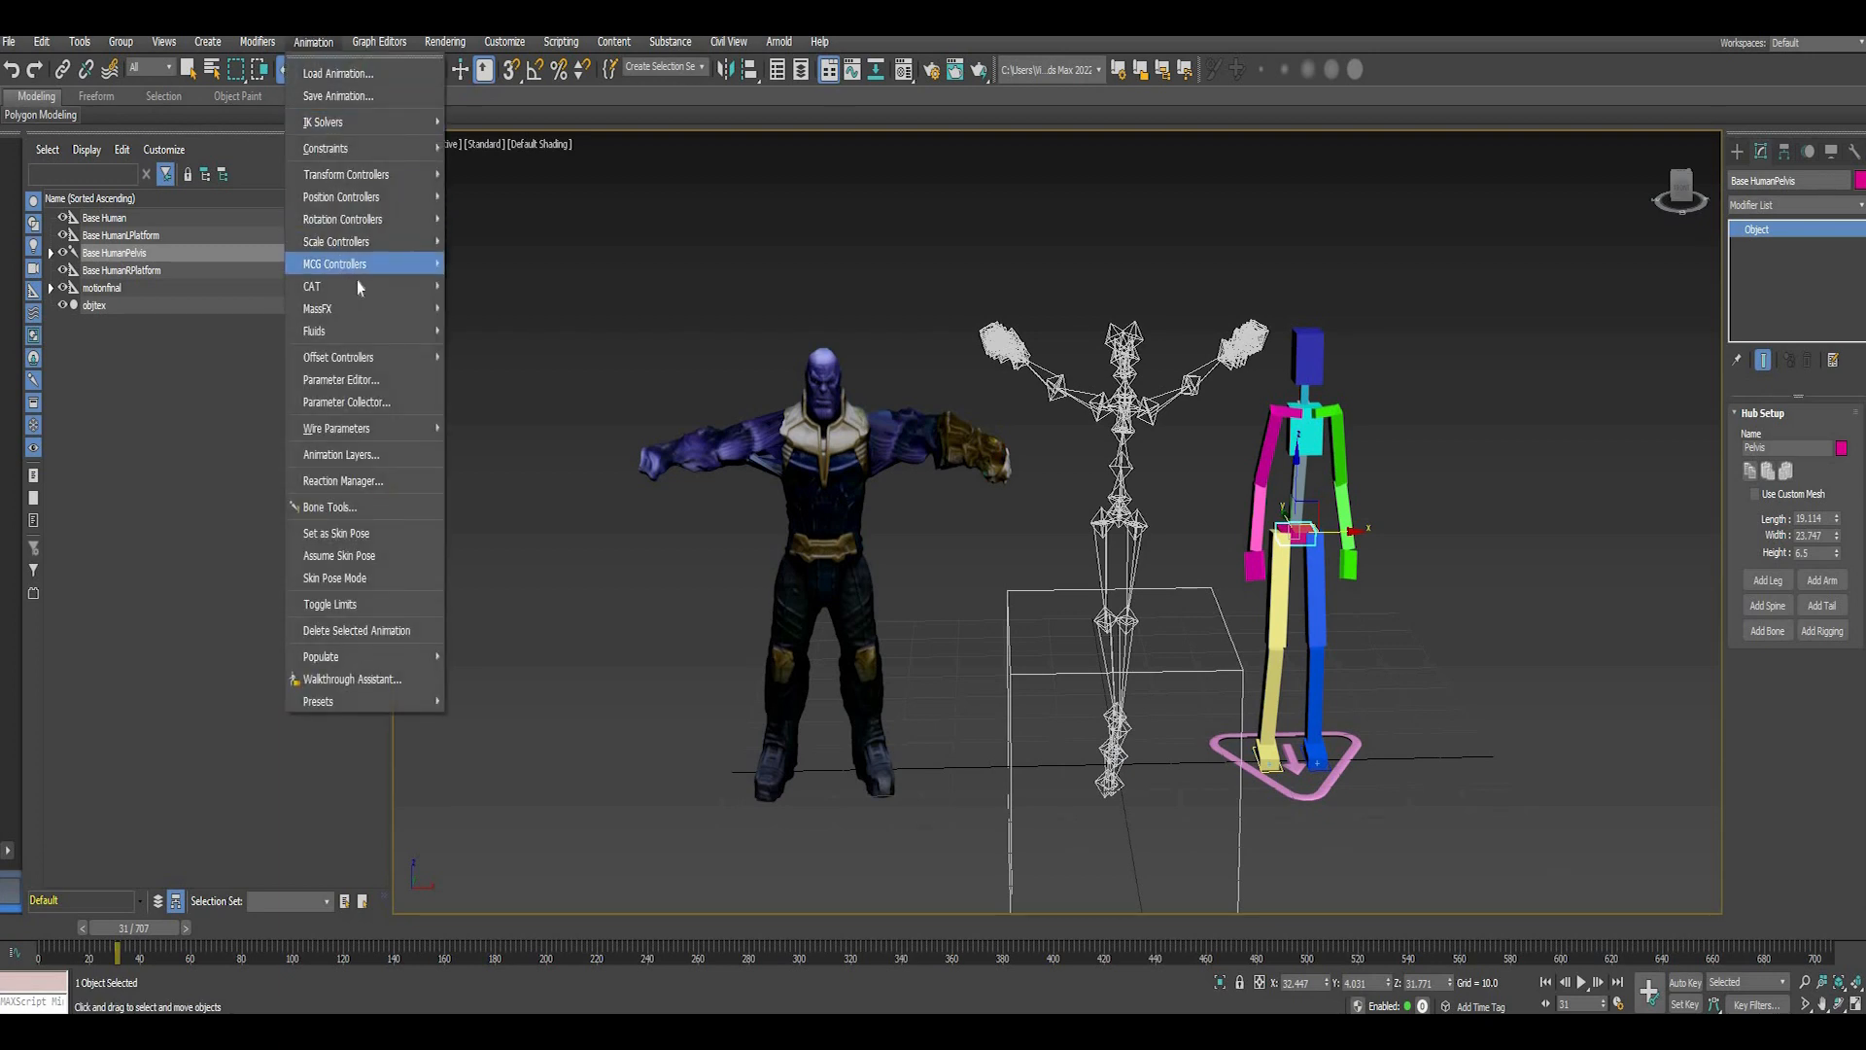
mouse_move(358, 286)
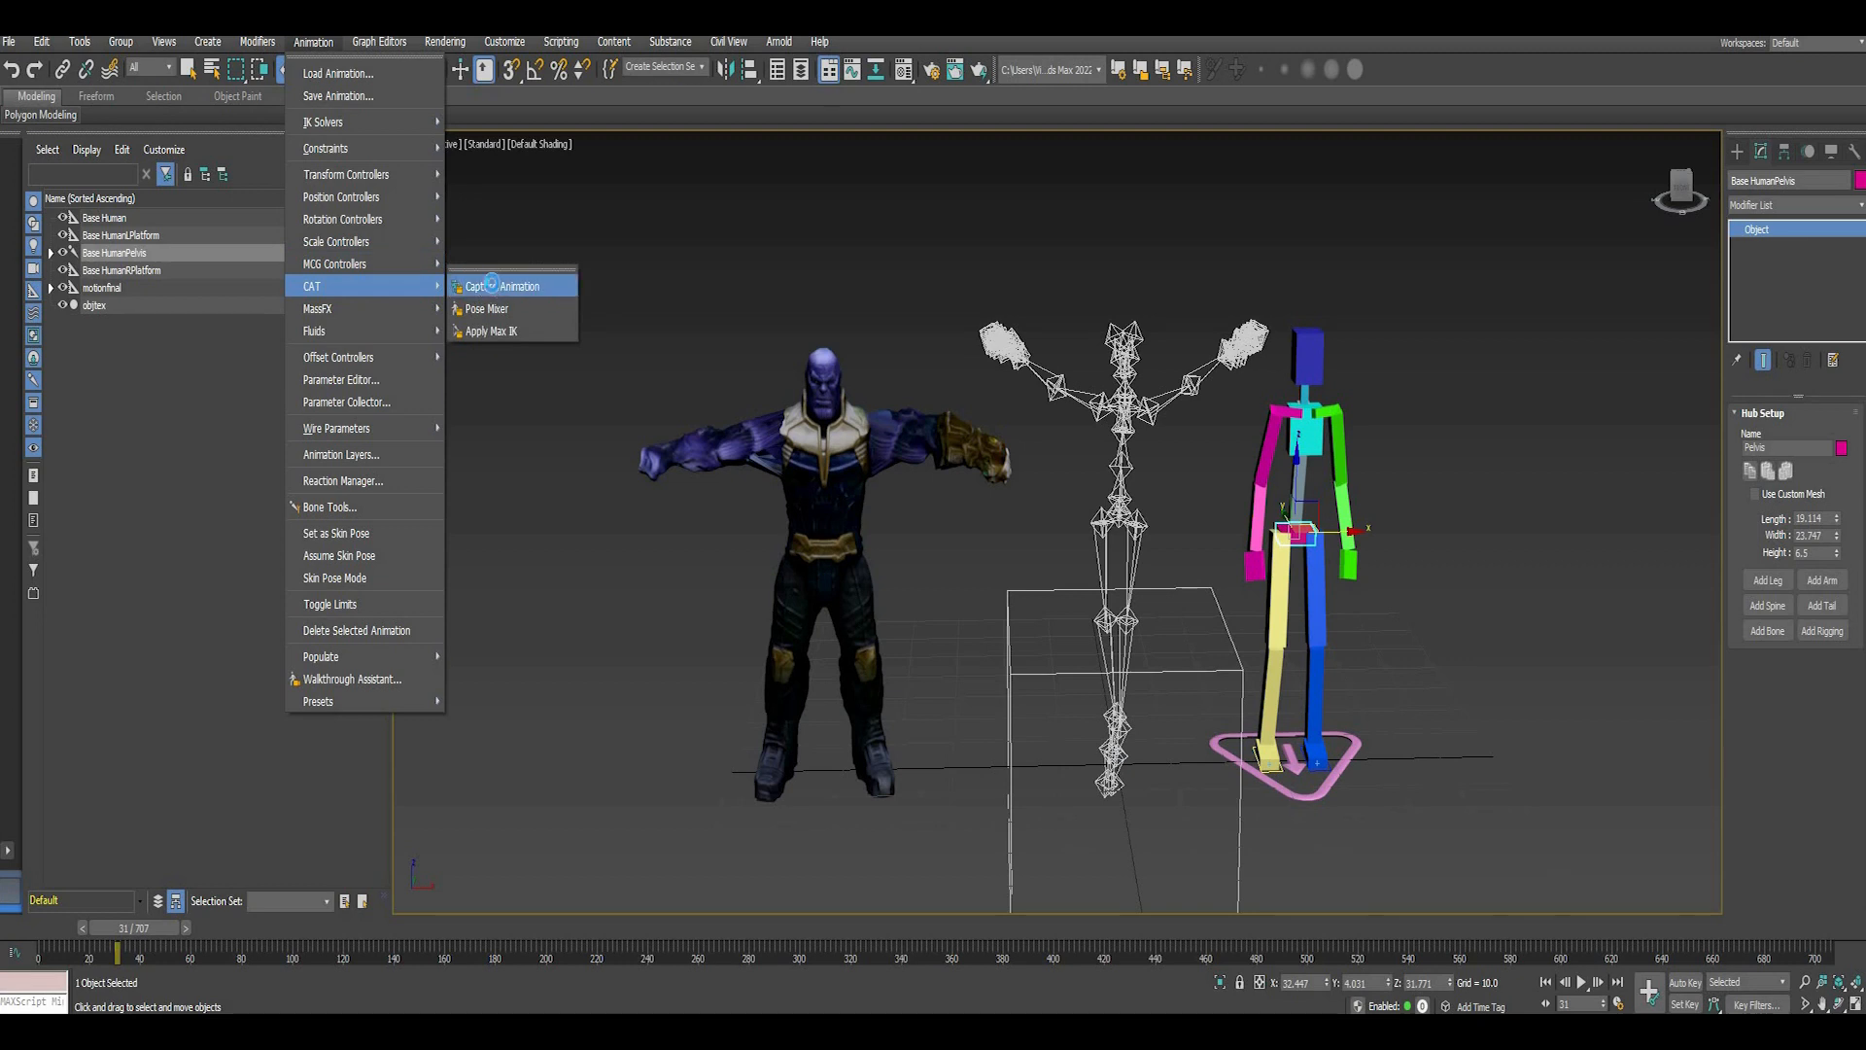
left_click(497, 287)
- Assign motionfinal as the capture source object and pick the Base Human triangle as the target rig
left_click(198, 168)
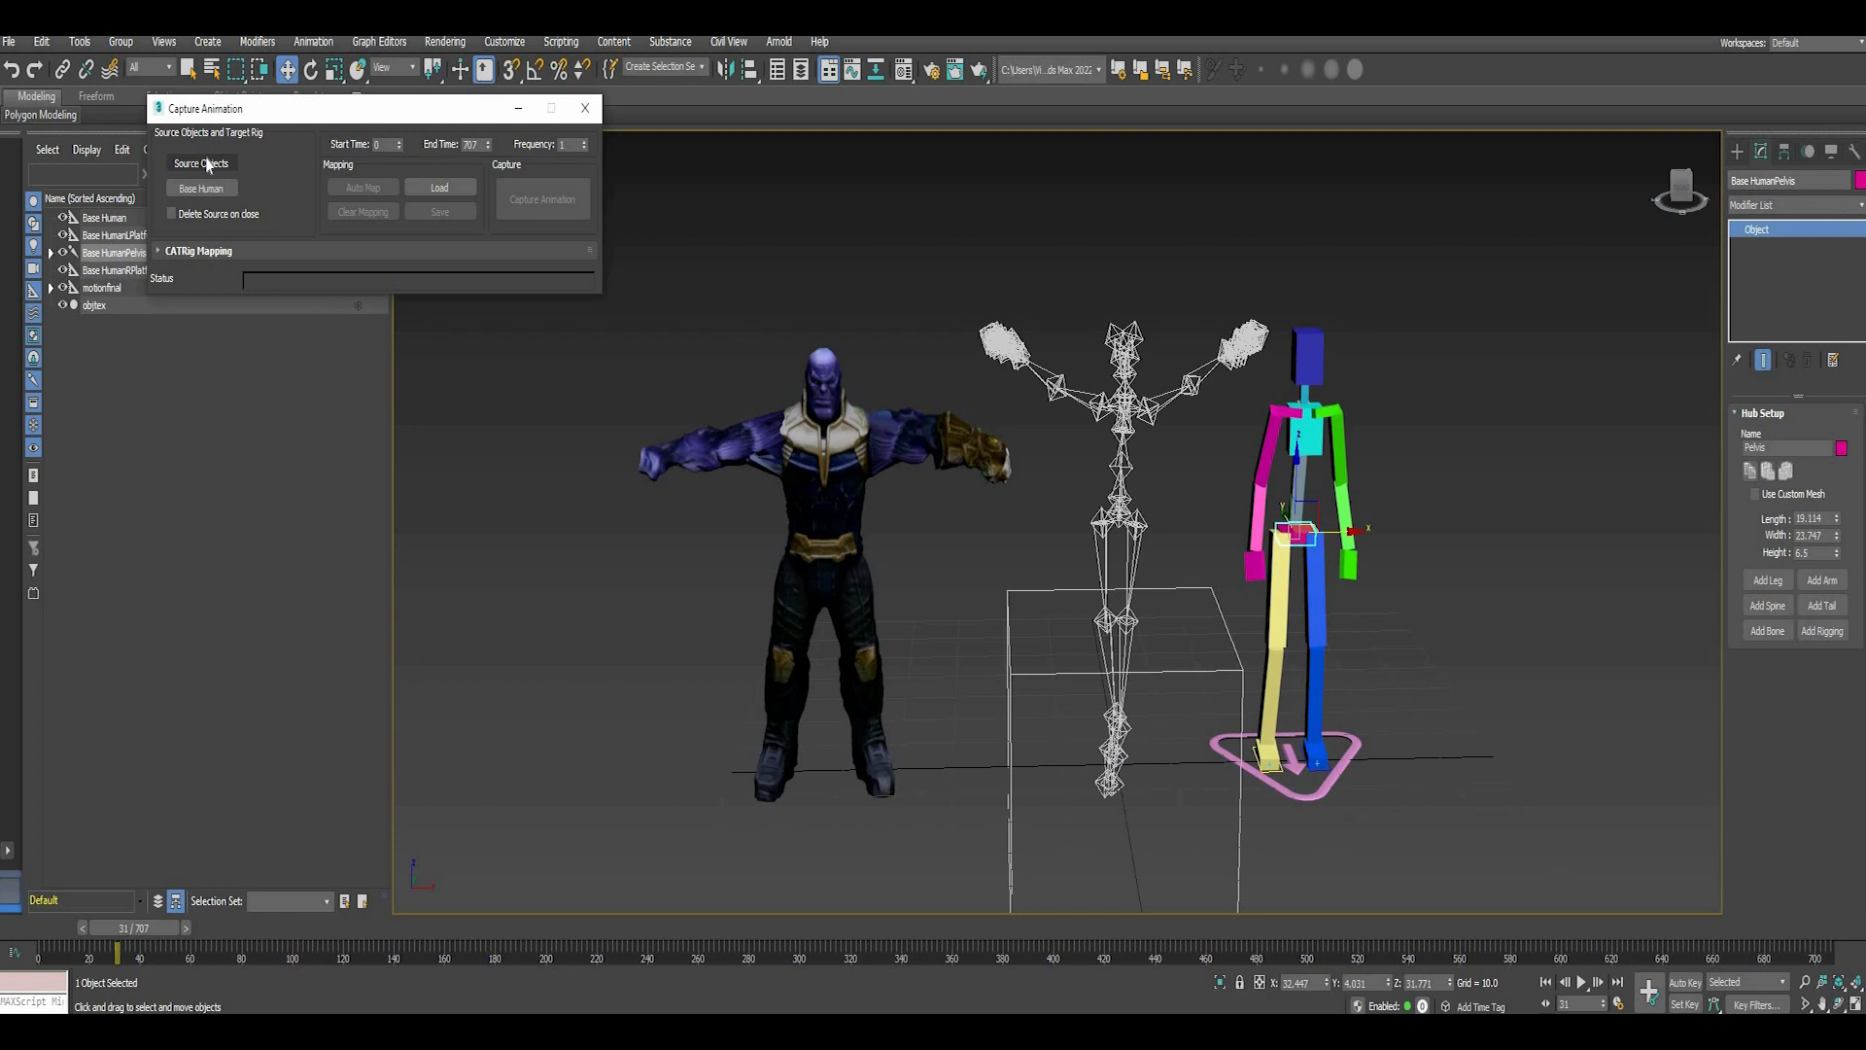
left_click(207, 166)
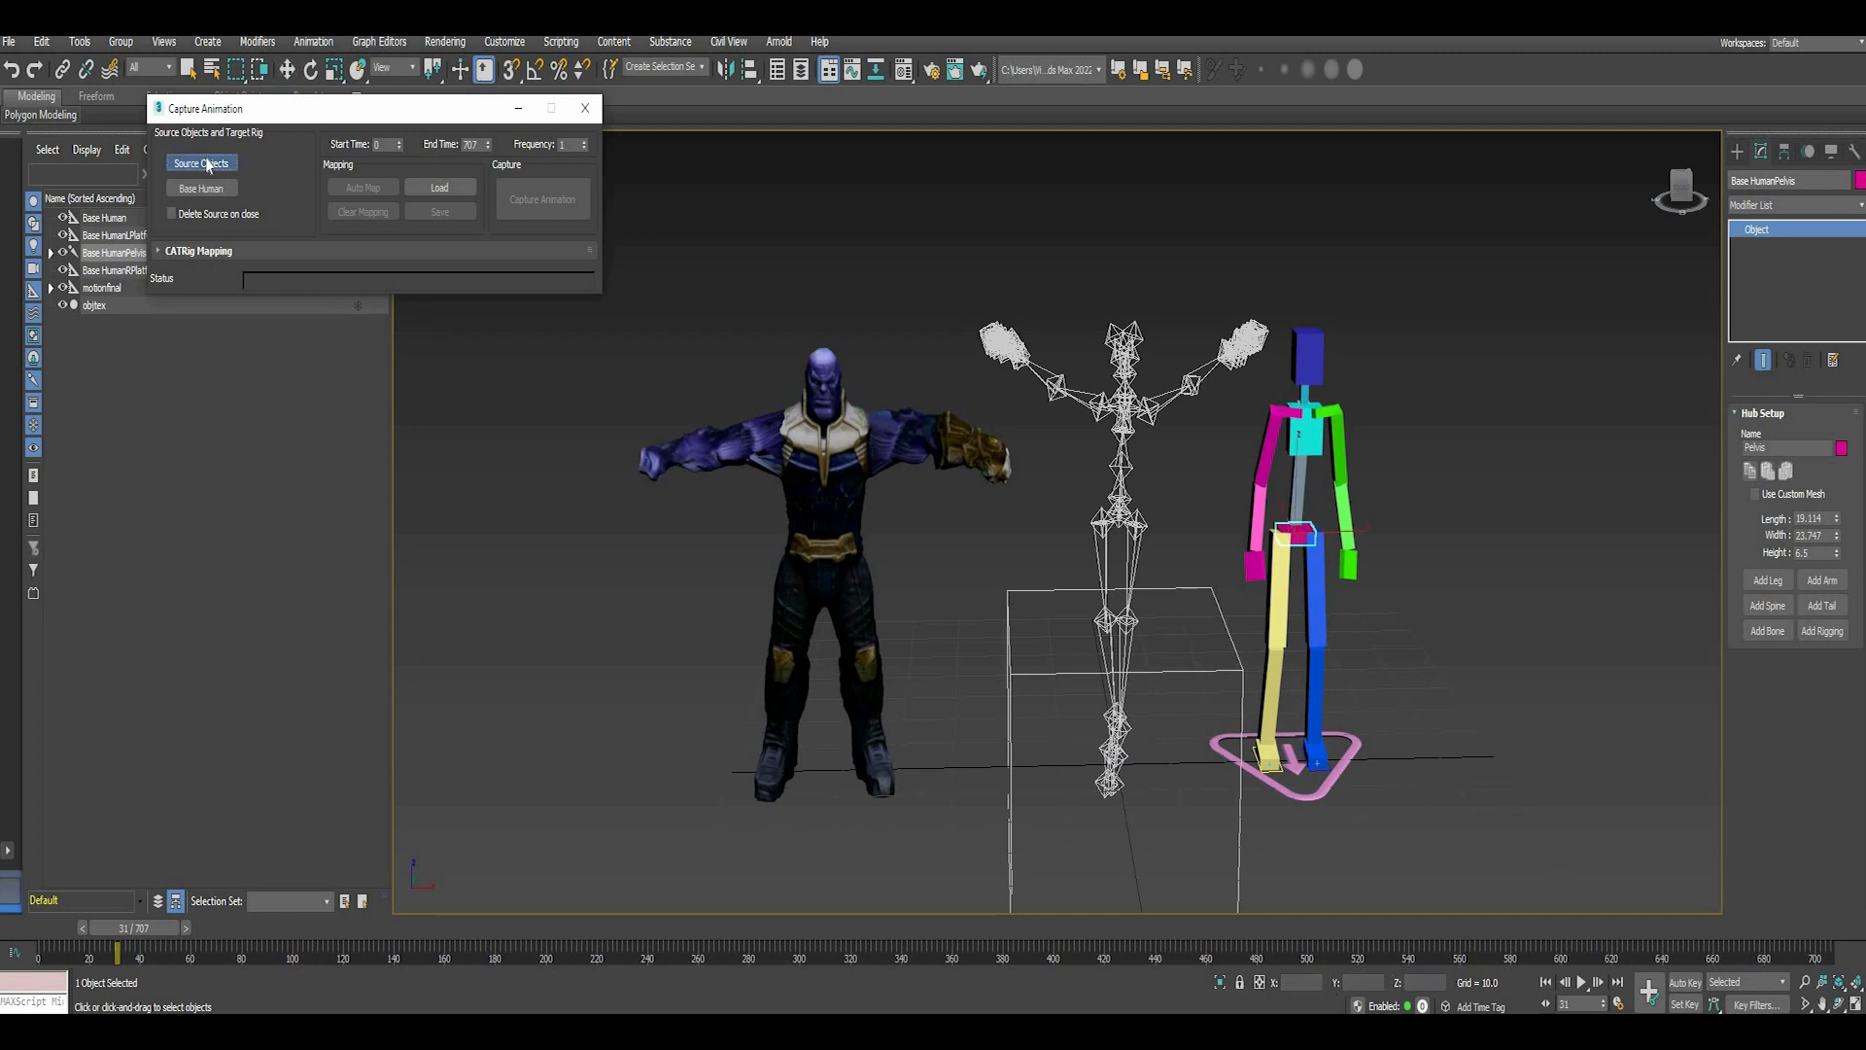
left_click(212, 69)
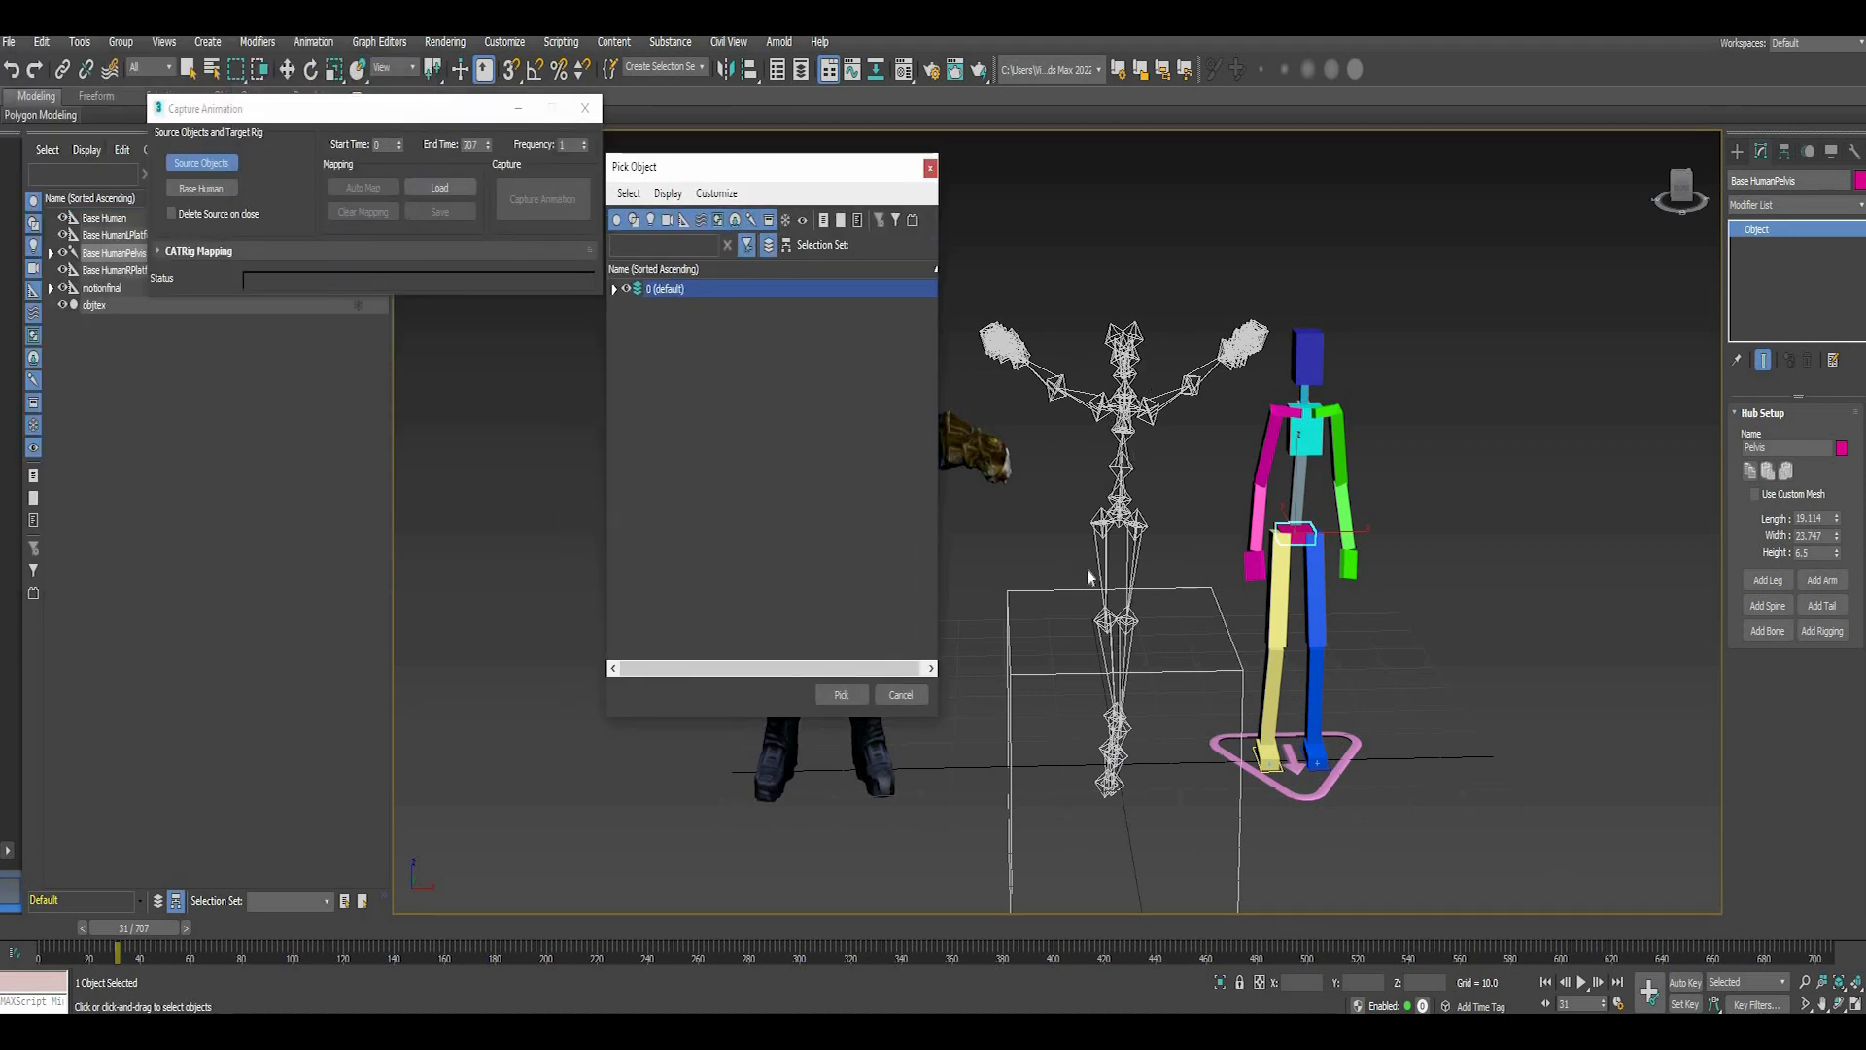
left_click(614, 289)
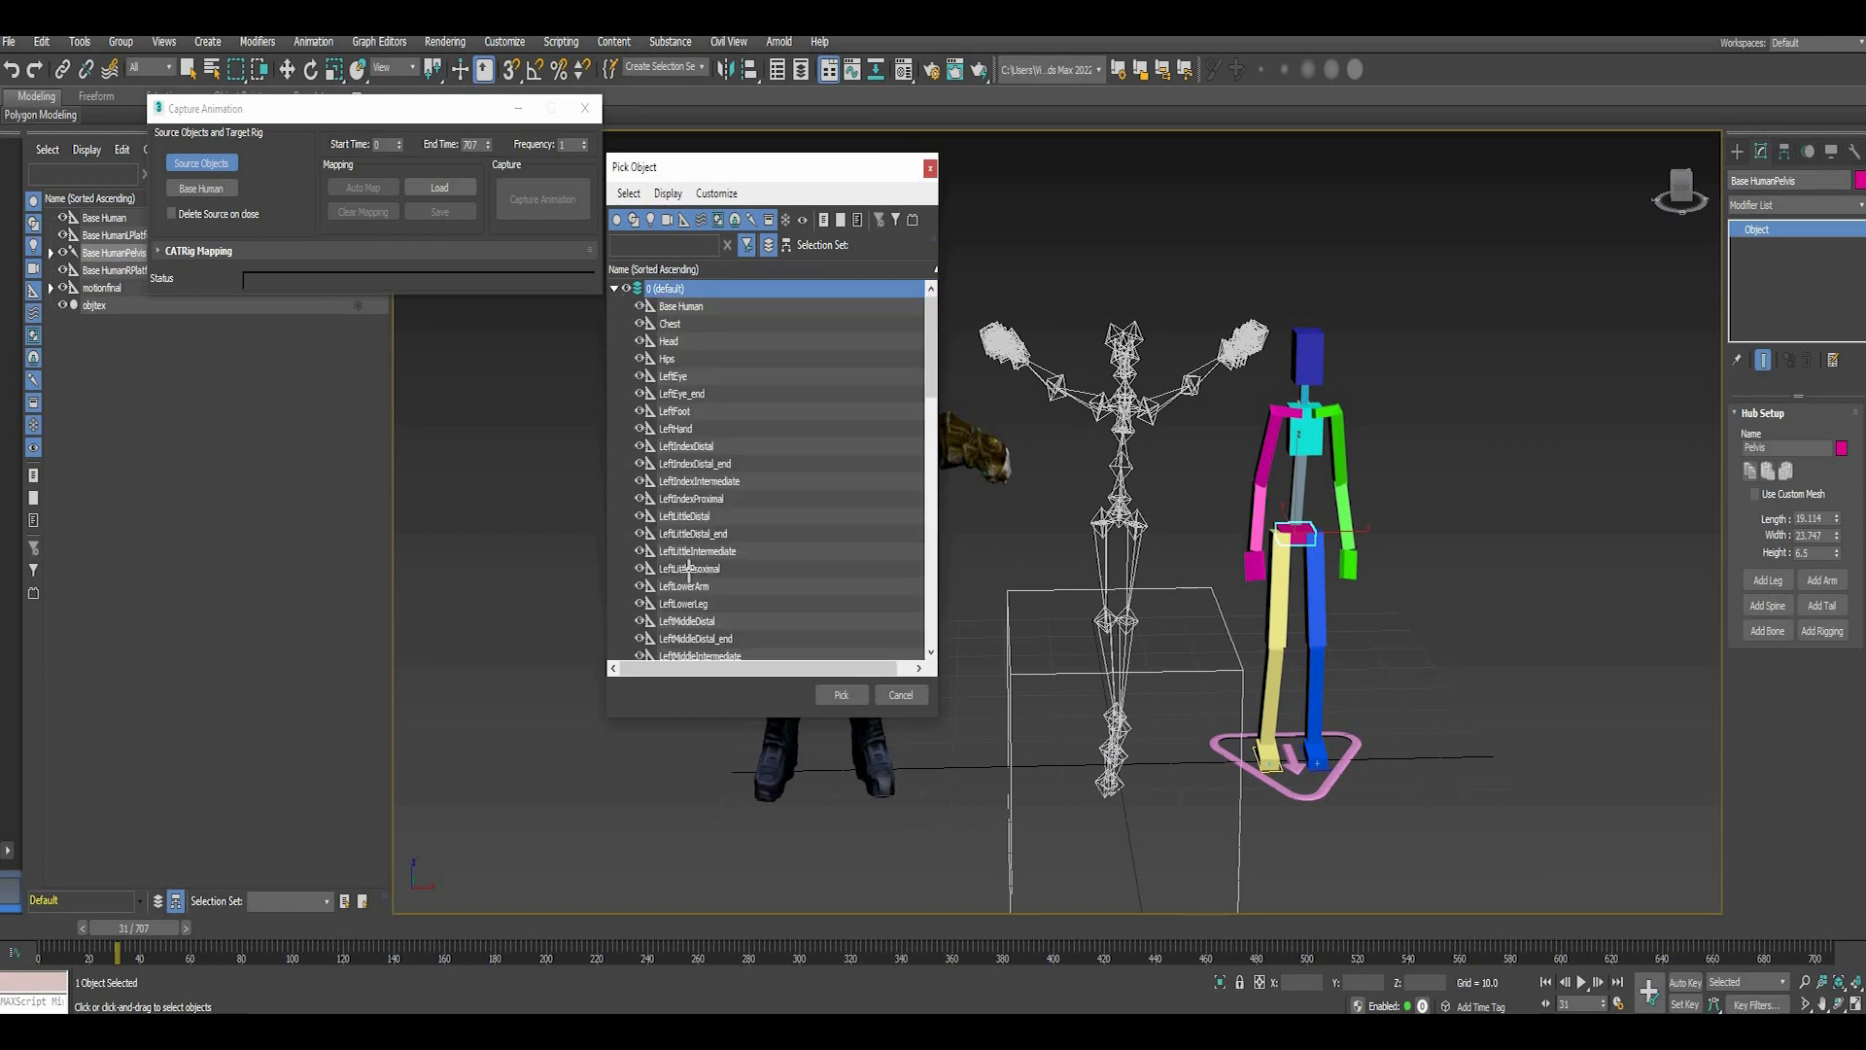
scroll(698, 557, "down", 7)
scroll(699, 557, "down", 4)
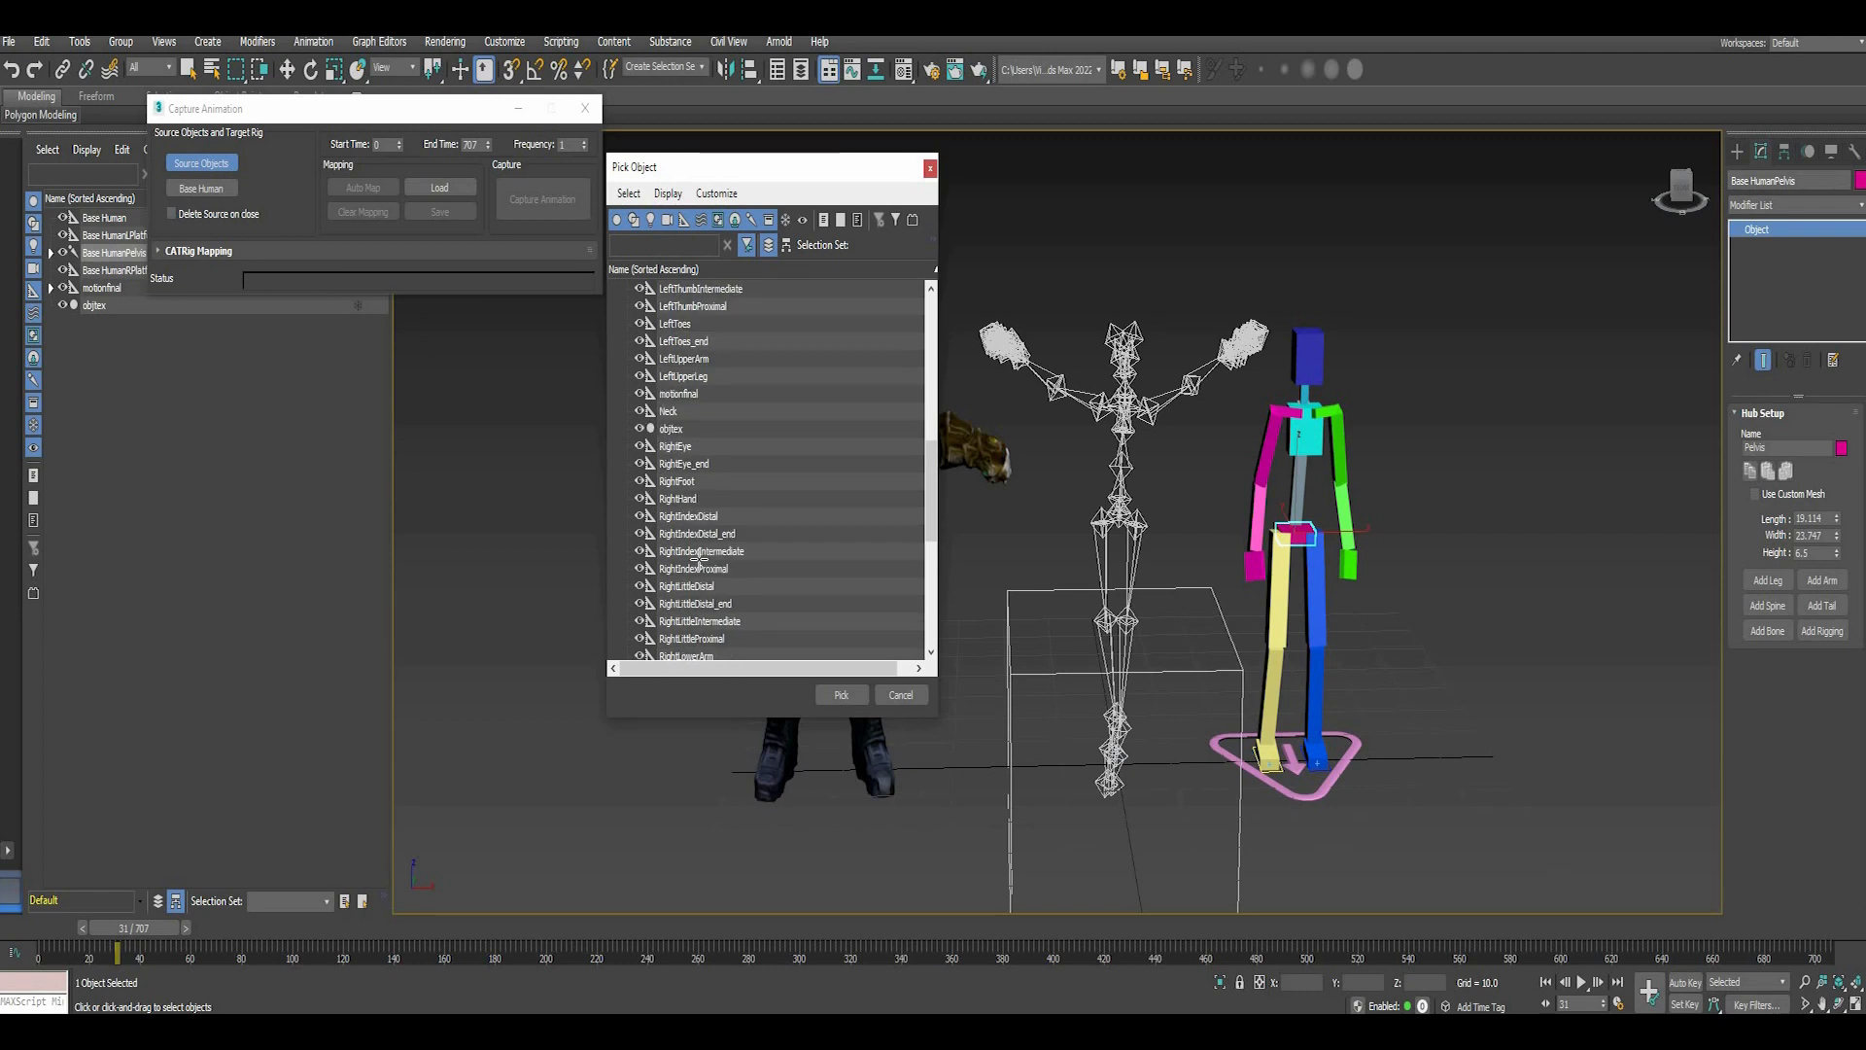
scroll(705, 550, "up", 3)
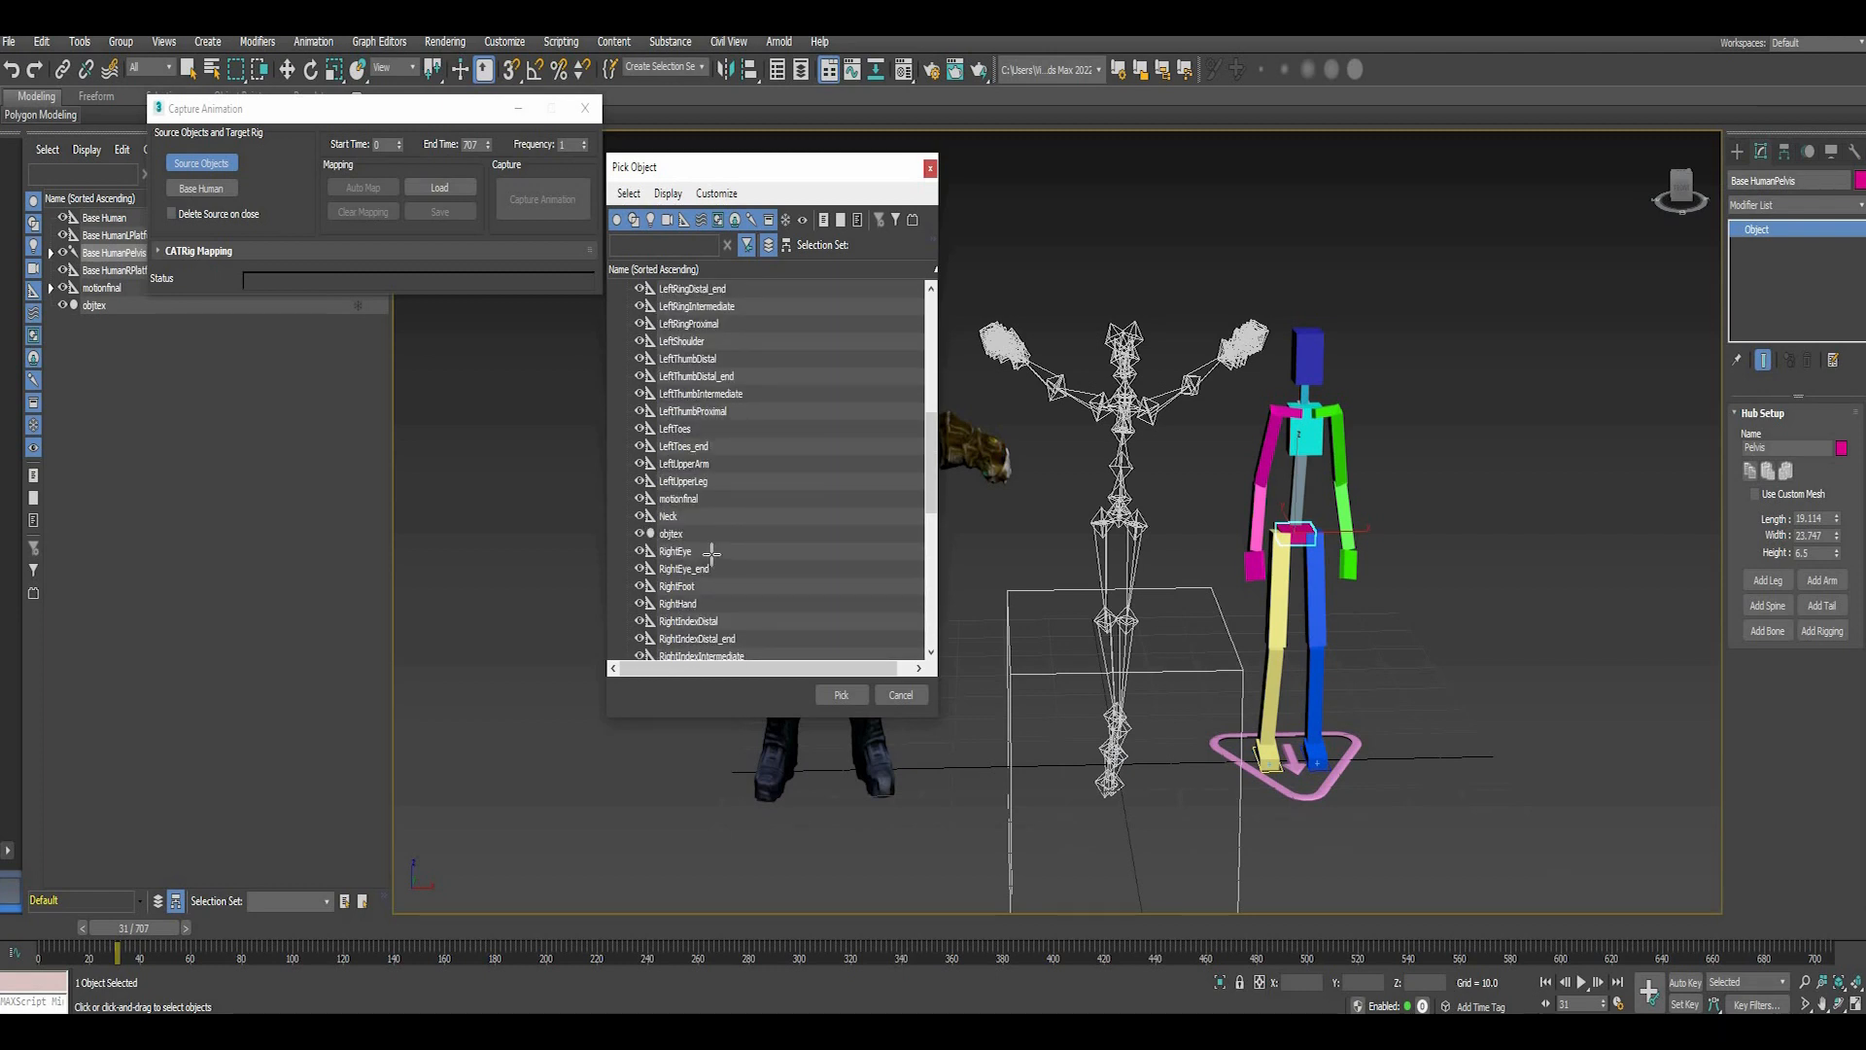
left_click(675, 498)
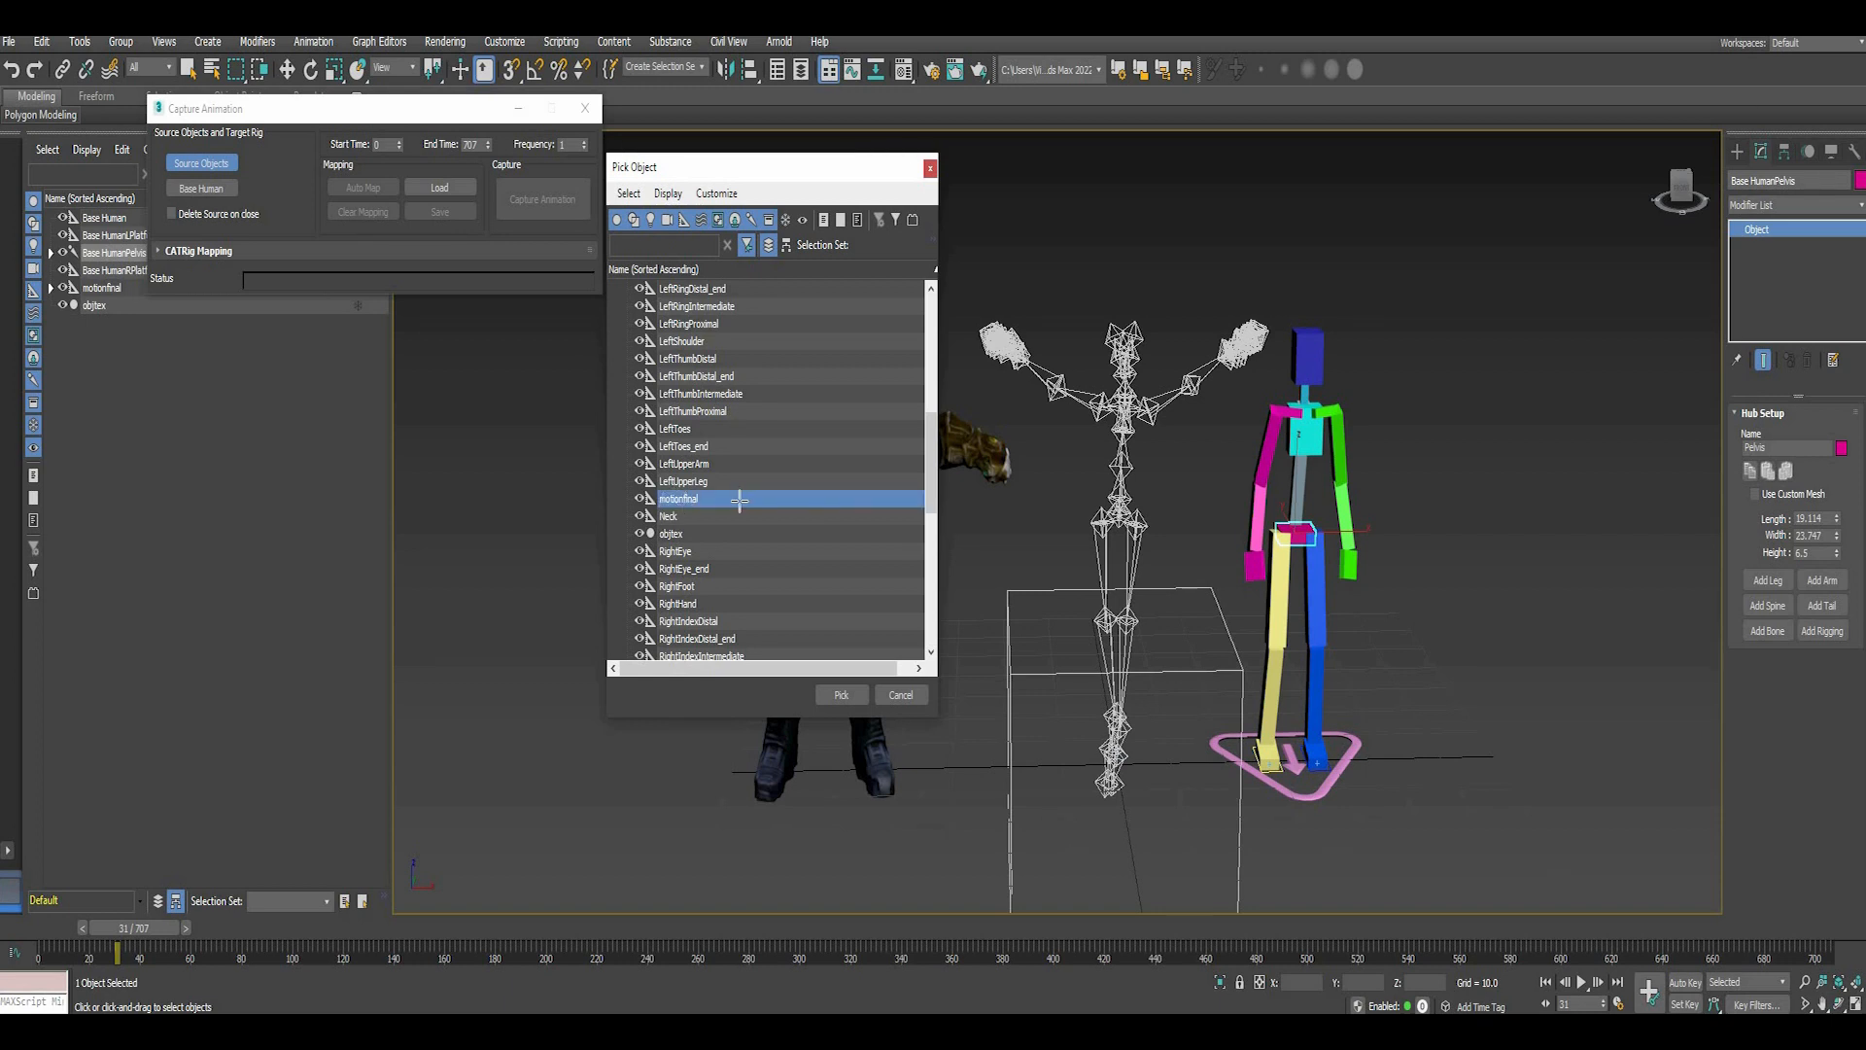
left_click(842, 694)
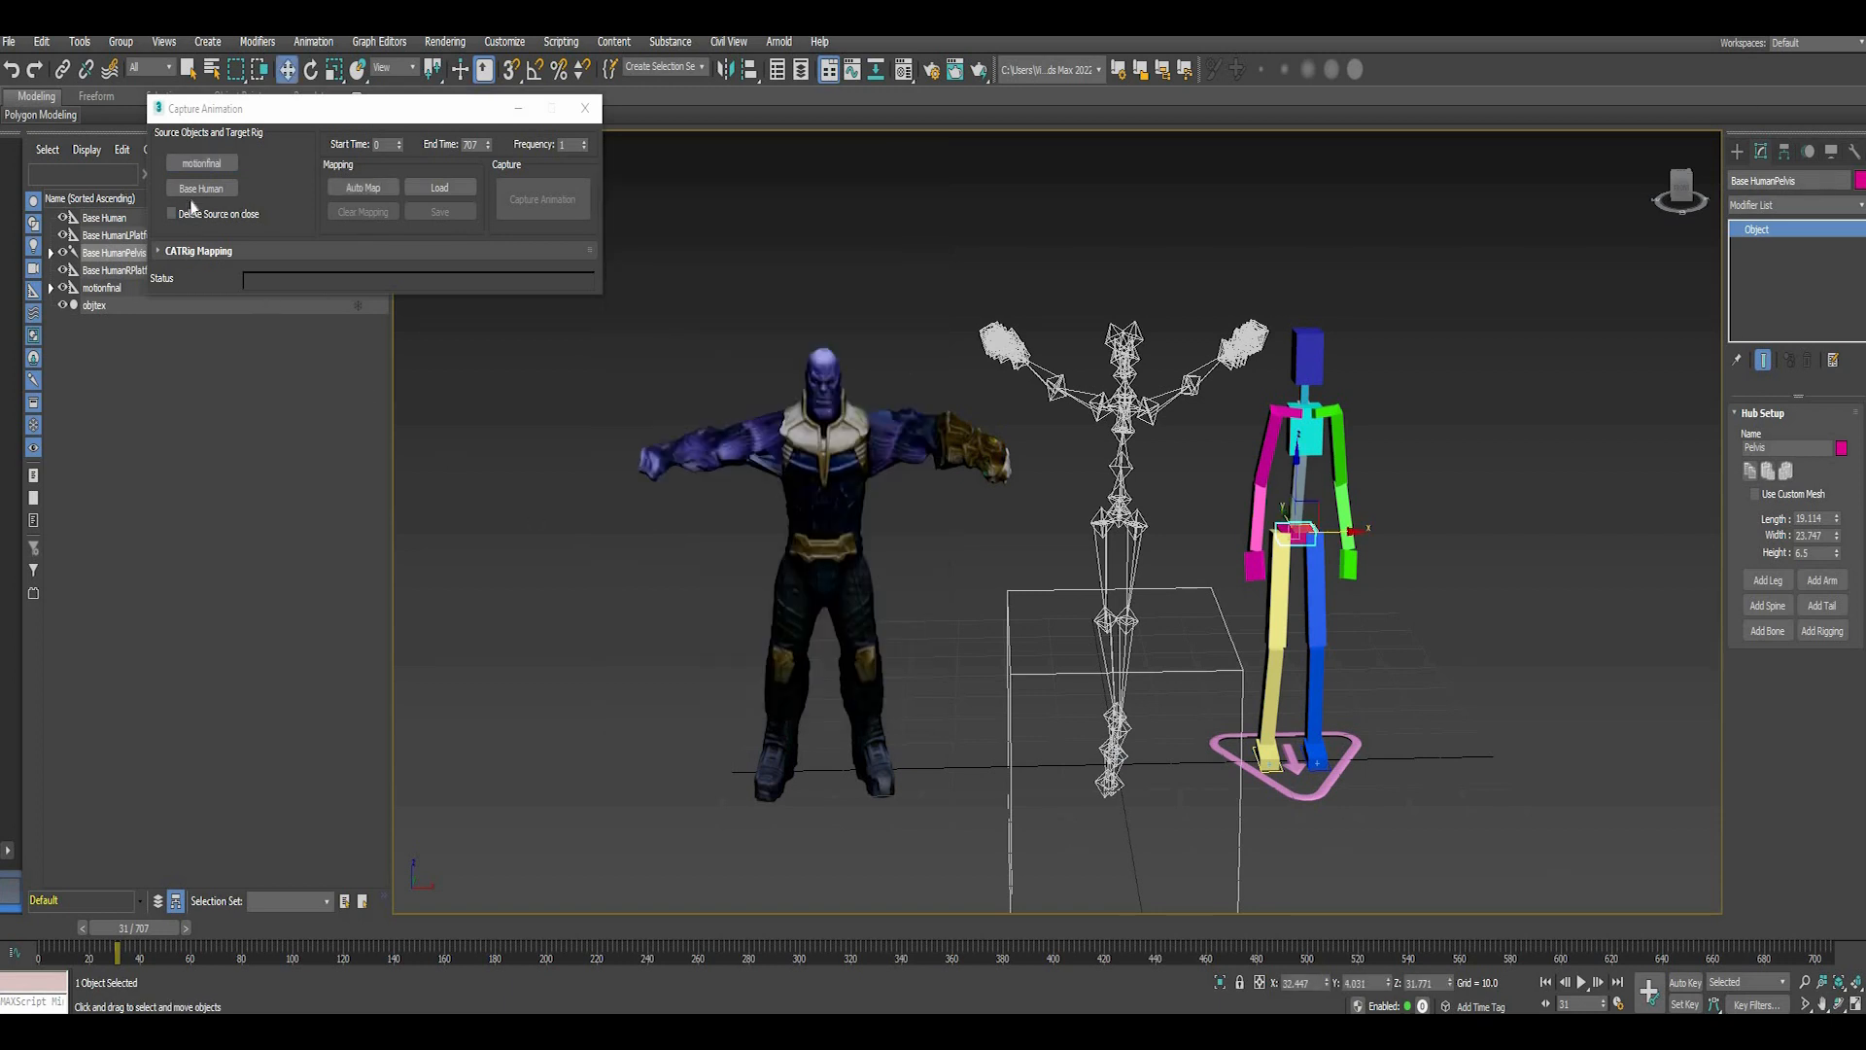
left_click(197, 191)
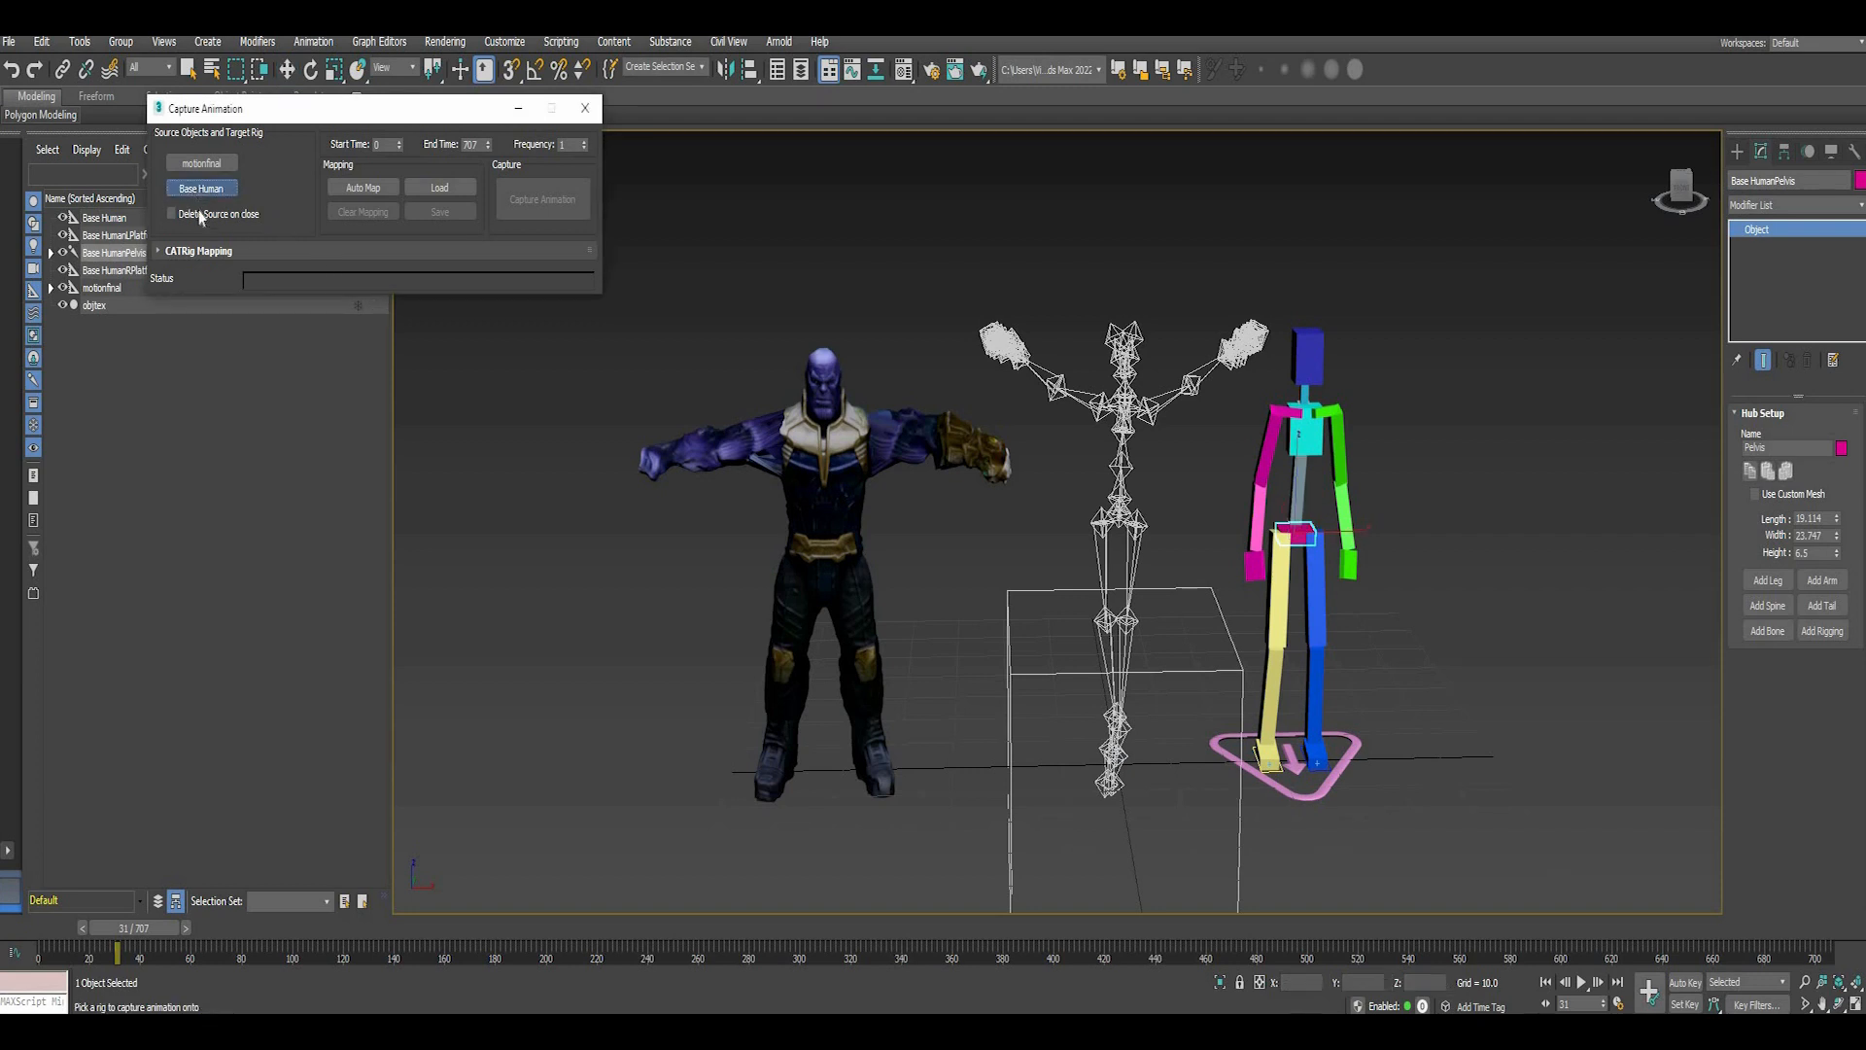
left_click(1304, 795)
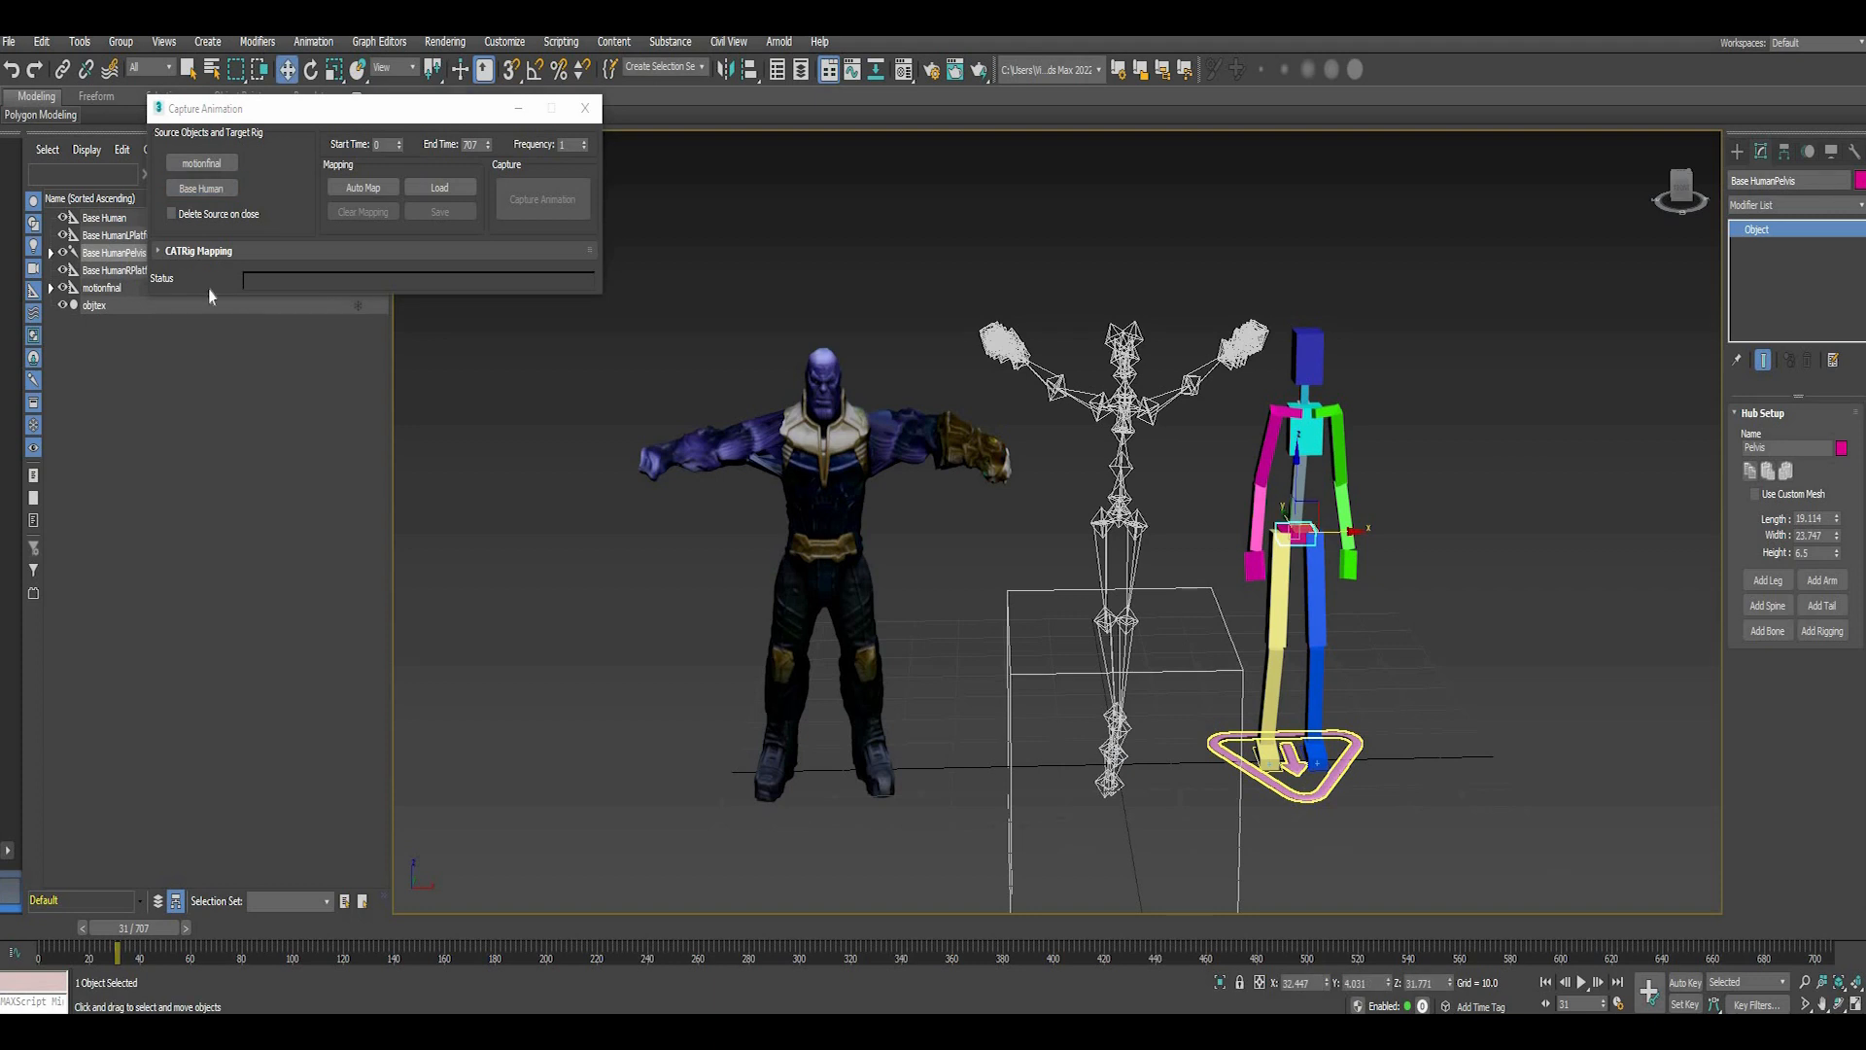
- Expand the CATRig mapping and map the Hips source node to Base HumanPelvis
left_click(160, 255)
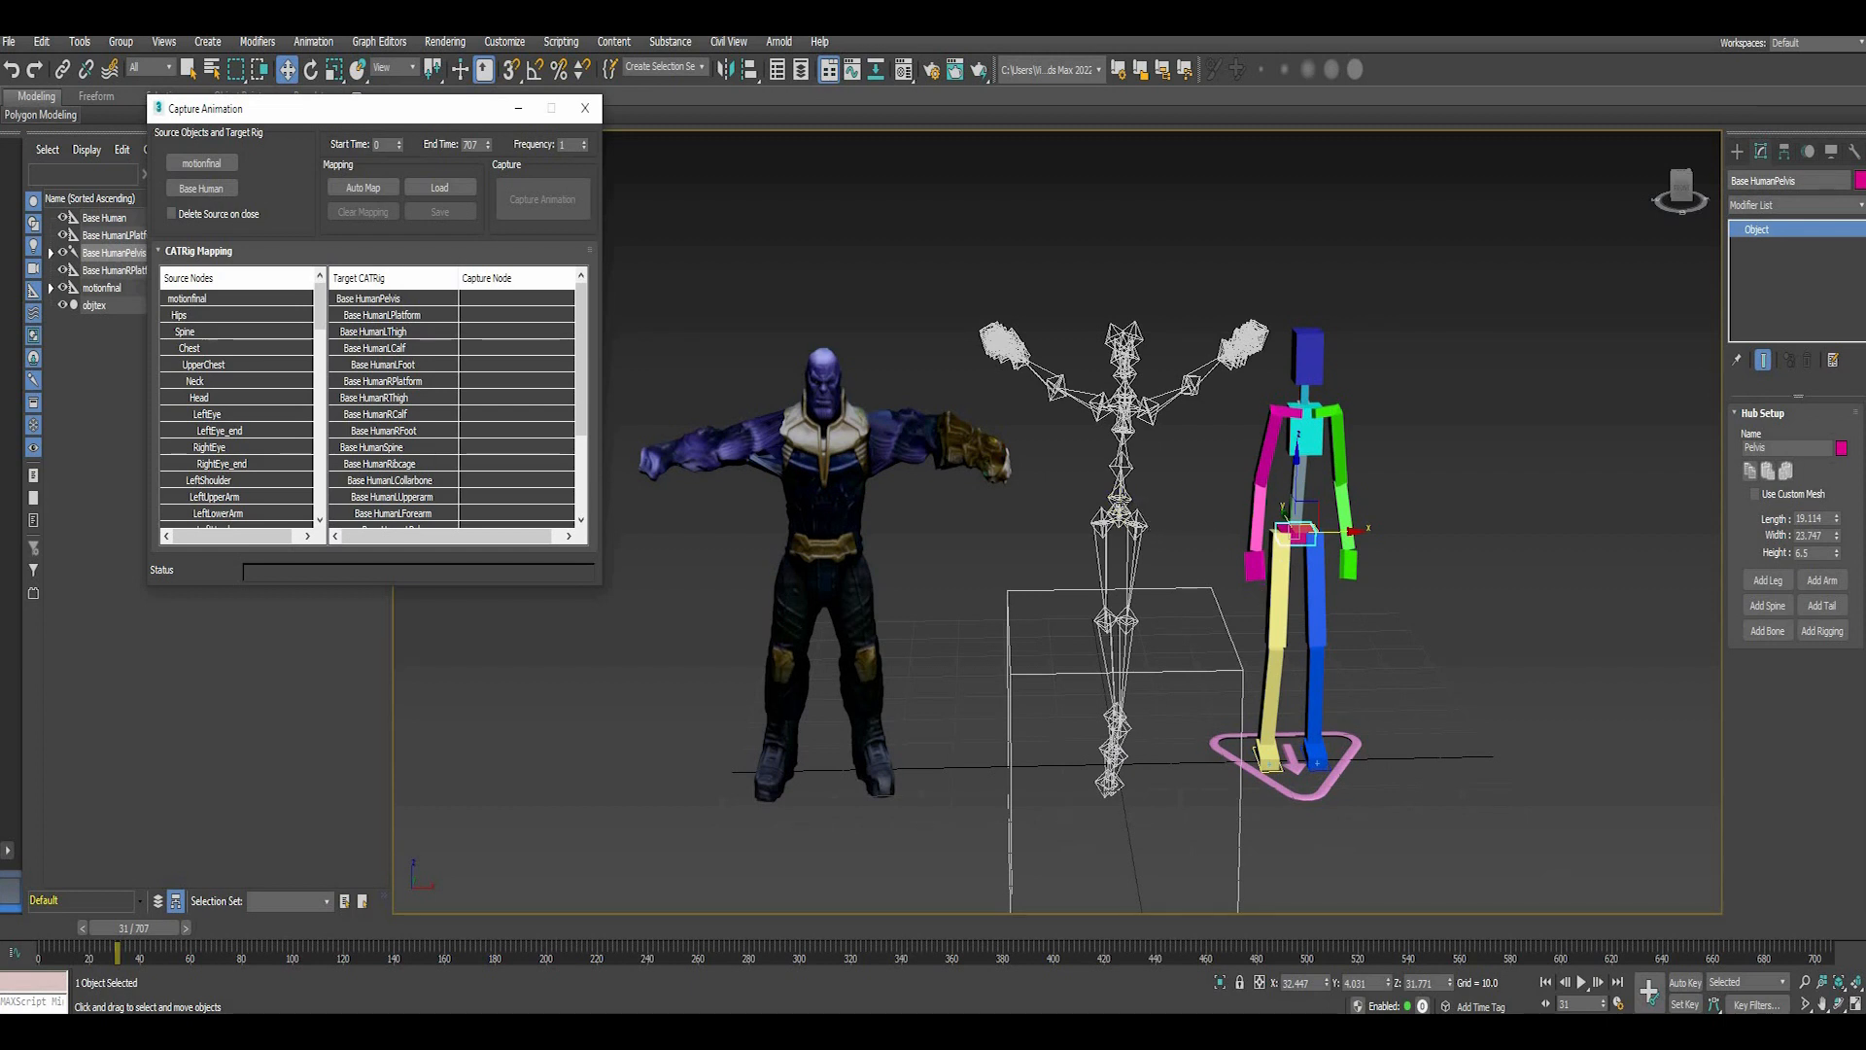
left_click(1117, 512)
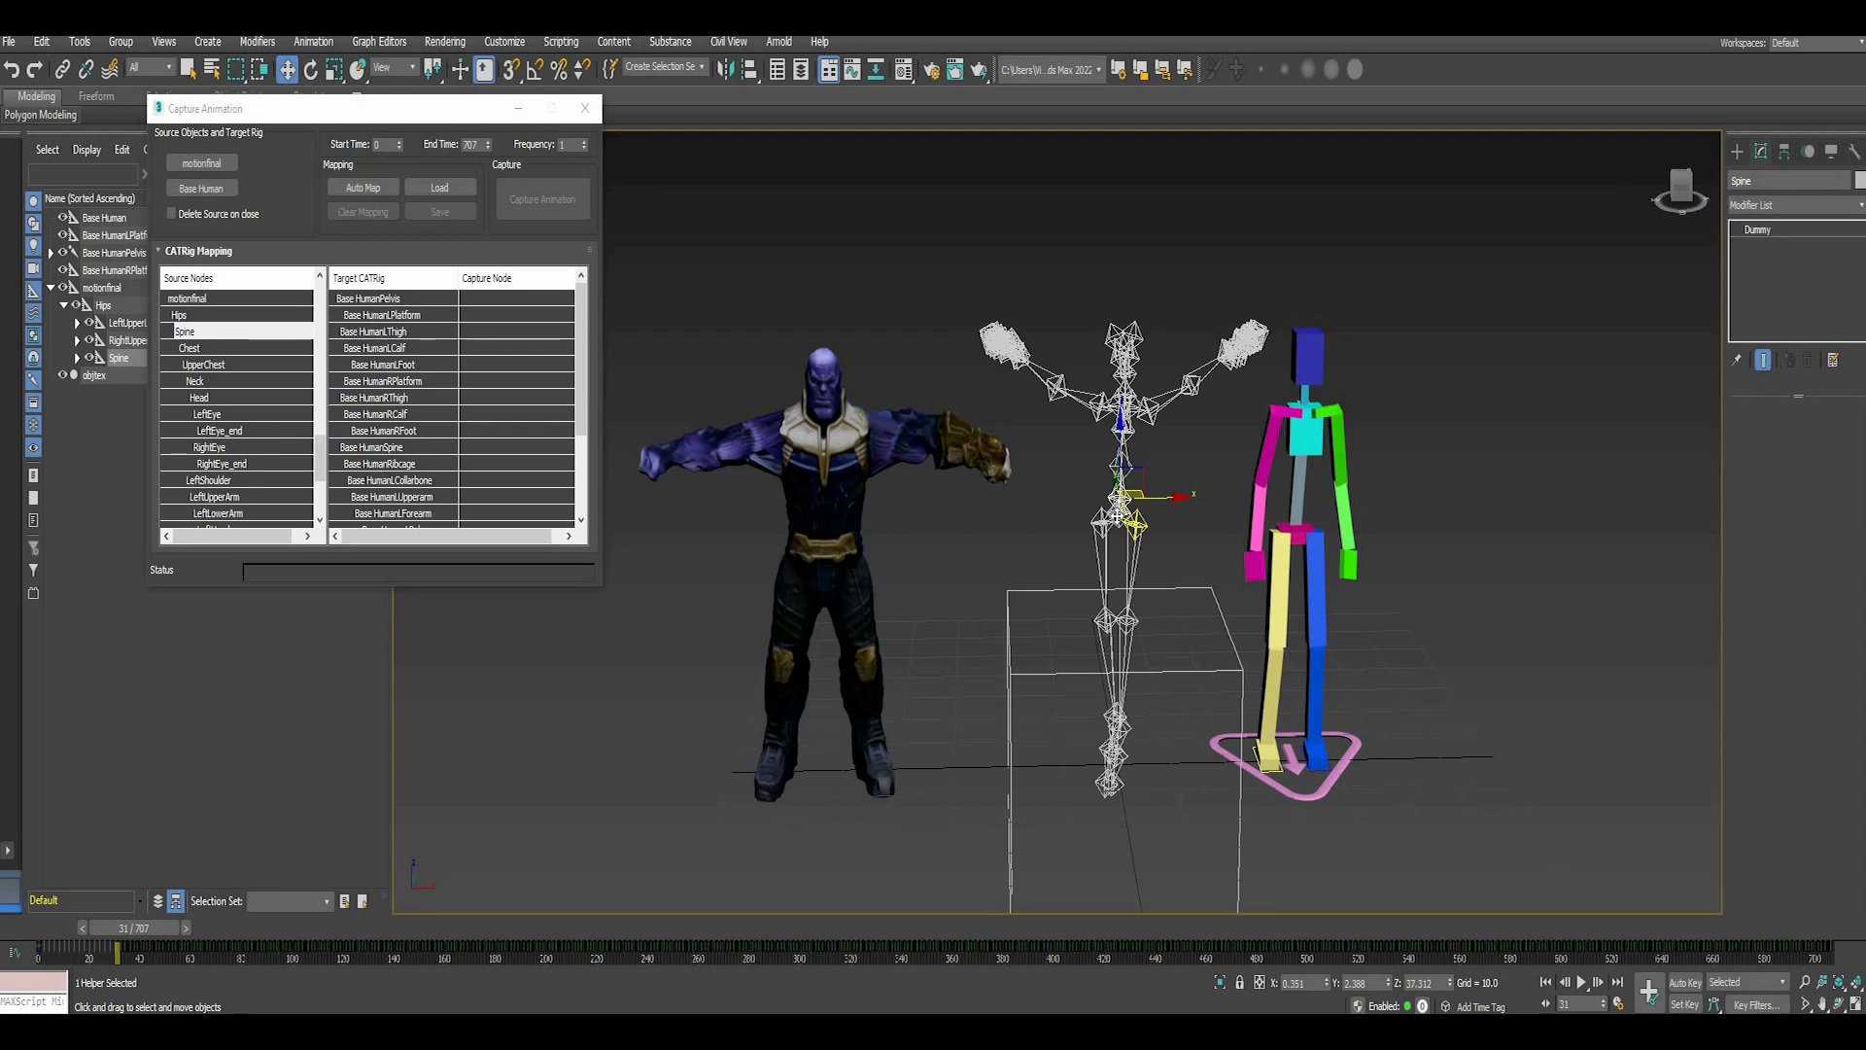
left_click(1118, 509)
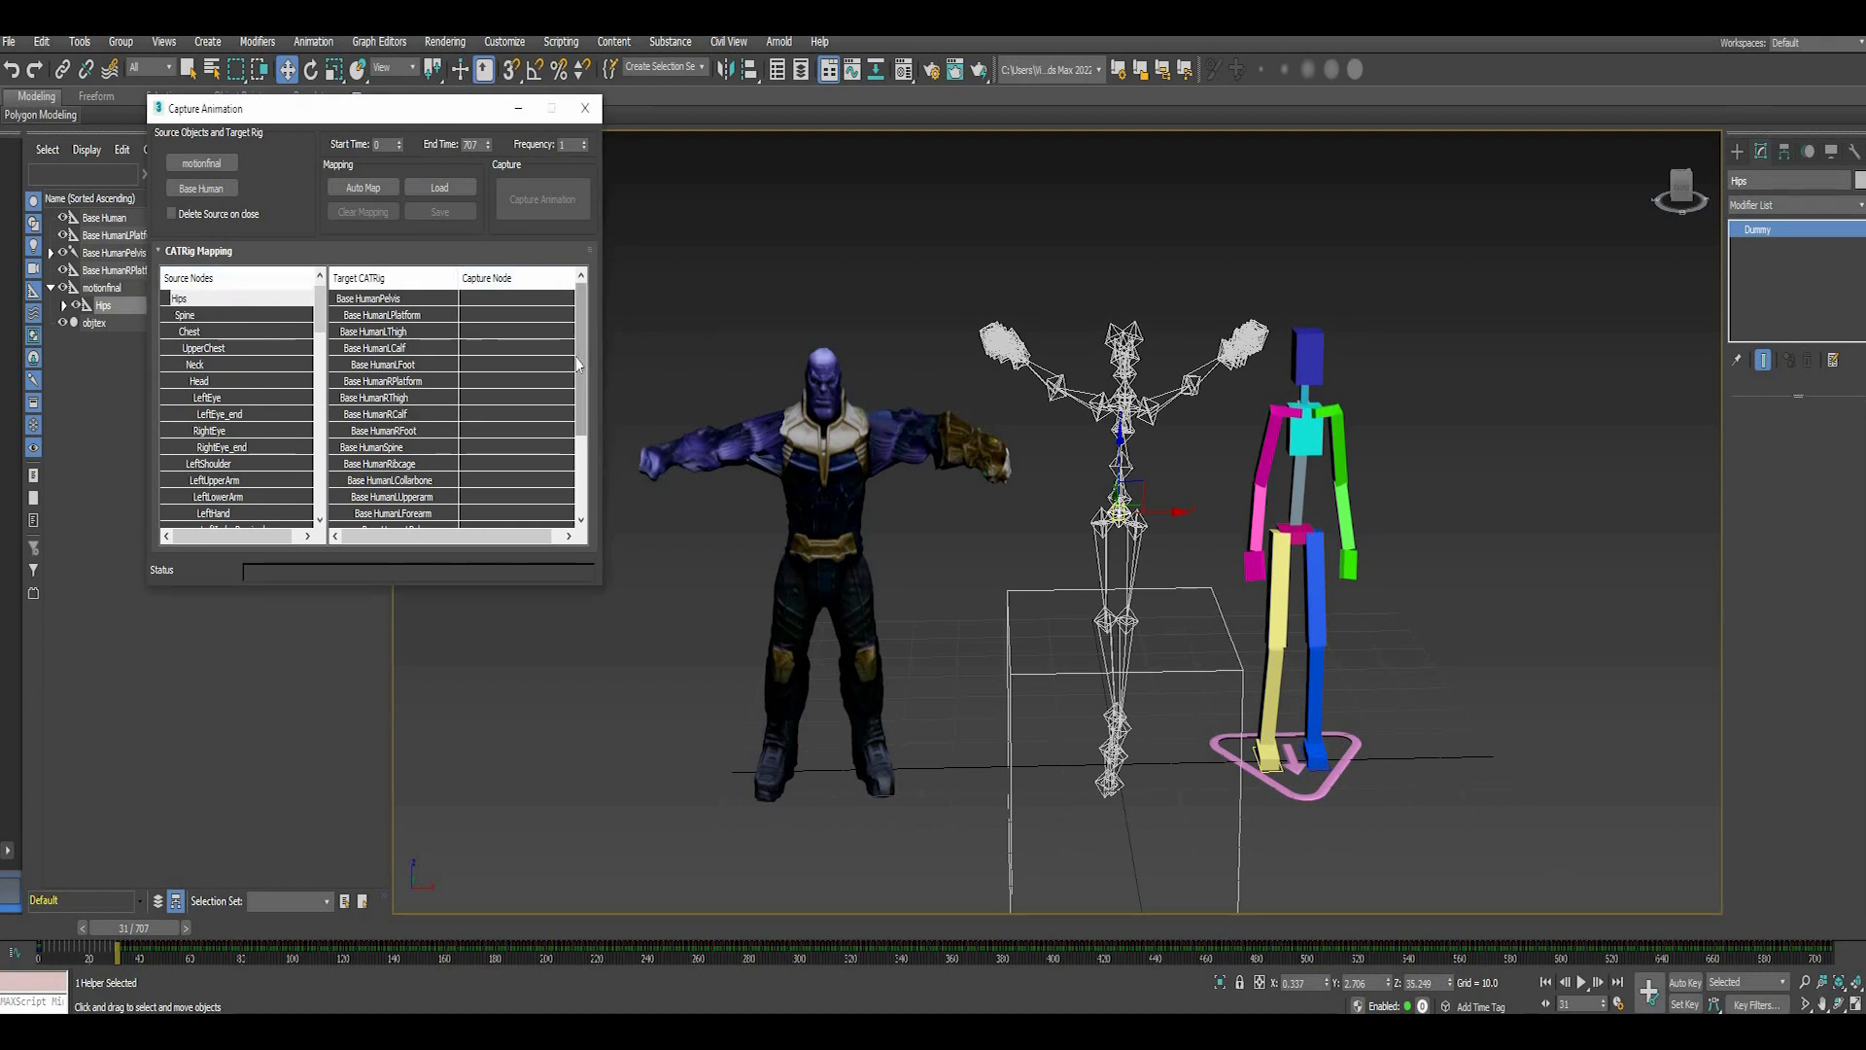
left_click(392, 300)
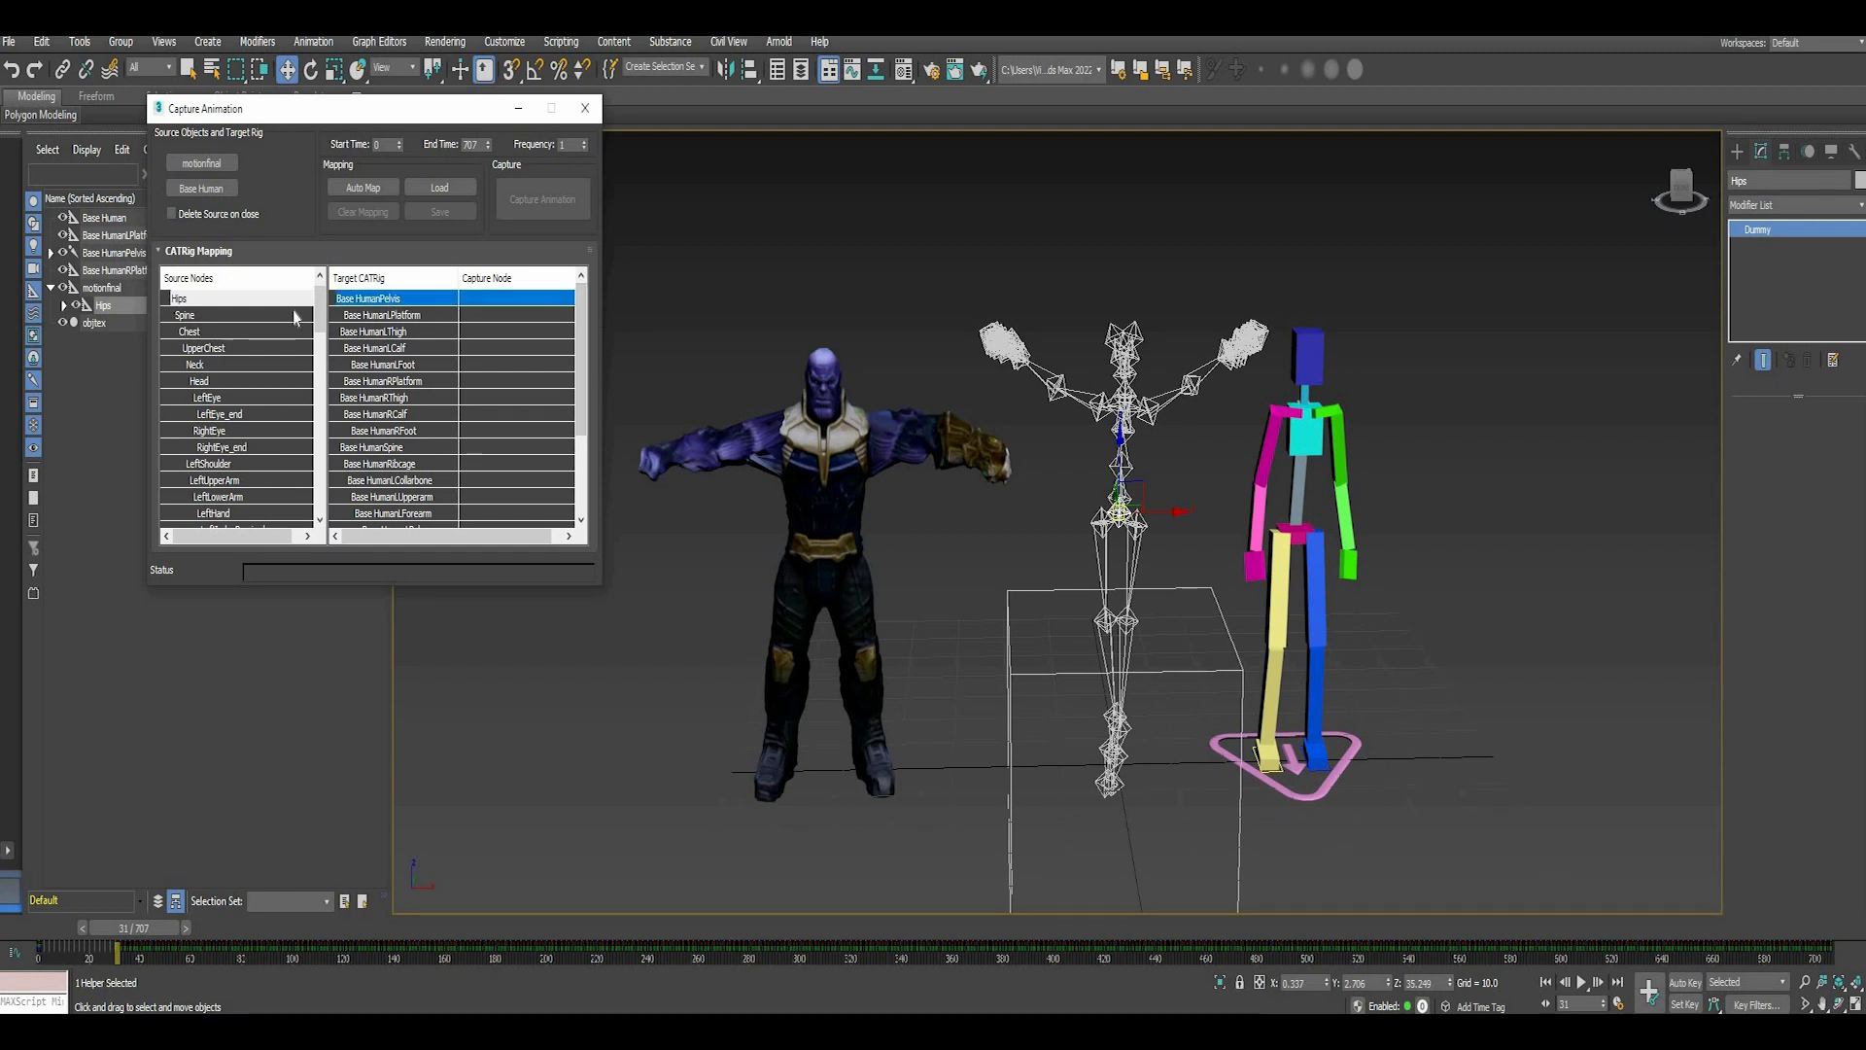
left_click_drag(194, 298, 493, 307)
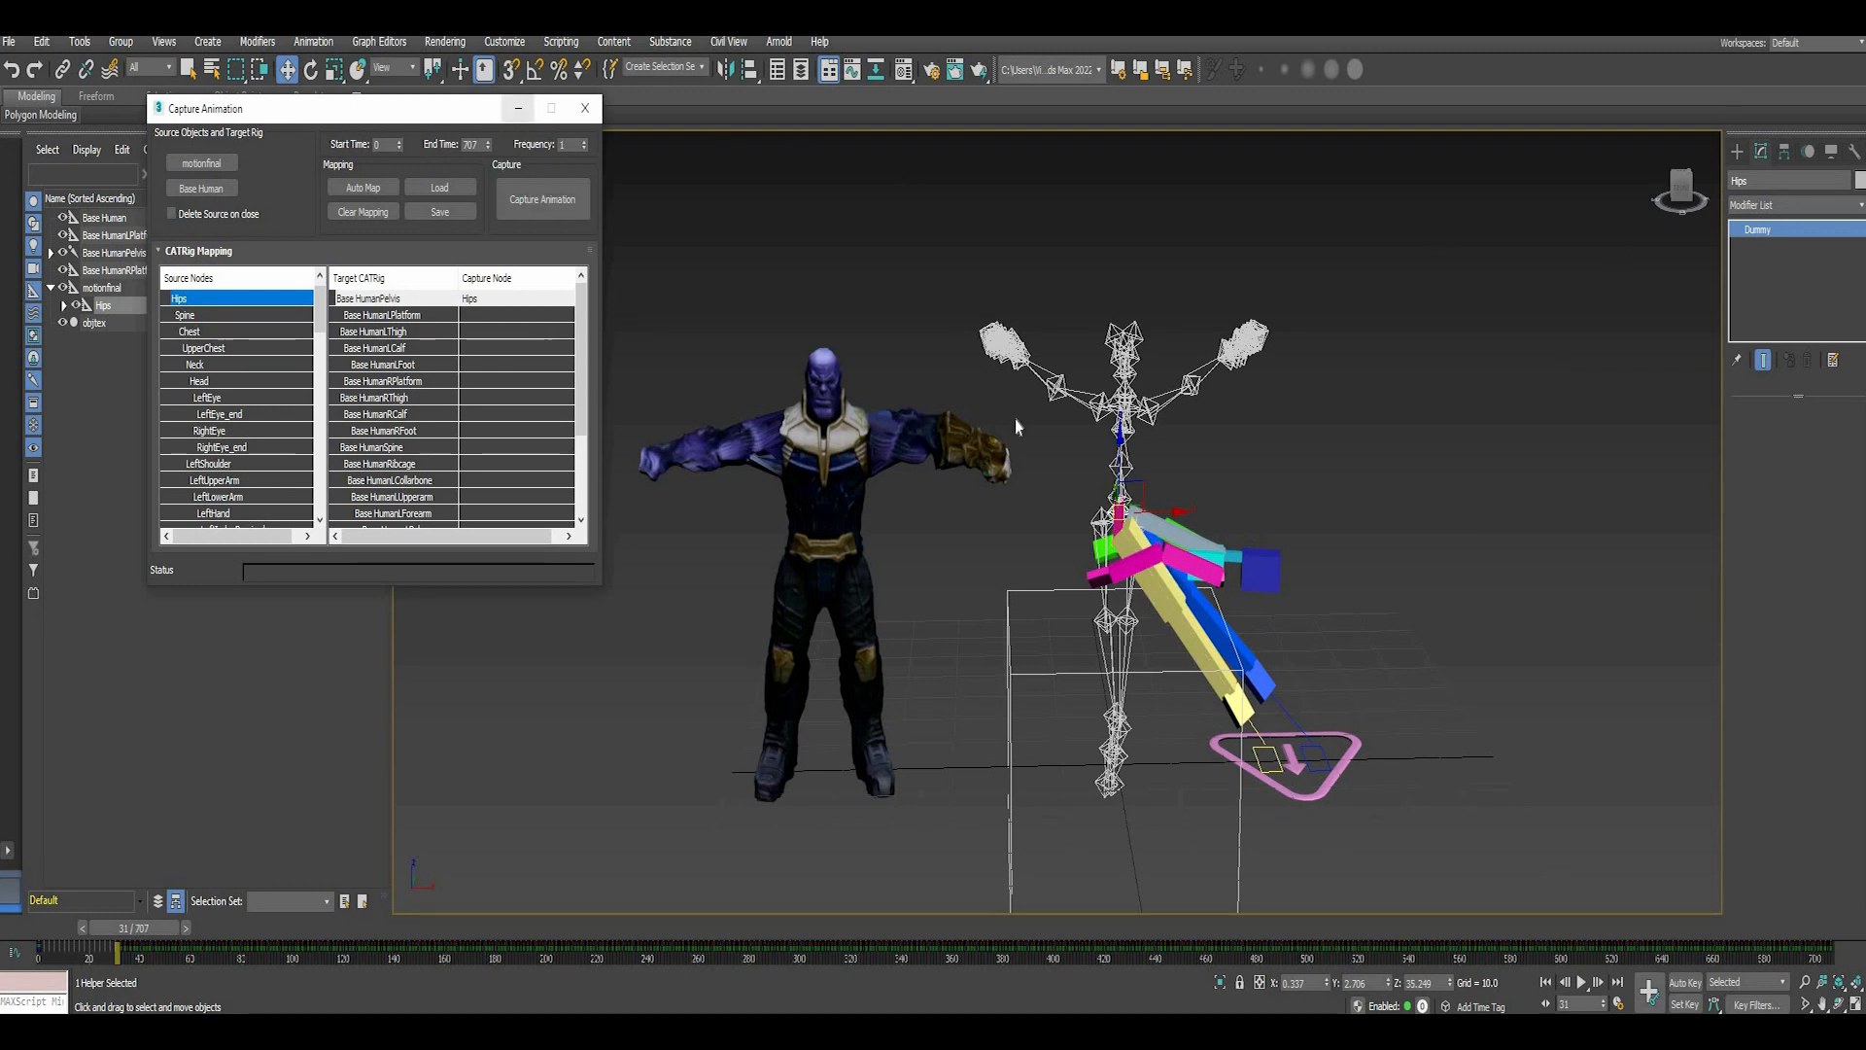
- Minimize Capture Animation and rotate the CAT rig's pelvis until the upper body stands upright along the motion skeleton
left_click(518, 108)
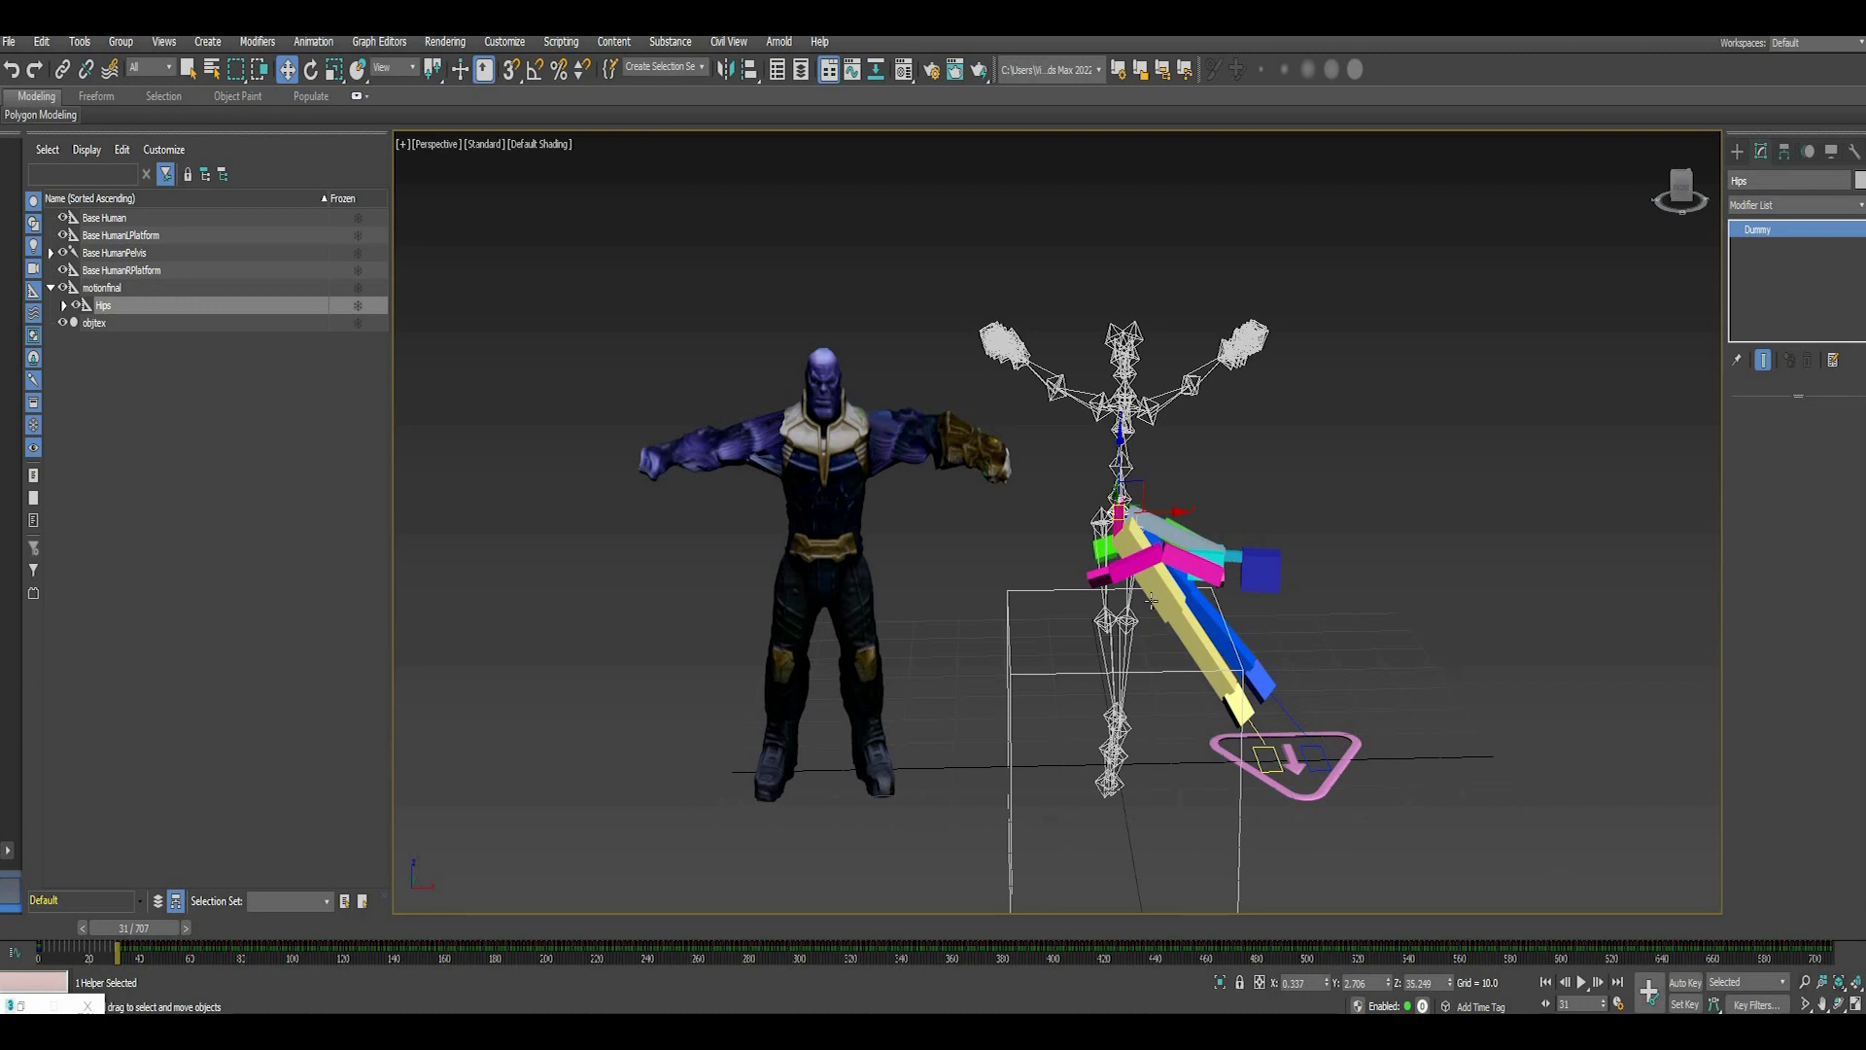
scroll(1152, 601, "up", 3)
scroll(958, 313, "up", 3)
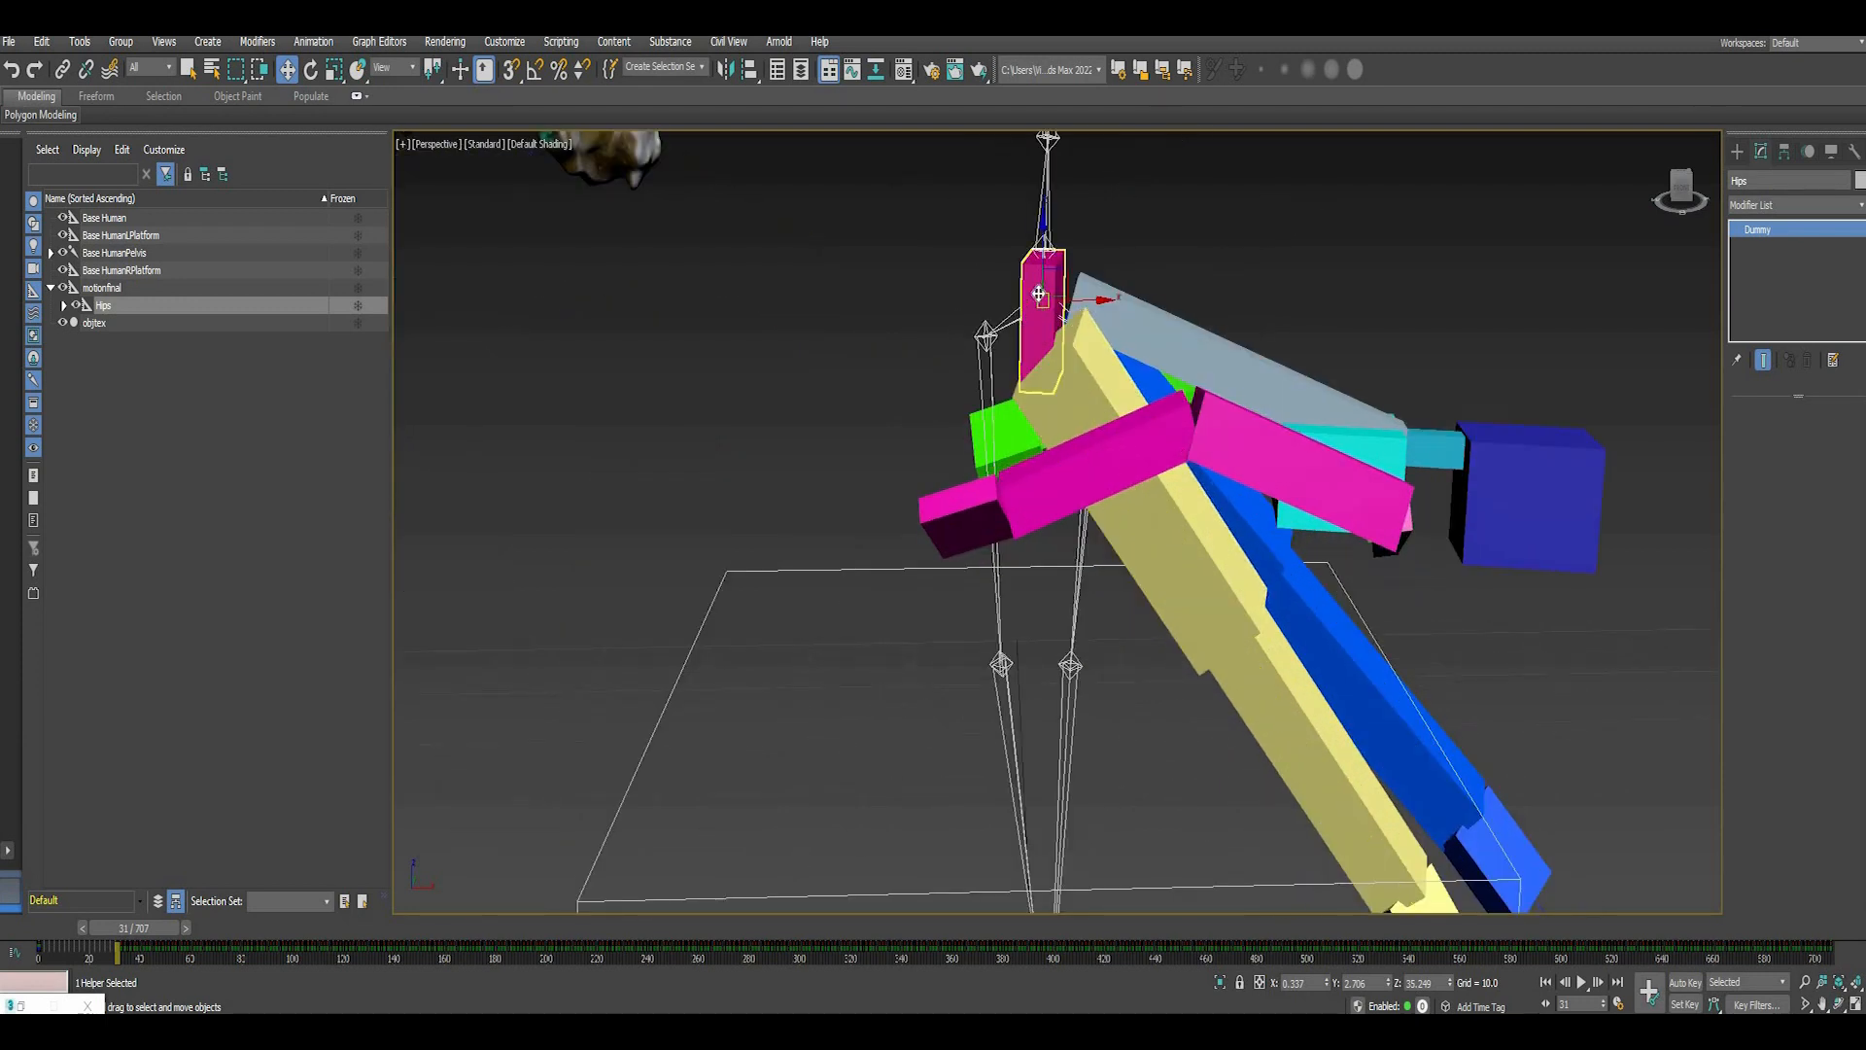
left_click(1025, 287)
right_click(1023, 284)
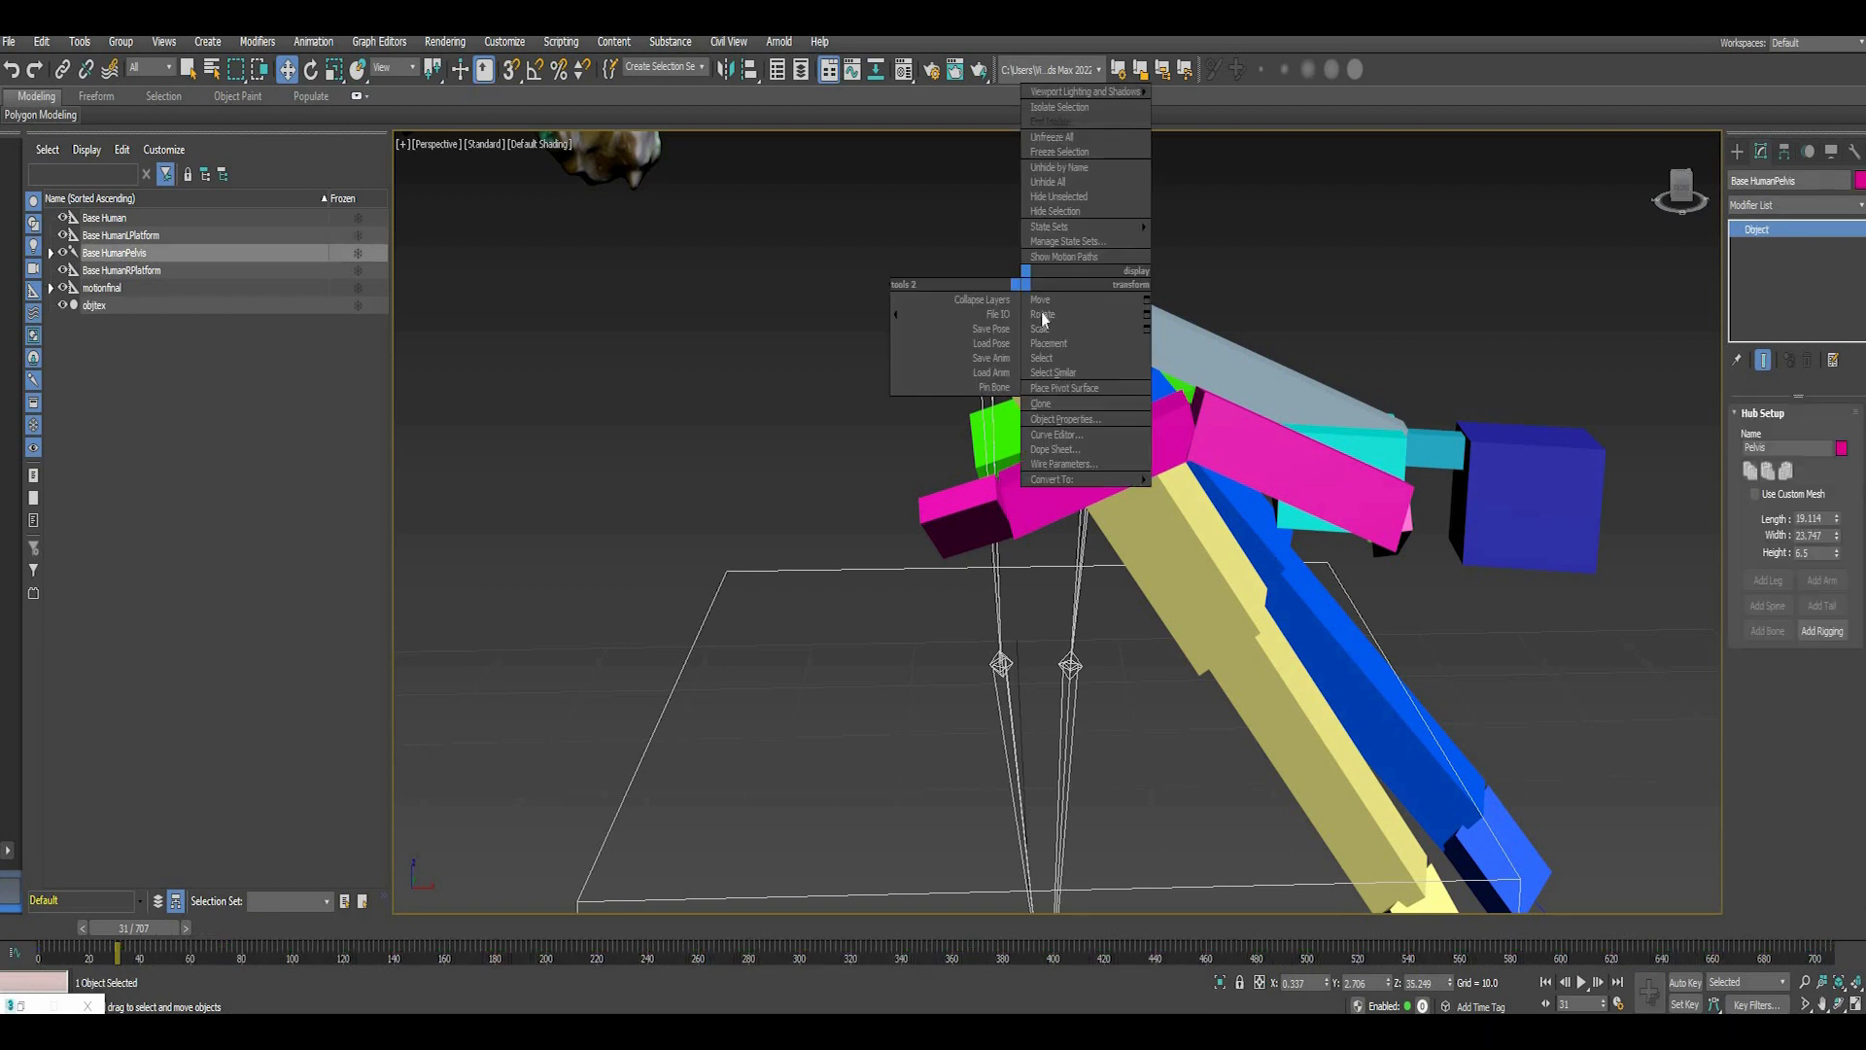
left_click(1042, 314)
left_click_drag(982, 308, 965, 125)
key("ctrl+z")
key("ctrl+z")
key("ctrl+z")
key("ctrl+y")
left_click_drag(1043, 307, 1057, 360)
scroll(1057, 360, "up", 4)
scroll(1056, 360, "down", 4)
left_click_drag(1090, 280, 1090, 281)
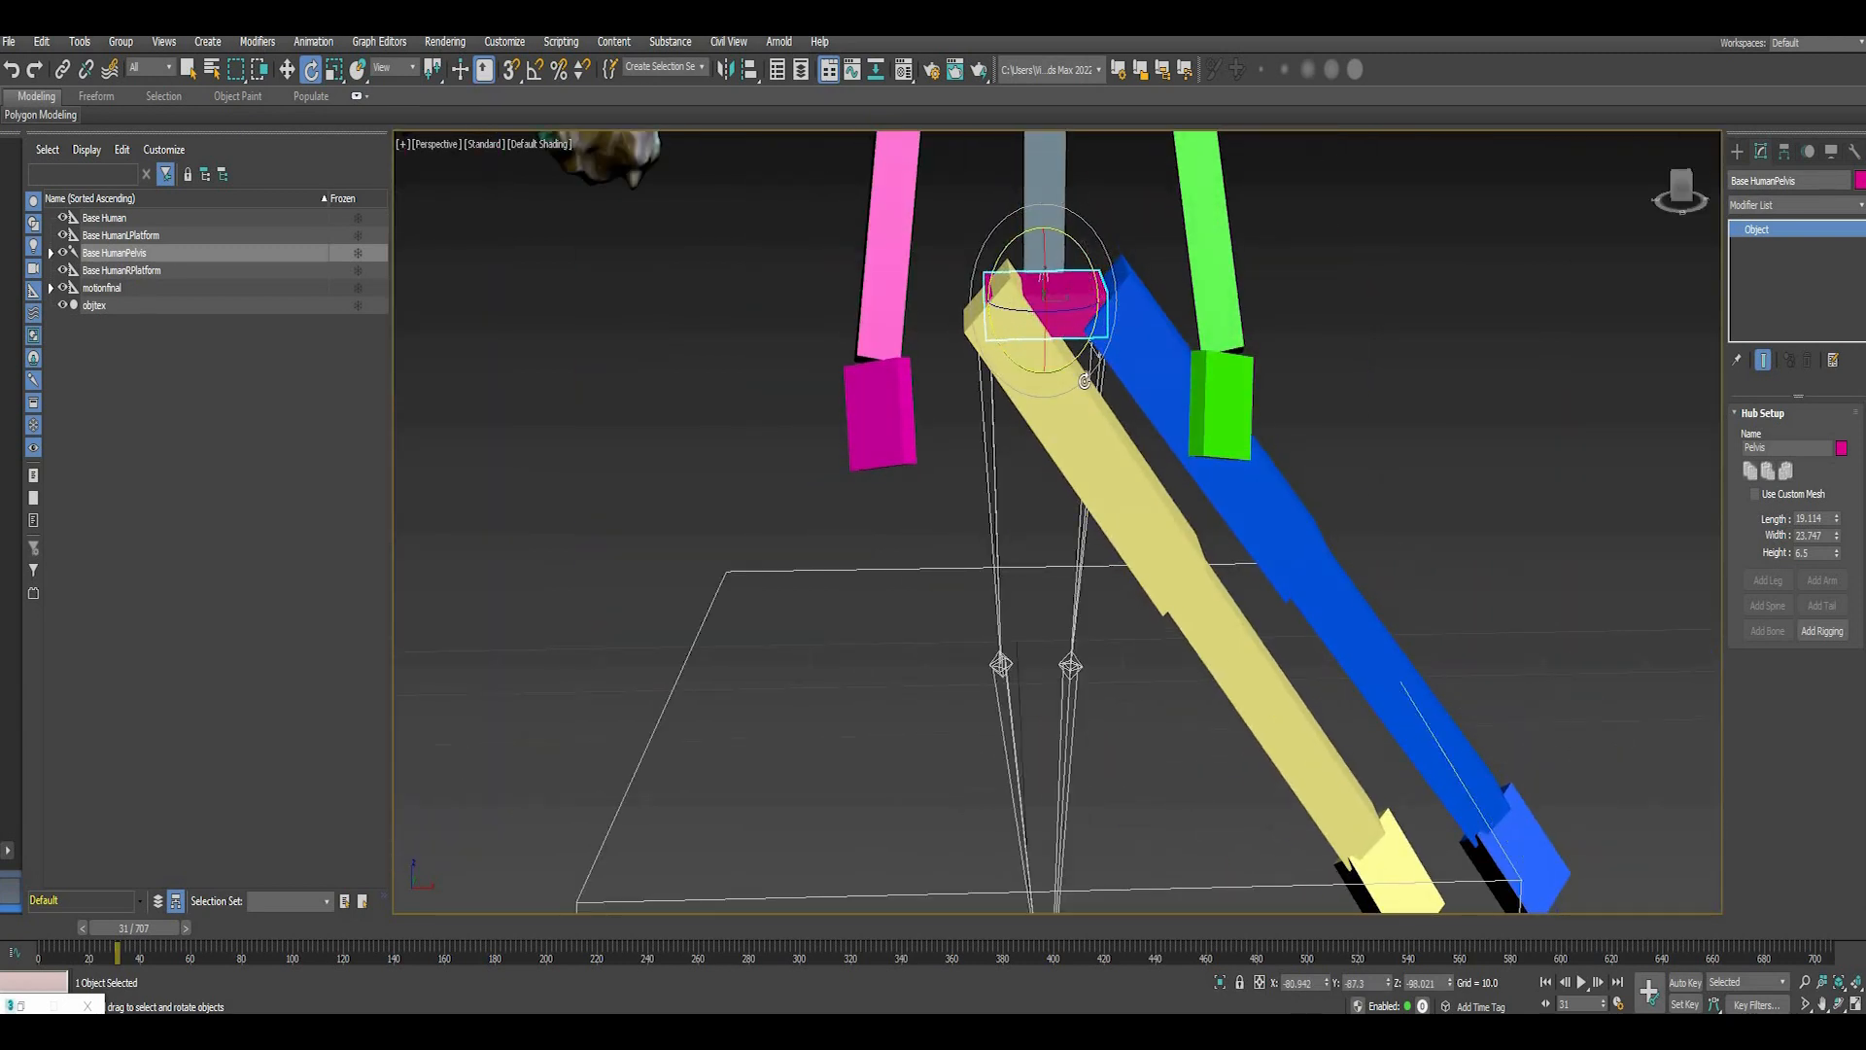
scroll(1084, 381, "down", 5)
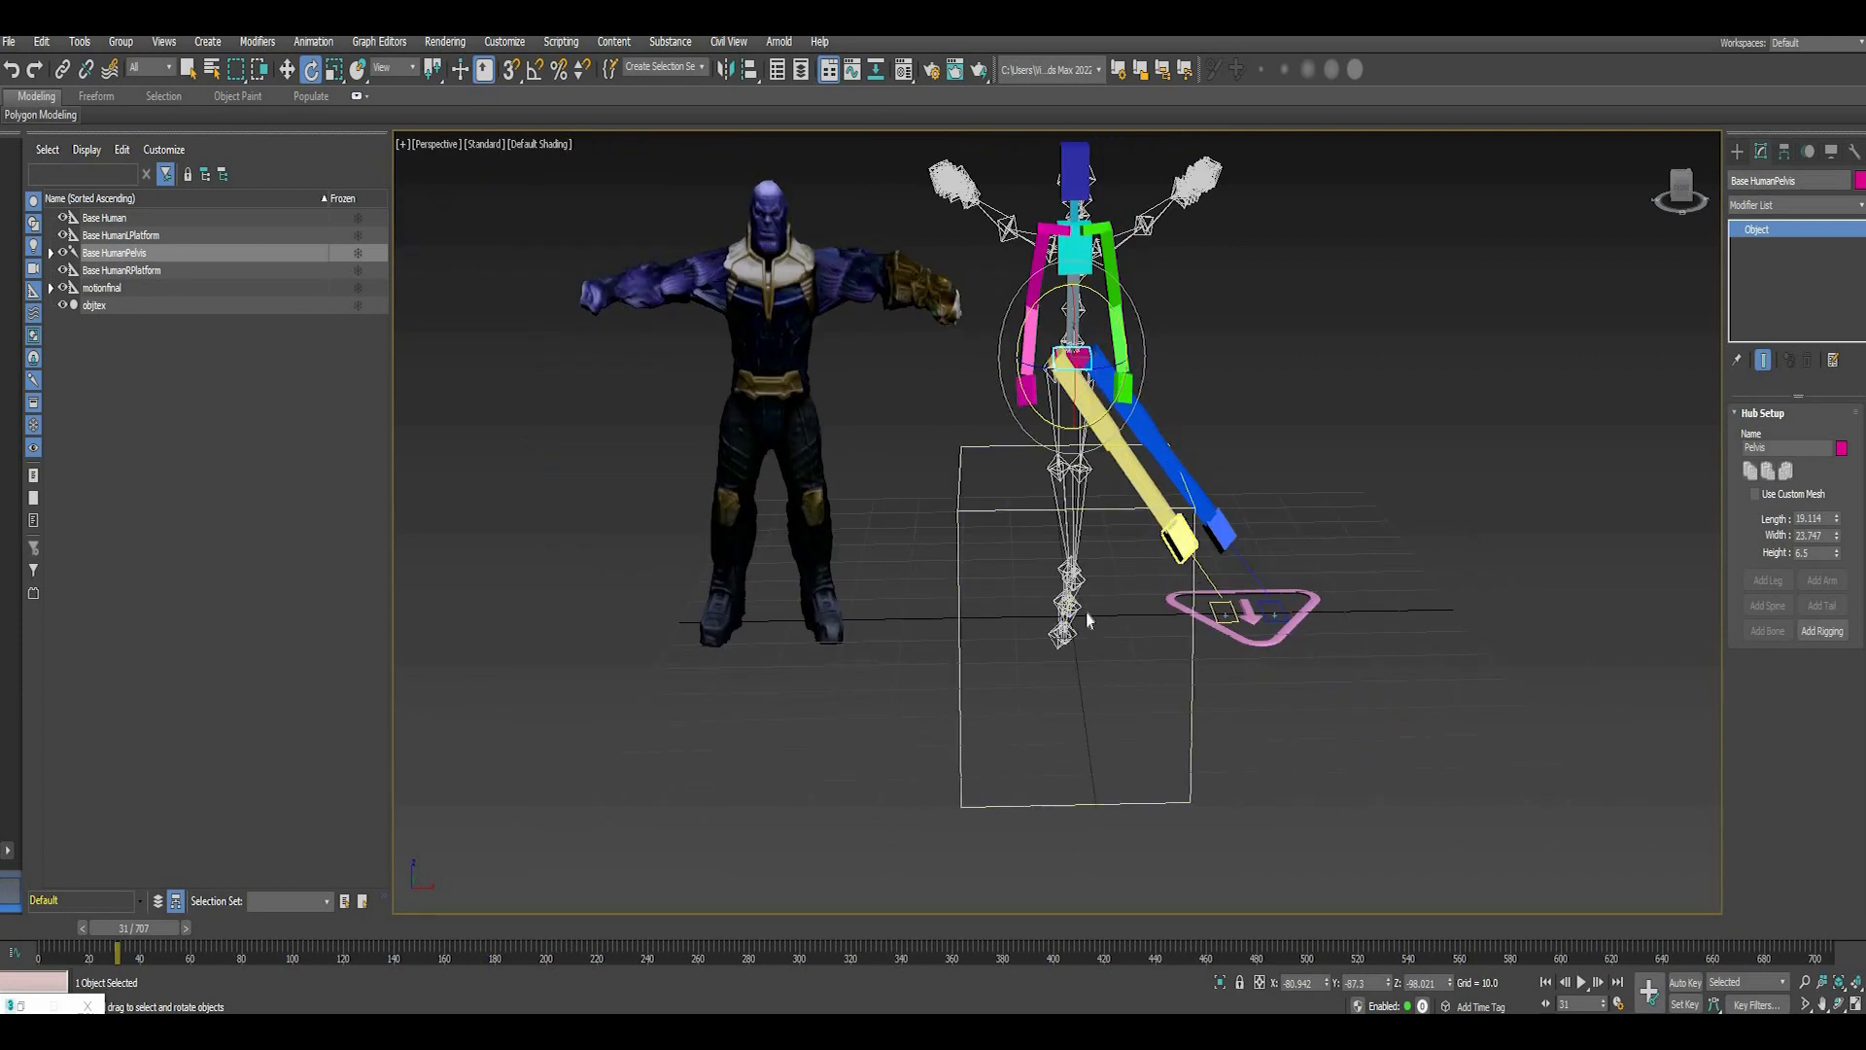
- In the CATRig mapping, map LeftToes_end to Base HumanLPlatform and RightToes_end to Base HumanRPlatform
left_click(1179, 540)
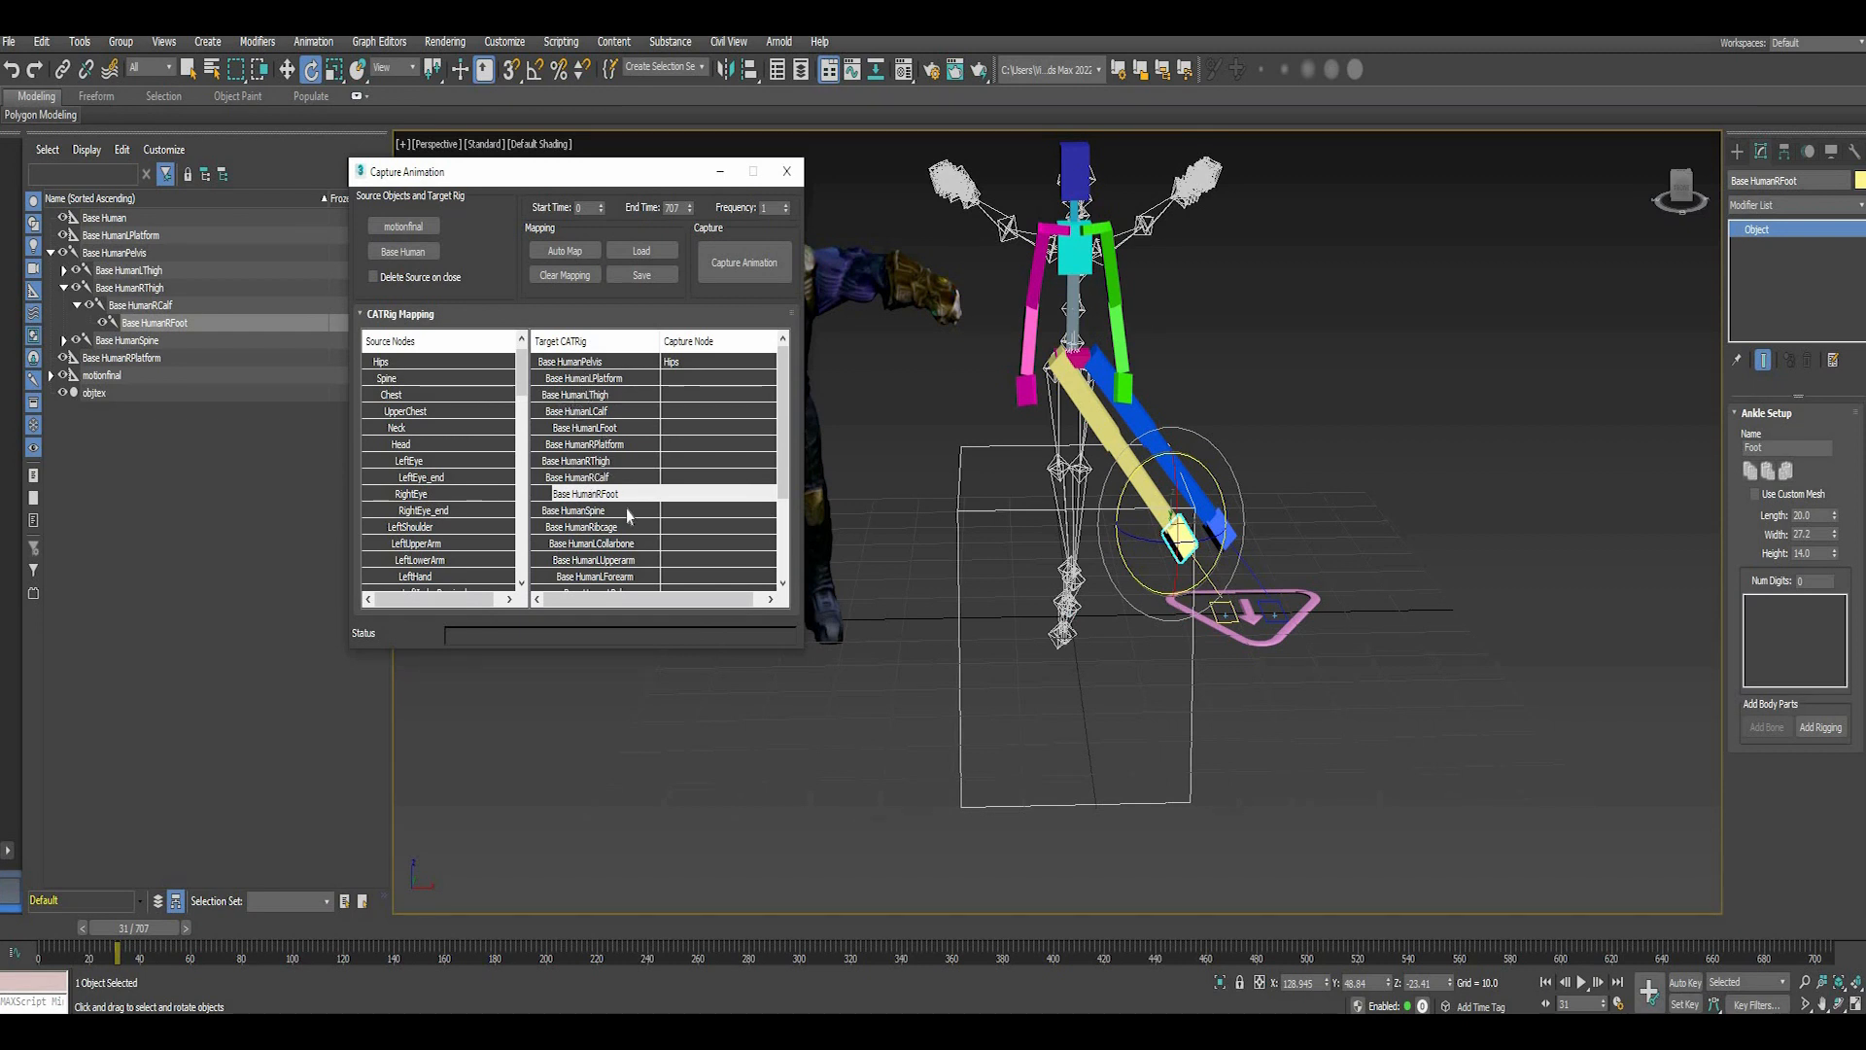
scroll(628, 515, "down", 1)
scroll(622, 506, "up", 1)
left_click(573, 431)
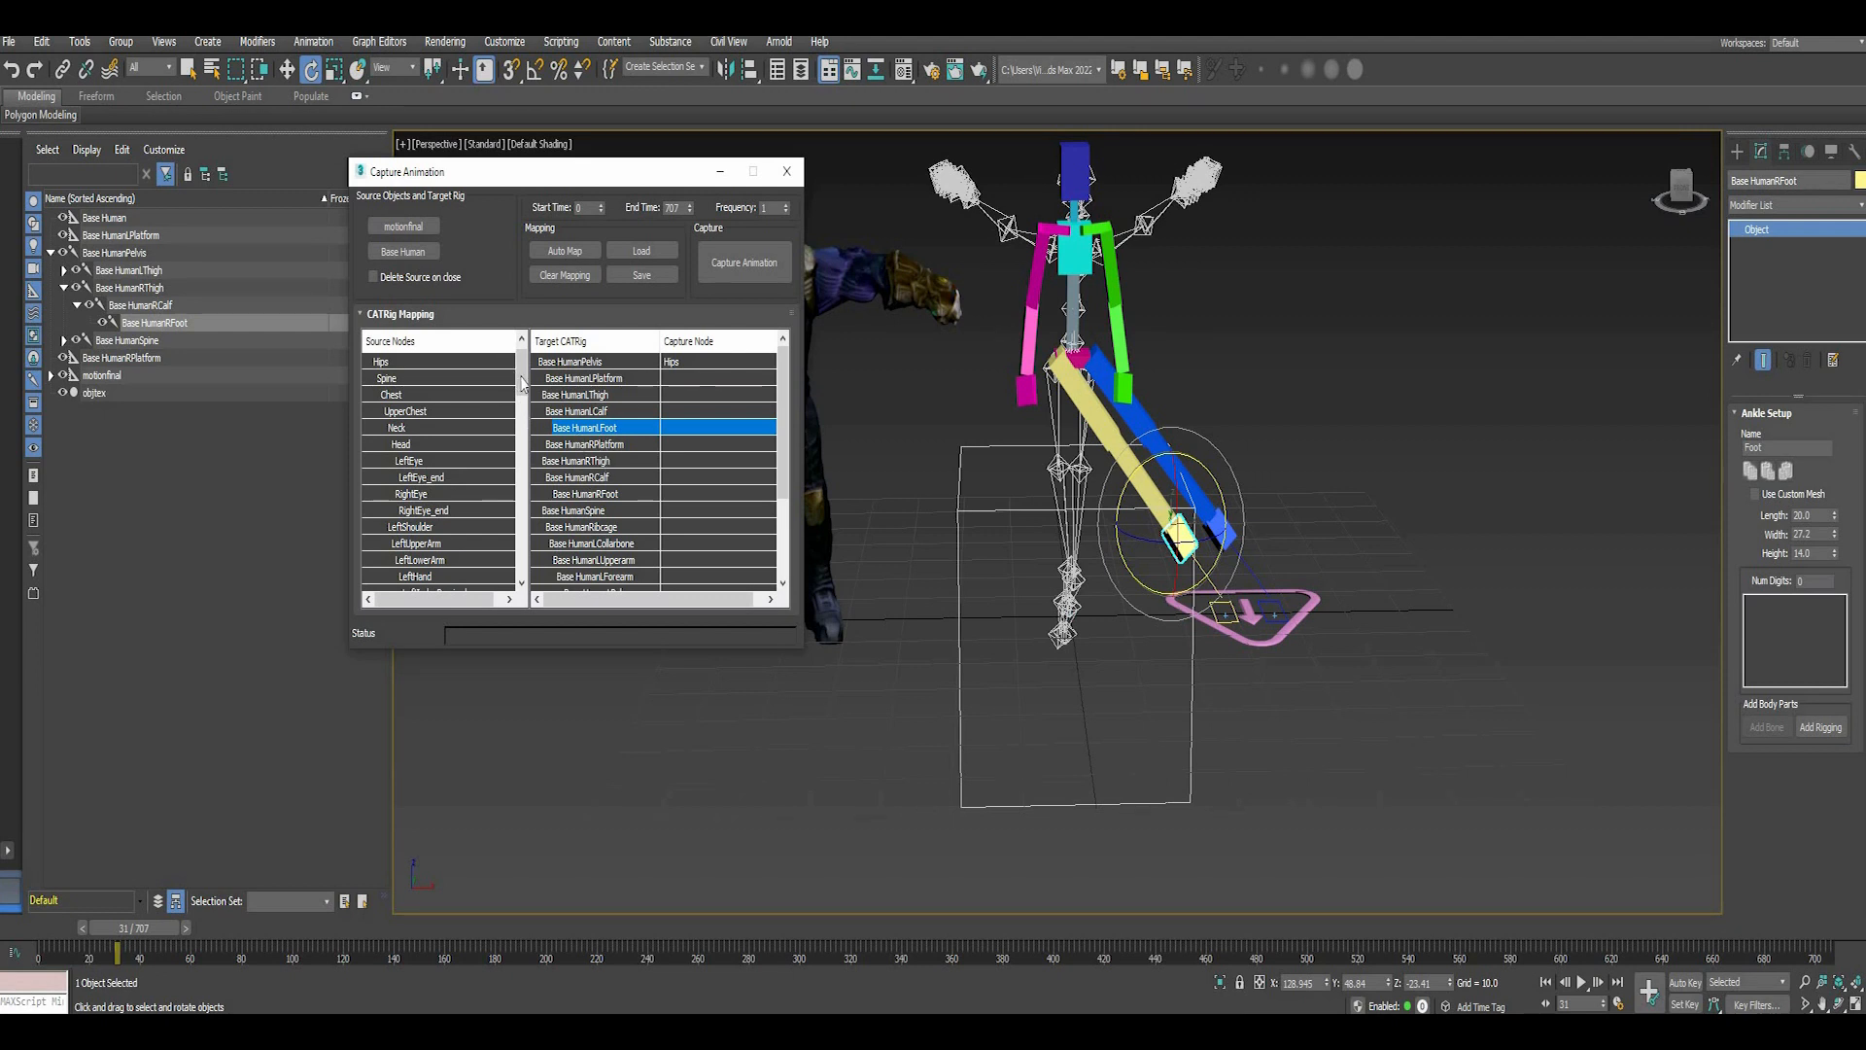
scroll(510, 432, "down", 1)
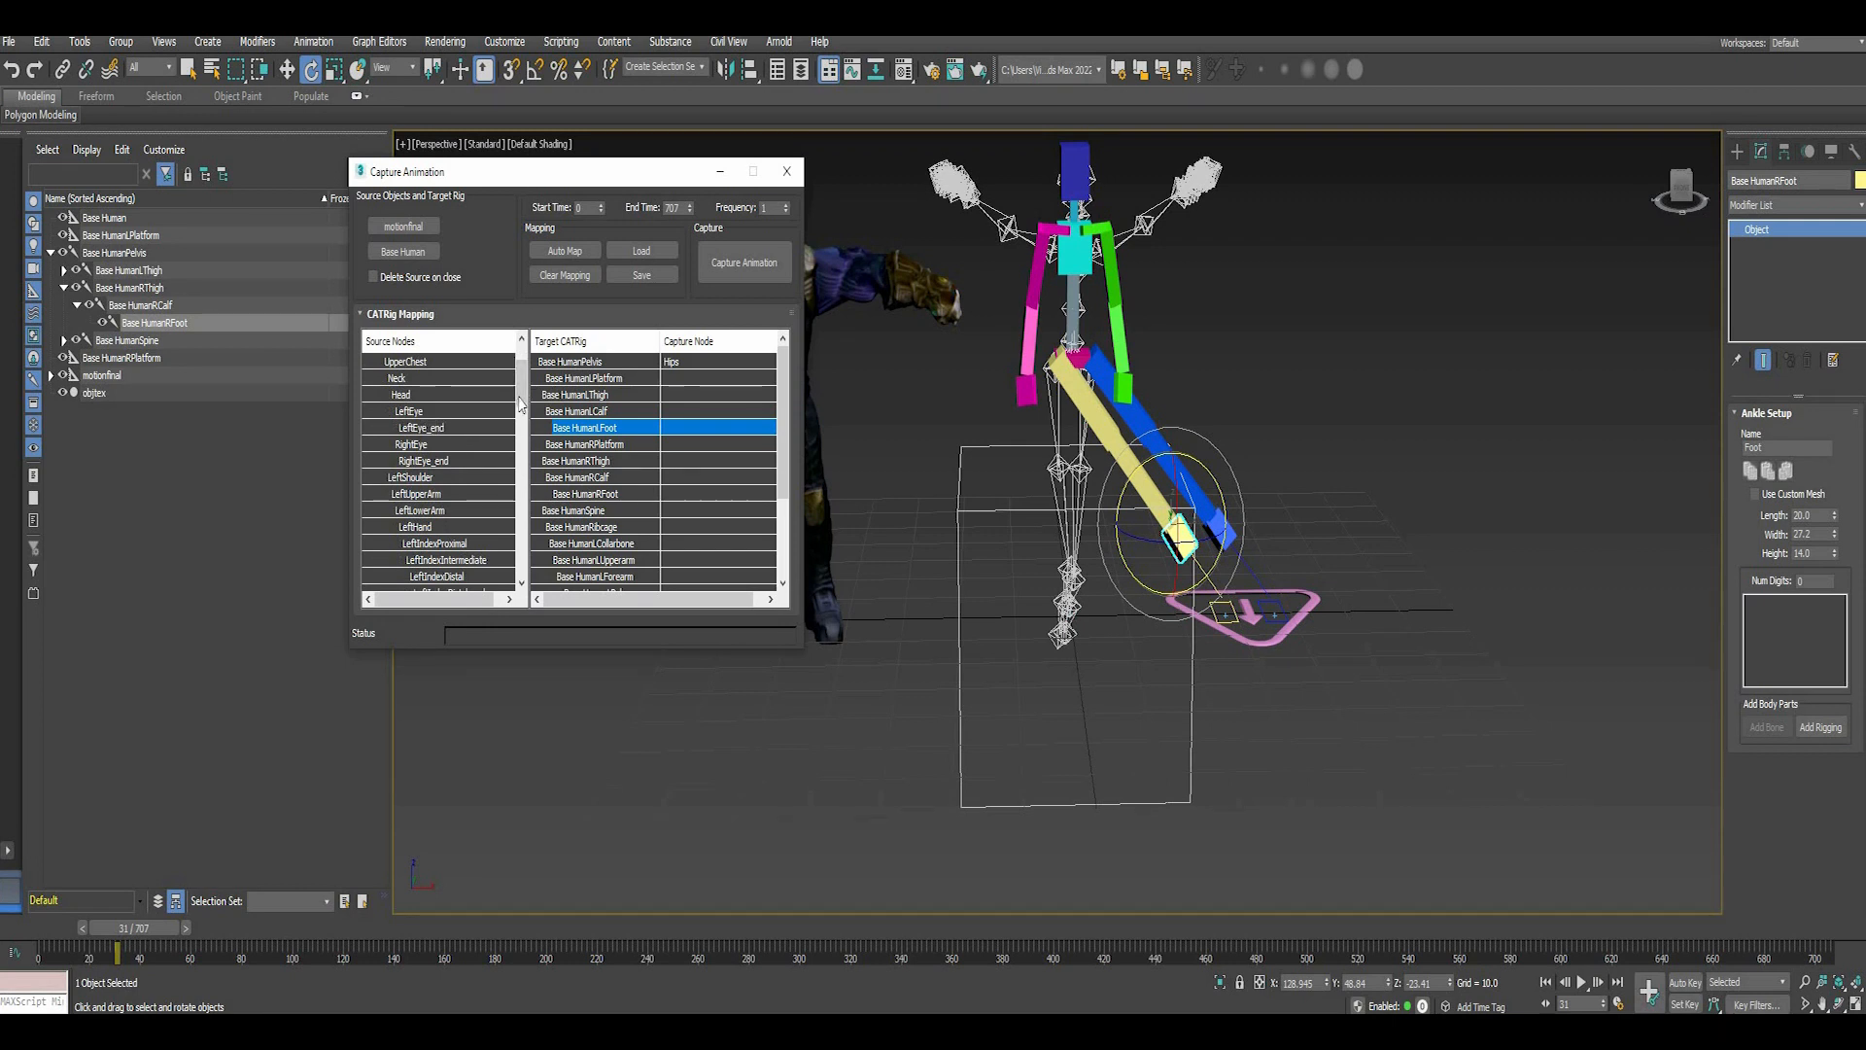
scroll(519, 399, "down", 2)
scroll(518, 386, "up", 2)
scroll(449, 491, "down", 7)
scroll(452, 483, "down", 8)
scroll(437, 525, "down", 1)
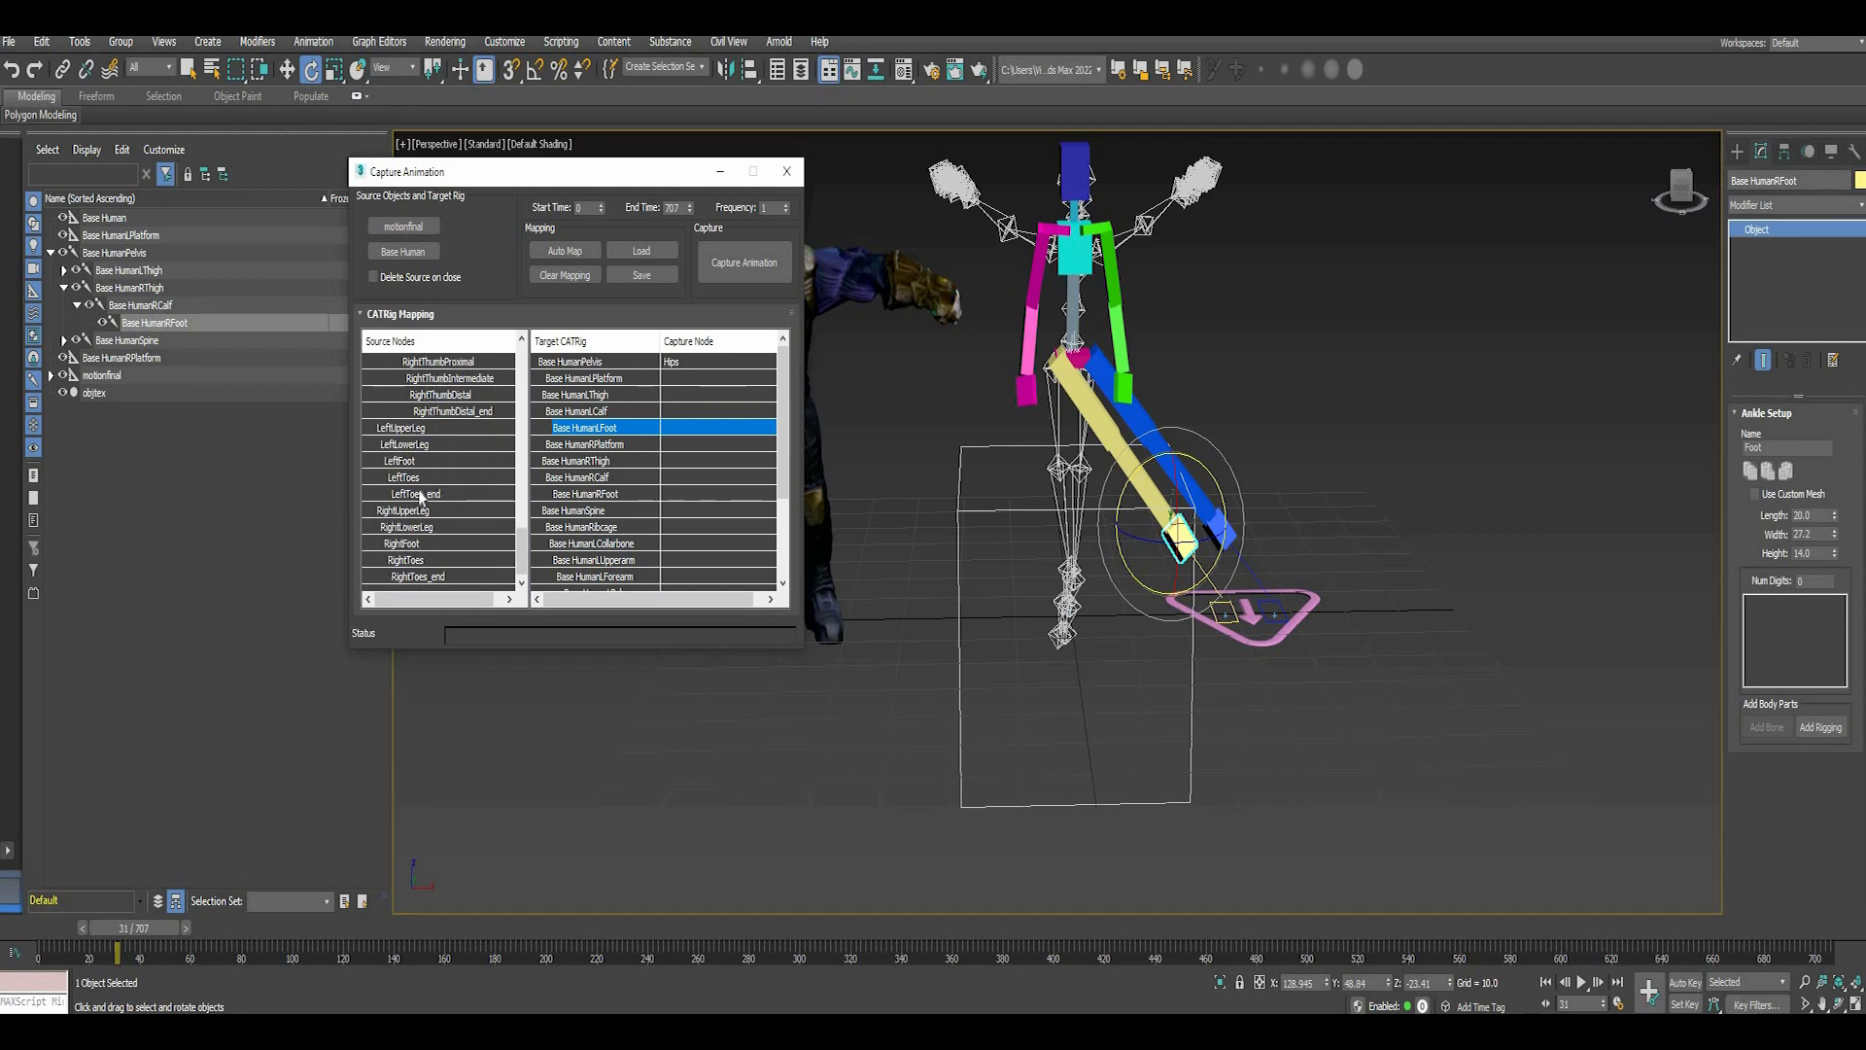
left_click(420, 495)
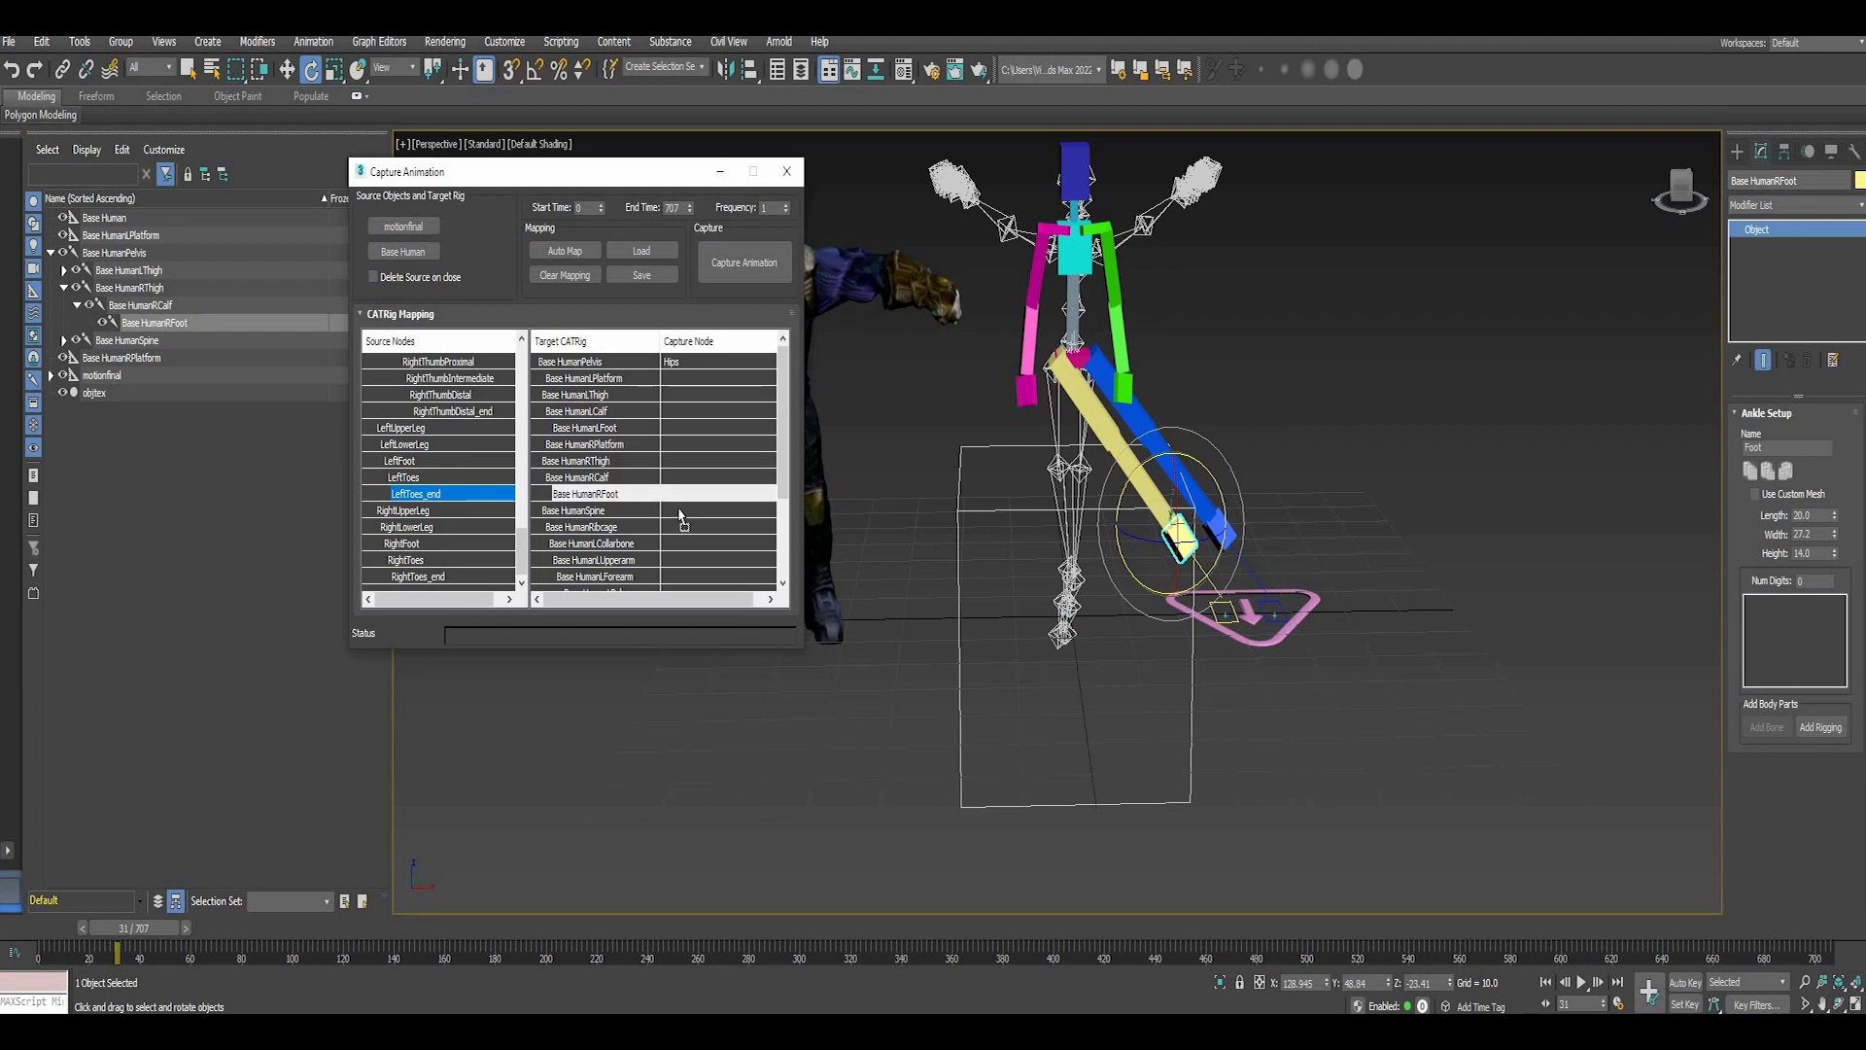
left_click(679, 382)
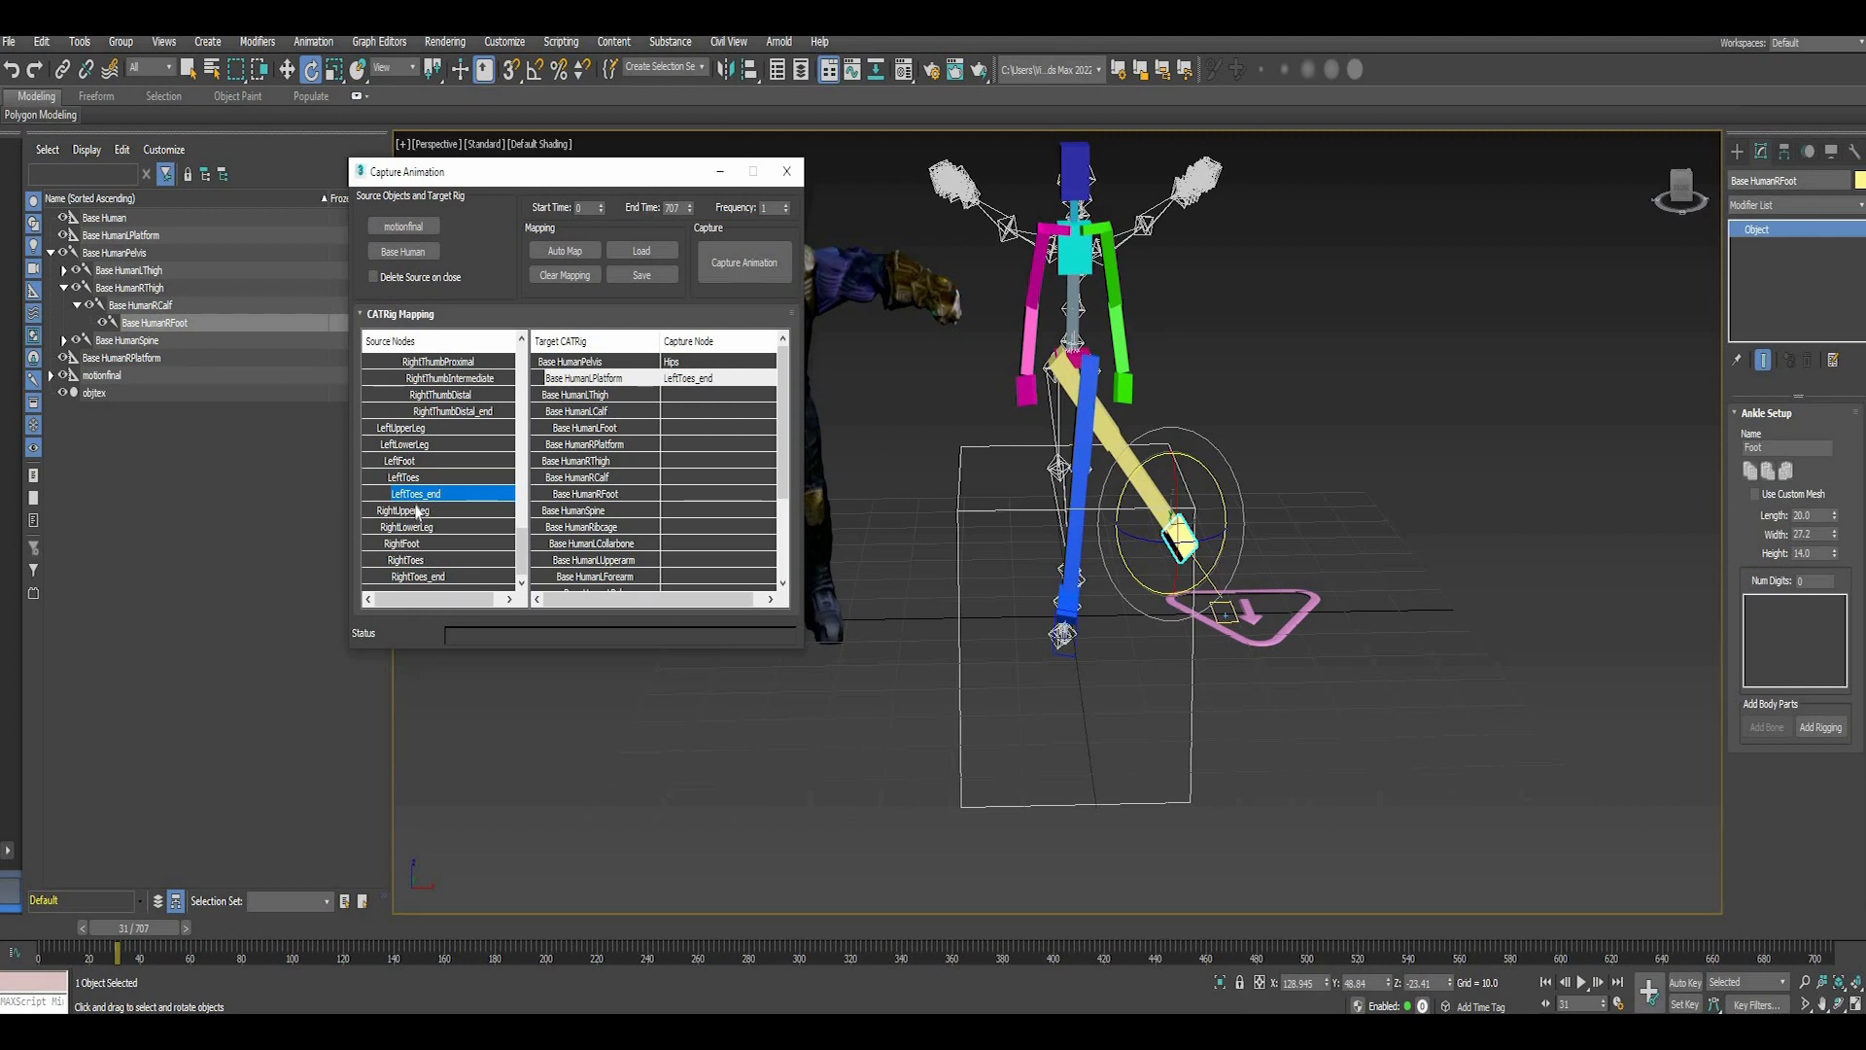
left_click(413, 576)
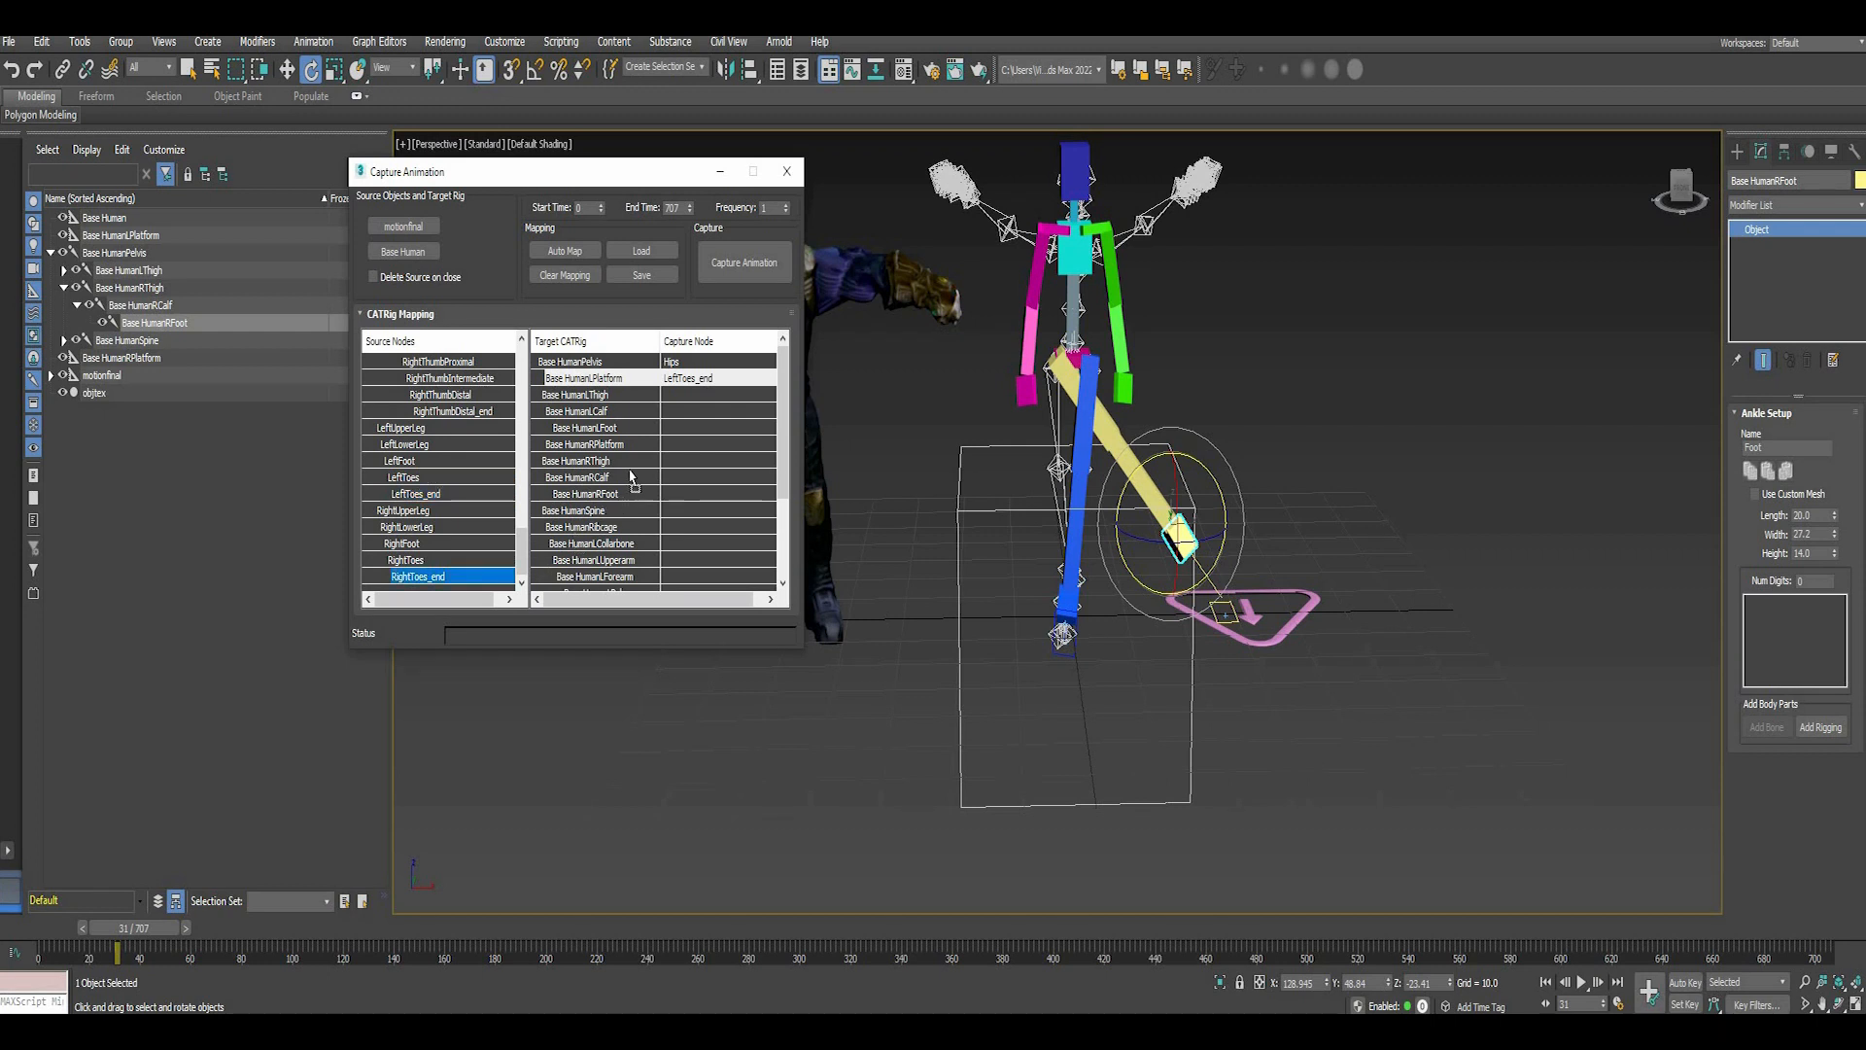
left_click(686, 445)
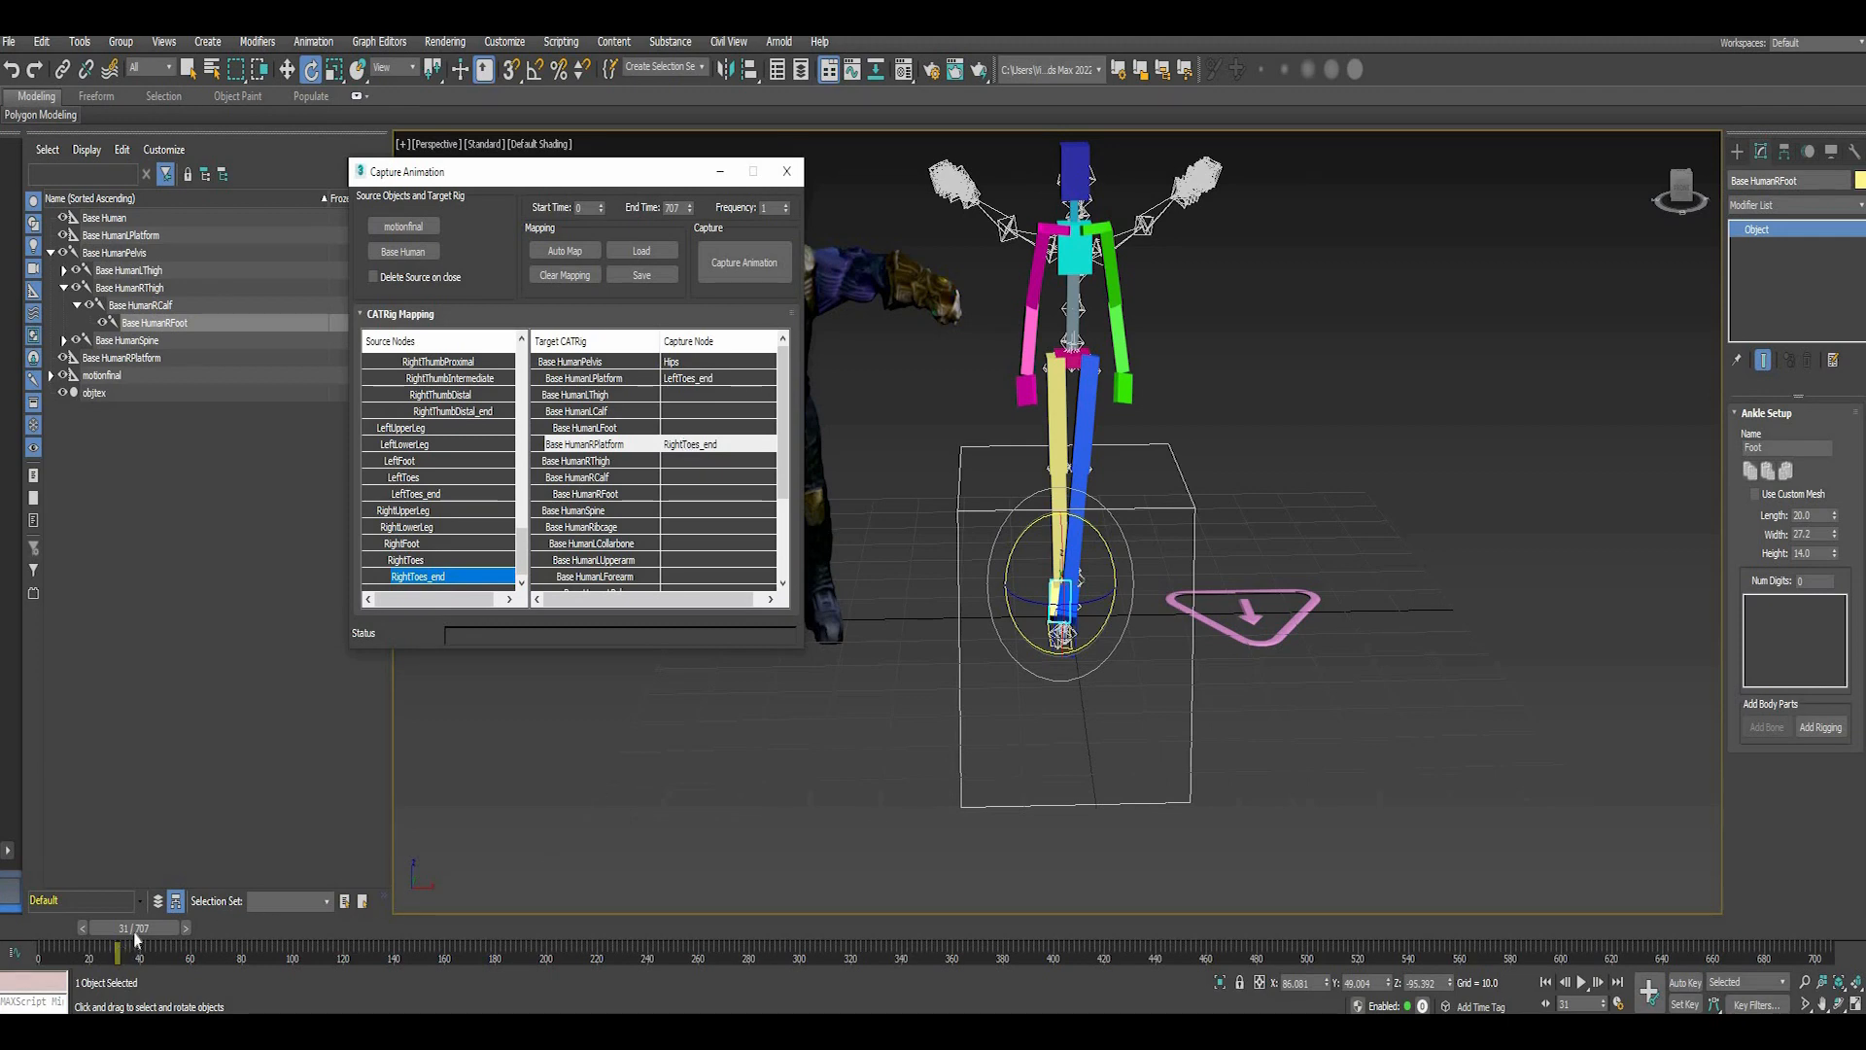
- Scrub through the early frames to check the mapped legs against the motion skeleton, and close Capture Animation
left_click_drag(136, 935, 360, 948)
left_click_drag(81, 942, 84, 945)
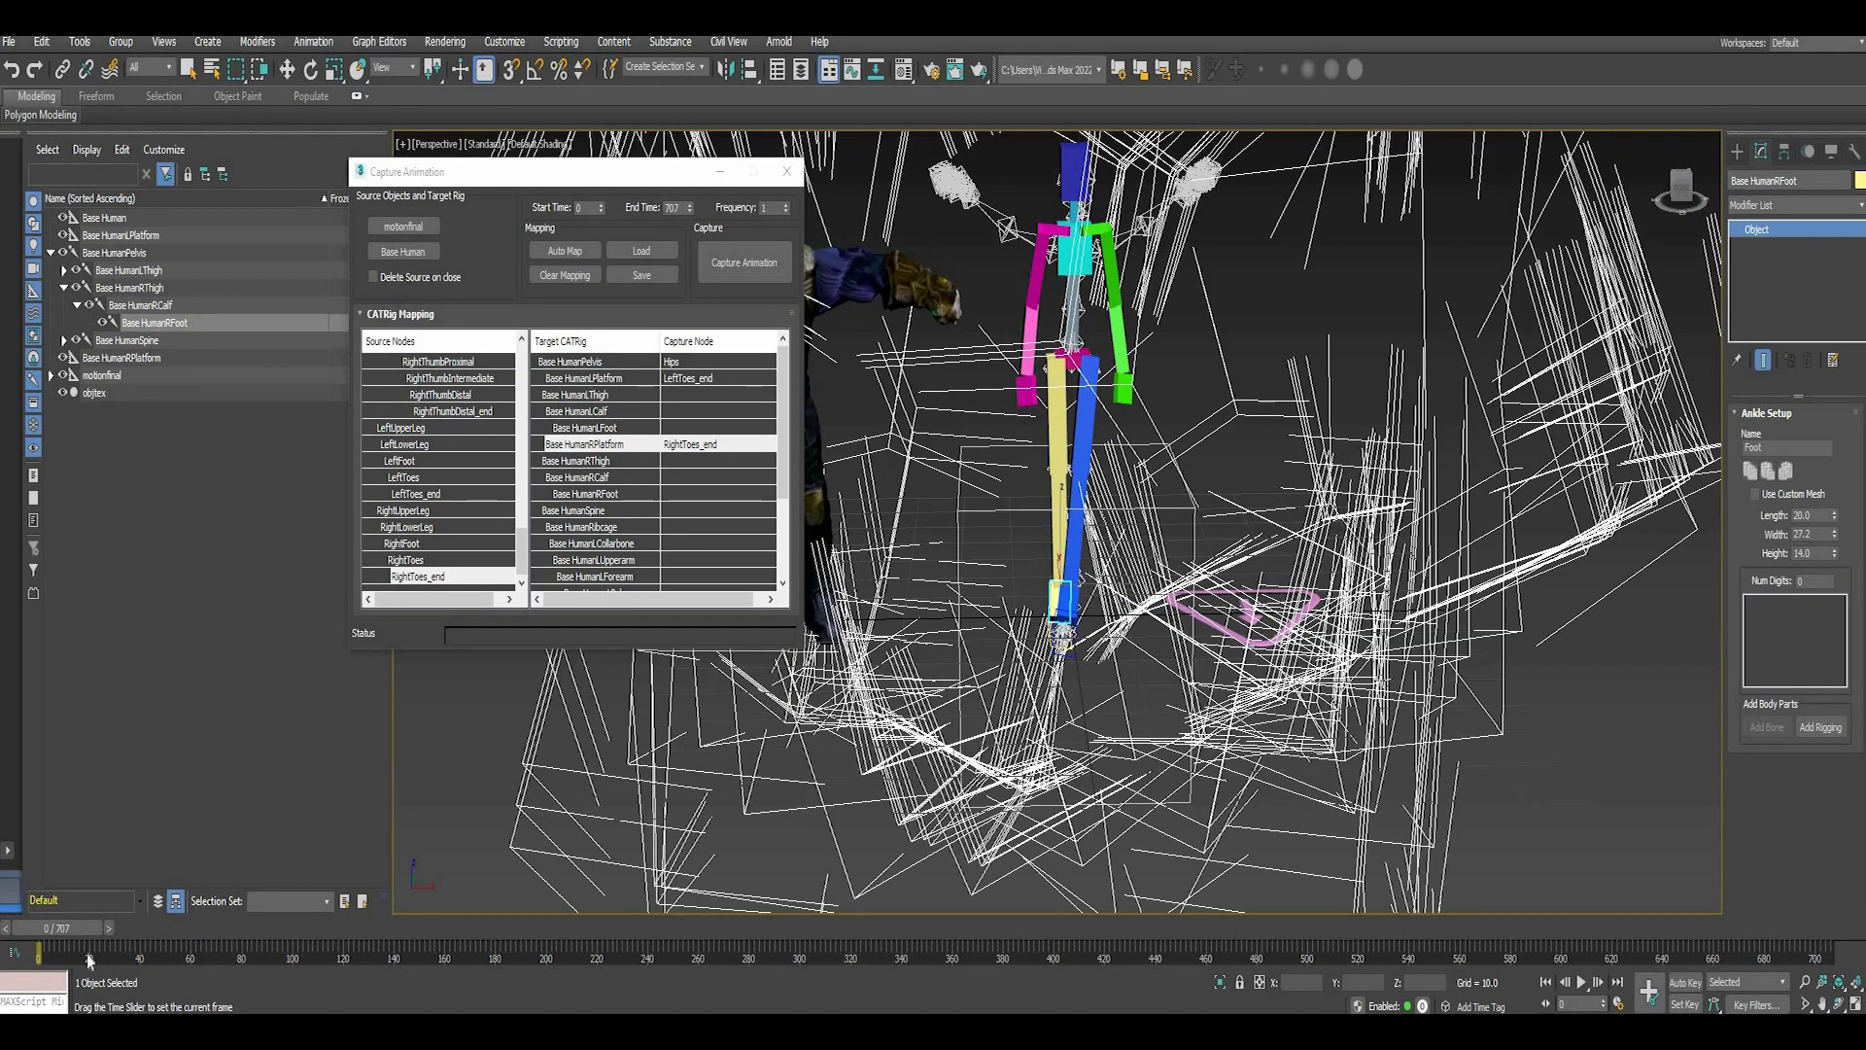
key("e")
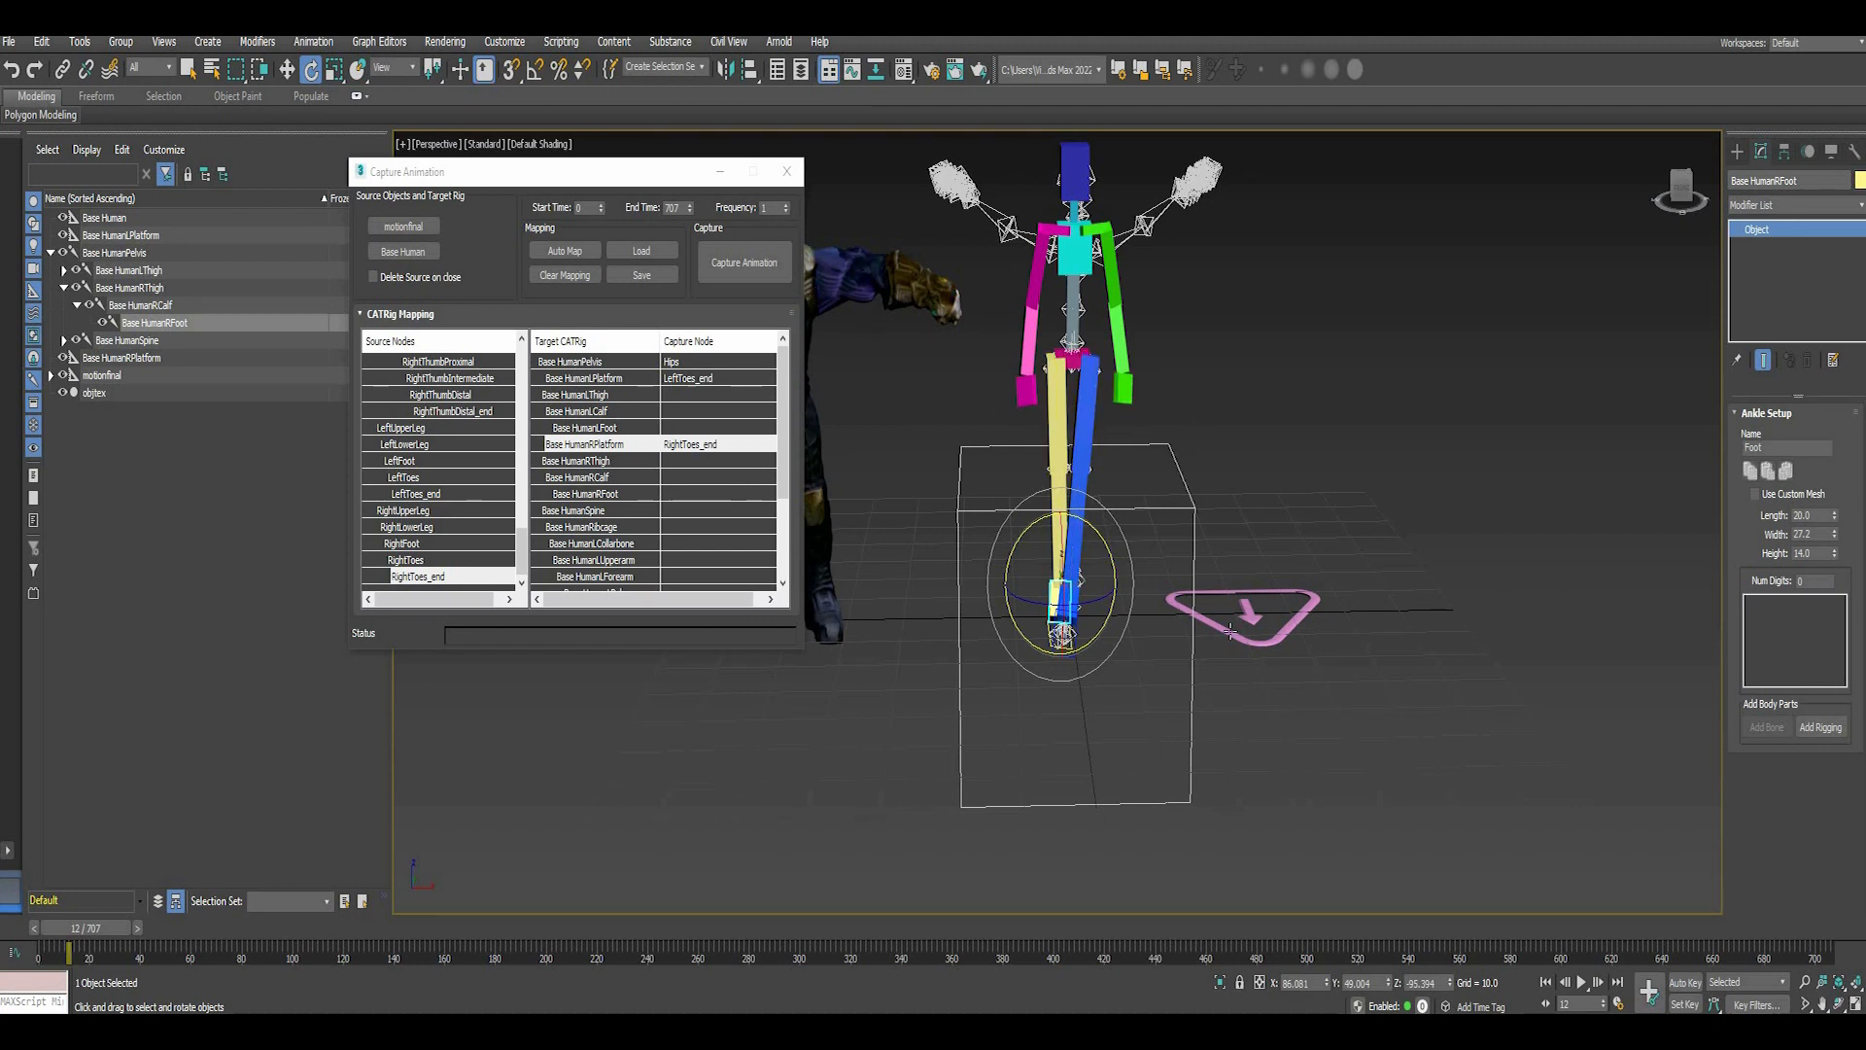
left_click_drag(1683, 190, 1680, 204)
left_click(1680, 201)
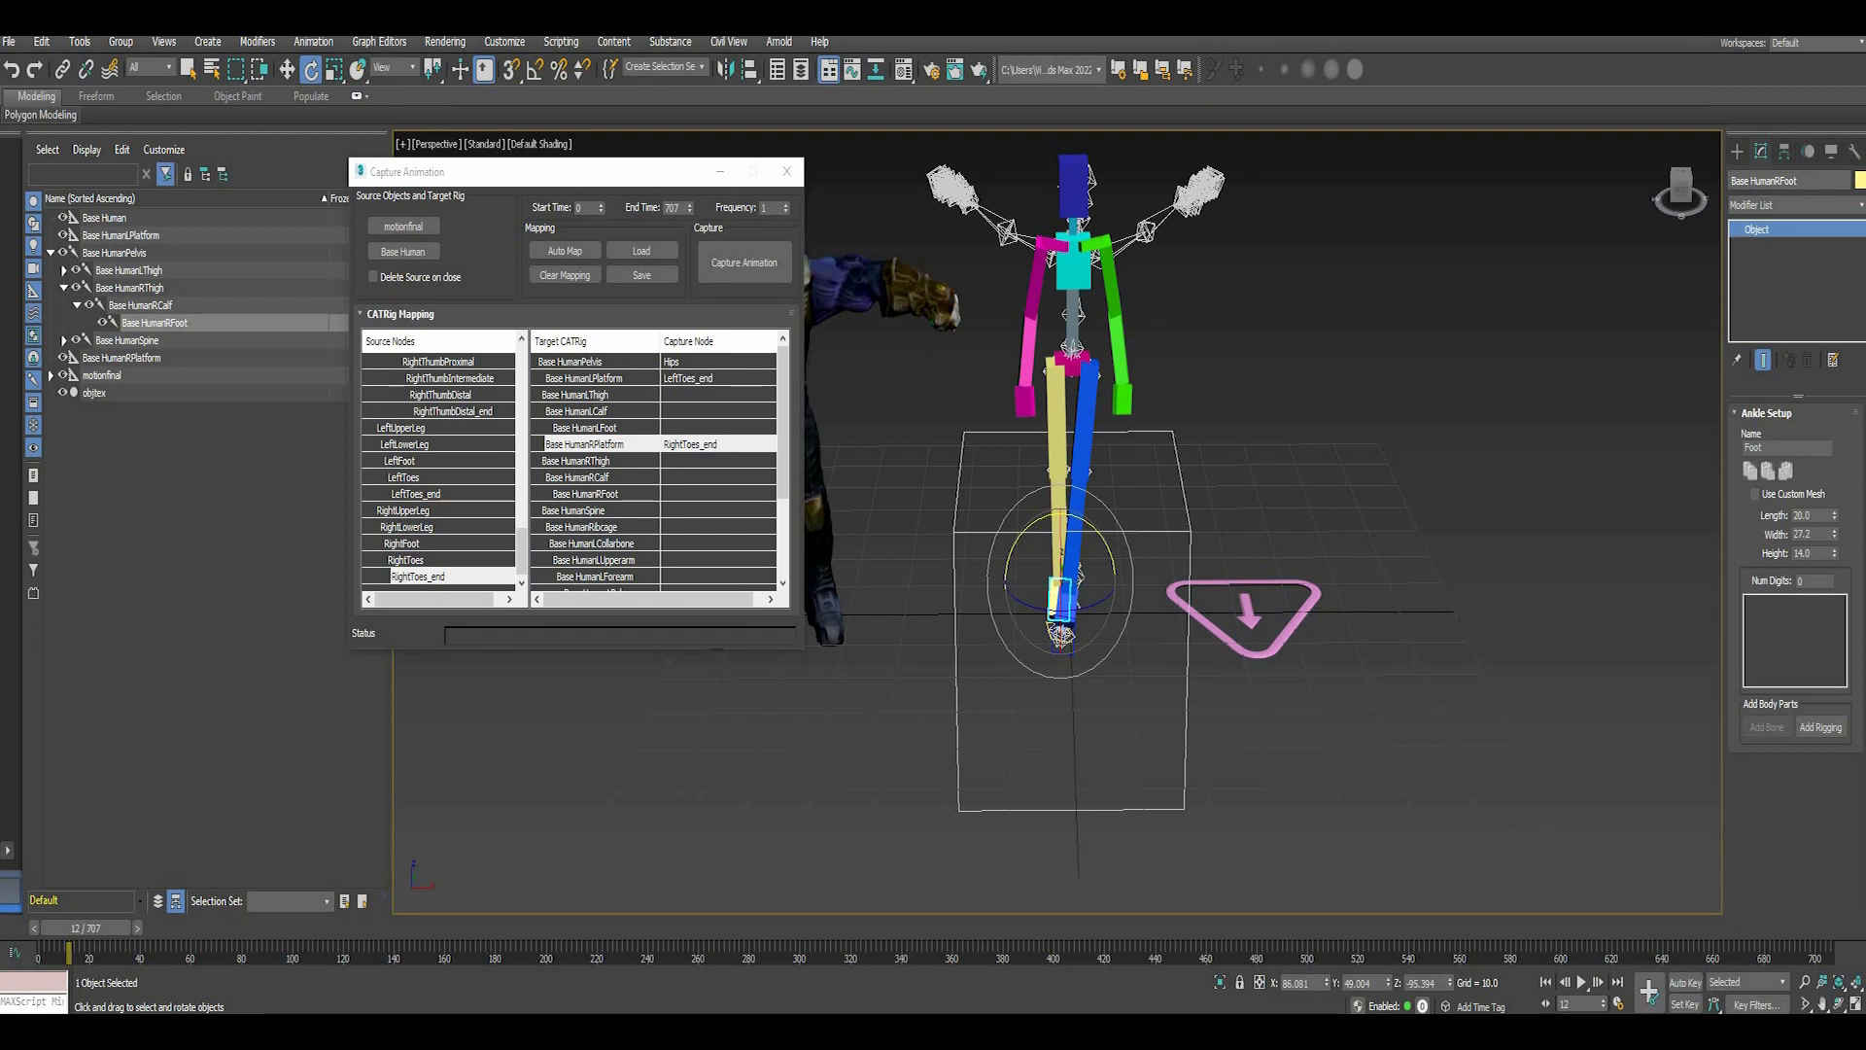
left_click(787, 171)
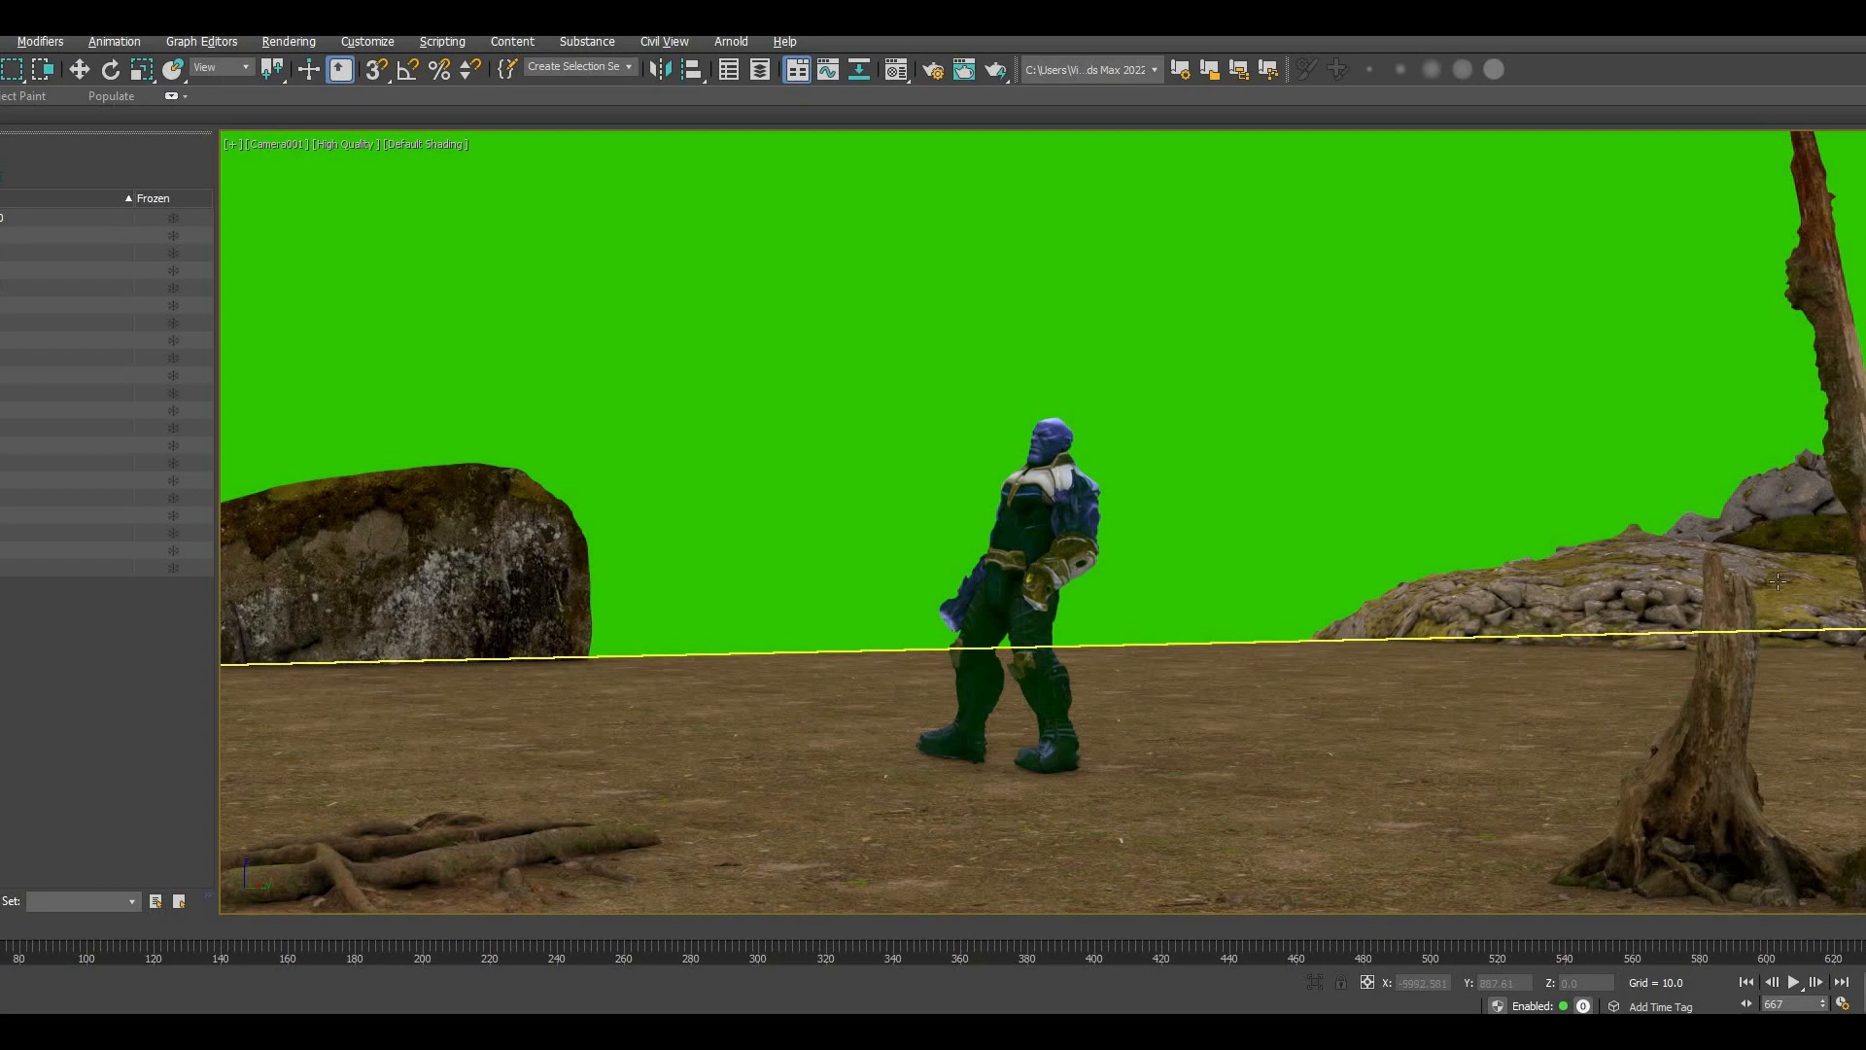
- Select the rocky hill, tree stump, boulder and ground in turn to examine the environment pieces in the camera view
left_click(1616, 587)
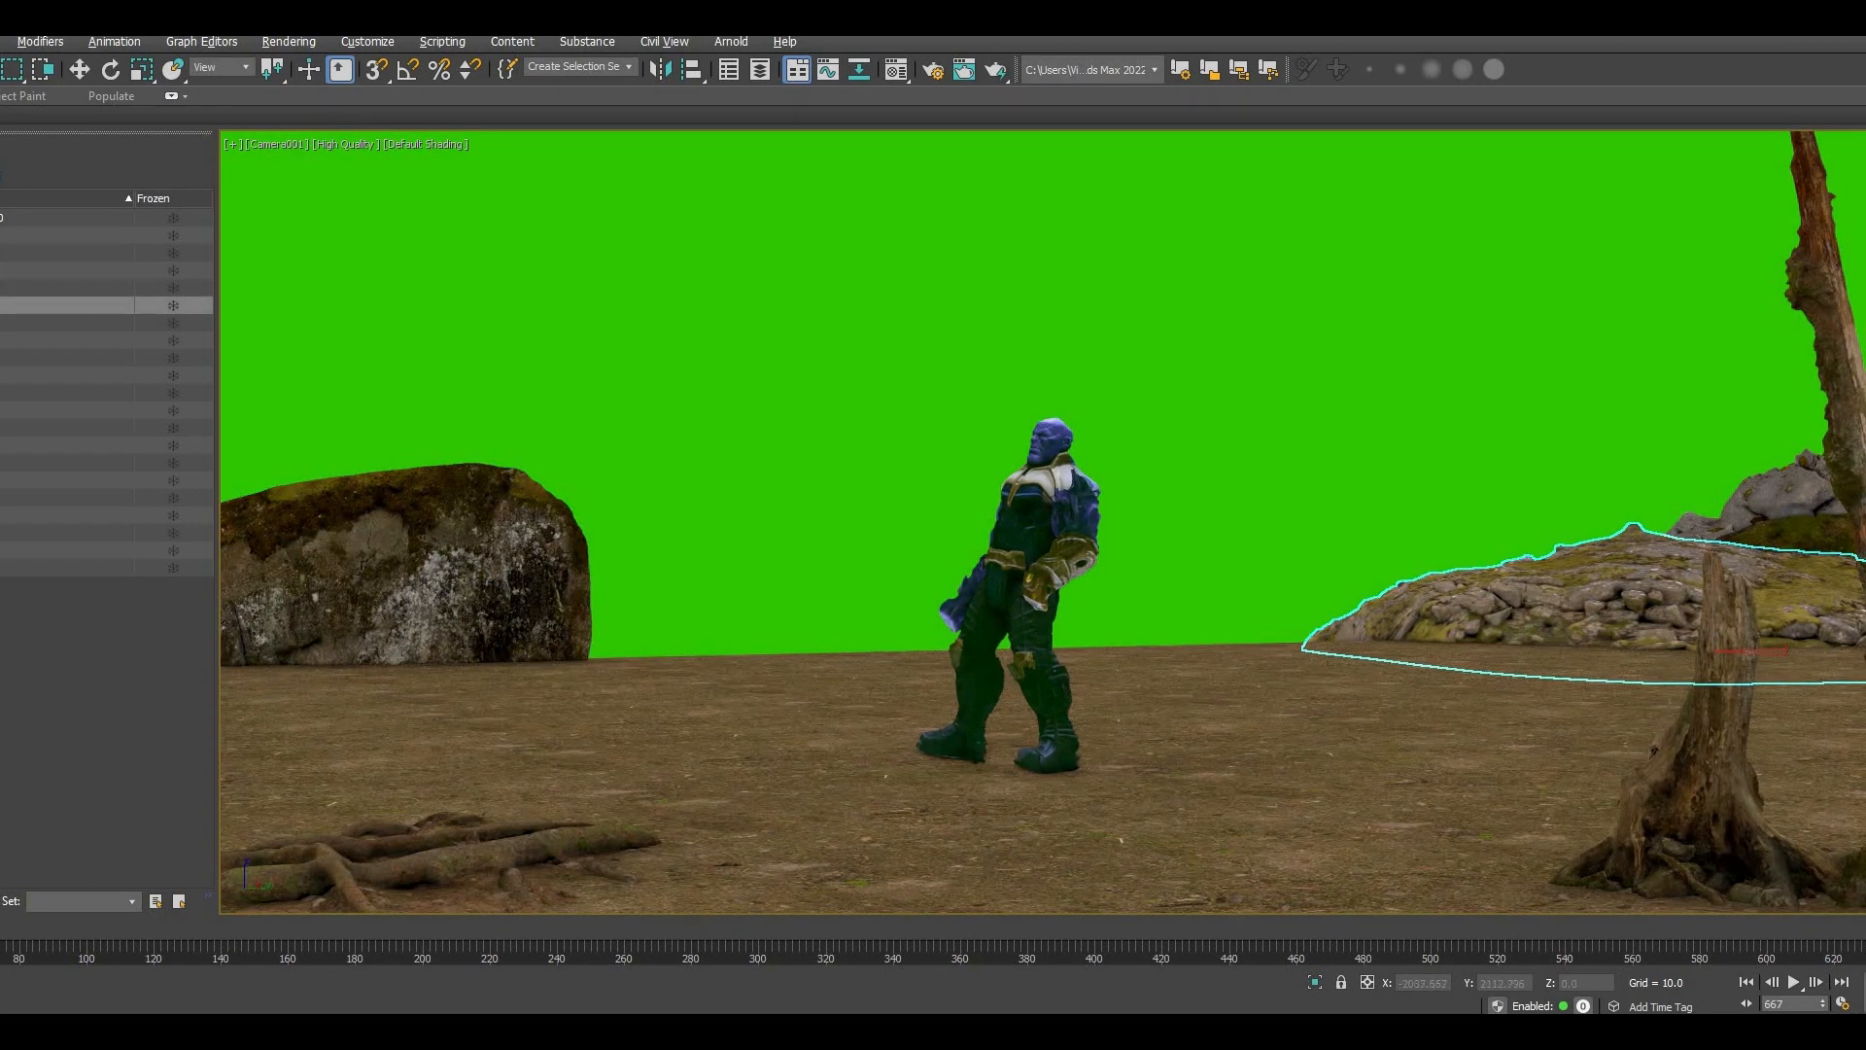
left_click(1708, 740)
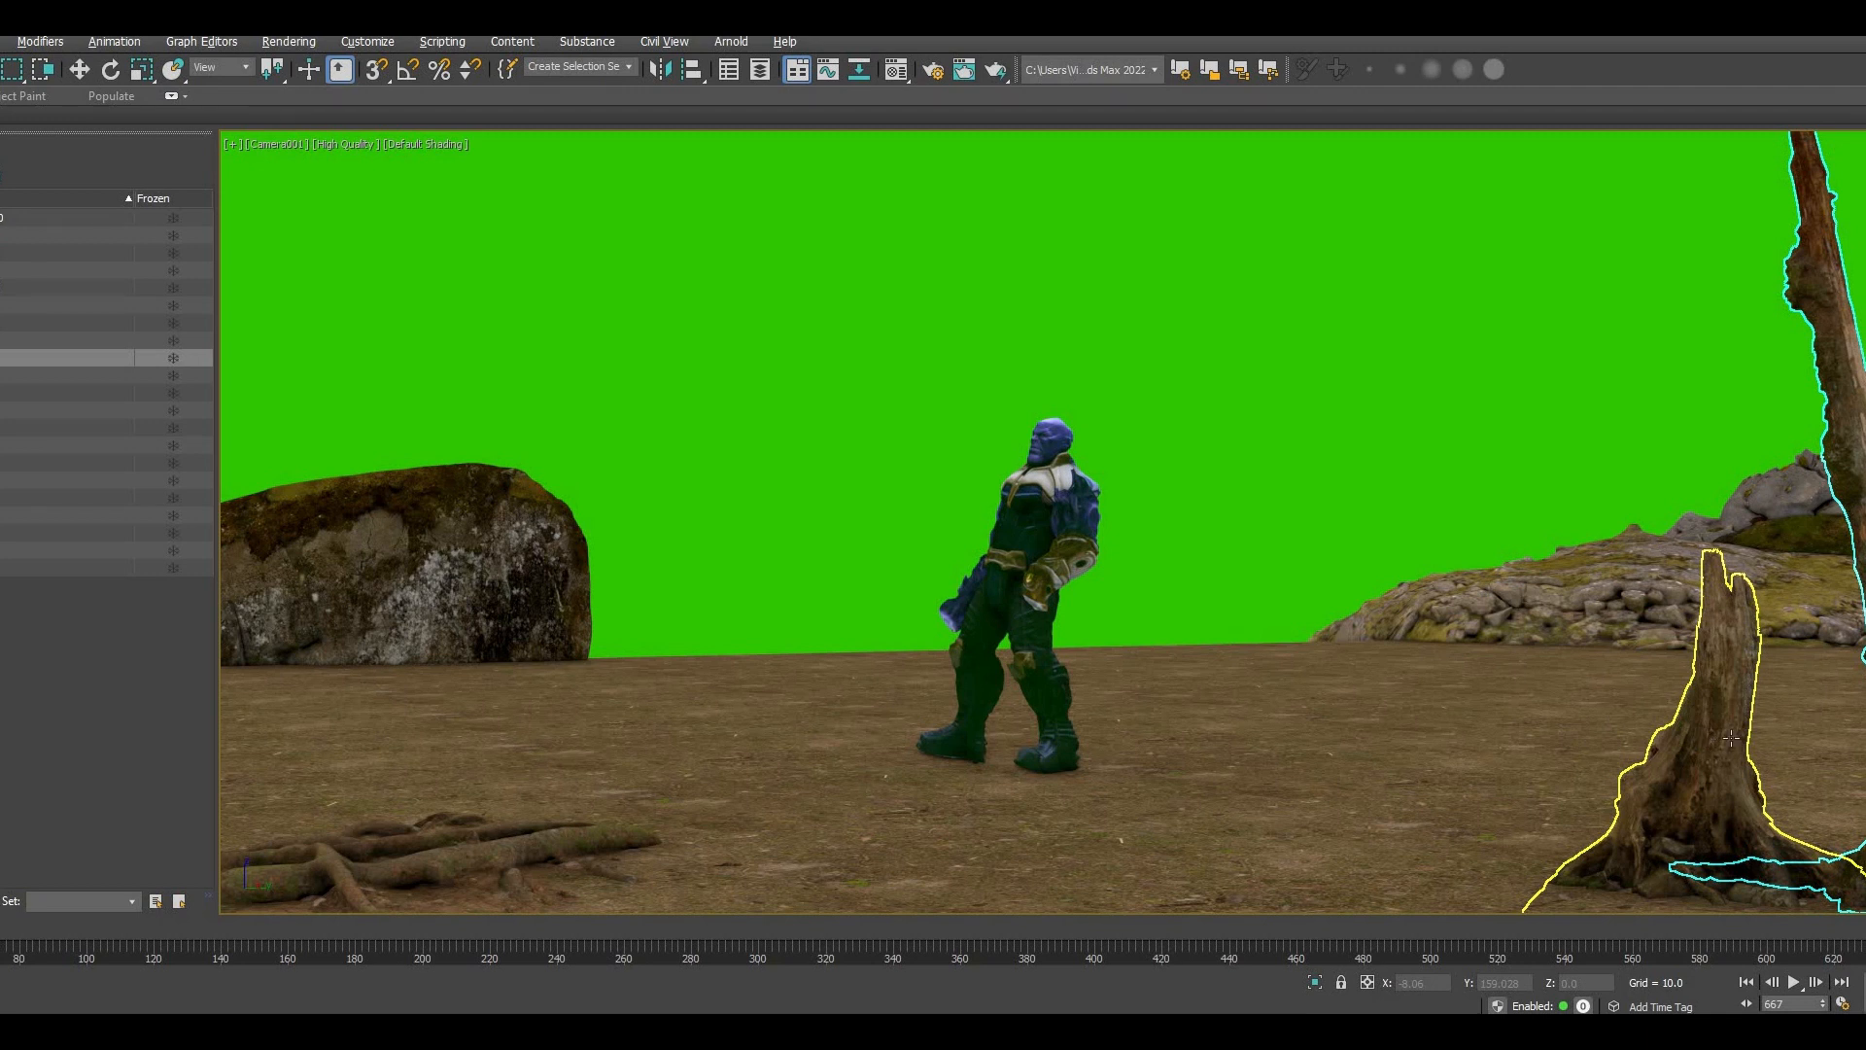
left_click(1463, 574)
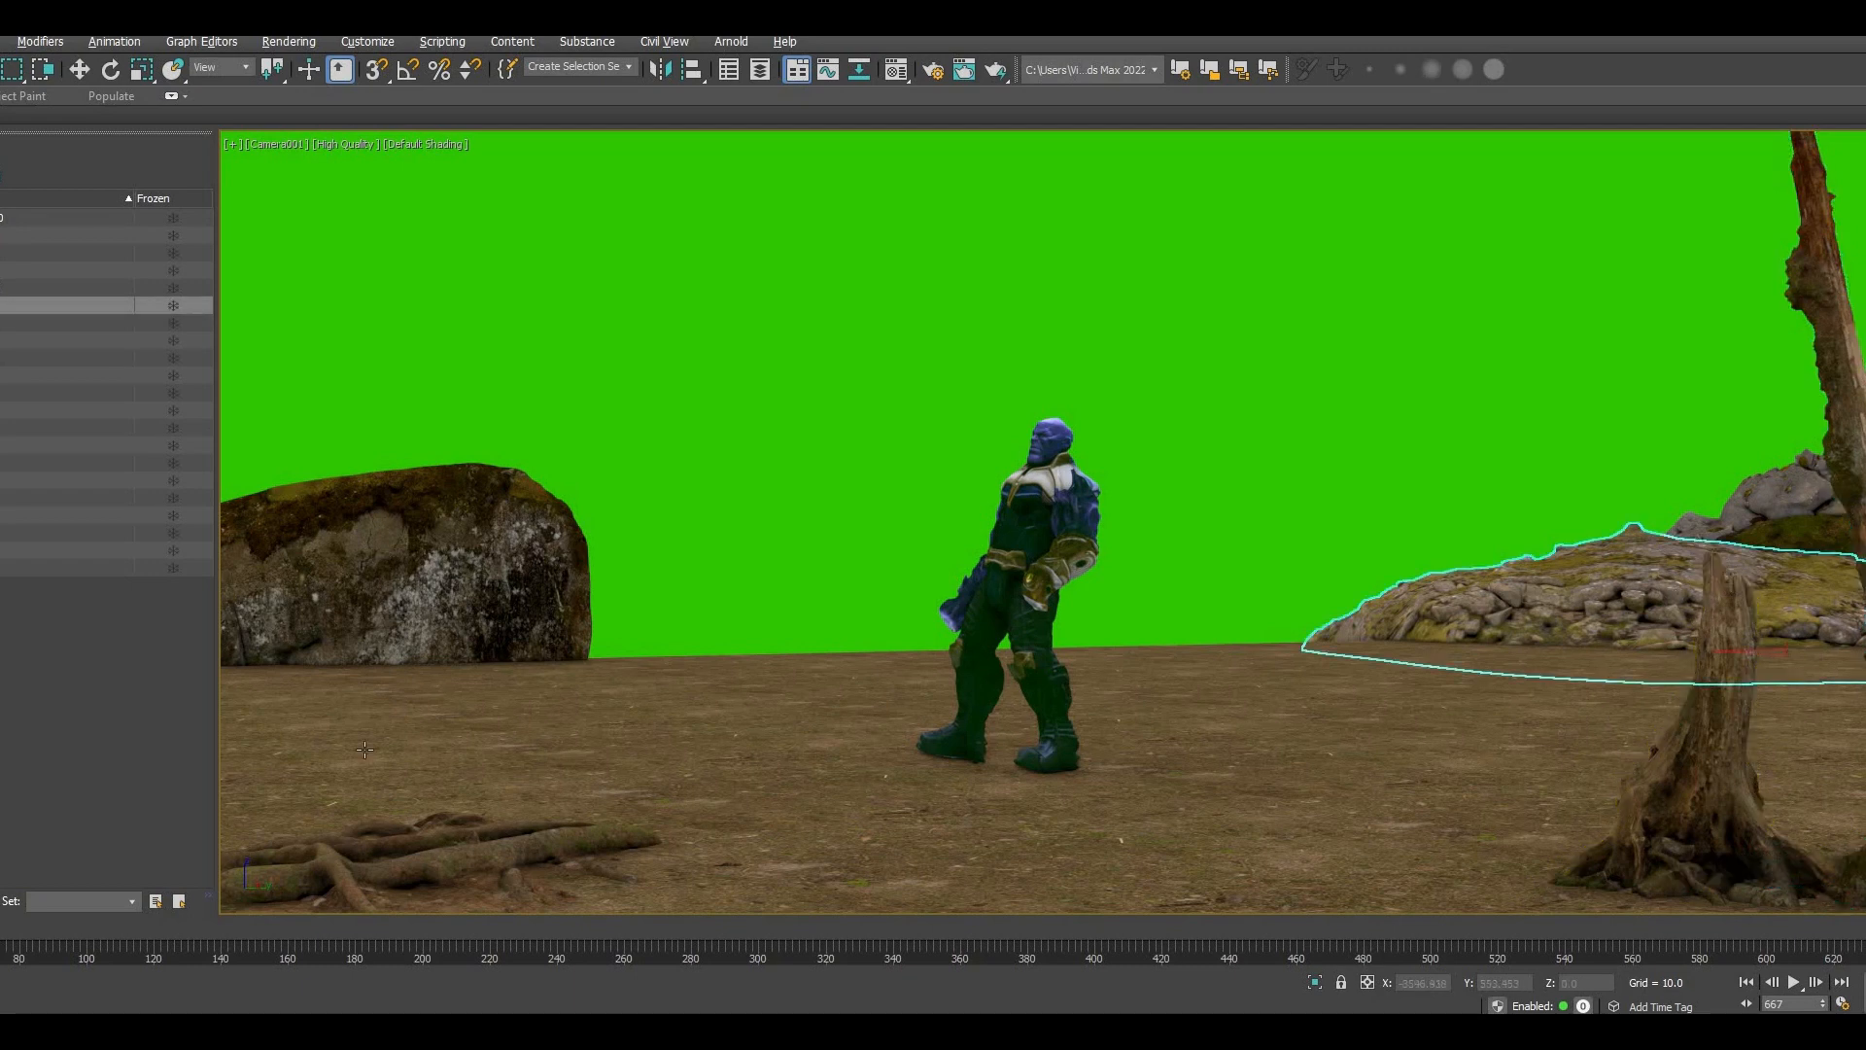
left_click(386, 555)
left_click(1042, 876)
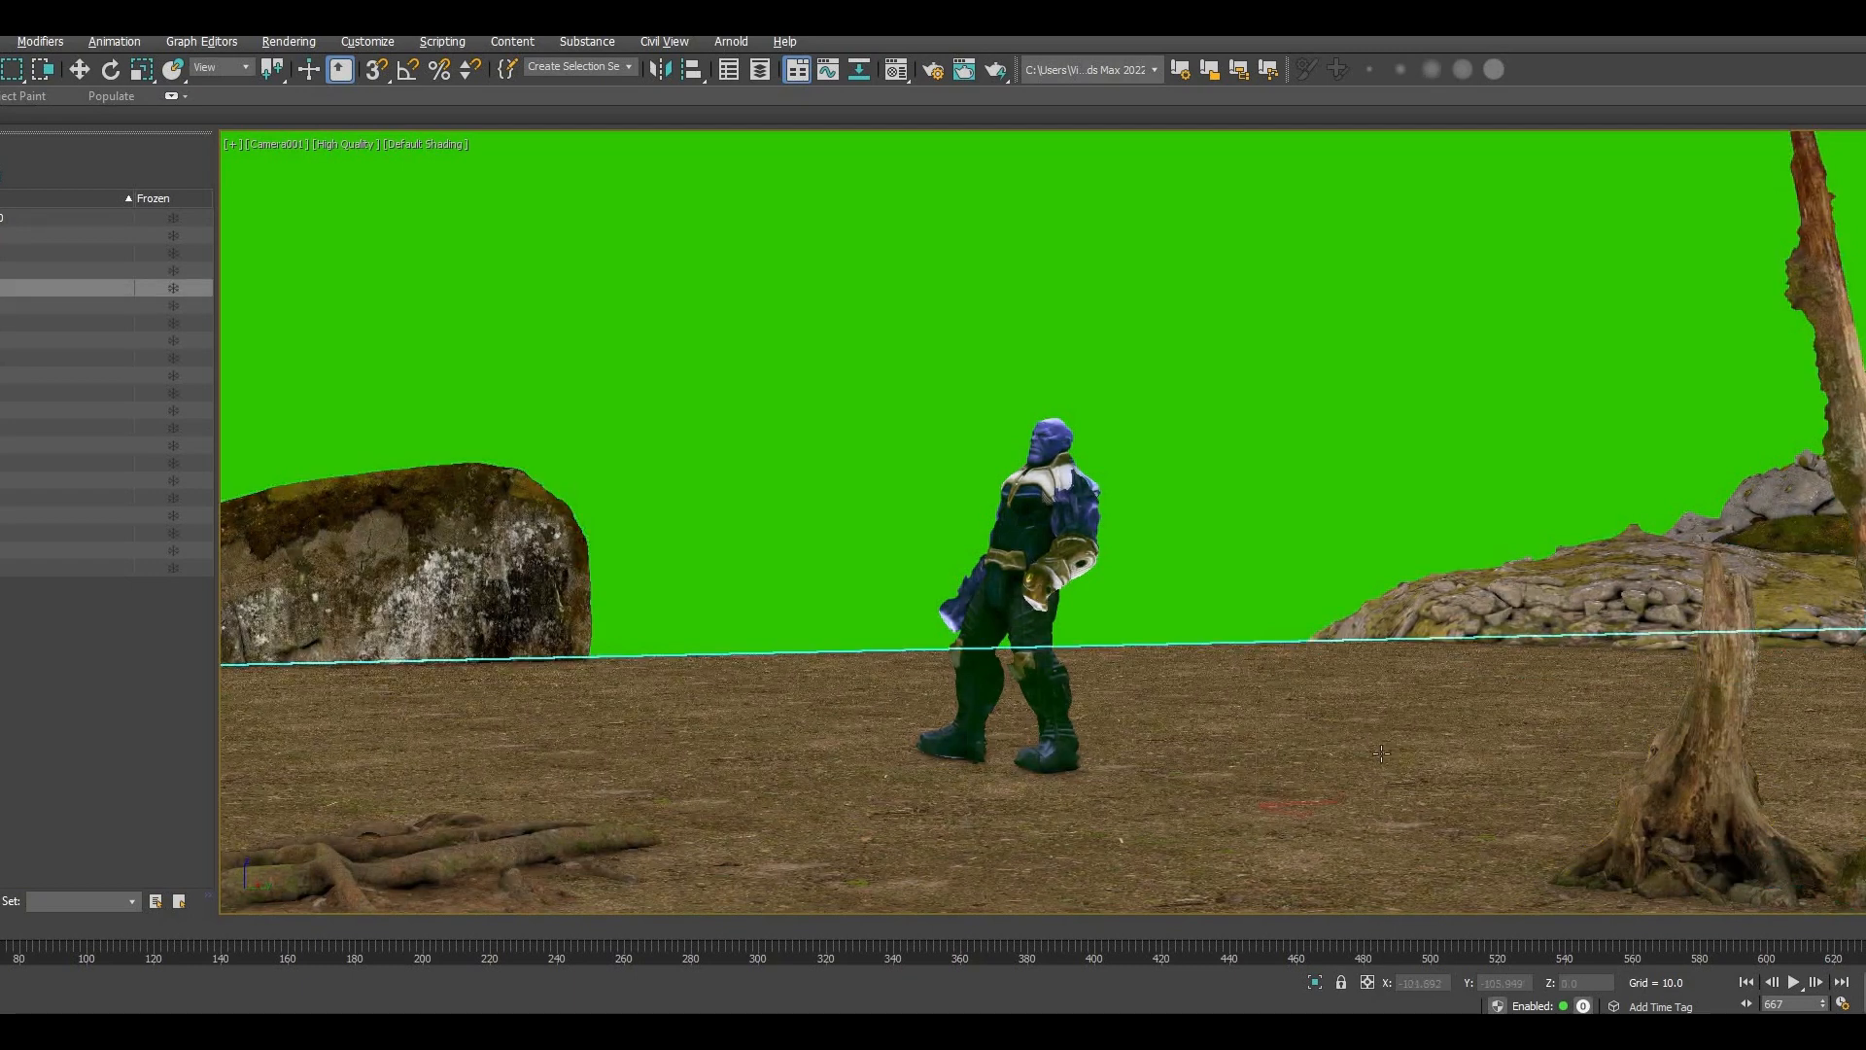
left_click(1519, 616)
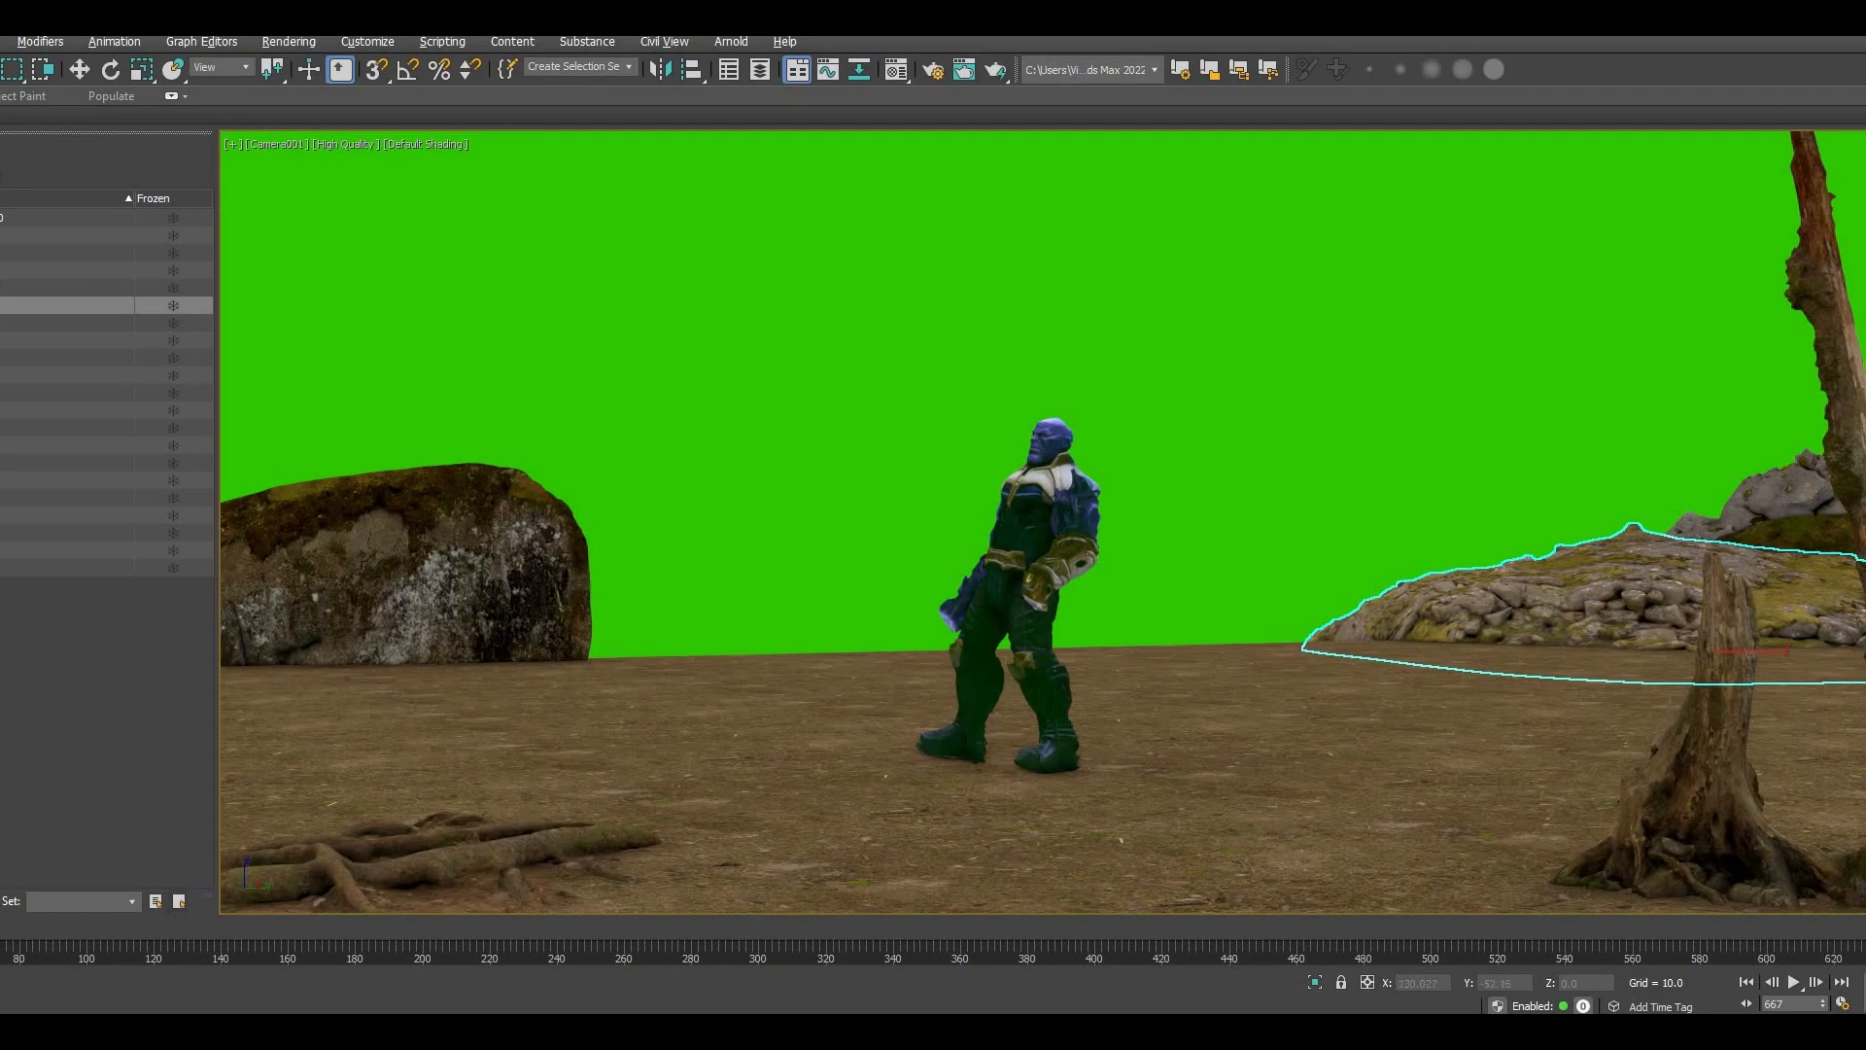
- Play the animation through the camera and scrub the timeline to frame 622 to review the character's motion in the environment
left_click_drag(1836, 948, 521, 950)
left_click(1793, 982)
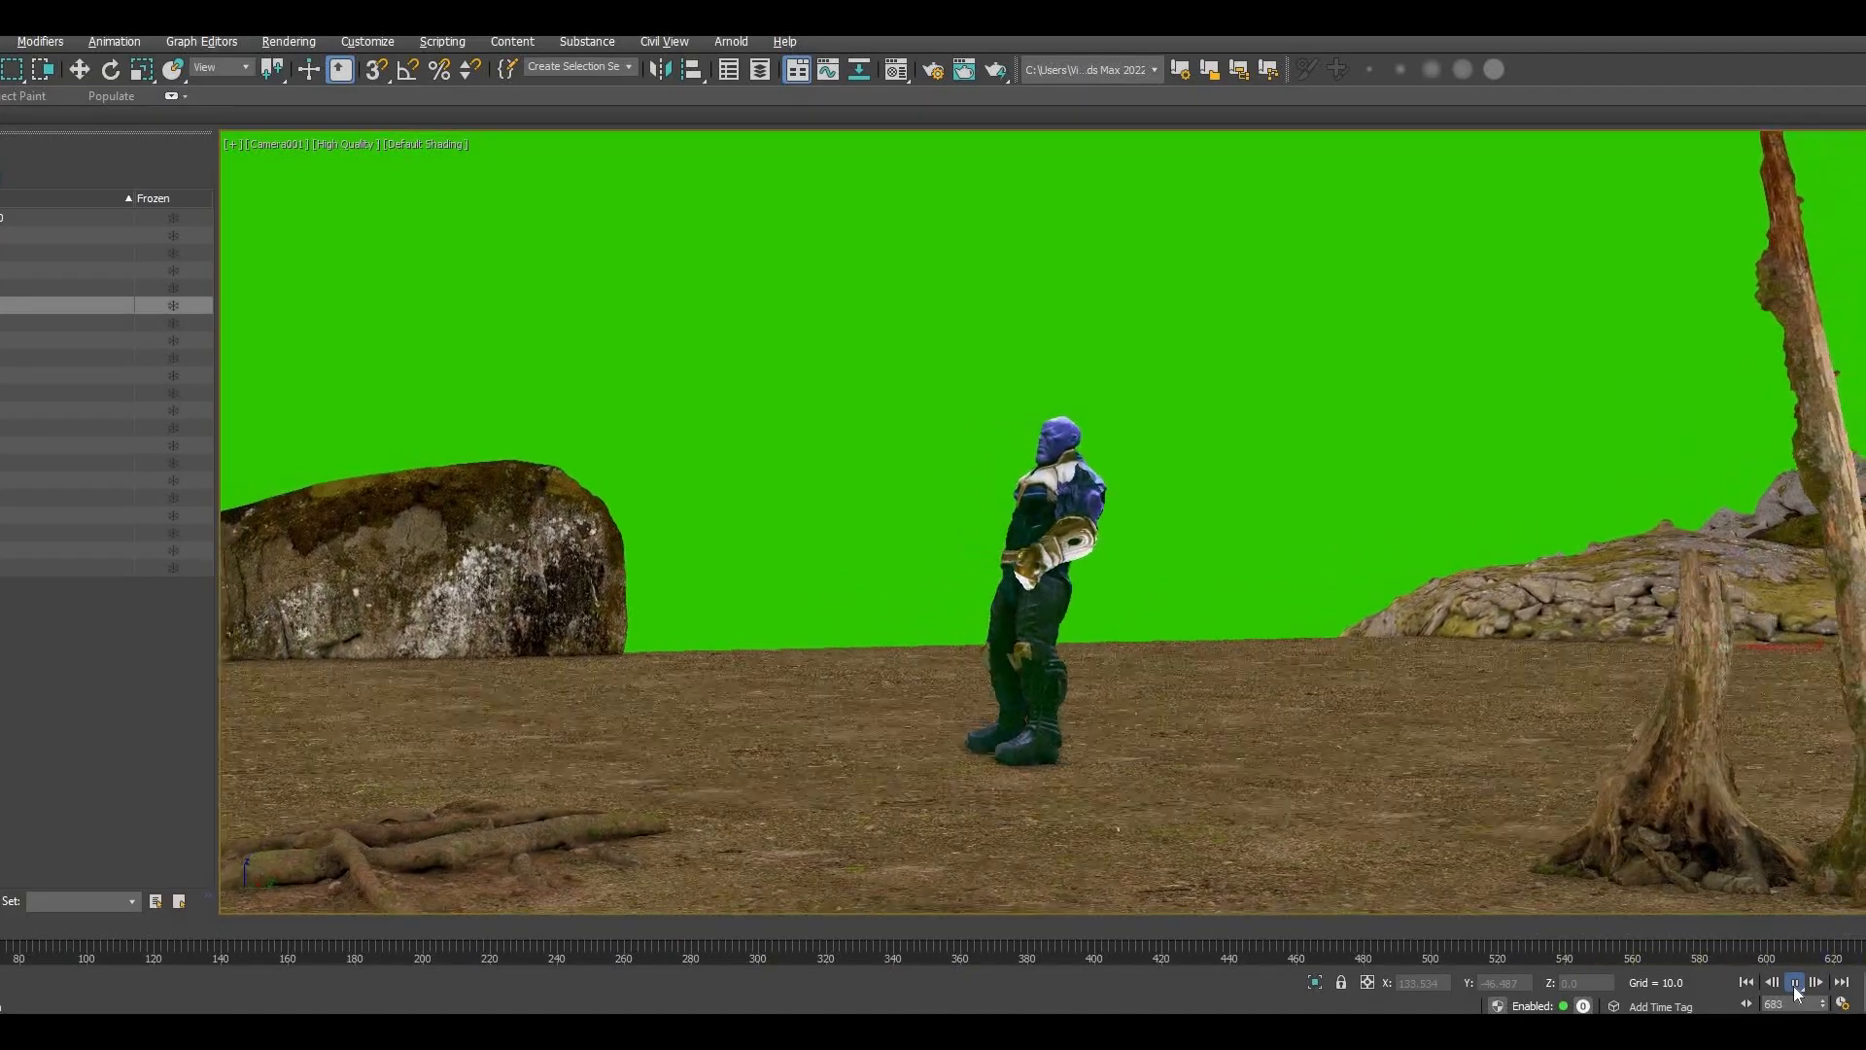
left_click(1794, 982)
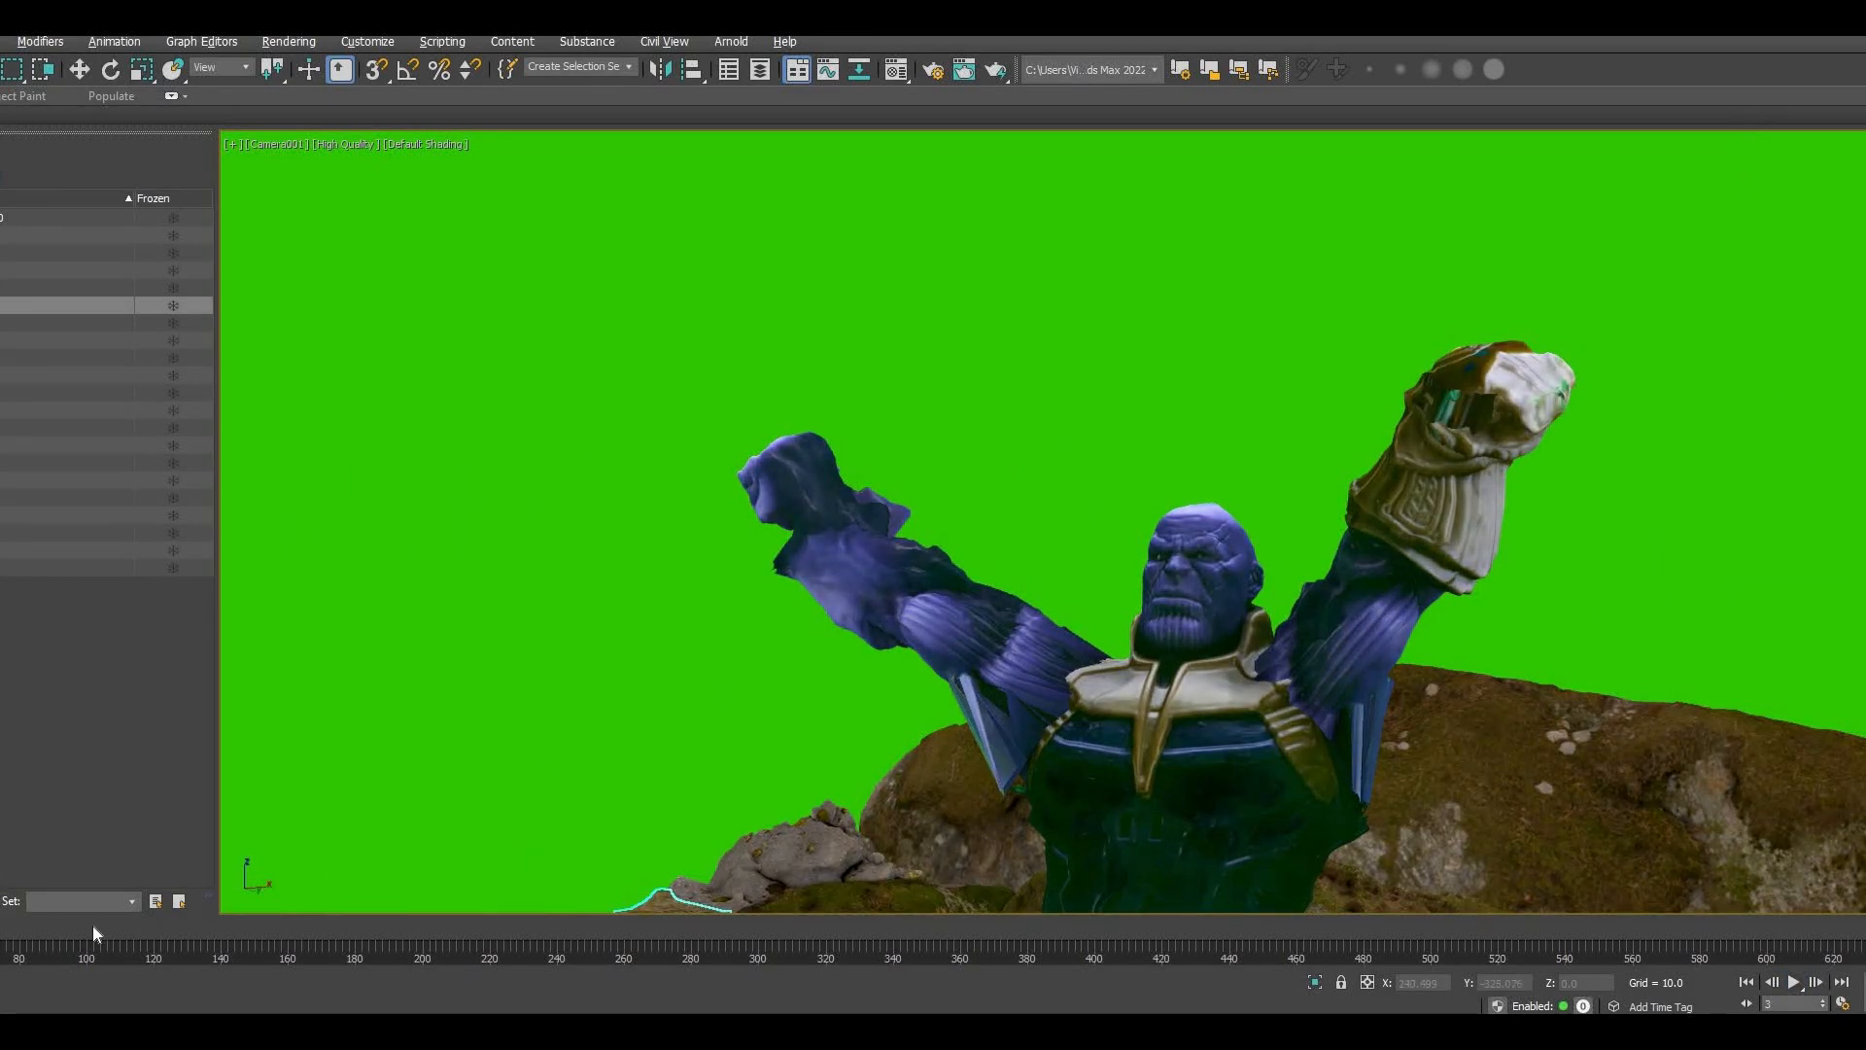
left_click_drag(87, 928, 1107, 897)
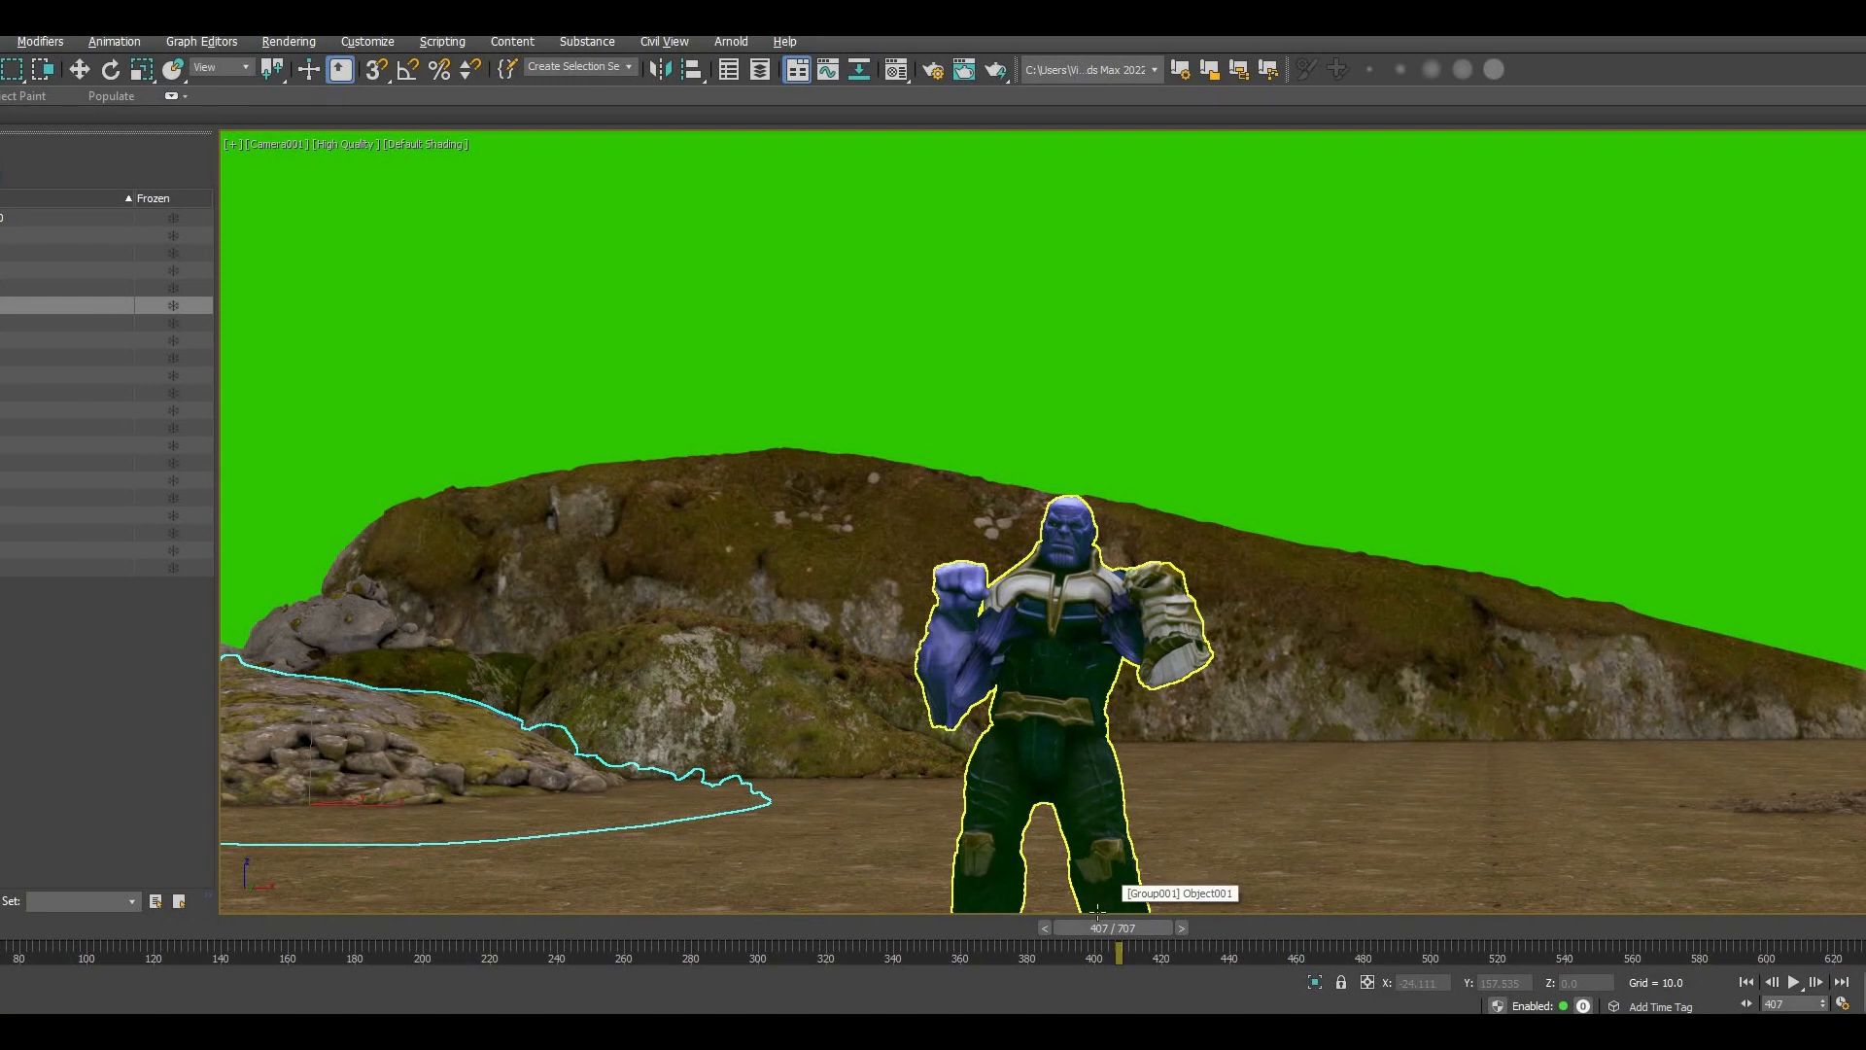
left_click_drag(1611, 957, 1725, 957)
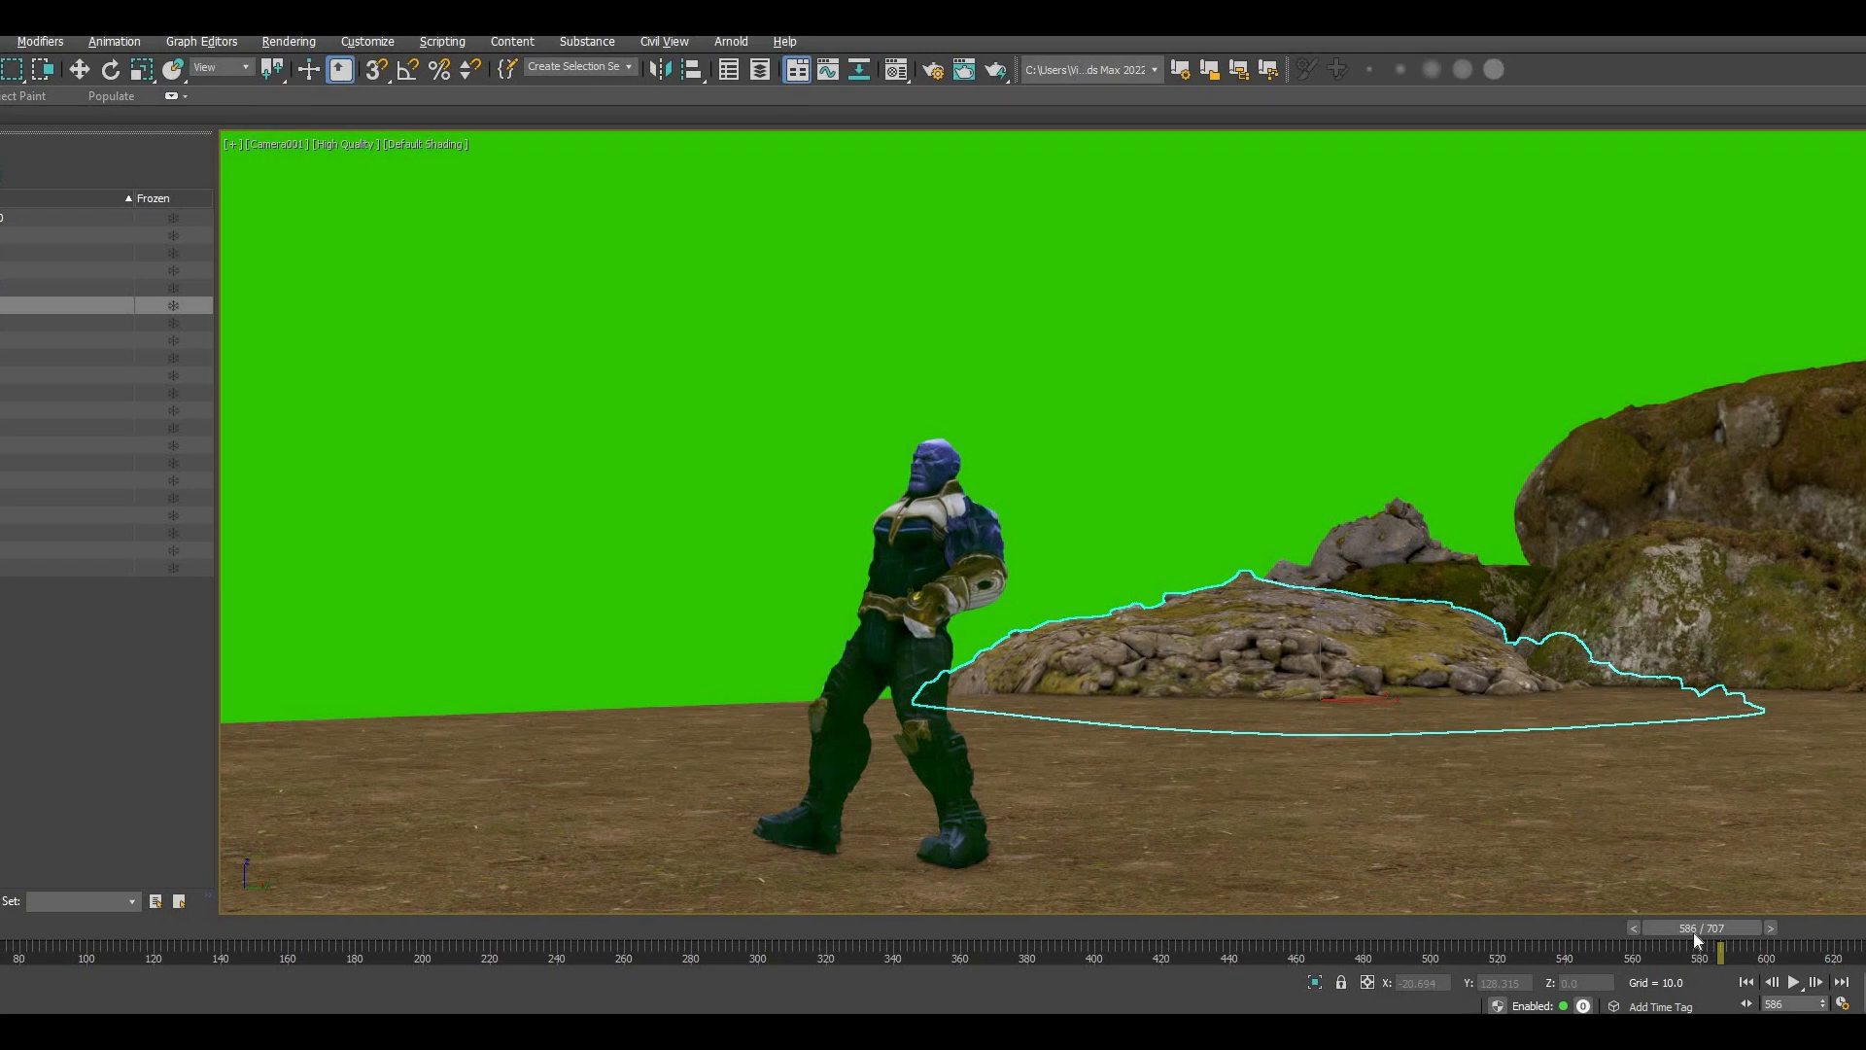
left_click(1820, 928)
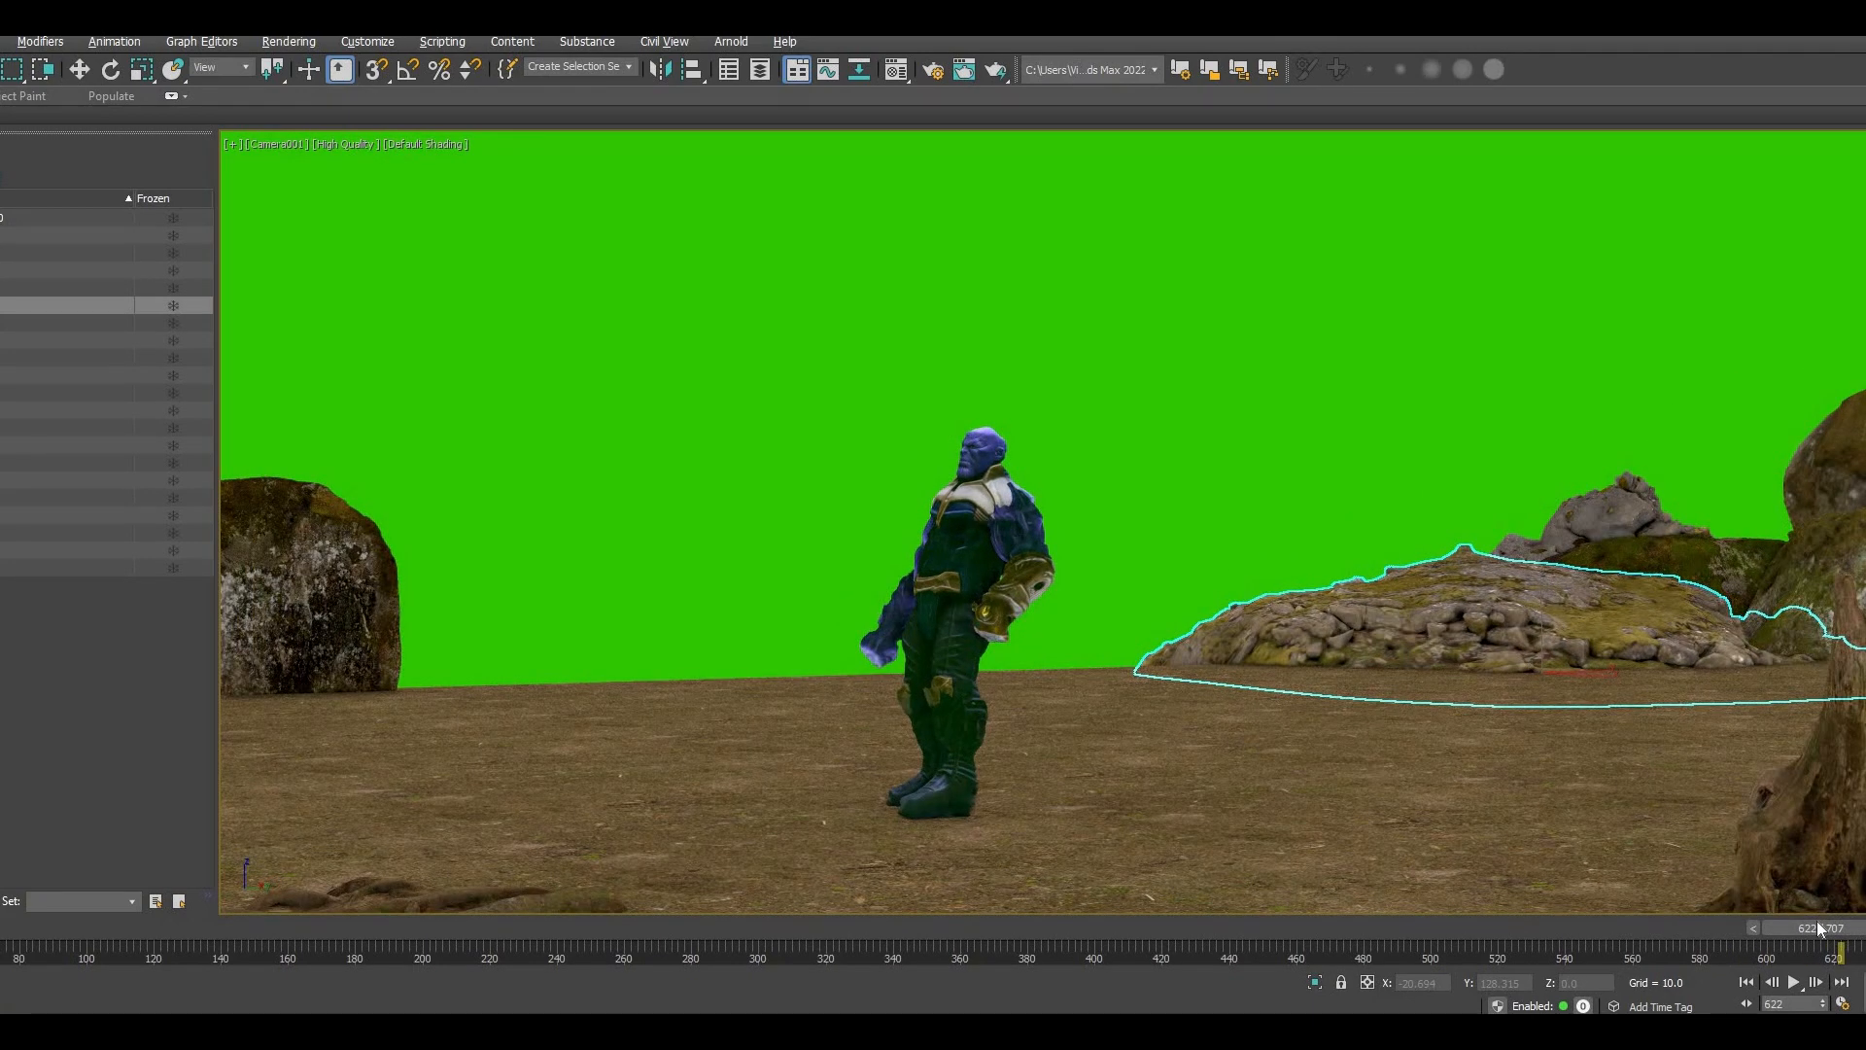